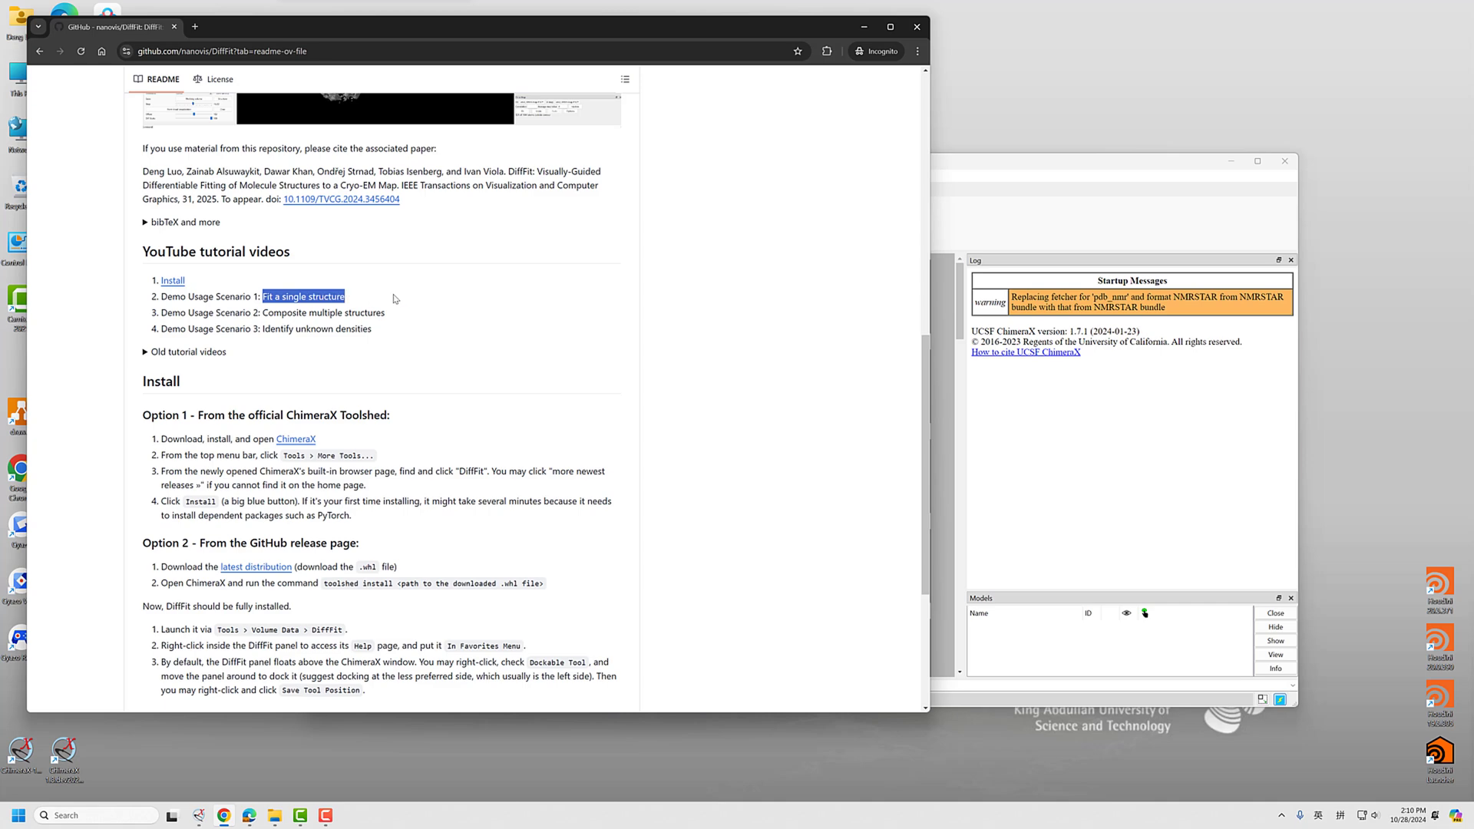
Step: Open the detailed Doc page linked in the DiffFit README and go to Scenario 1: Fit a single structure
click(362, 303)
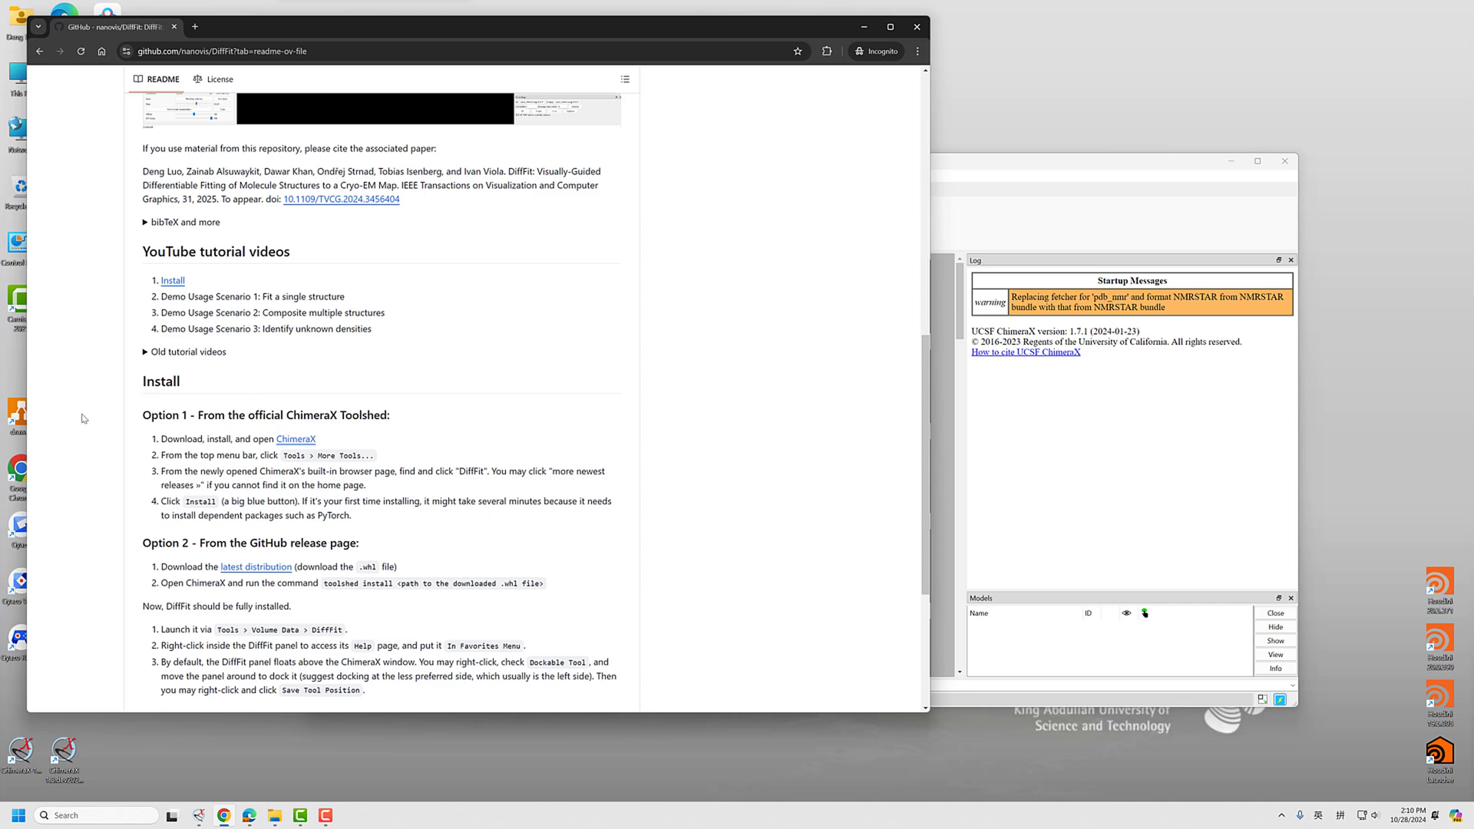
scroll(98, 424, down, 4)
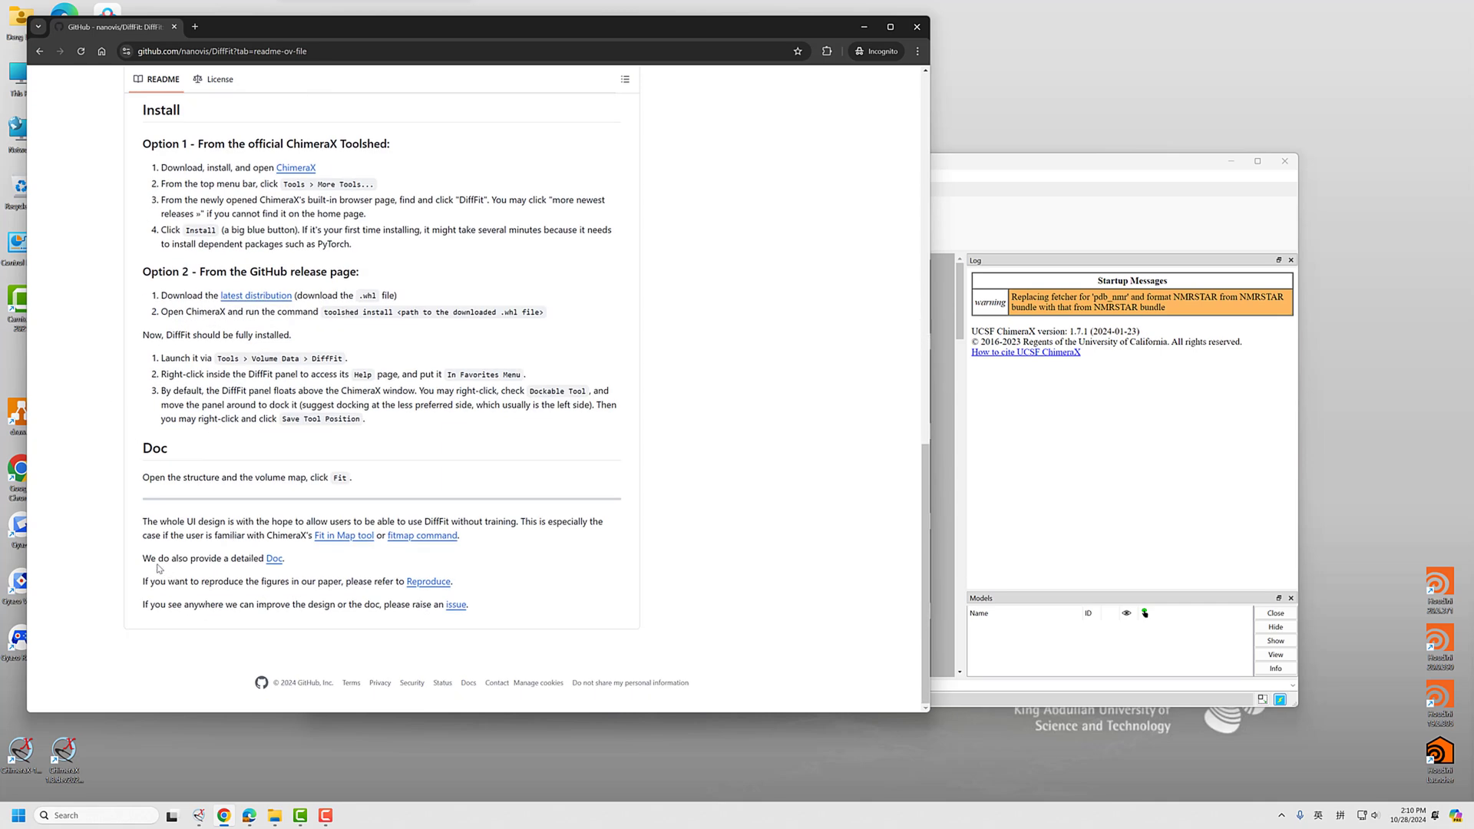
click(272, 560)
scroll(400, 381, down, 4)
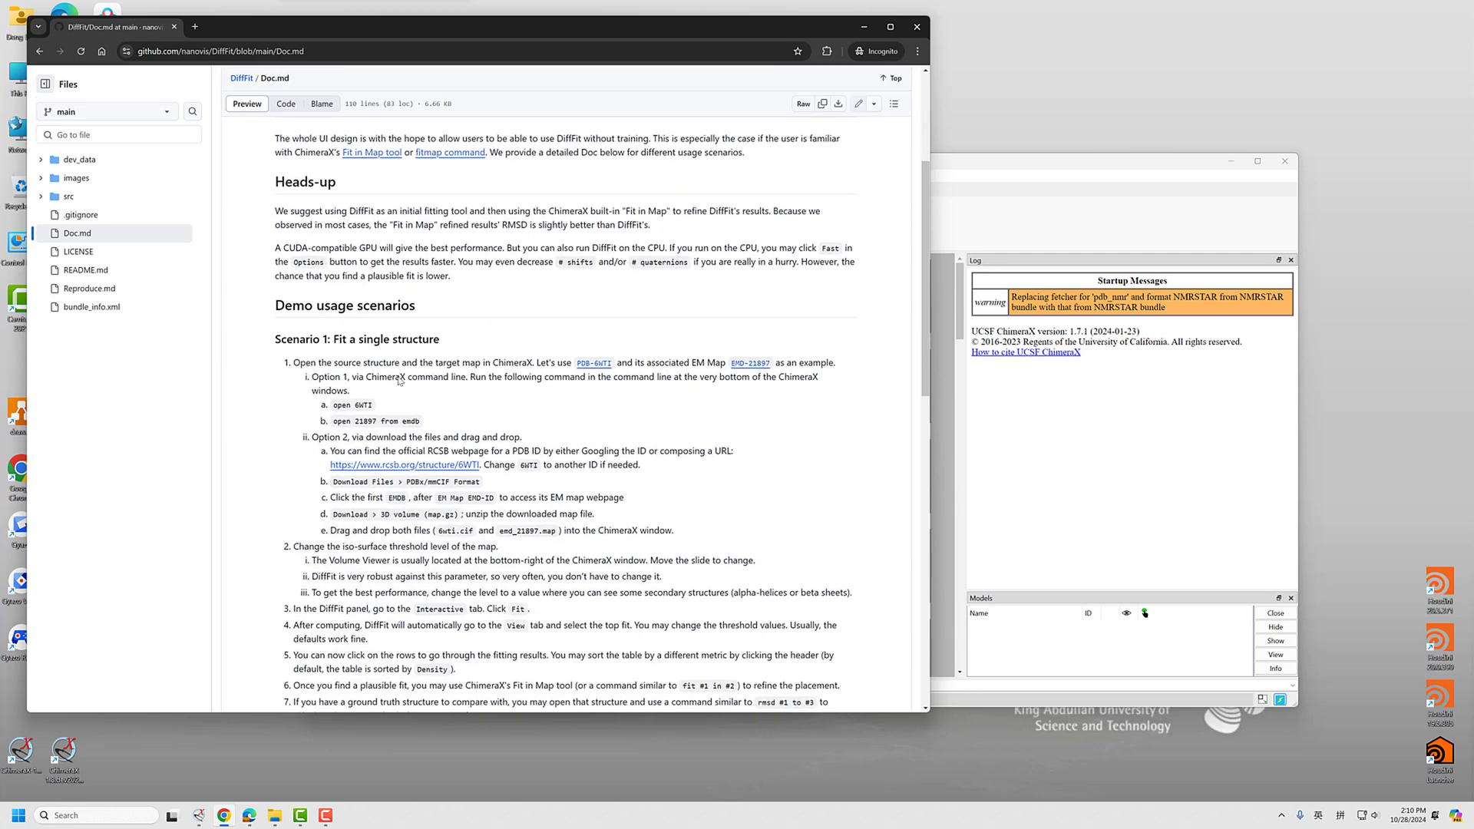
scroll(400, 380, down, 1)
drag(348, 314, 395, 314)
drag(497, 314, 523, 314)
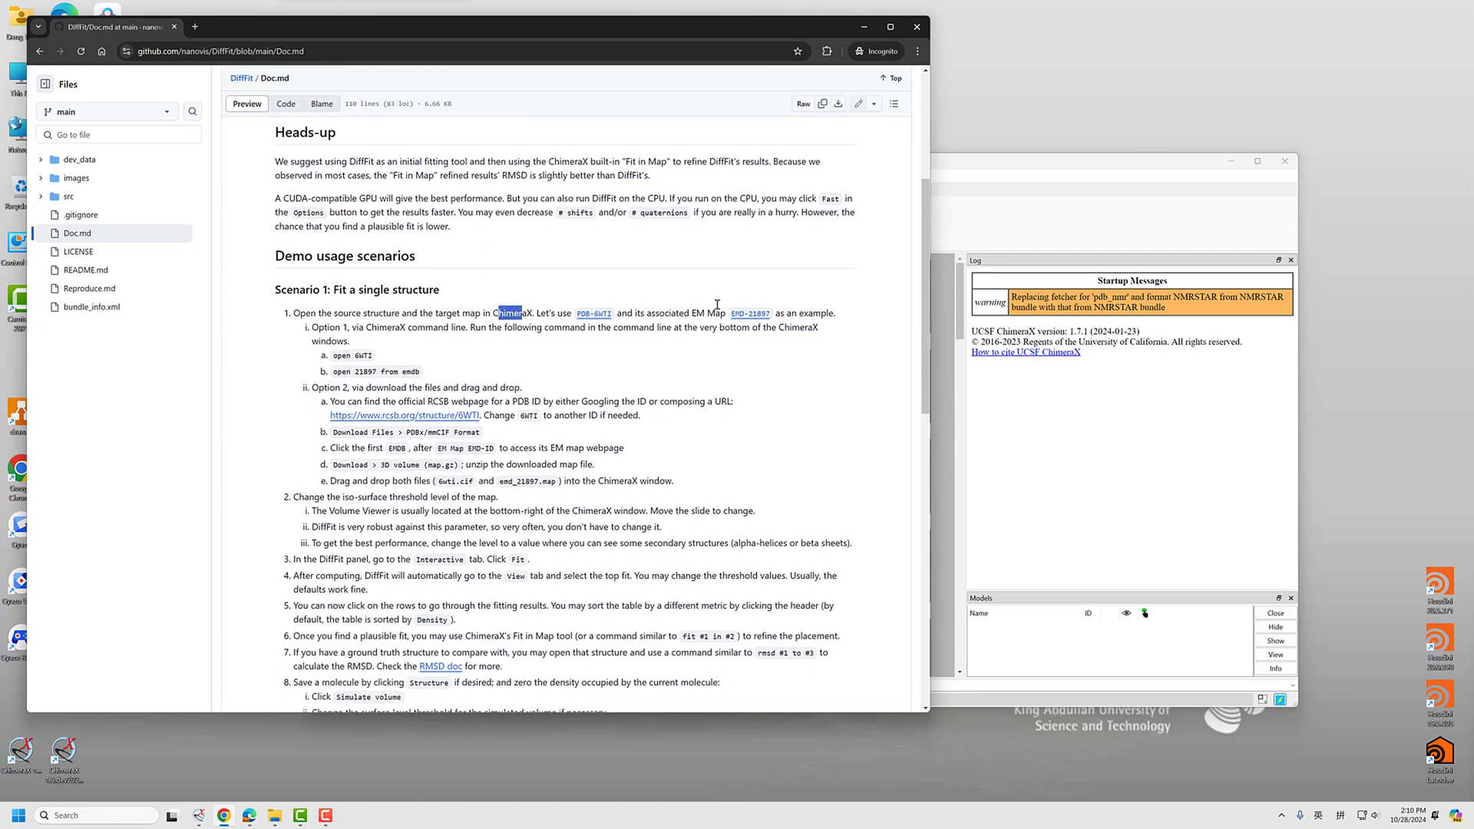
Step: Switch to ChimeraX and launch the DiffFit volume data tool
click(1029, 164)
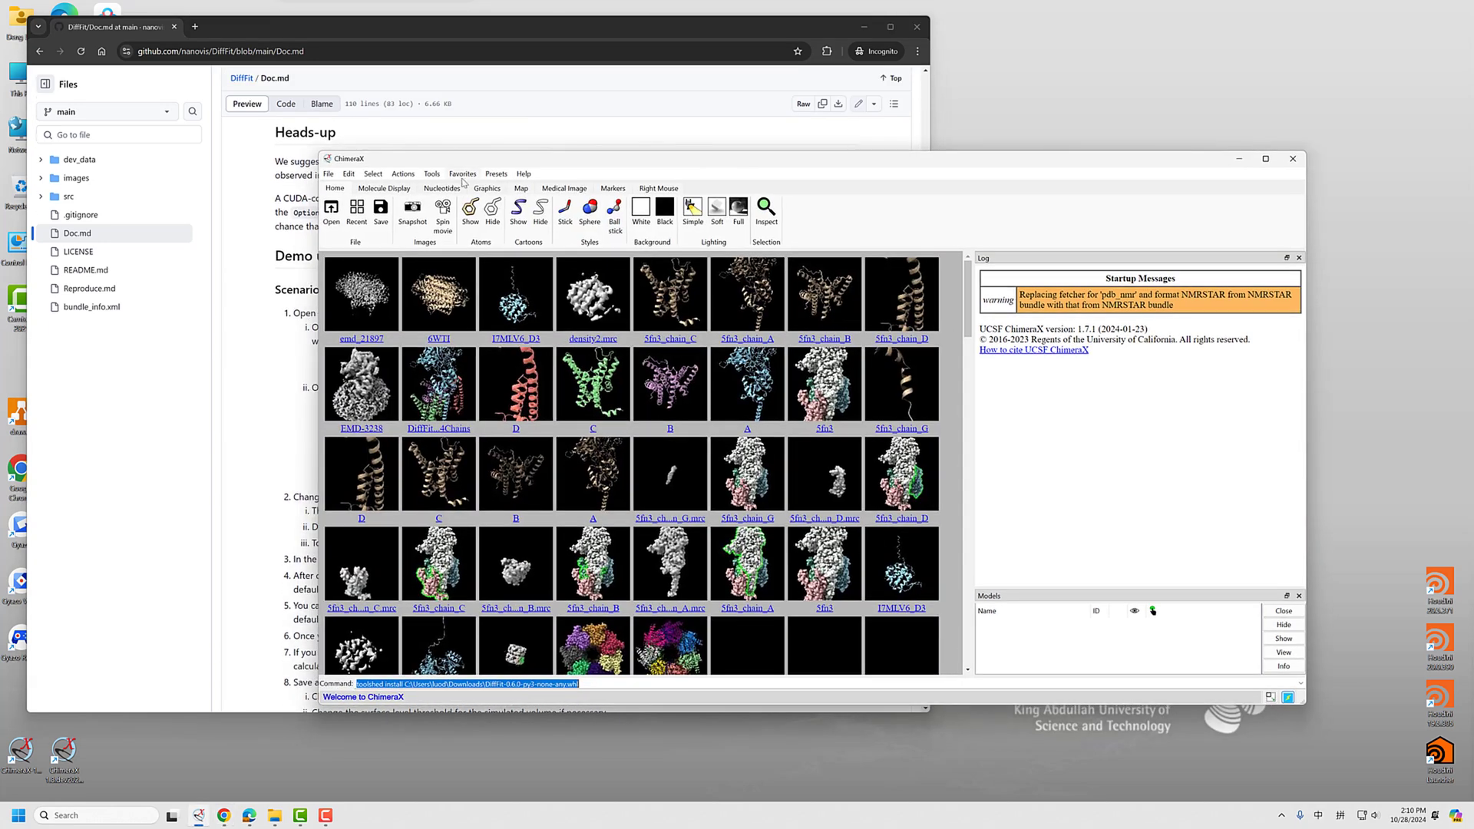
click(461, 175)
click(432, 173)
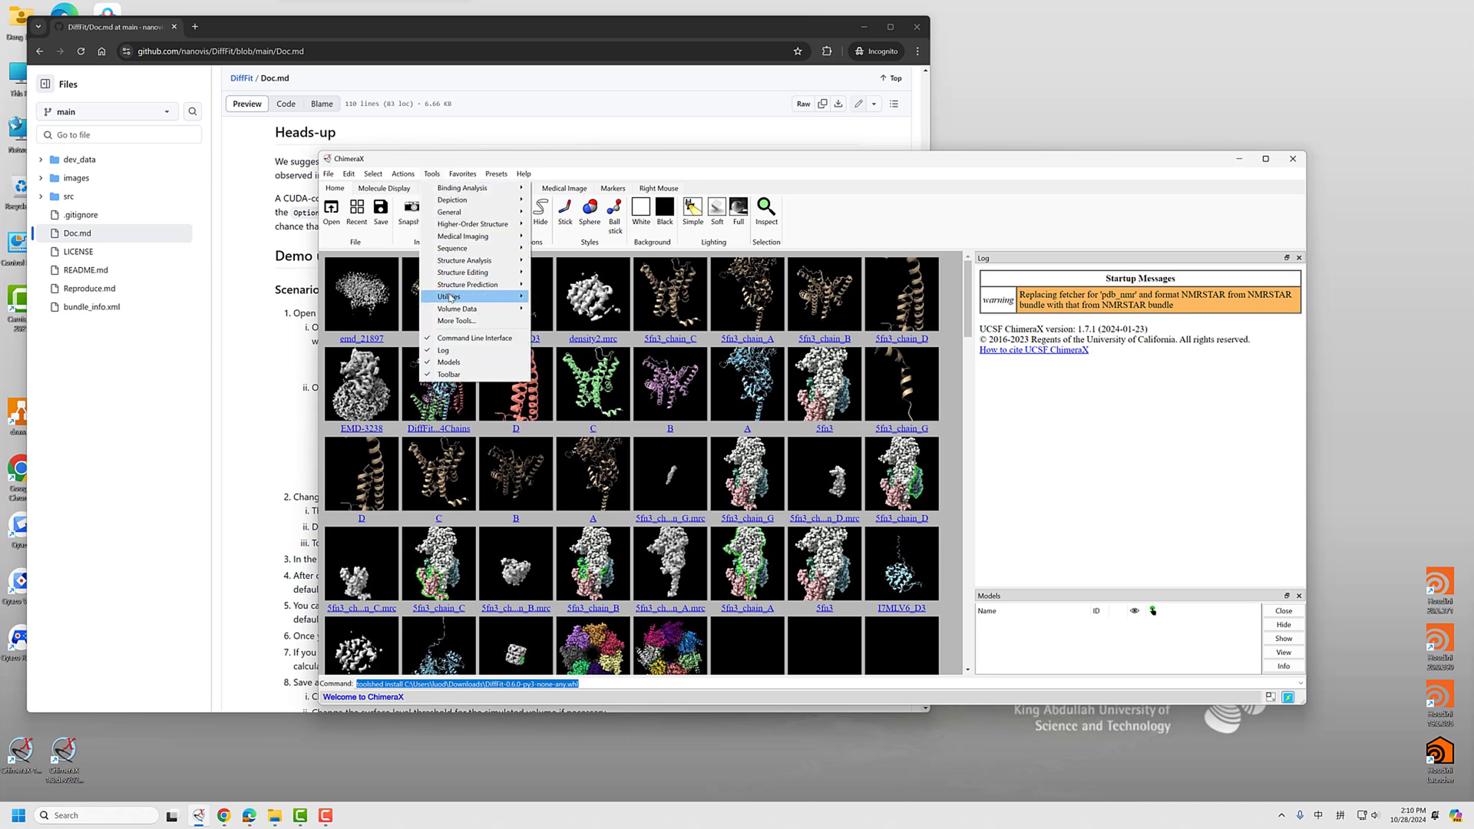
mouse_move(485, 314)
click(571, 318)
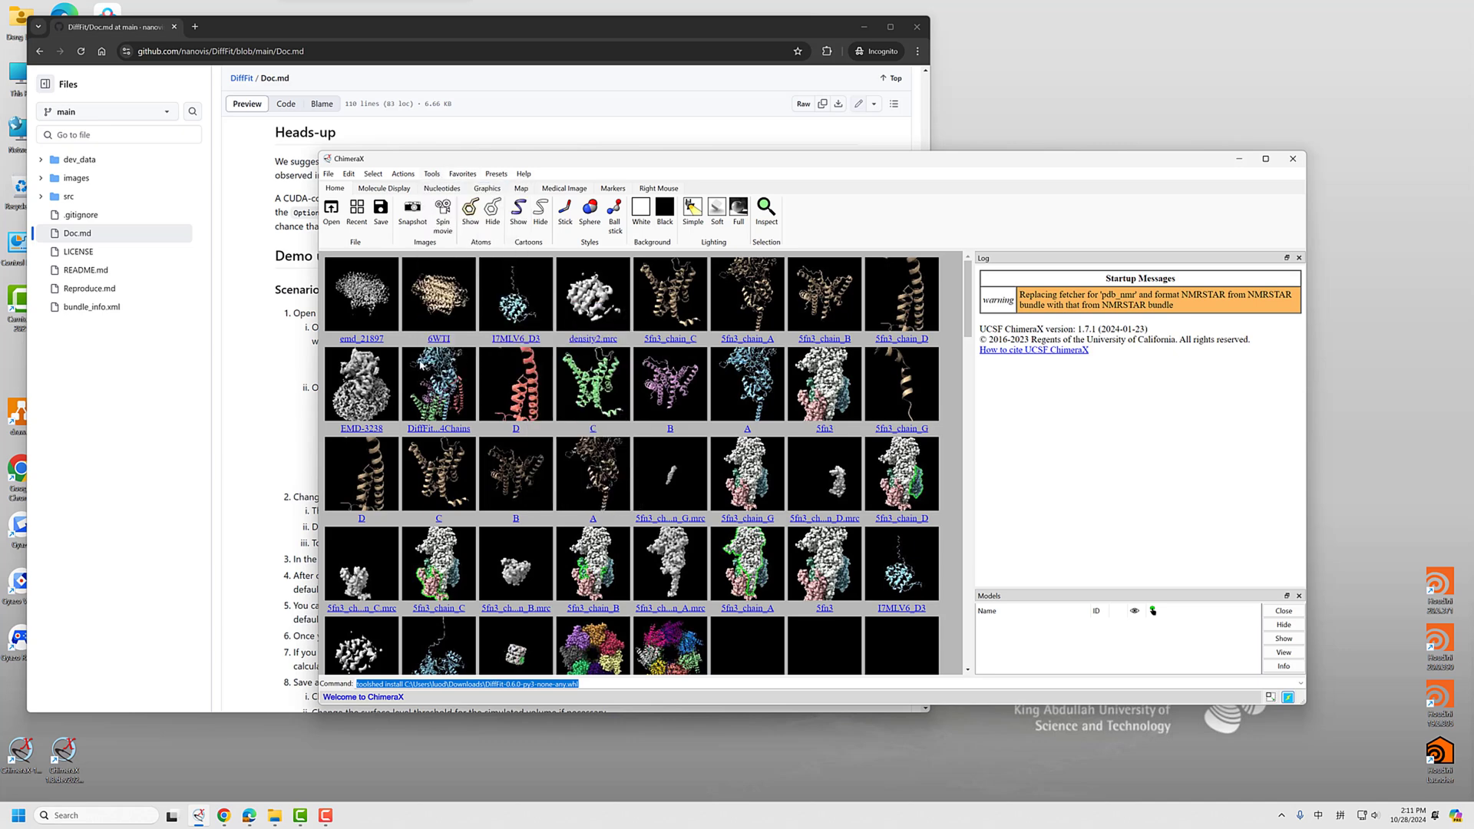
Step: Copy the command "open 6WTI" from Scenario 1 of the Doc and run it in ChimeraX
click(268, 441)
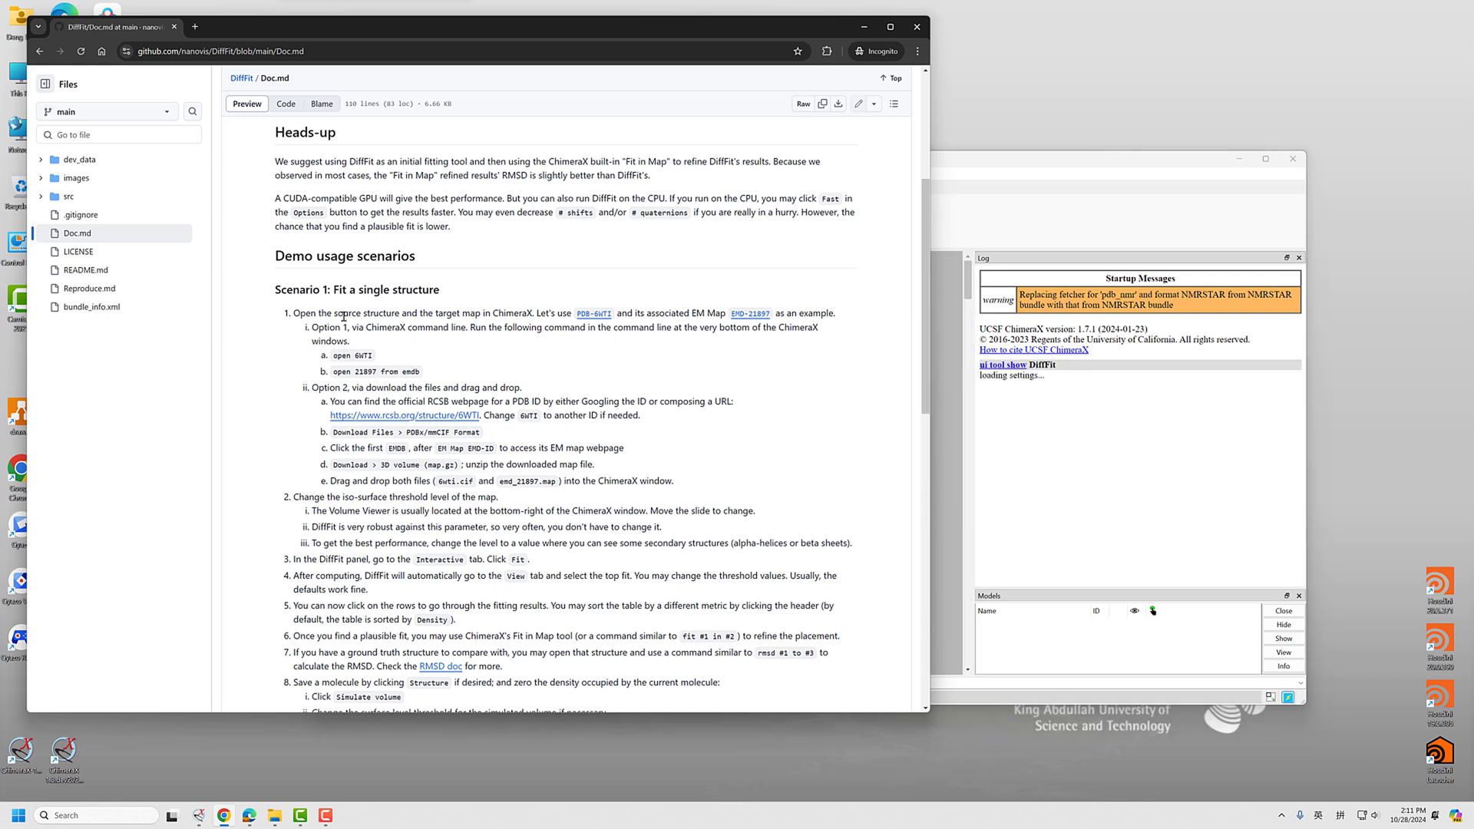
drag(342, 315, 486, 315)
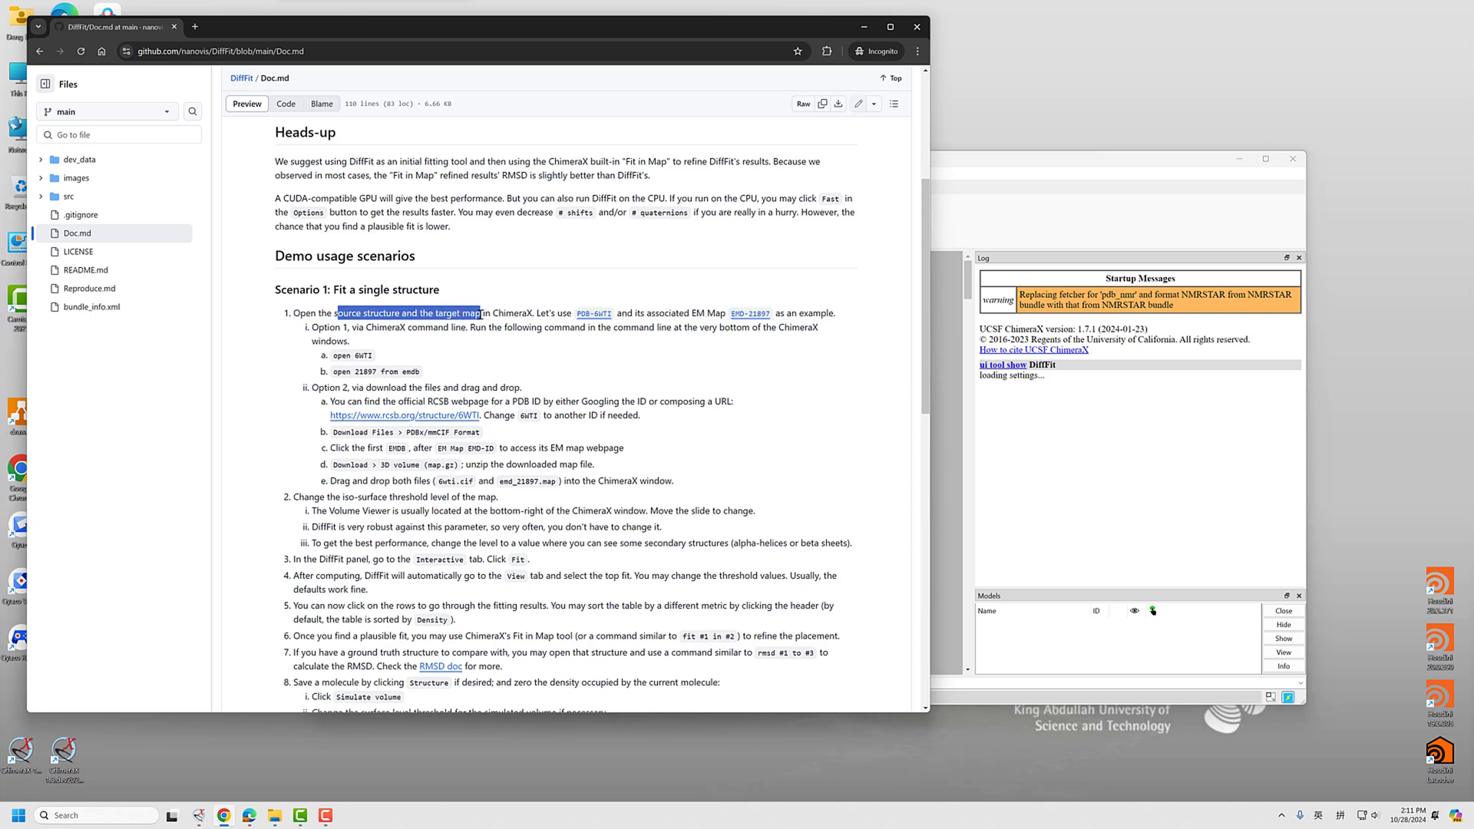
click(544, 315)
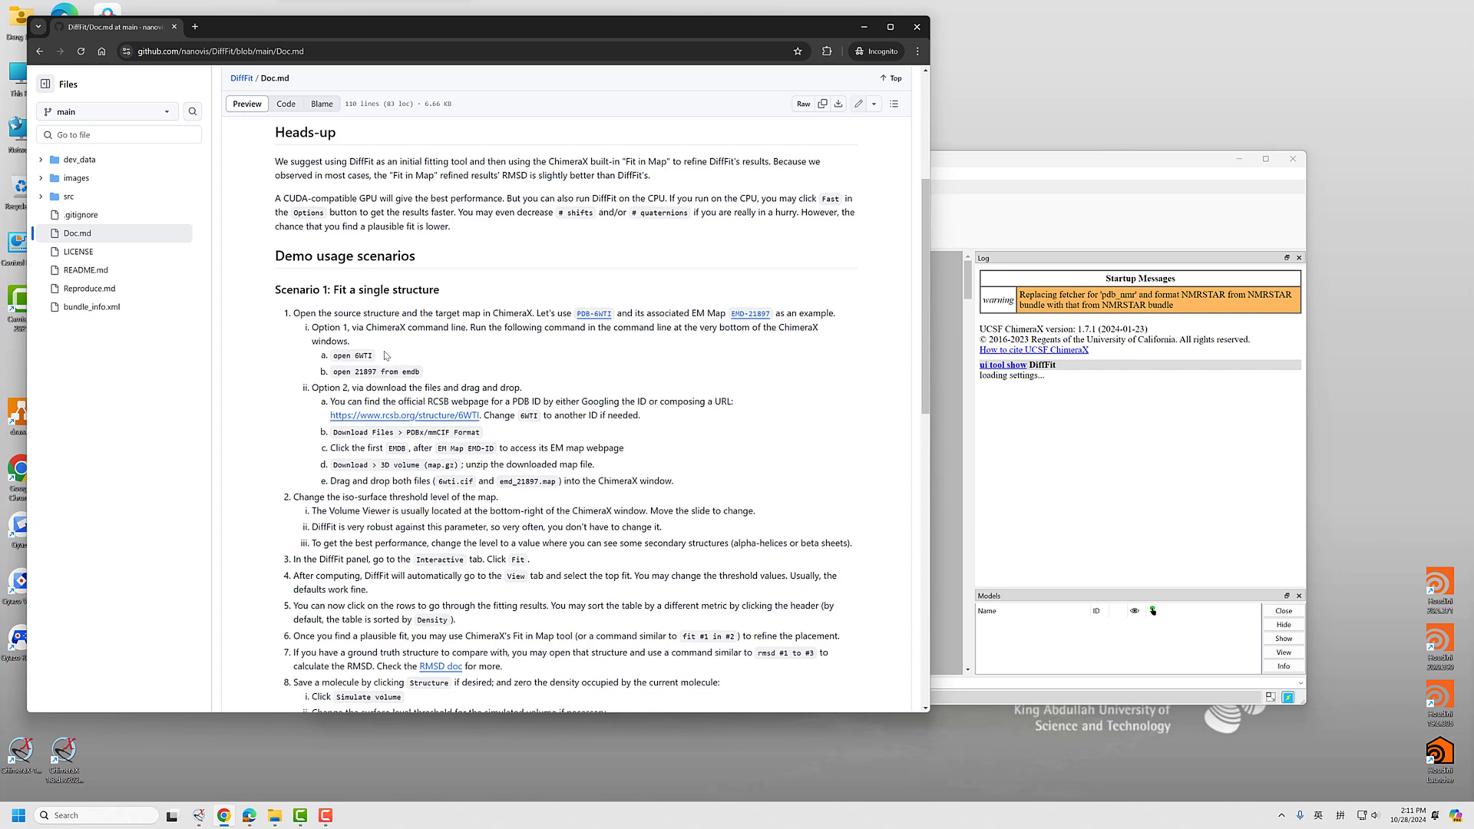
drag(334, 359, 388, 362)
key(ctrl+c)
click(938, 177)
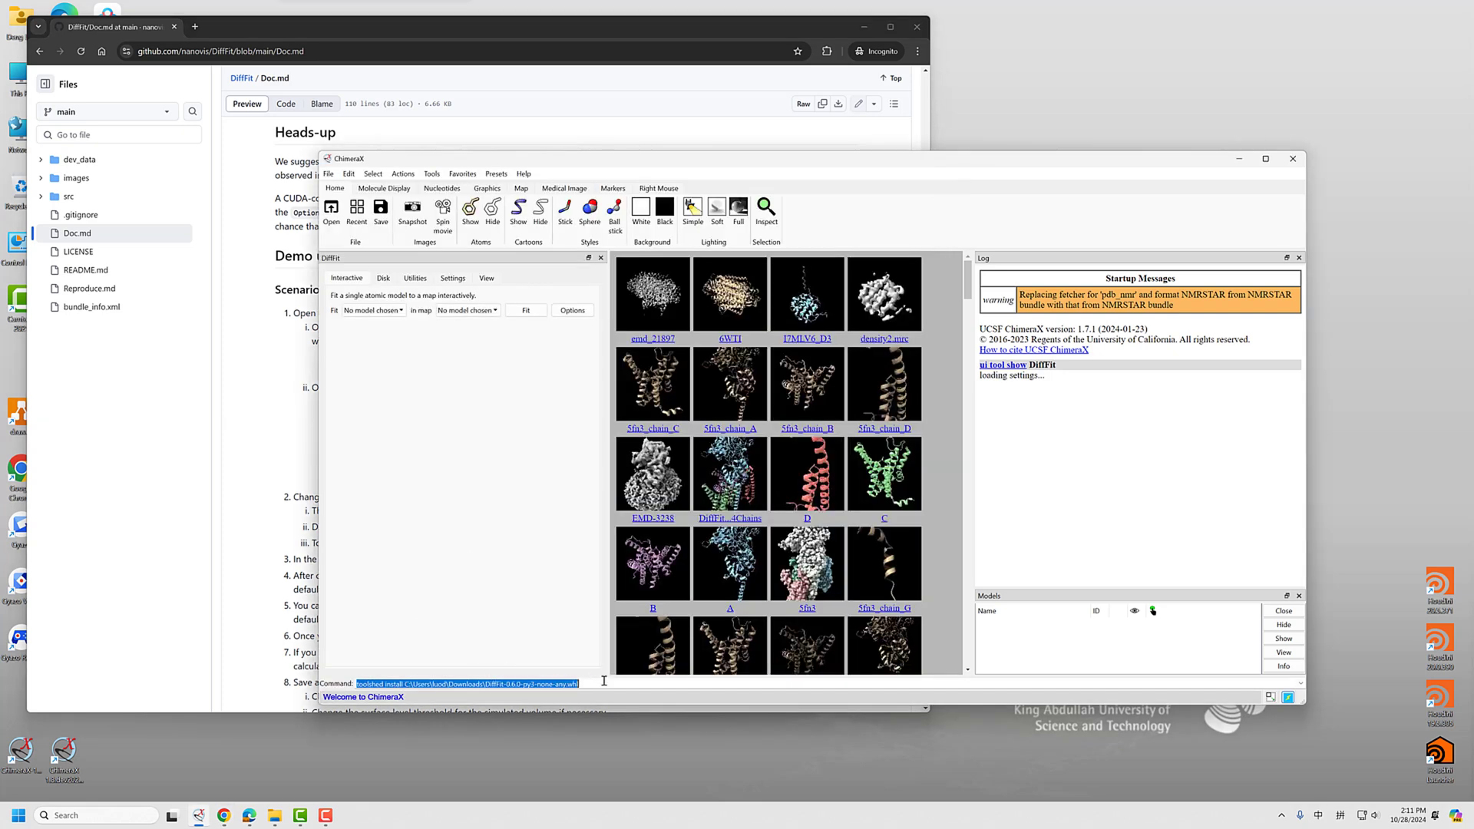
key(ctrl+v)
key(Return)
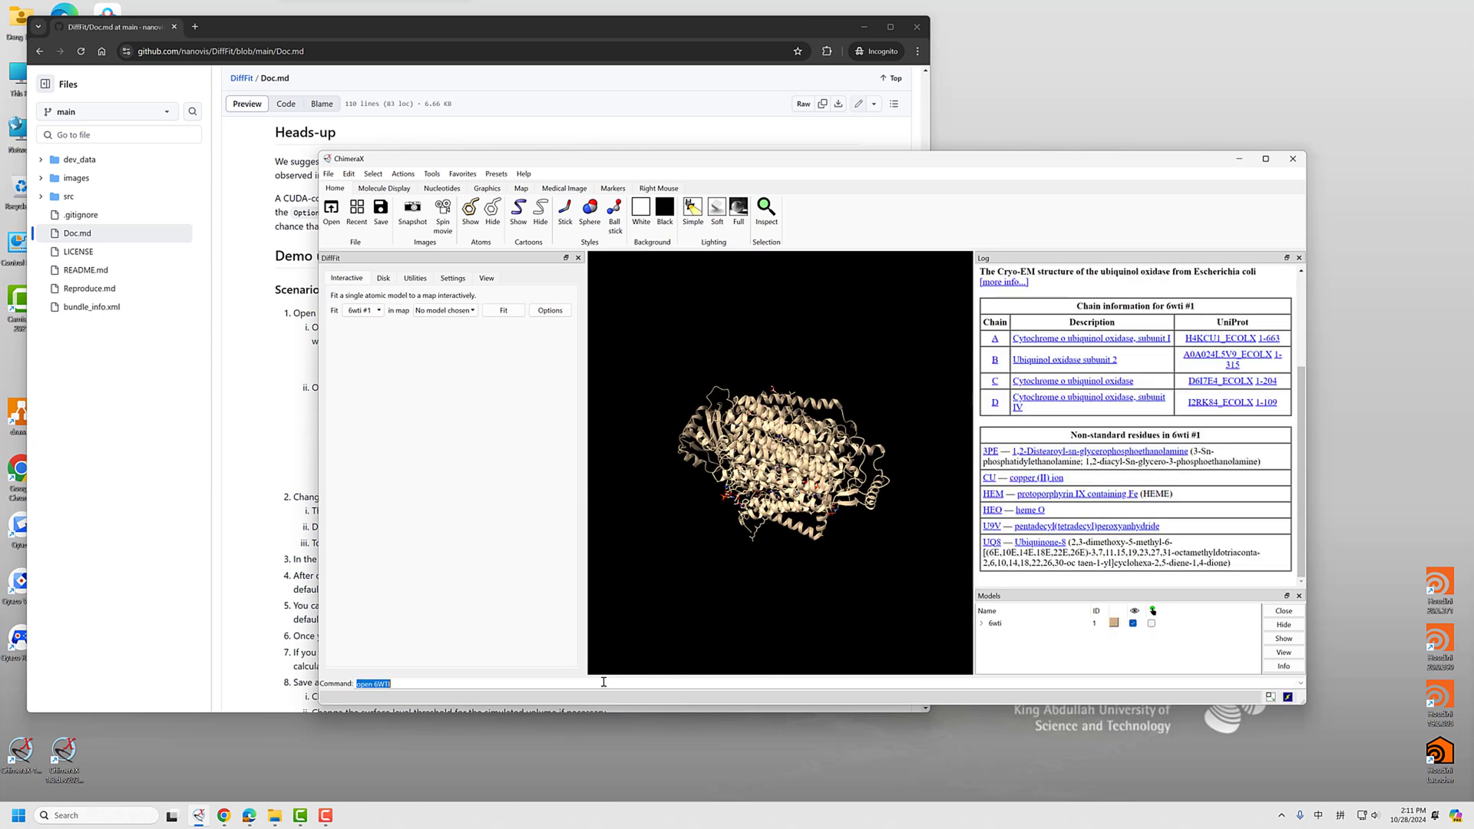
Step: Copy "open 21897 from emdb" from the Doc, run it in ChimeraX and rotate the loaded map
click(284, 414)
drag(437, 381, 334, 379)
key(ctrl+c)
click(1011, 691)
key(ctrl+v)
key(Return)
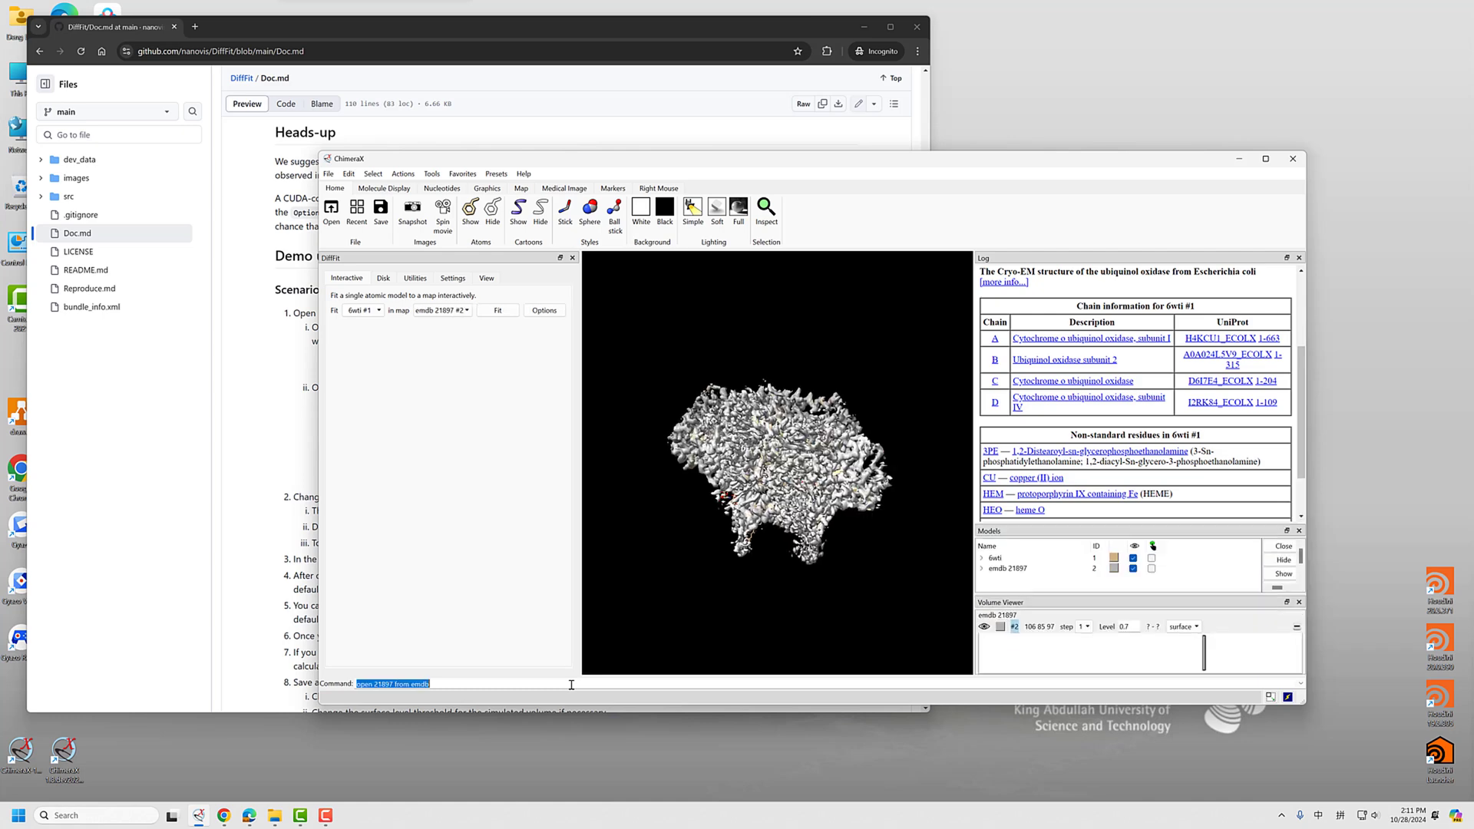
drag(772, 529, 550, 434)
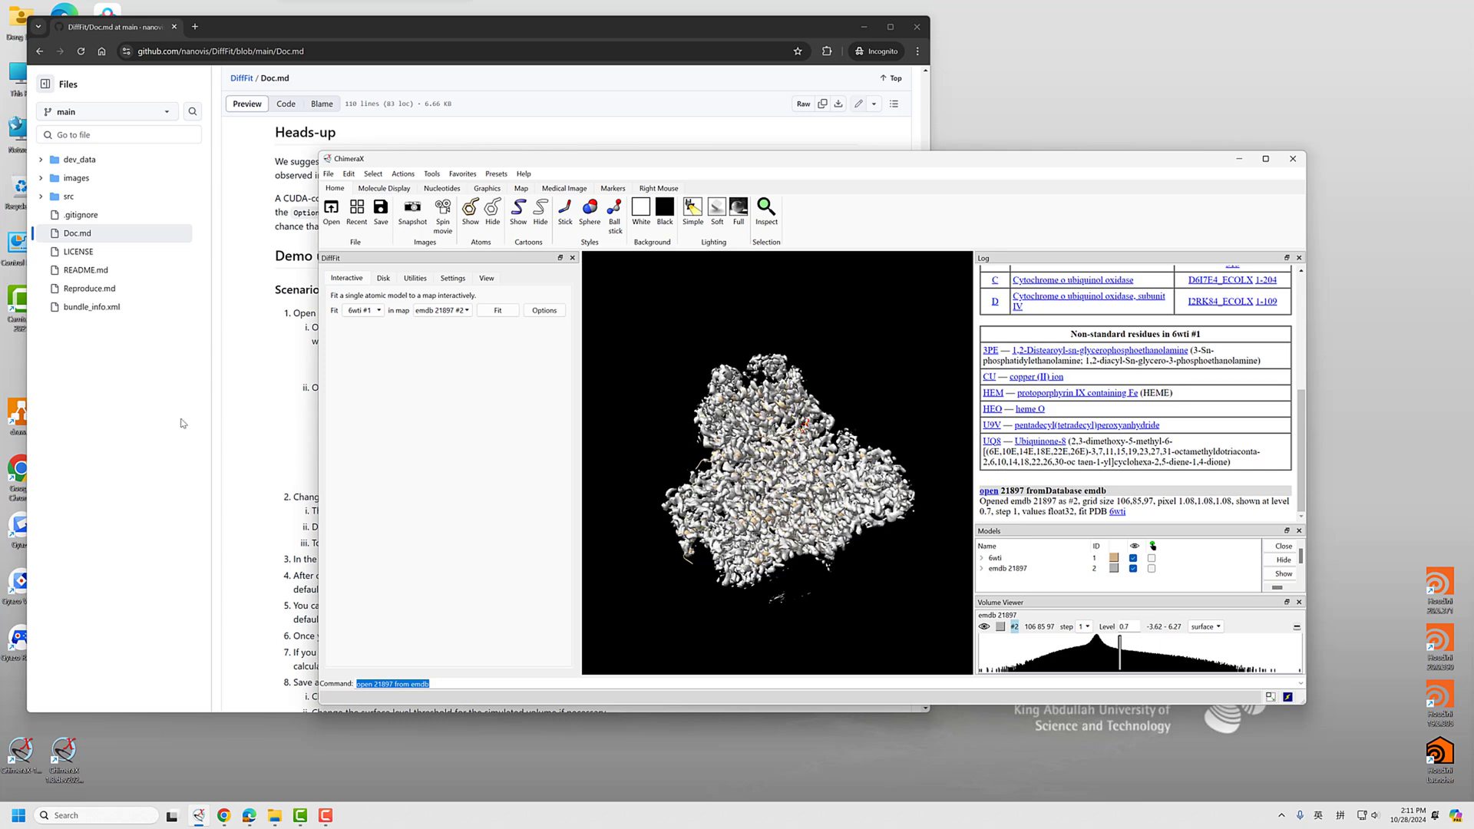
Step: Return to the Doc in the browser and open Option 2's RCSB structure link for 6WTI in a new tab
click(278, 436)
scroll(323, 321, down, 1)
drag(320, 326, 508, 330)
click(593, 333)
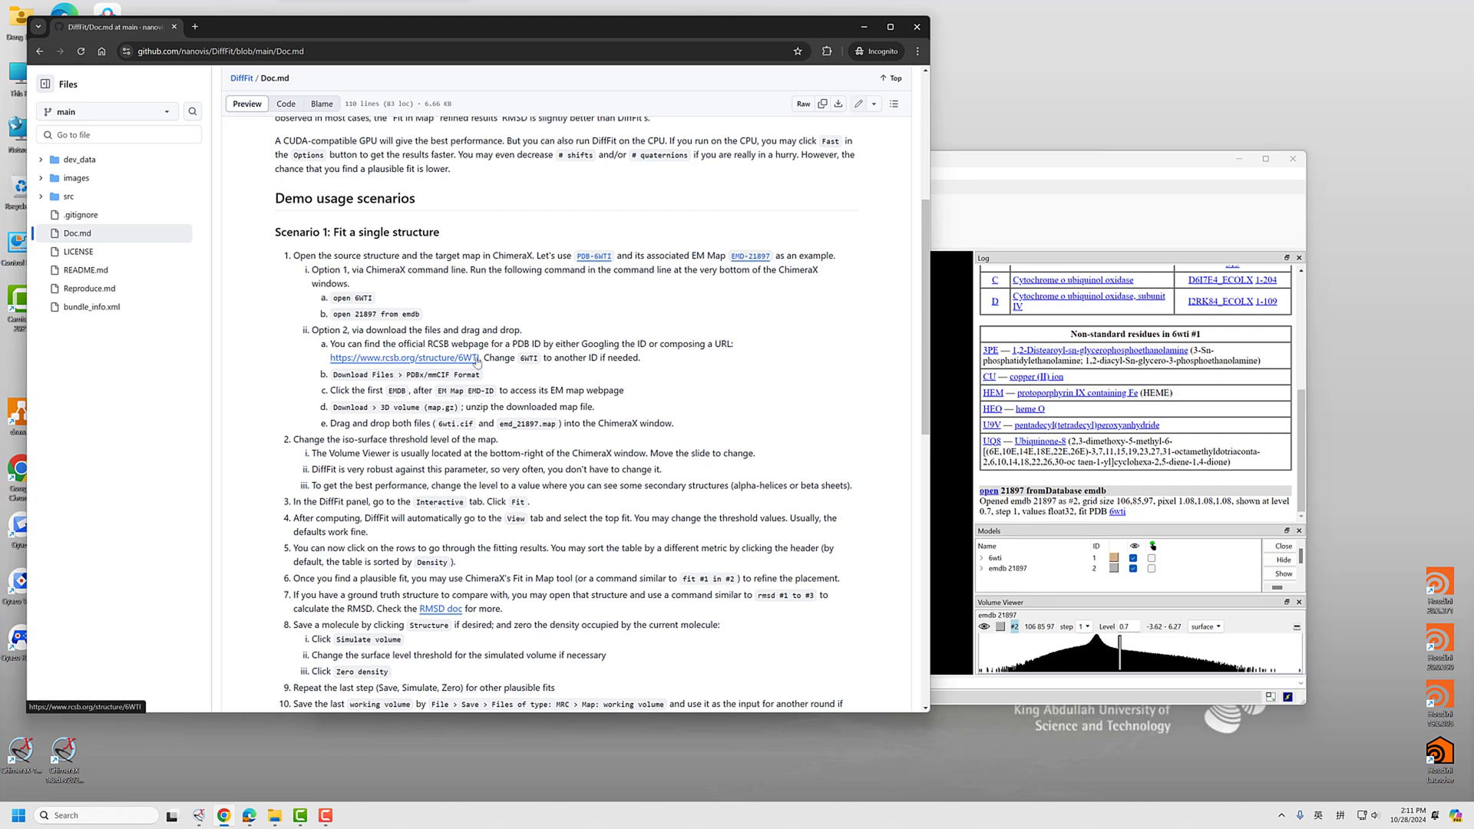
drag(486, 357, 464, 358)
click(499, 346)
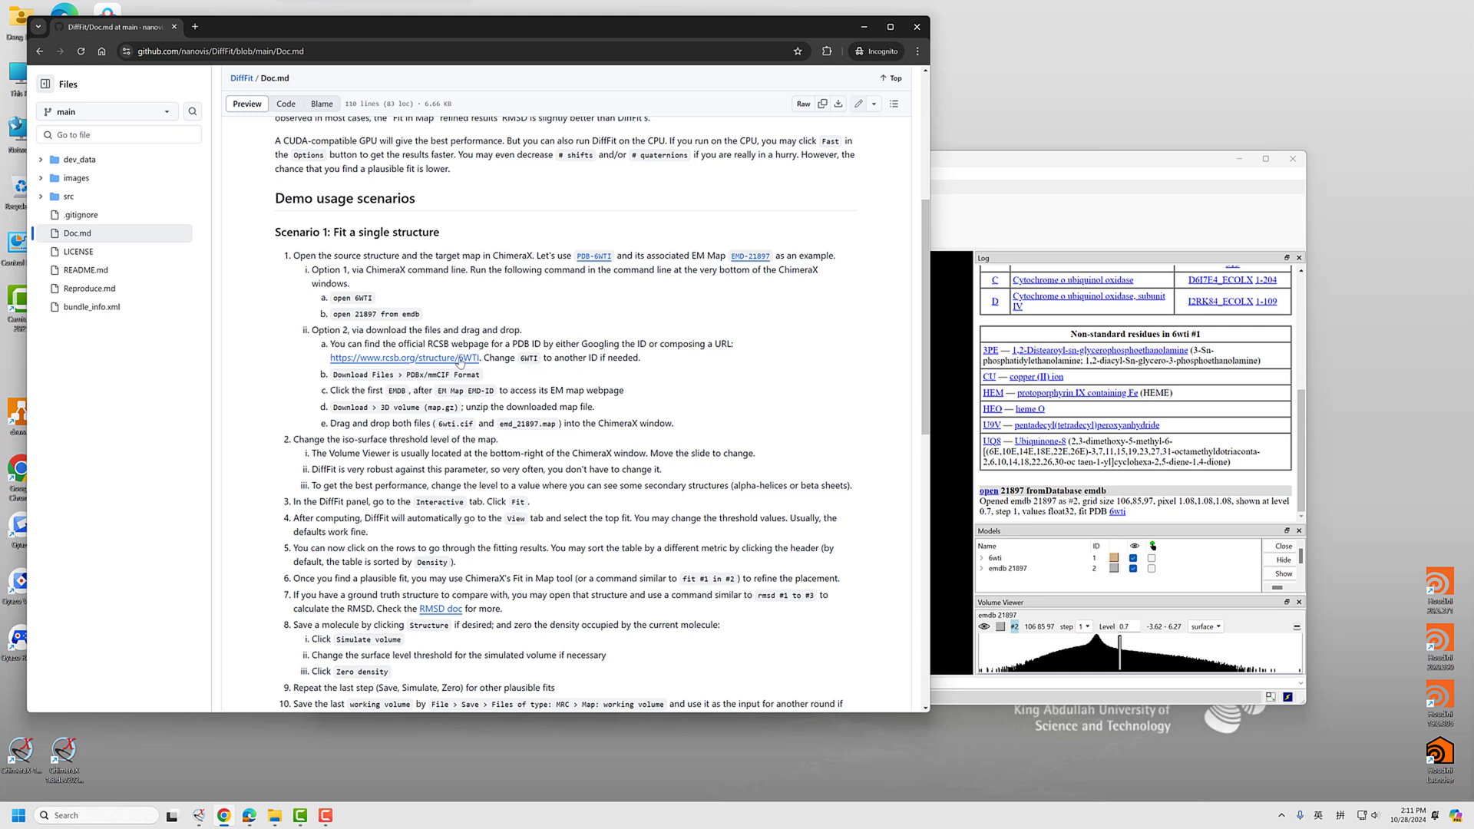
middle_click(409, 360)
Step: Download the 6WTI structure from its RCSB page in PDBx/mmCIF format, saving it as 6wti.cif in Downloads
drag(334, 373, 406, 375)
click(537, 375)
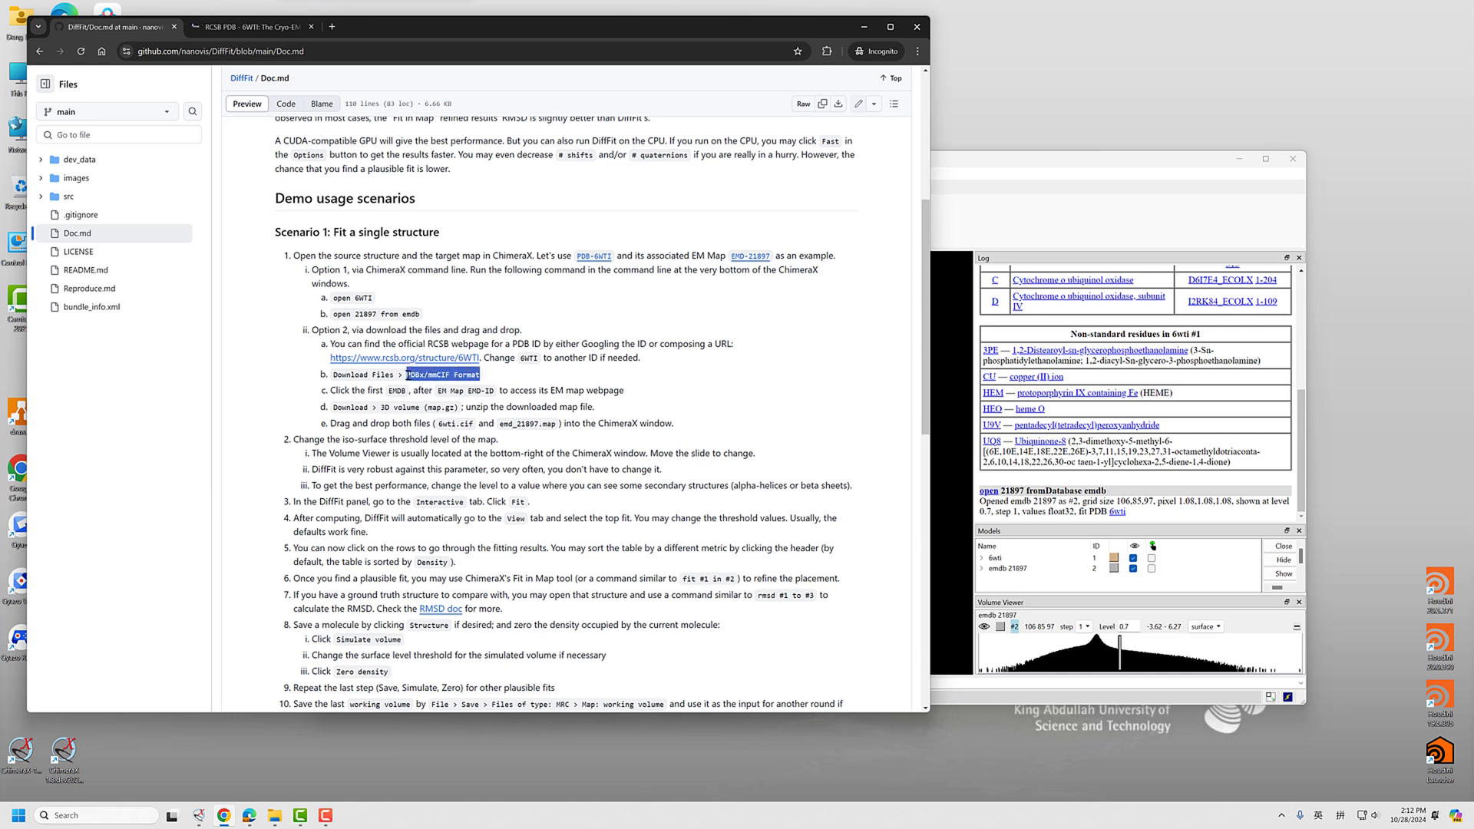
click(467, 377)
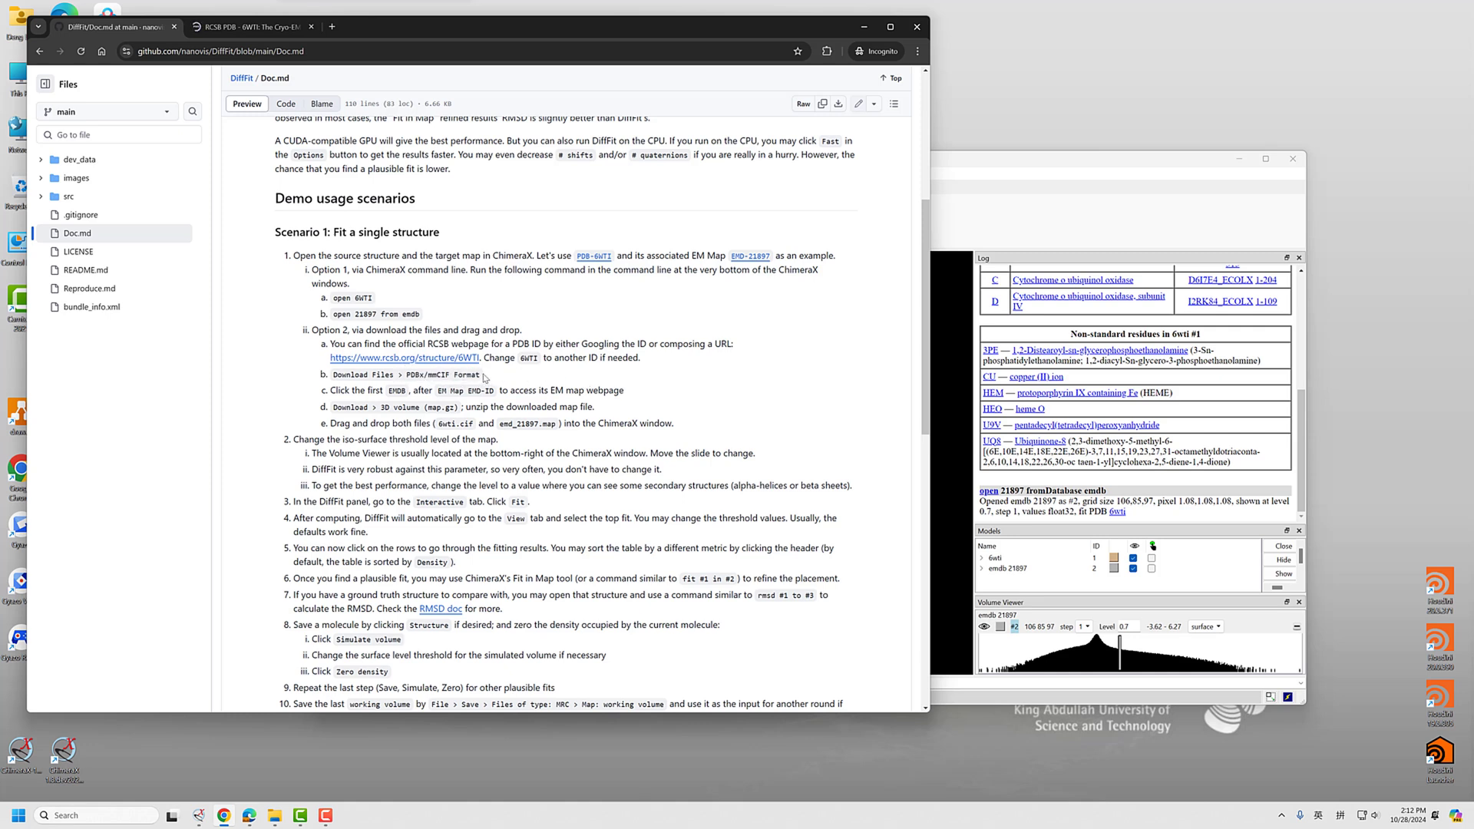
drag(482, 375, 408, 384)
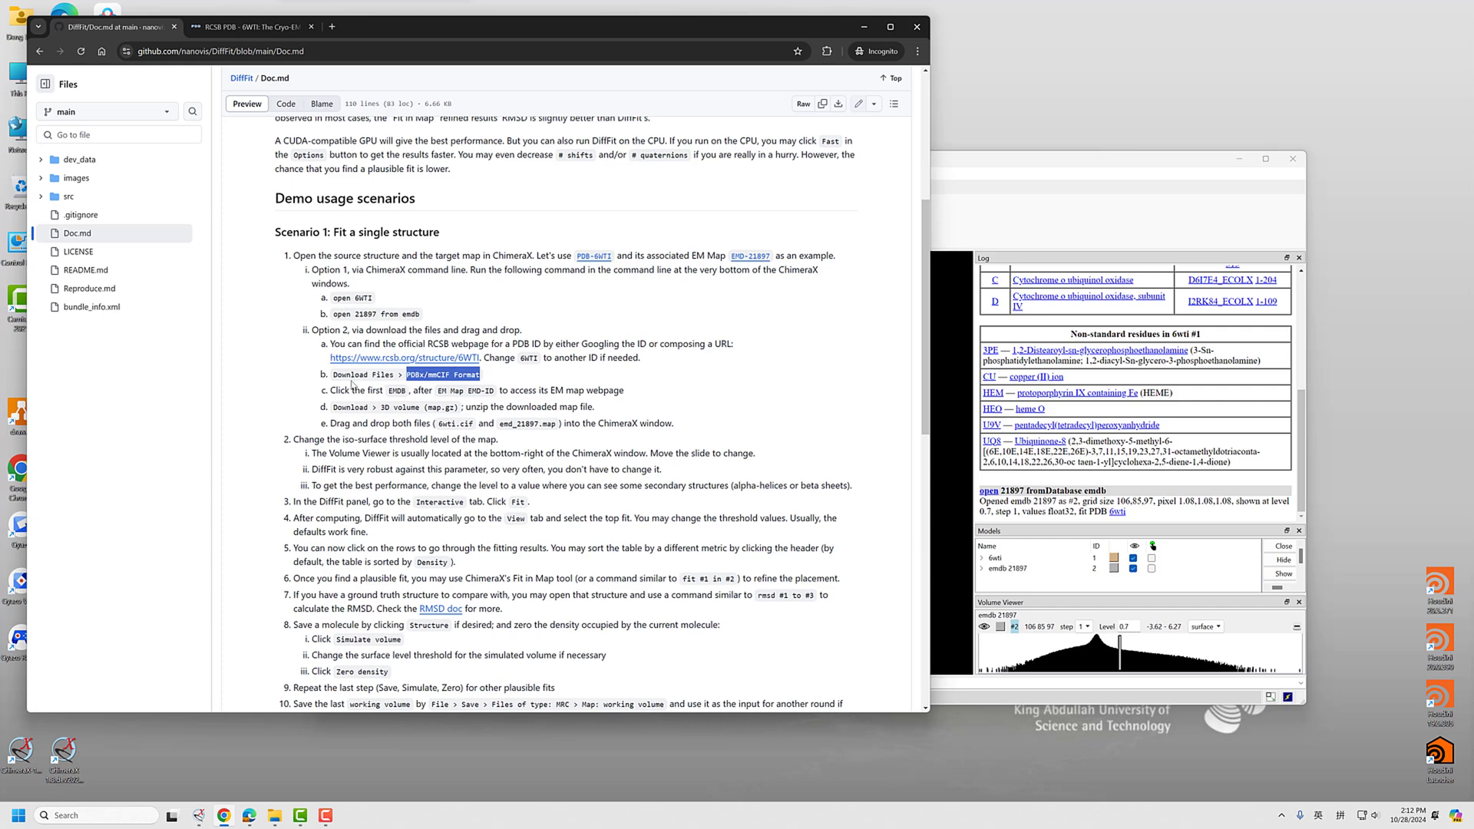
click(352, 386)
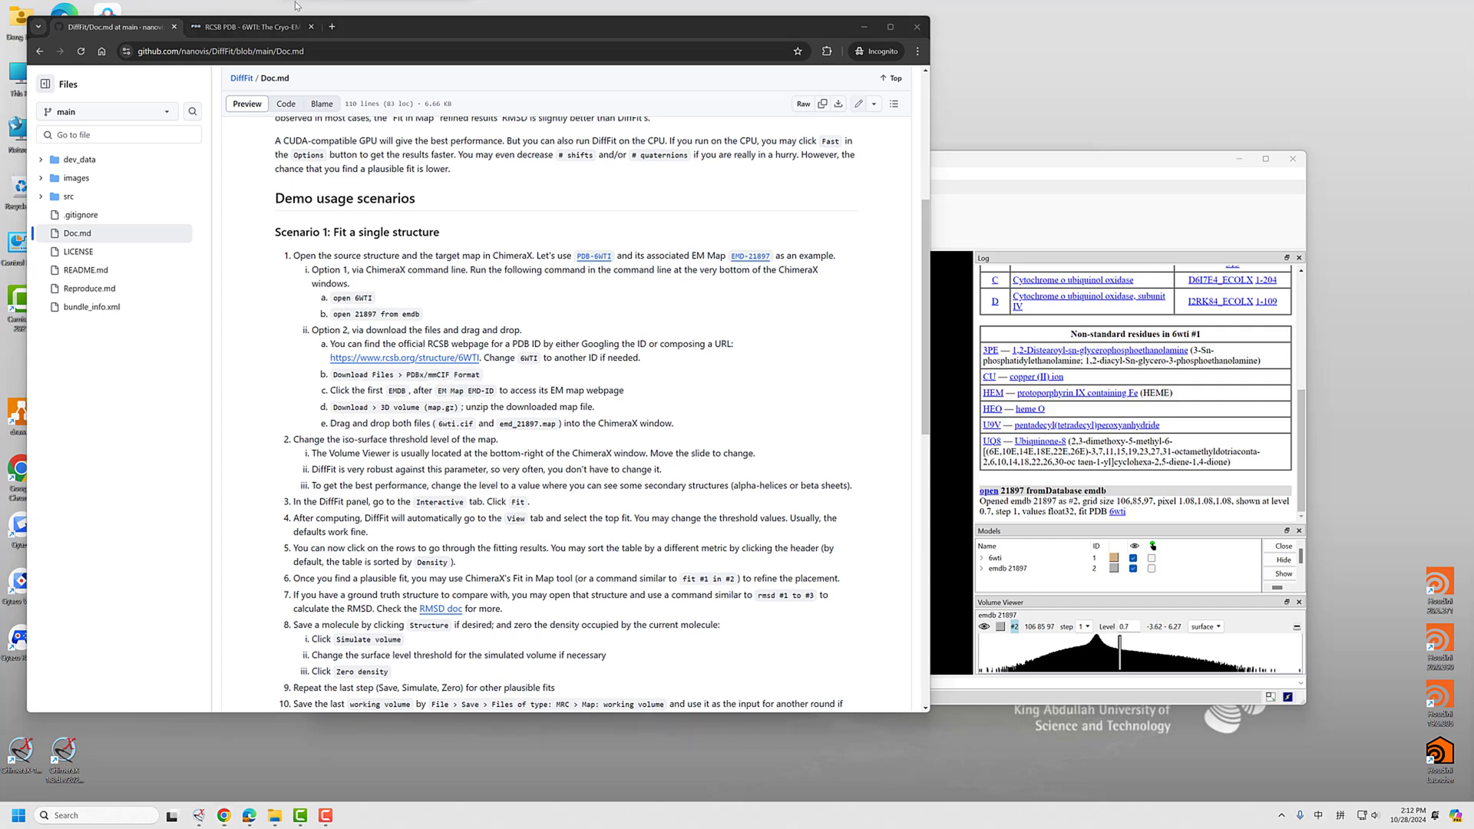
click(246, 27)
click(713, 231)
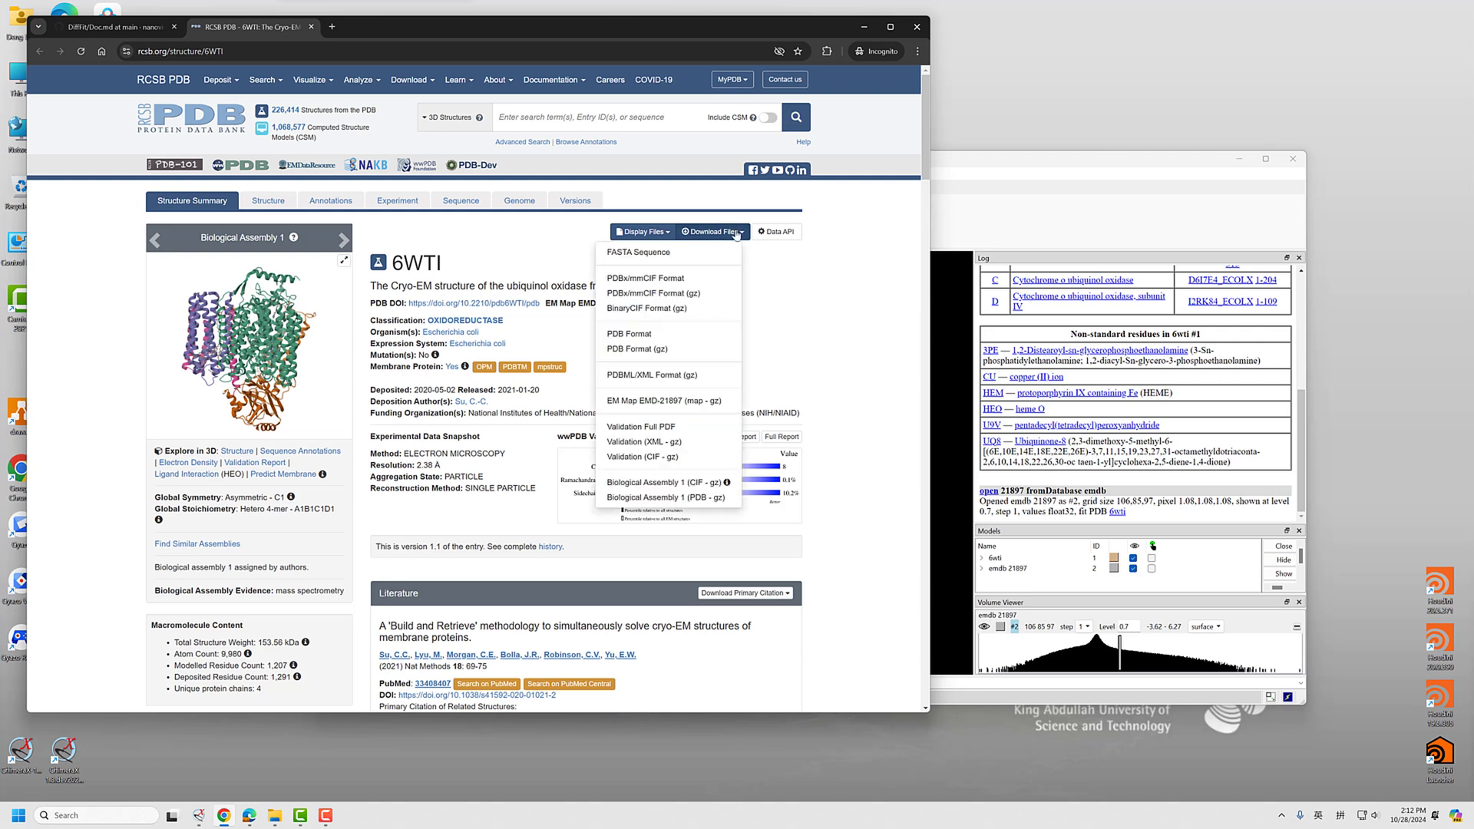
click(635, 283)
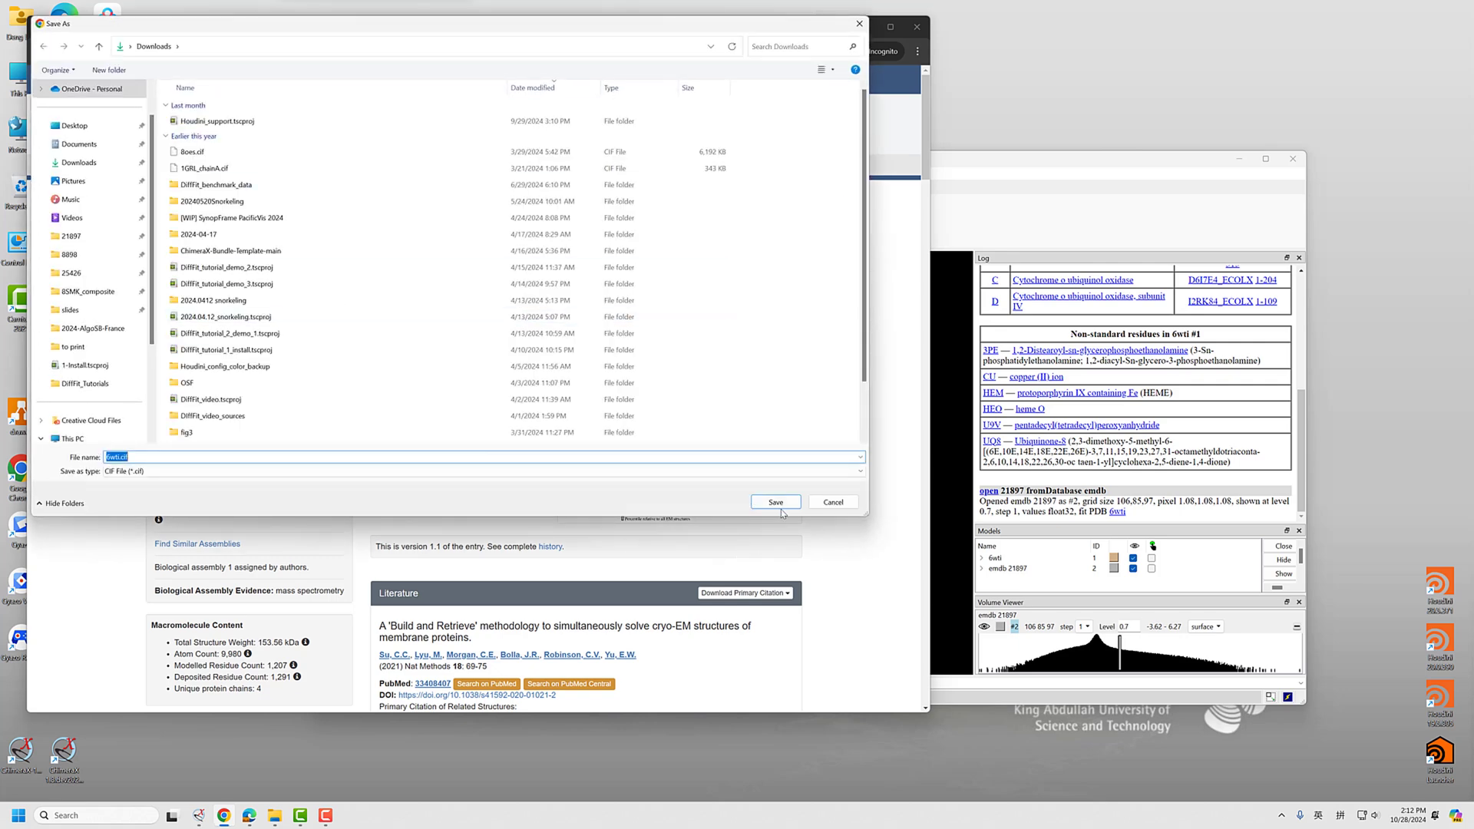
click(778, 503)
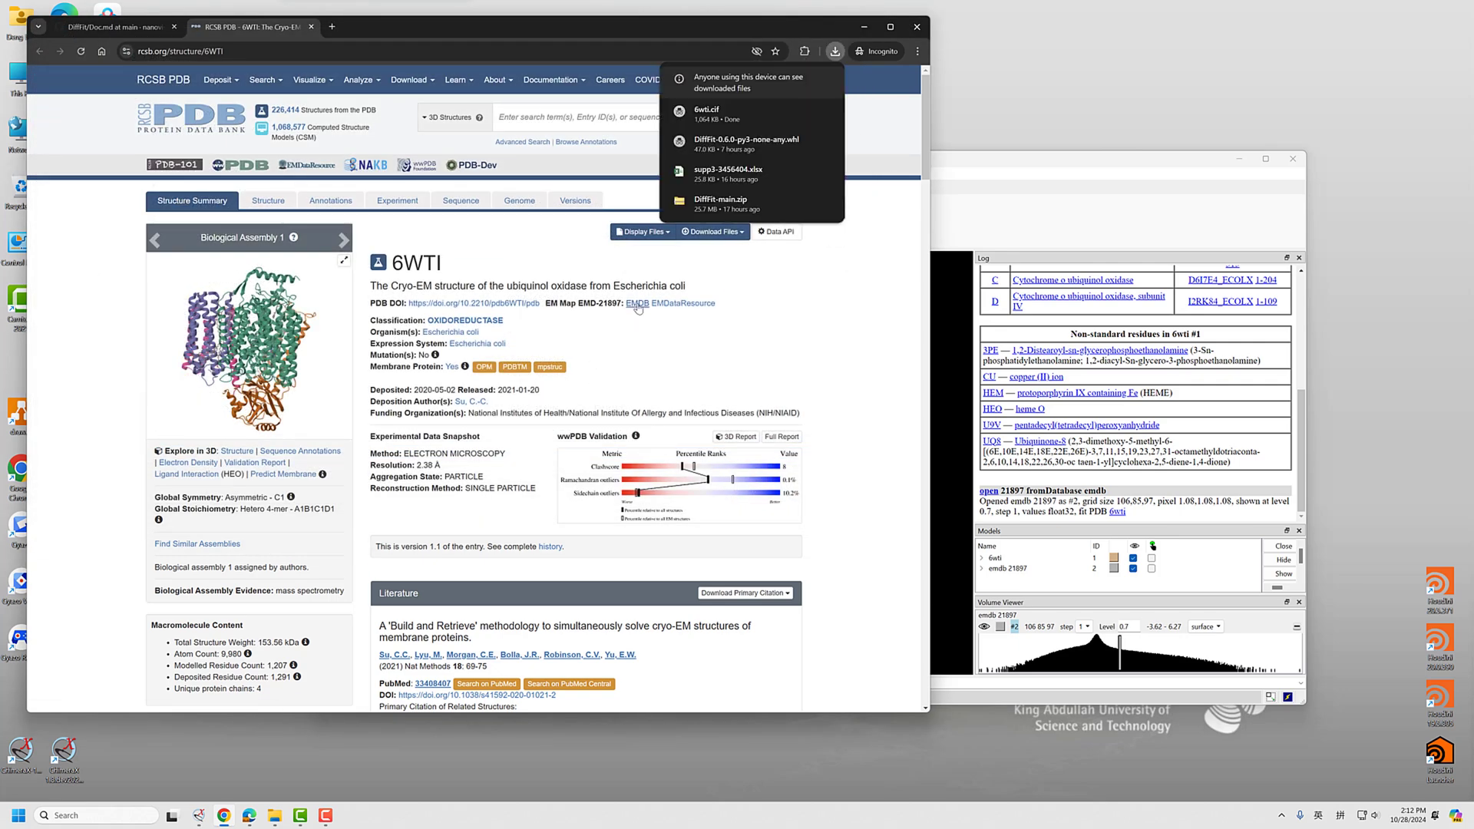
Step: Check the Doc's EM map instruction and open the EMDB entry for EMD-21897 from the 6WTI page
key(ctrl+shift+Tab)
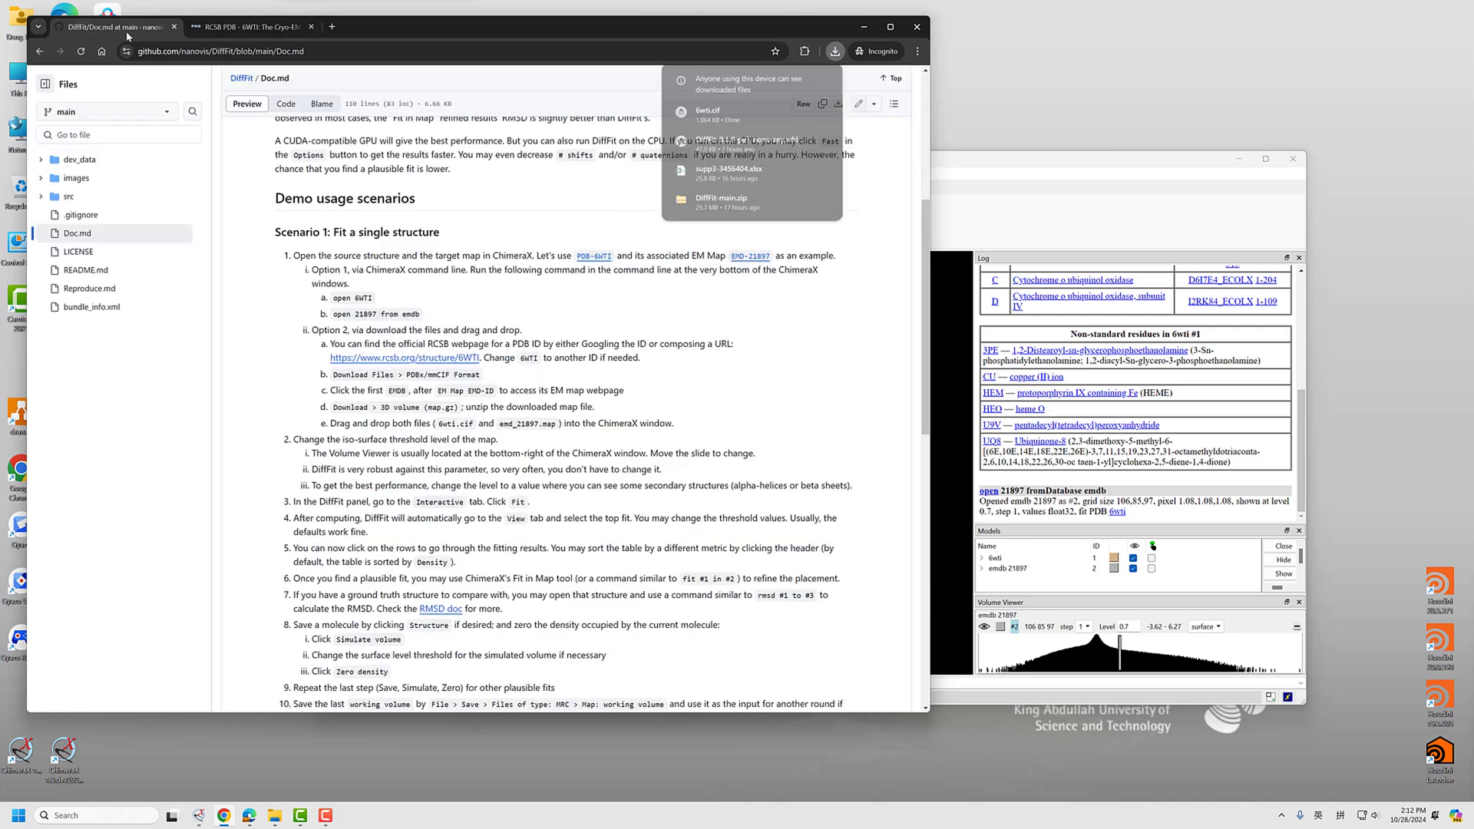
drag(389, 392, 499, 399)
click(430, 401)
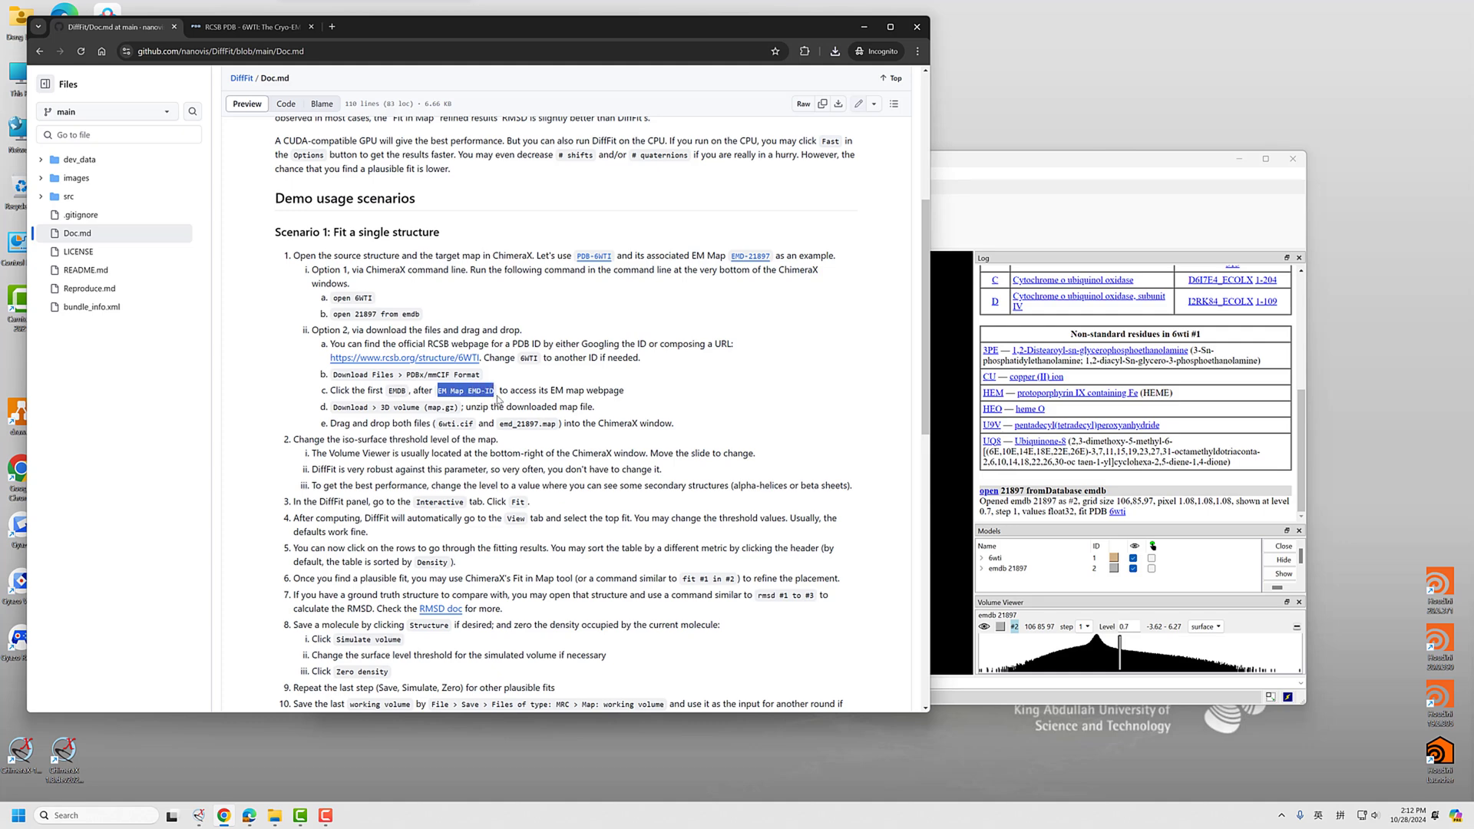
click(257, 18)
click(636, 303)
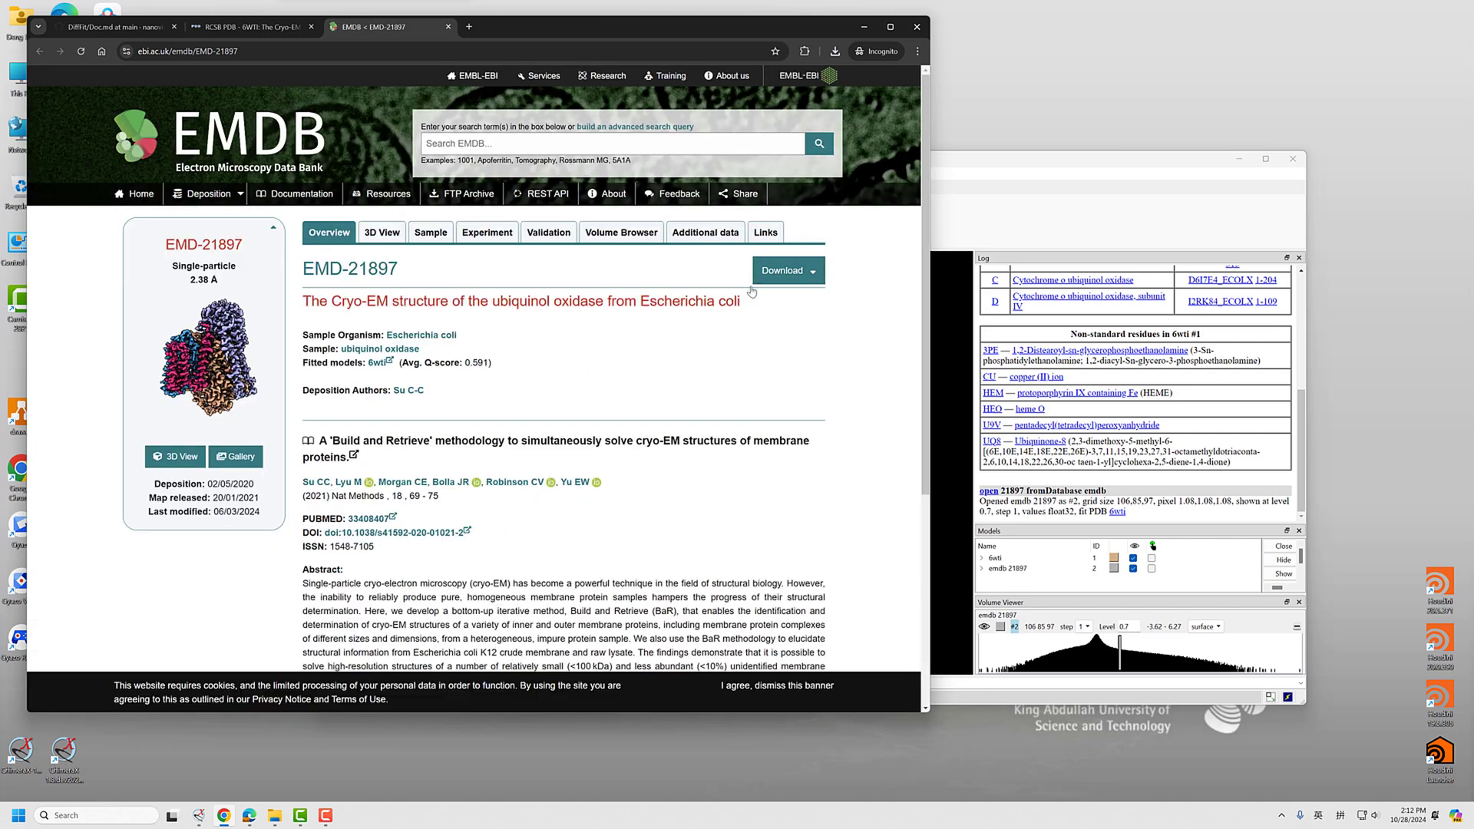
Step: Download the EMD-21897 3D volume (map.gz), saving it as emd_21897.map.gz in Downloads
click(799, 271)
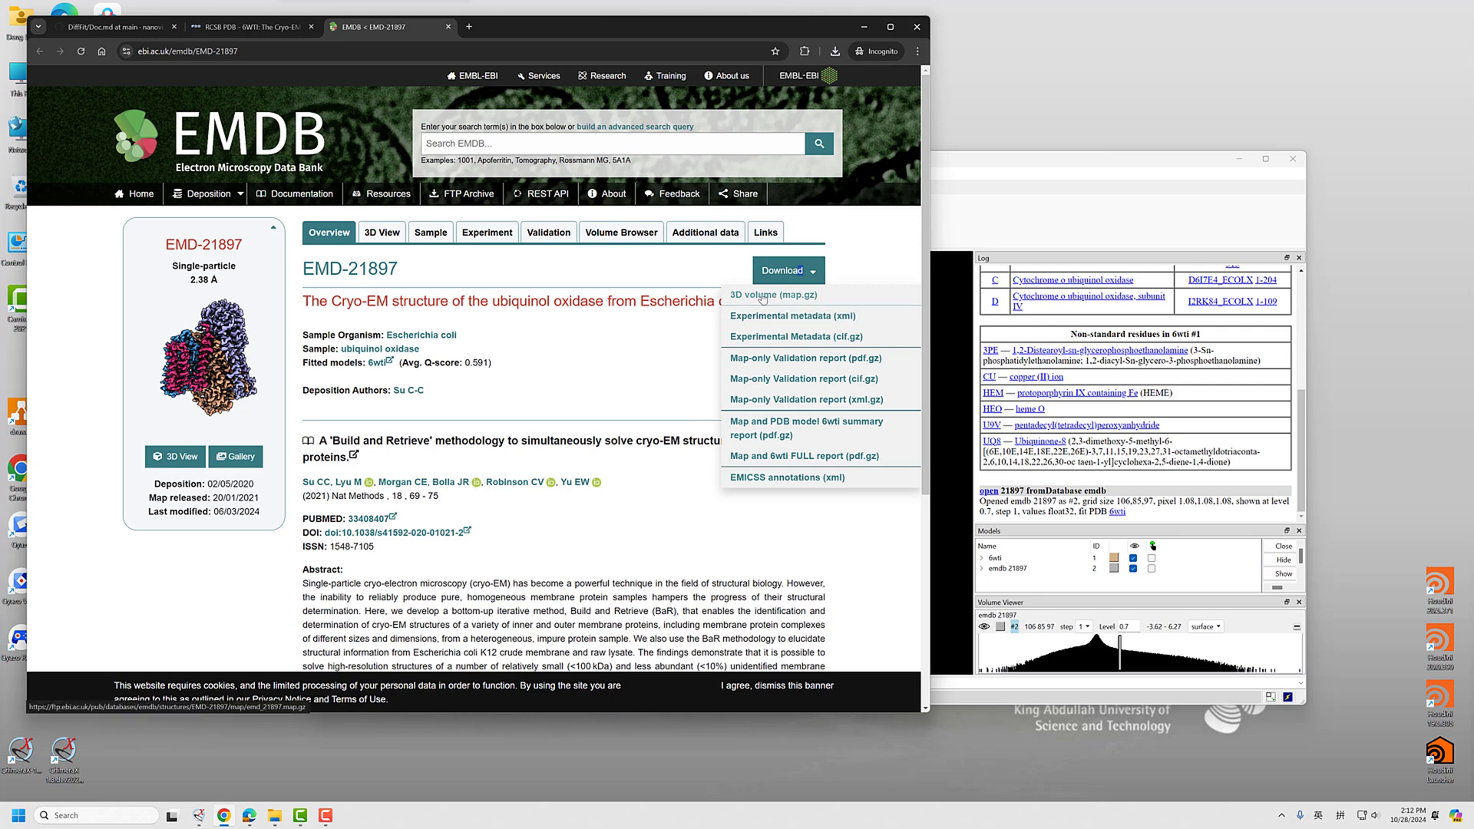
click(763, 296)
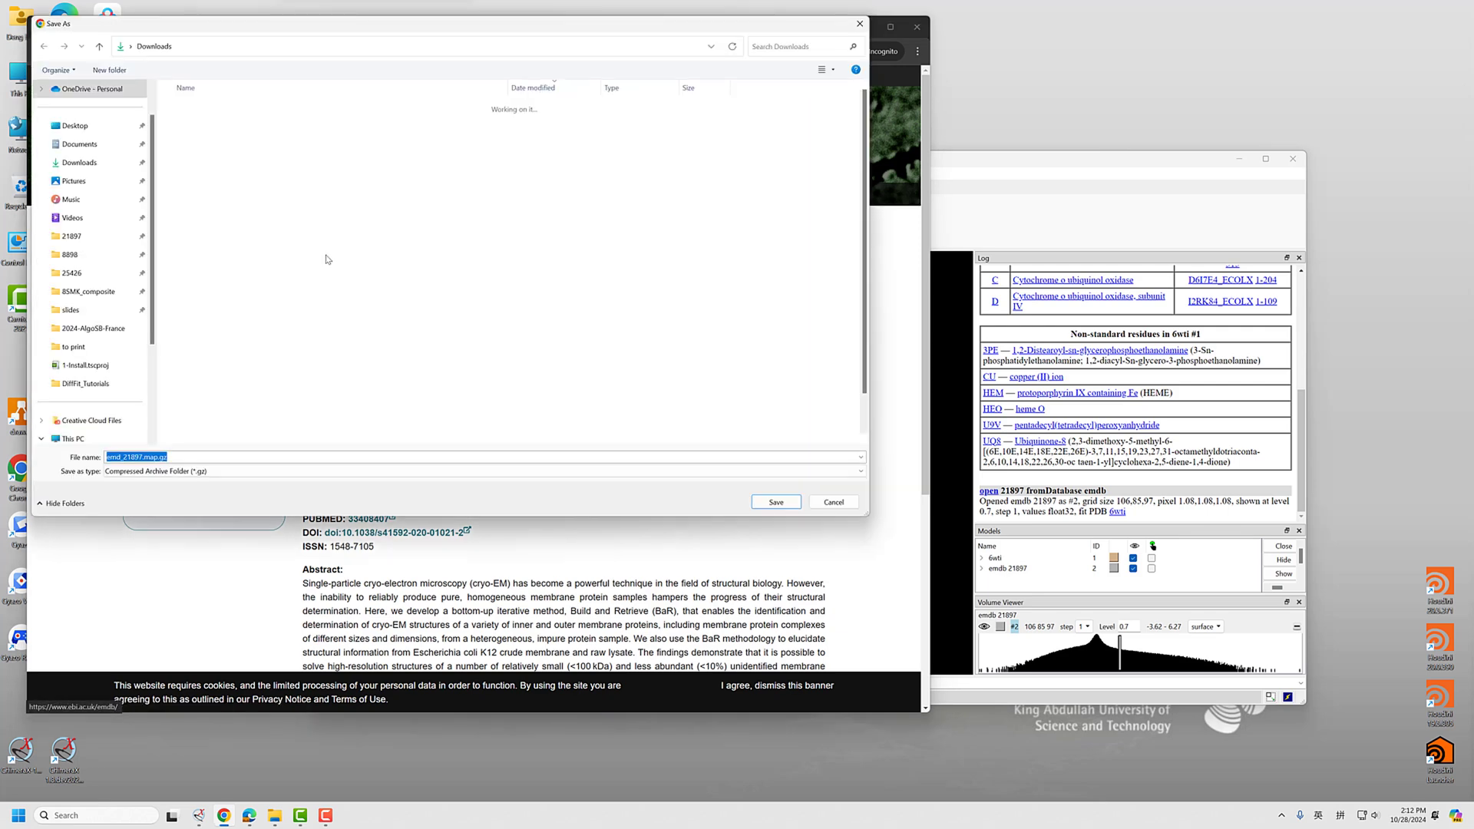
click(776, 502)
Step: Check the Doc's unzip instruction and extract emd_21897.map.gz within the Downloads folder in File Explorer
click(113, 27)
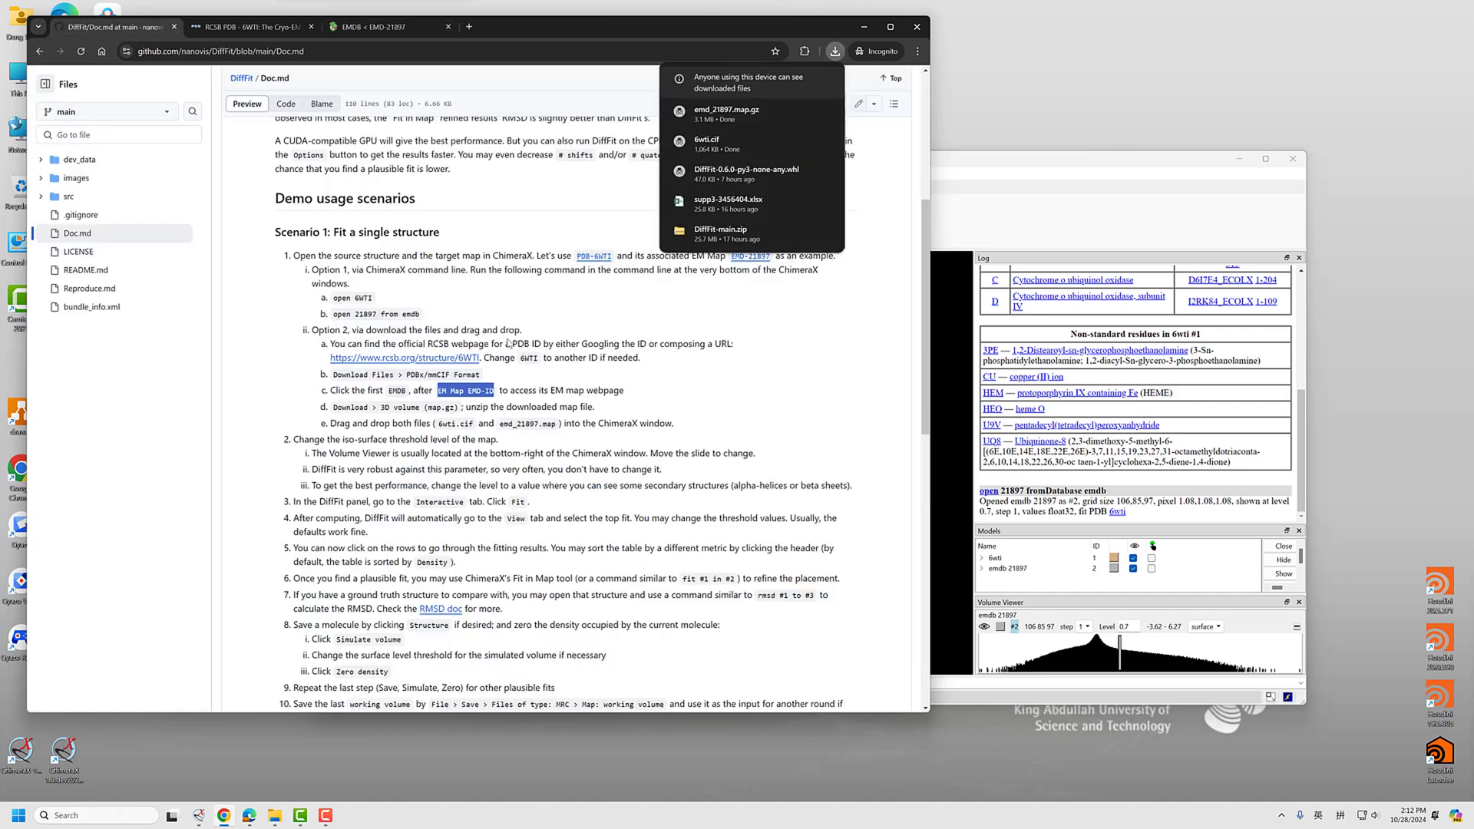
click(591, 394)
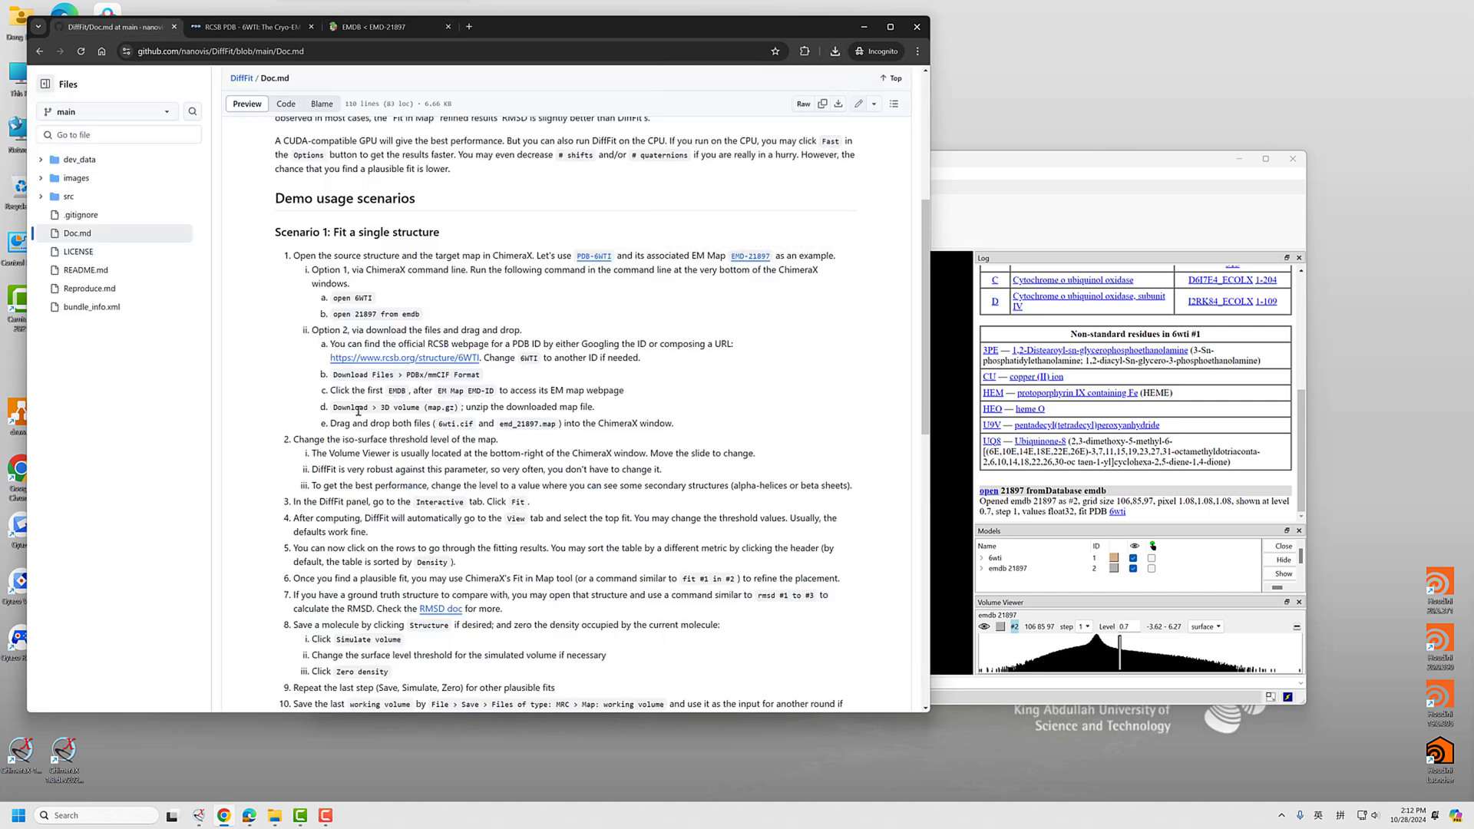
drag(347, 410, 429, 412)
click(526, 418)
click(276, 817)
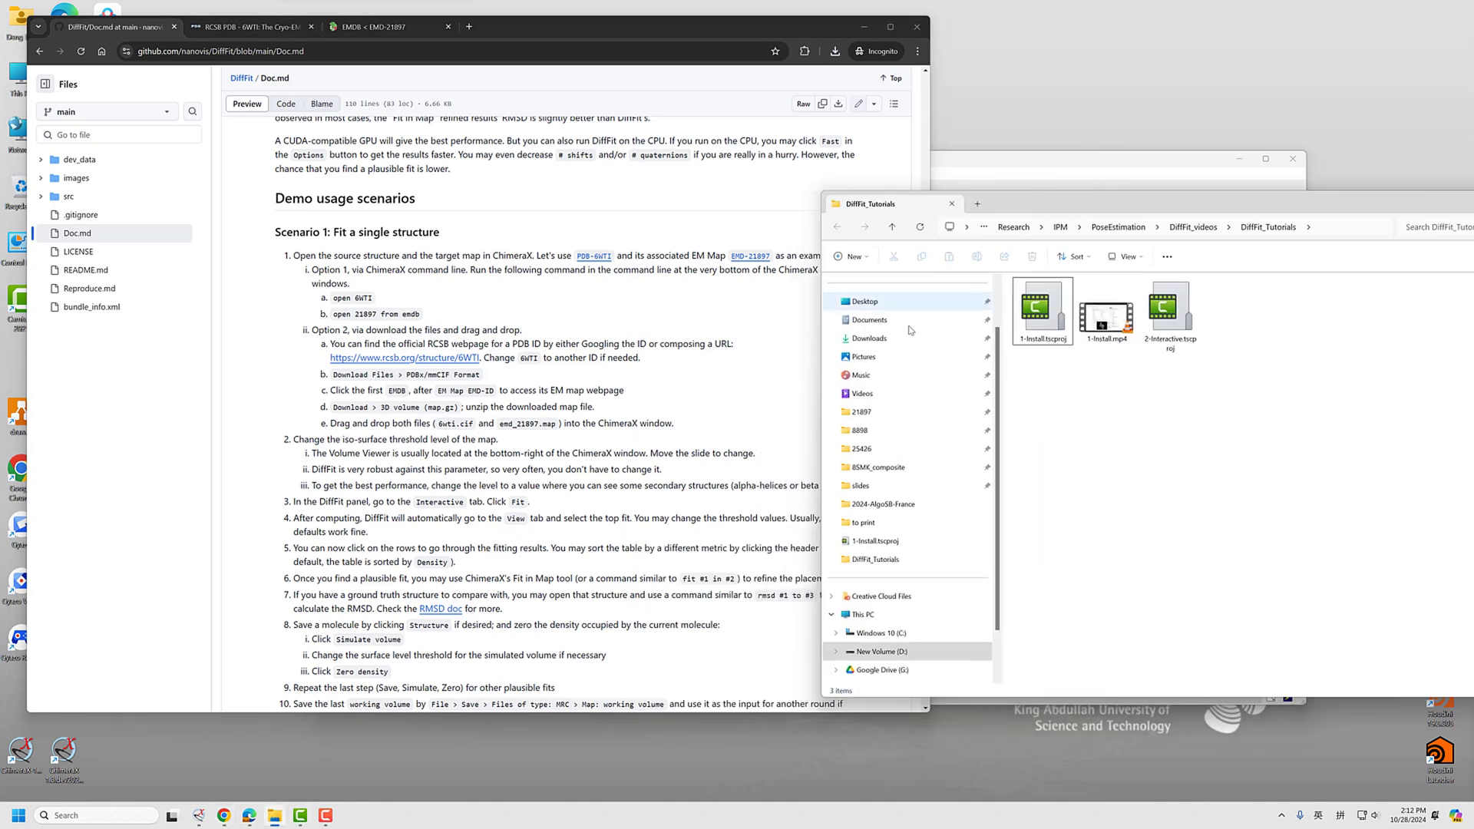
click(869, 339)
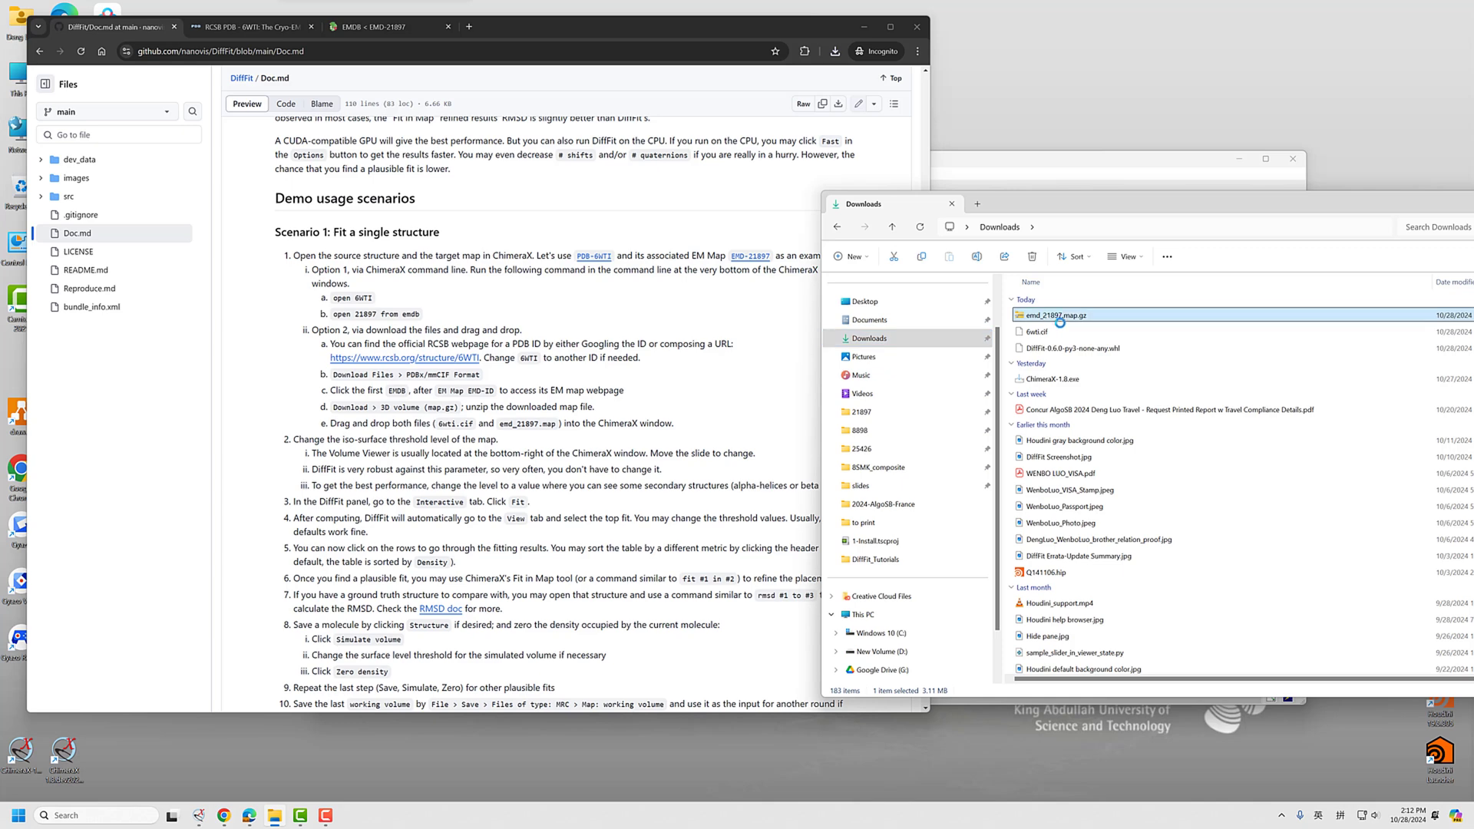
right_click(1048, 316)
click(1091, 445)
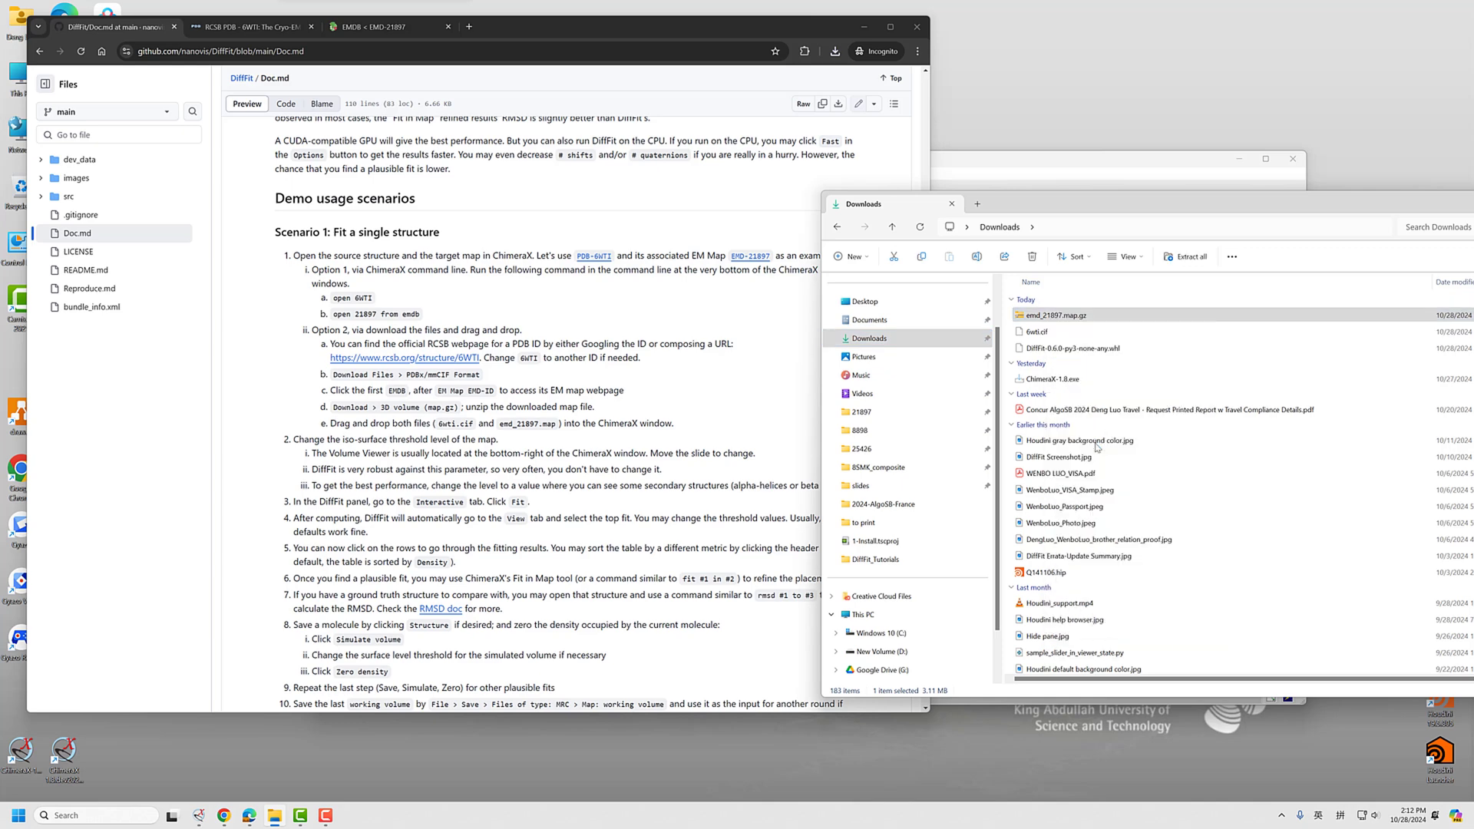
click(847, 526)
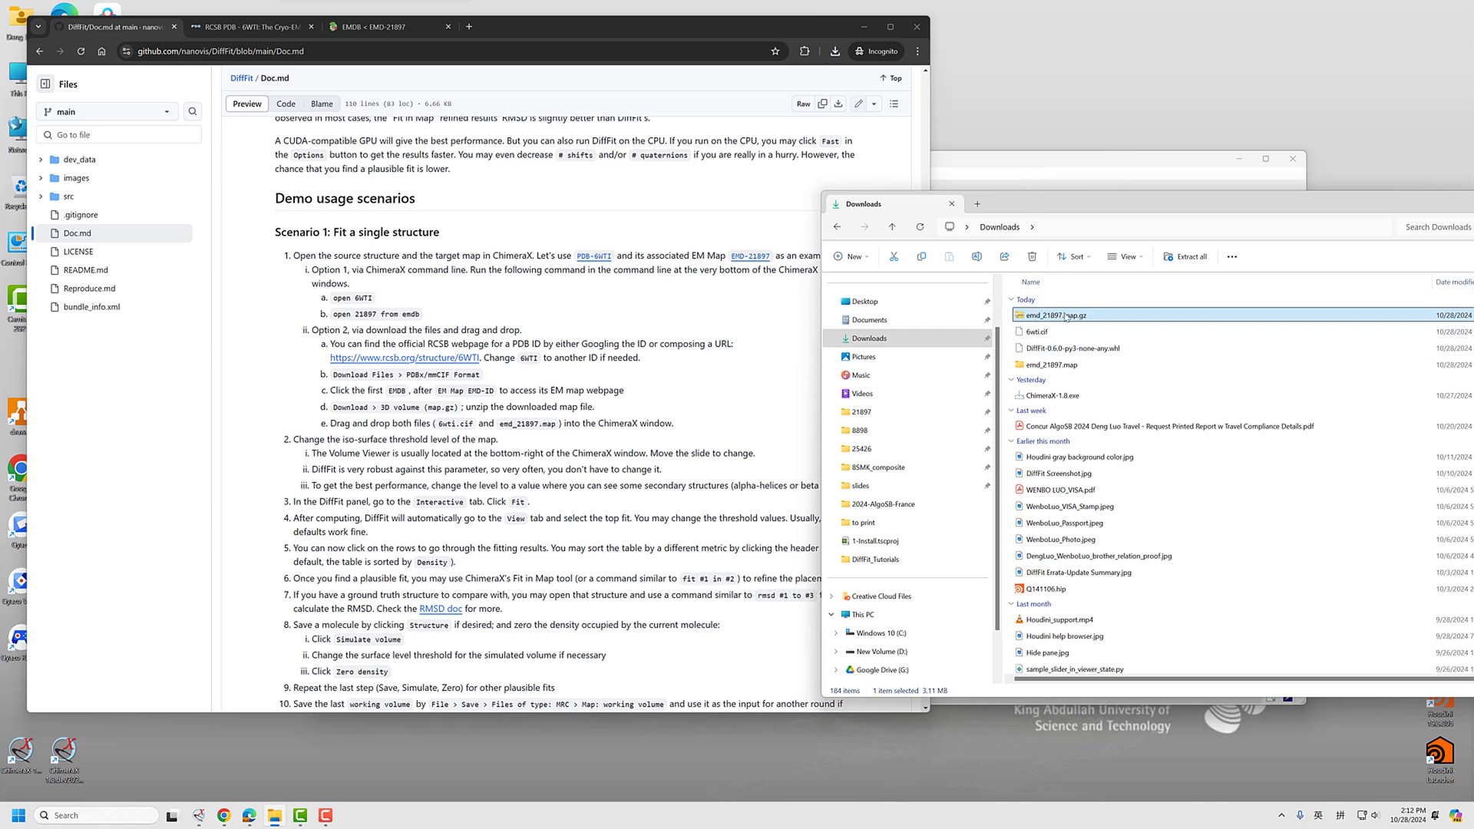
Step: Open the extracted emd_21897.map folder and close both the 6wti and emdb 21897 models in ChimeraX
double_click(1052, 365)
drag(1018, 154, 816, 150)
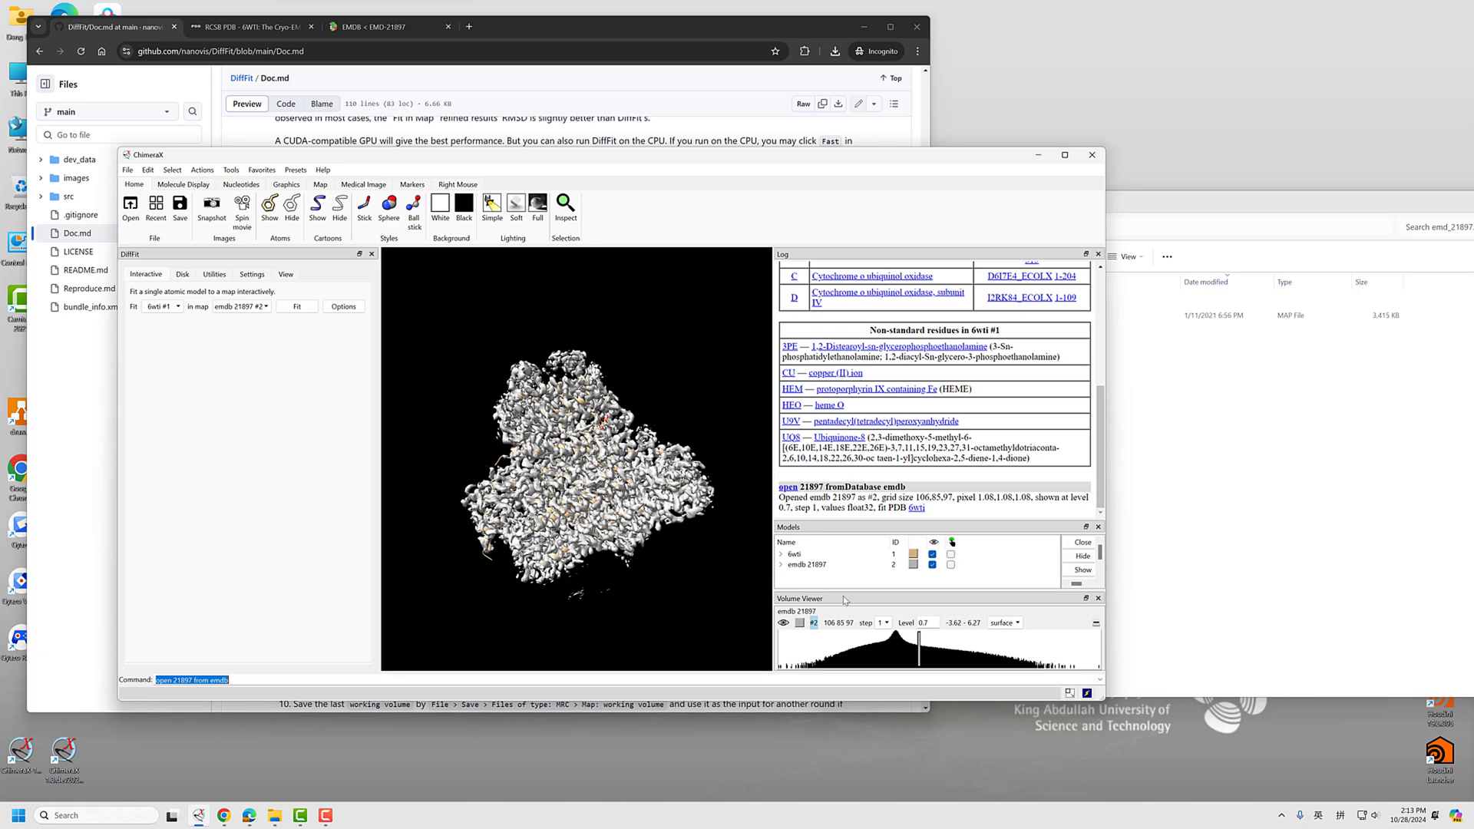
click(796, 554)
shift+click(811, 565)
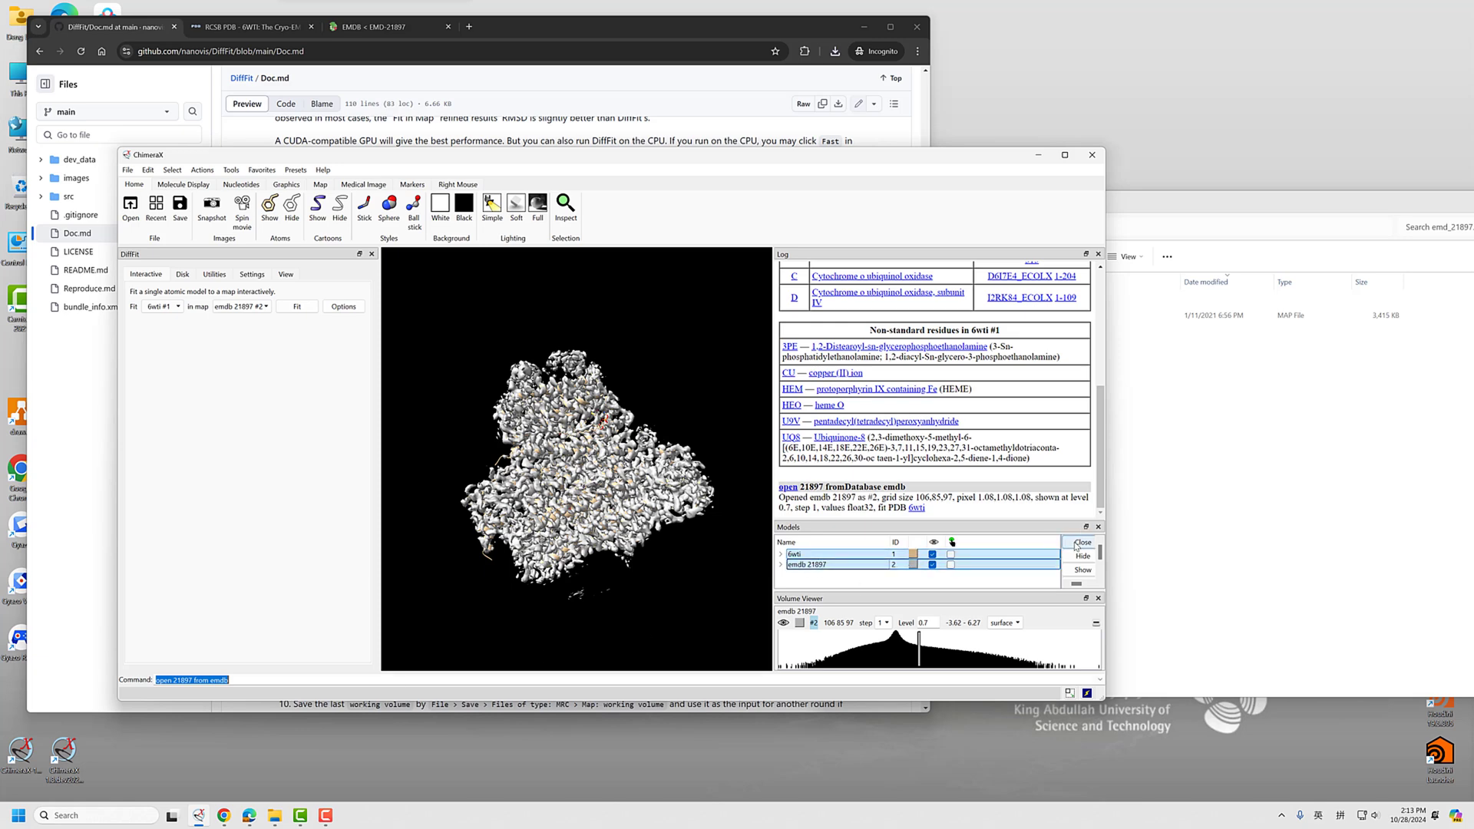
click(1080, 543)
Step: Load 6wti.cif from the Downloads folder into ChimeraX
click(1128, 383)
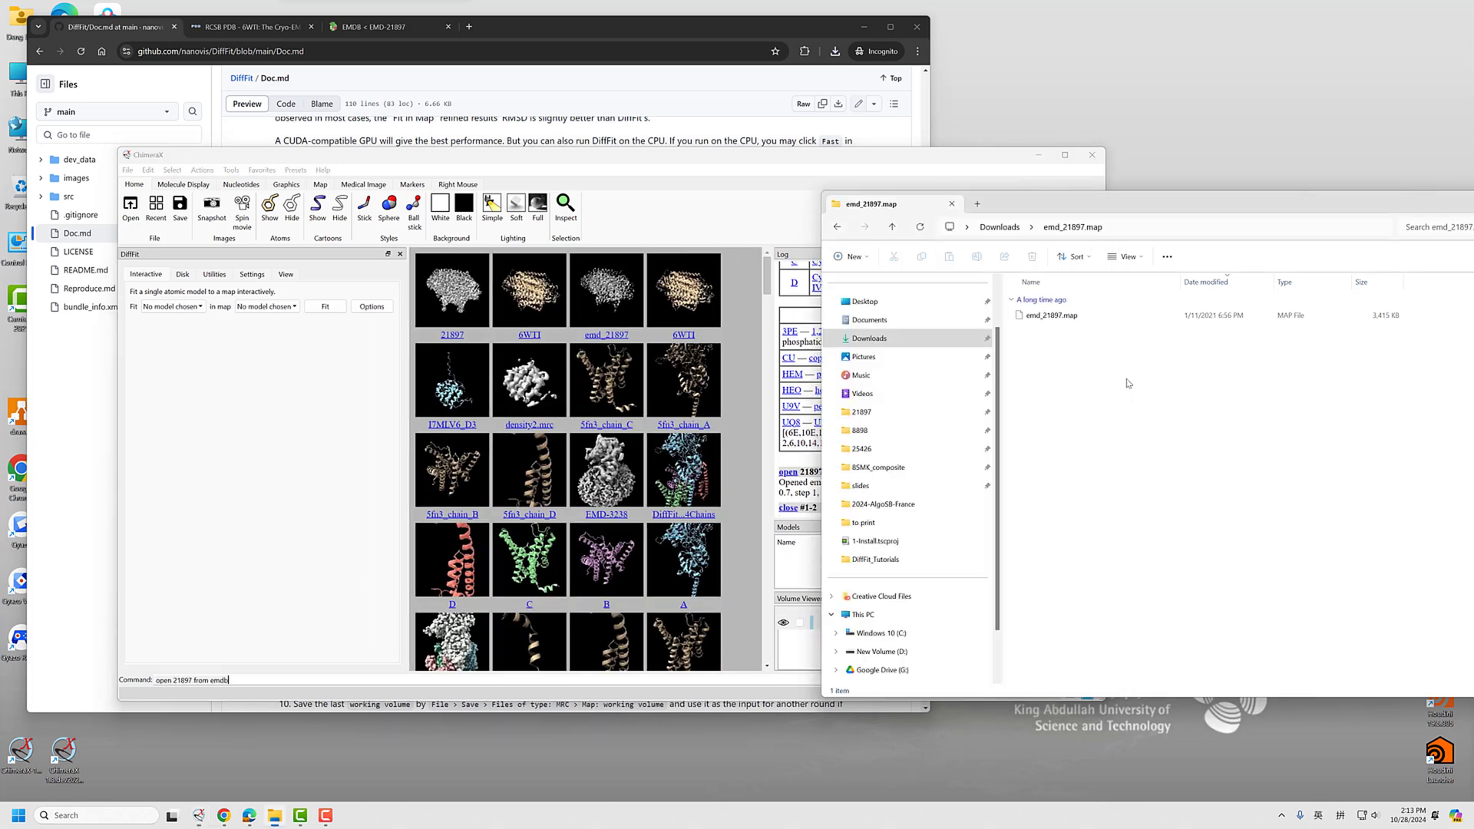
click(999, 227)
drag(1038, 331, 540, 431)
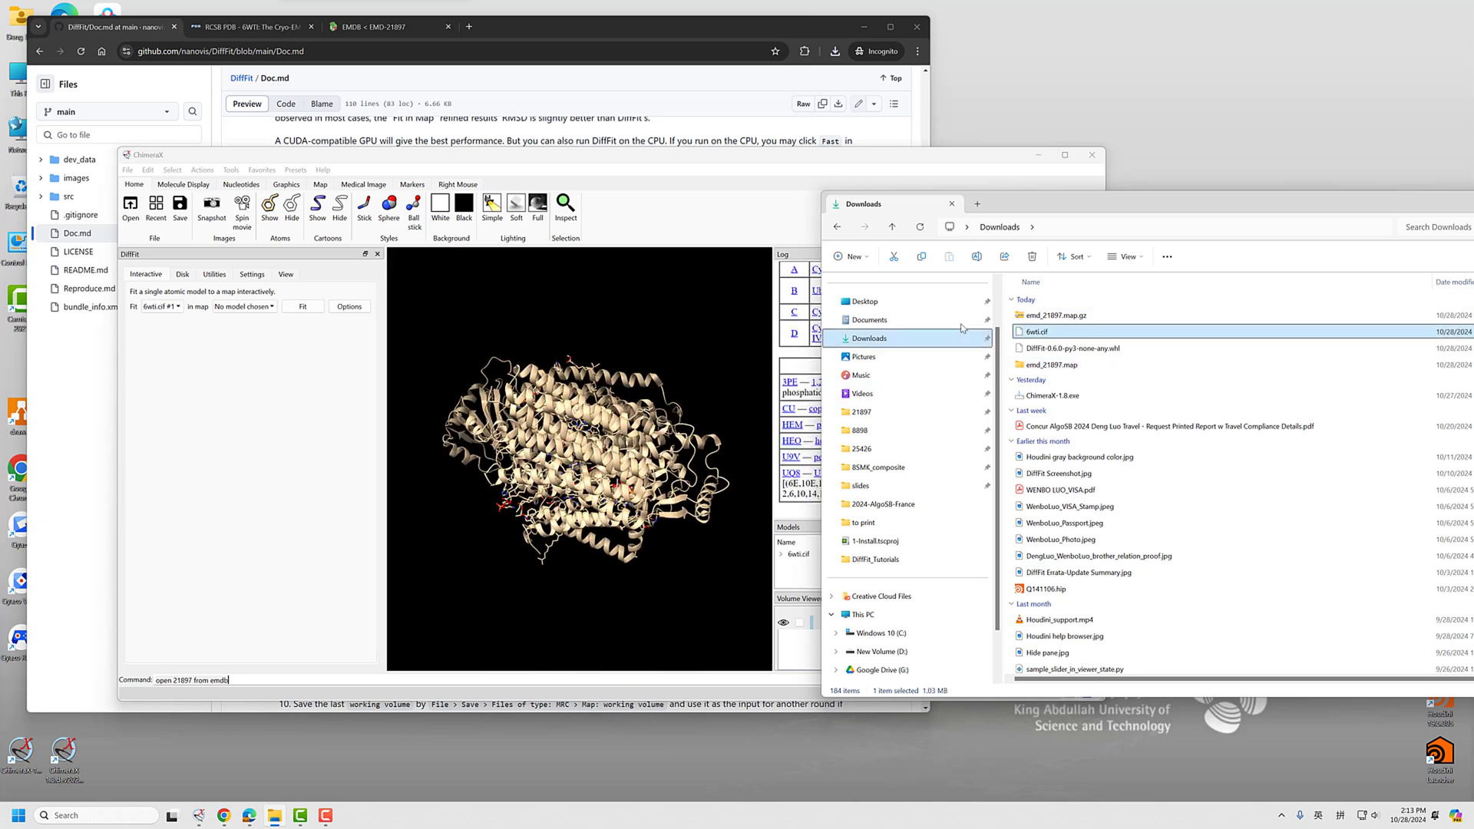
Step: Load the emd_21897.map file from its extracted folder into ChimeraX
double_click(1046, 365)
click(1087, 321)
drag(859, 366, 537, 541)
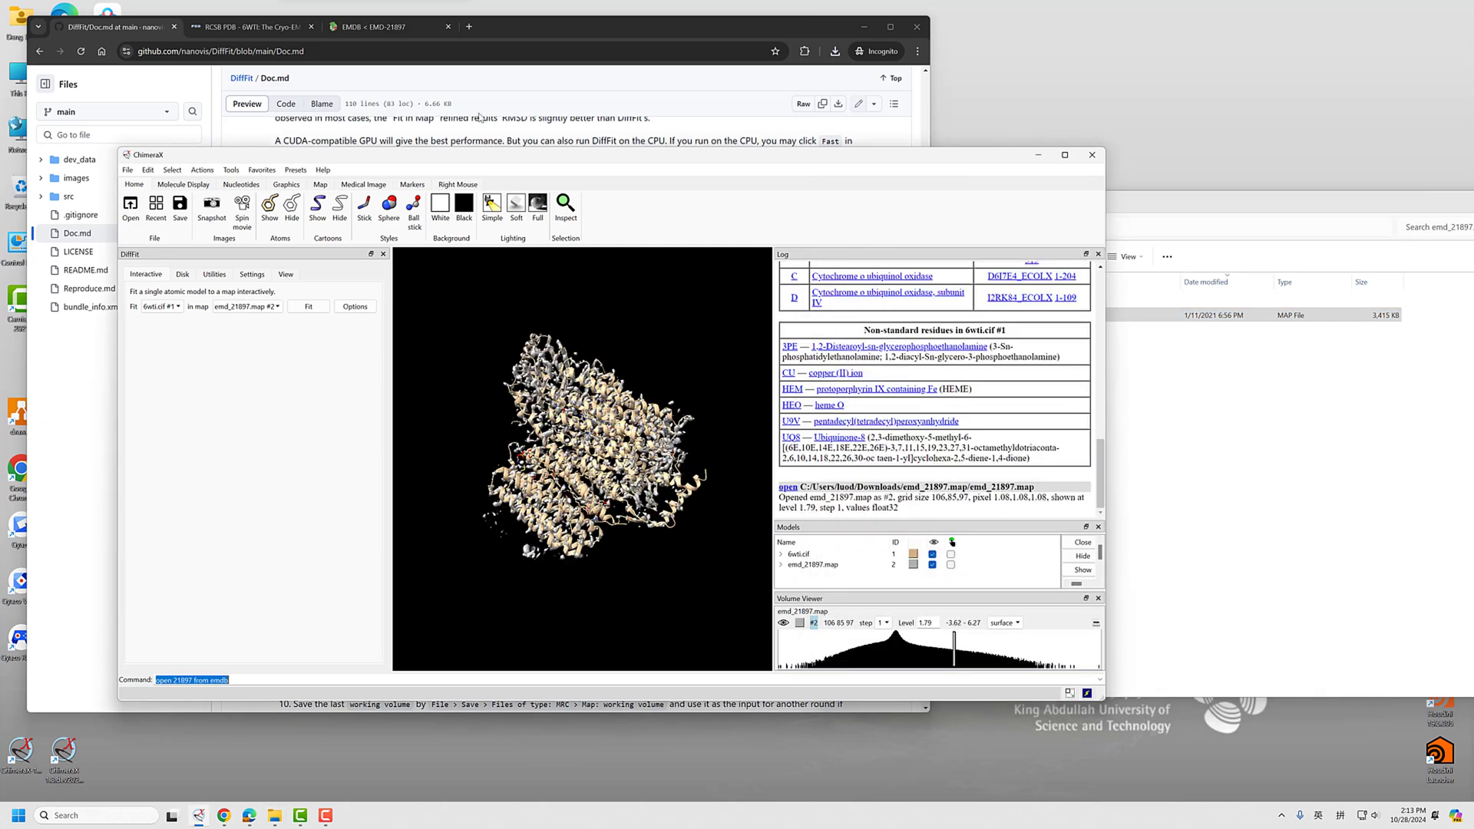
Step: Check the Doc's surface threshold instruction and inspect the 6wti.cif structure and emd_21897.map volume in ChimeraX
drag(520, 155, 615, 174)
click(579, 31)
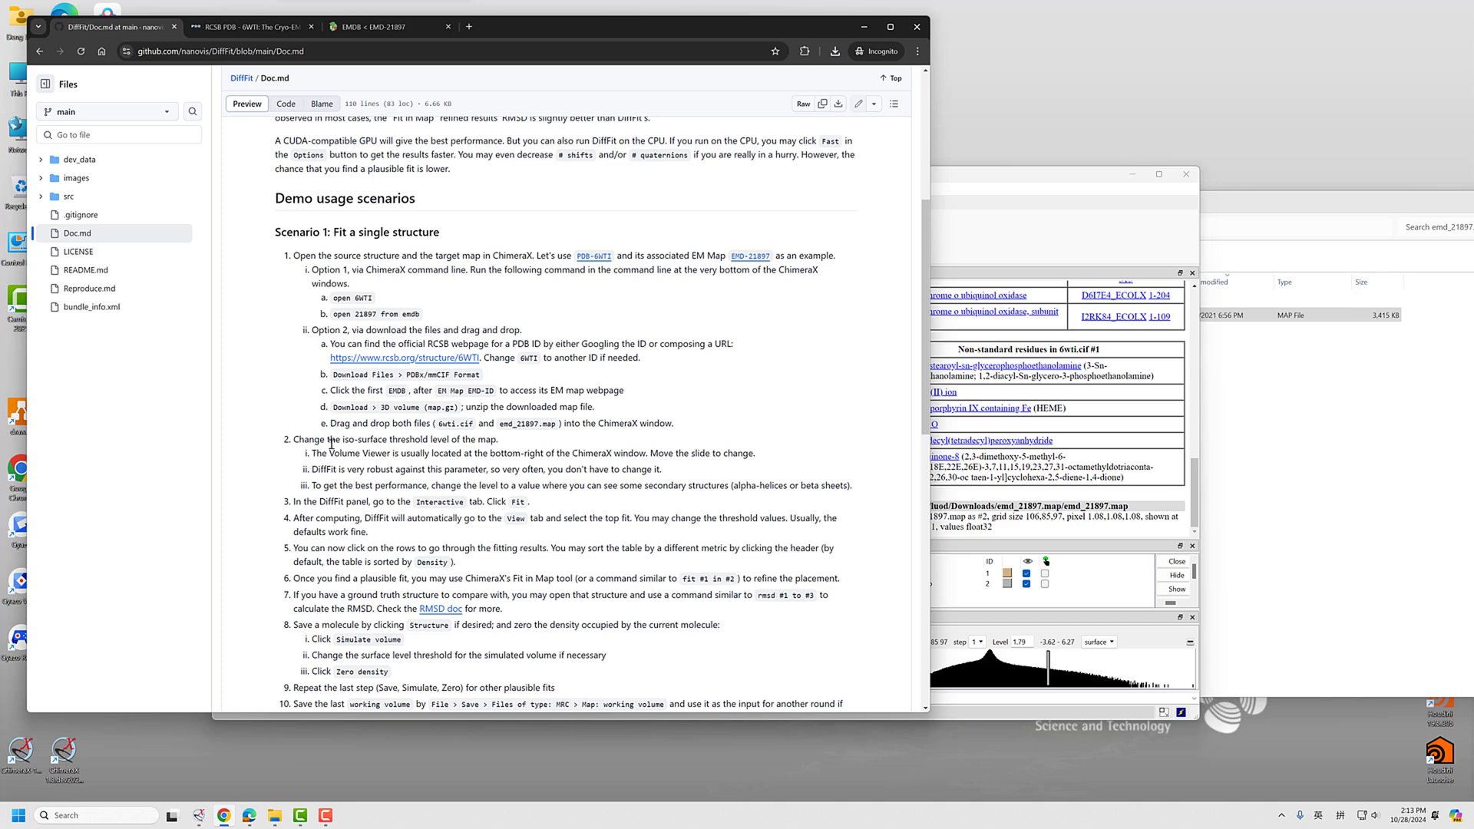
click(972, 185)
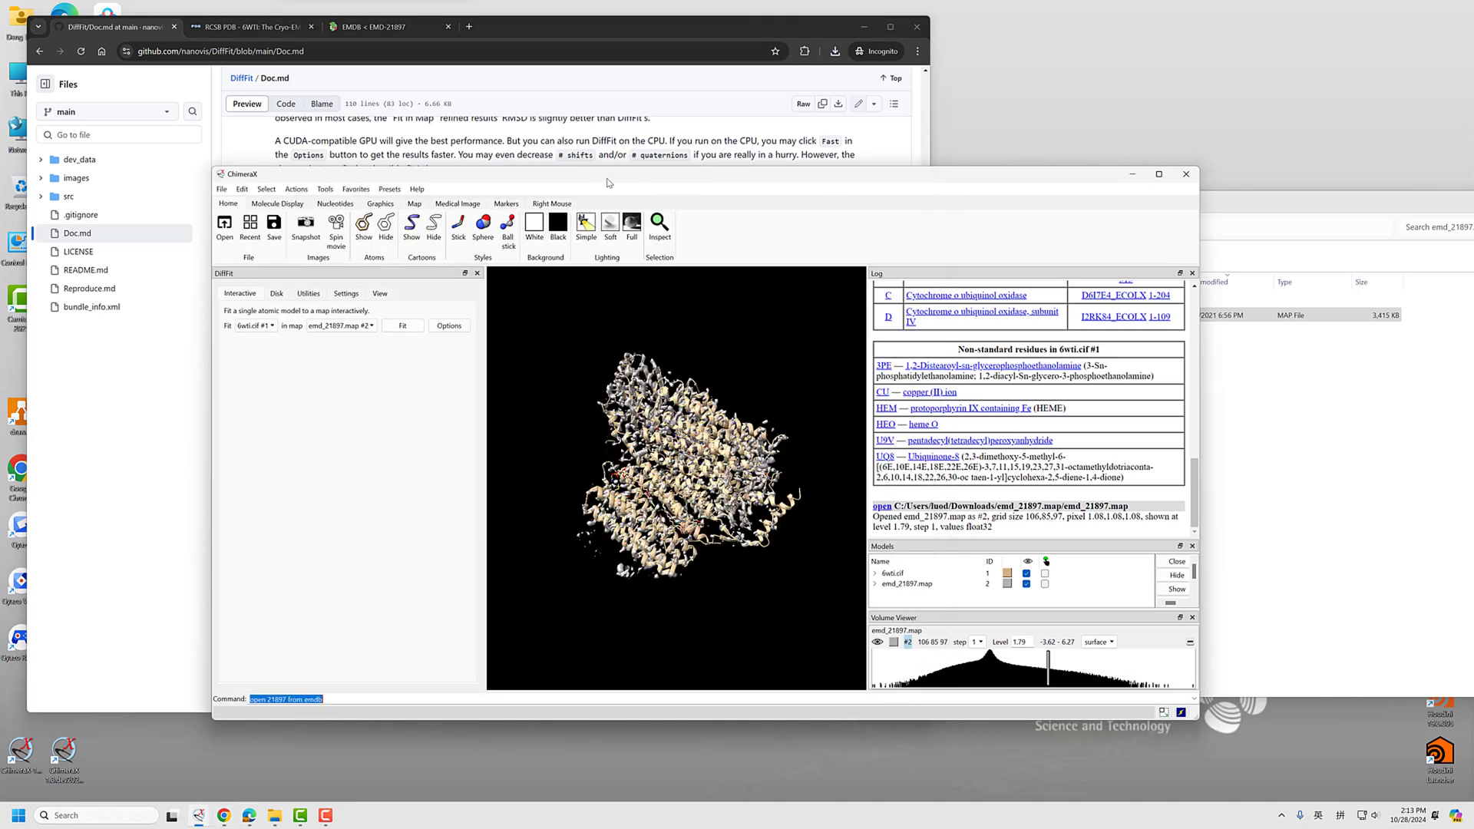
drag(607, 181, 767, 196)
click(423, 343)
click(427, 341)
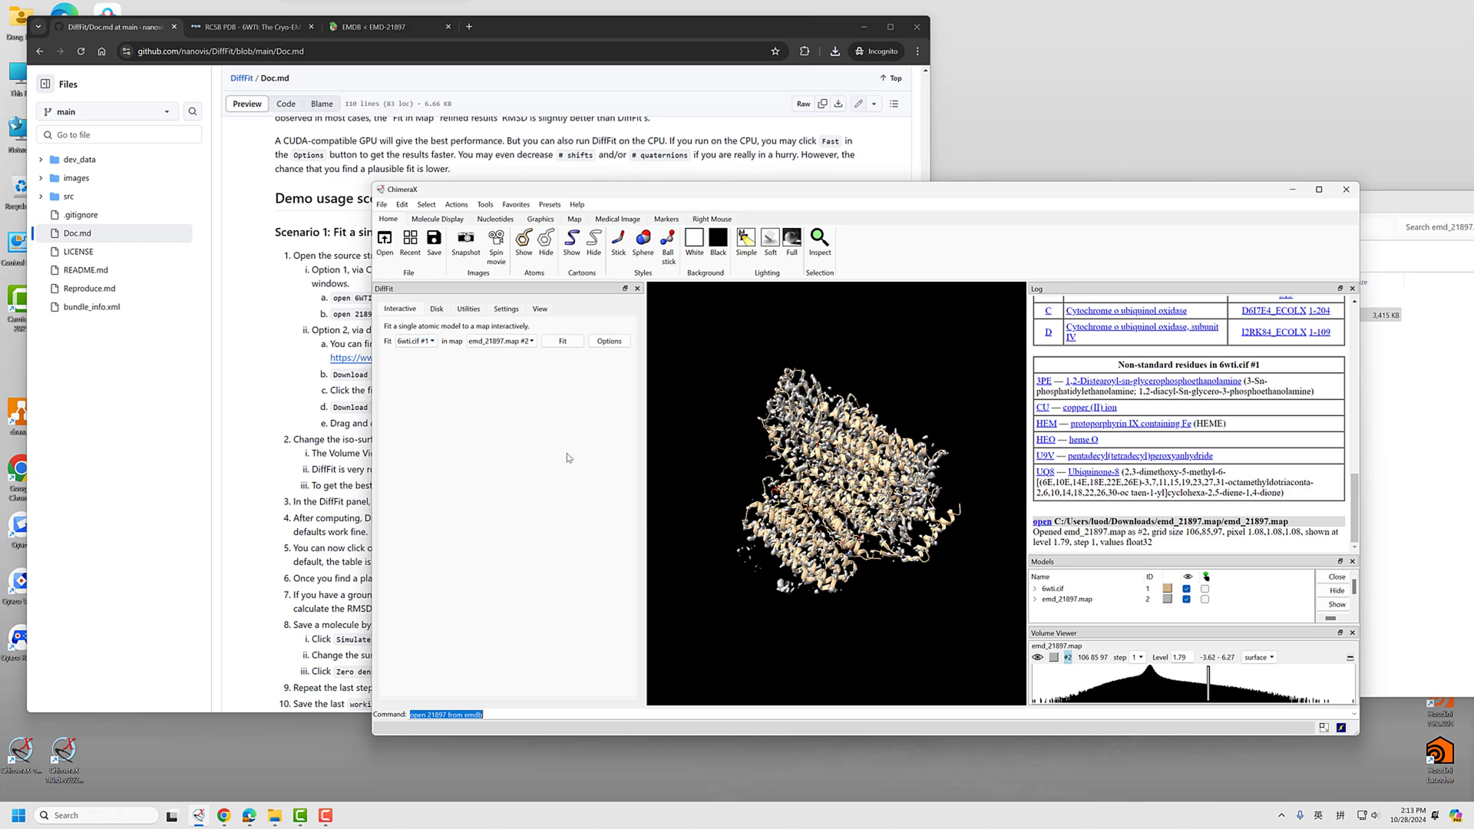
drag(868, 538, 842, 535)
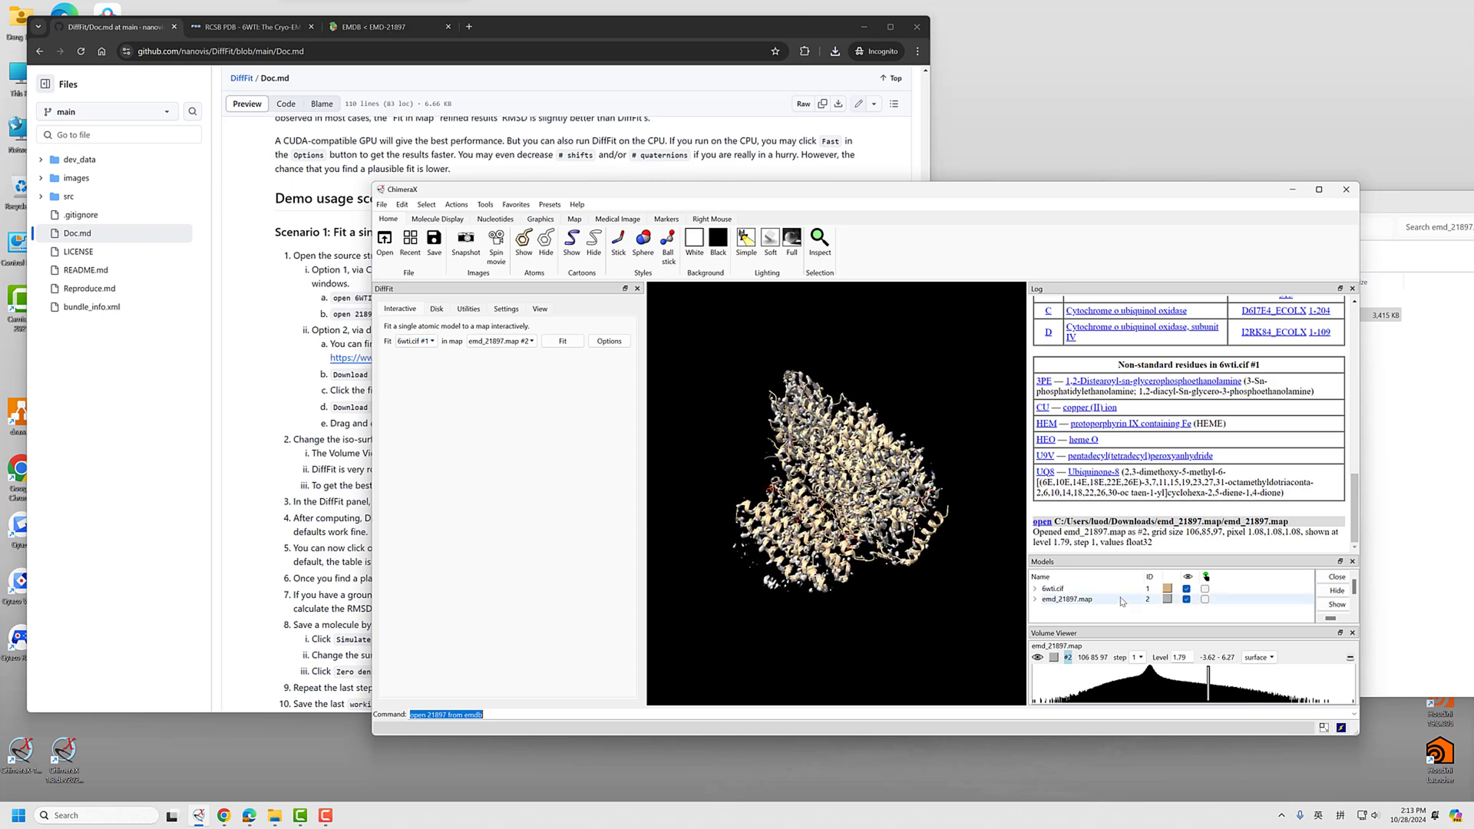
Step: Close the emd_21897.map model and fetch the map from EMDB instead with the Doc's command "open 21897 from emdb"
click(1067, 599)
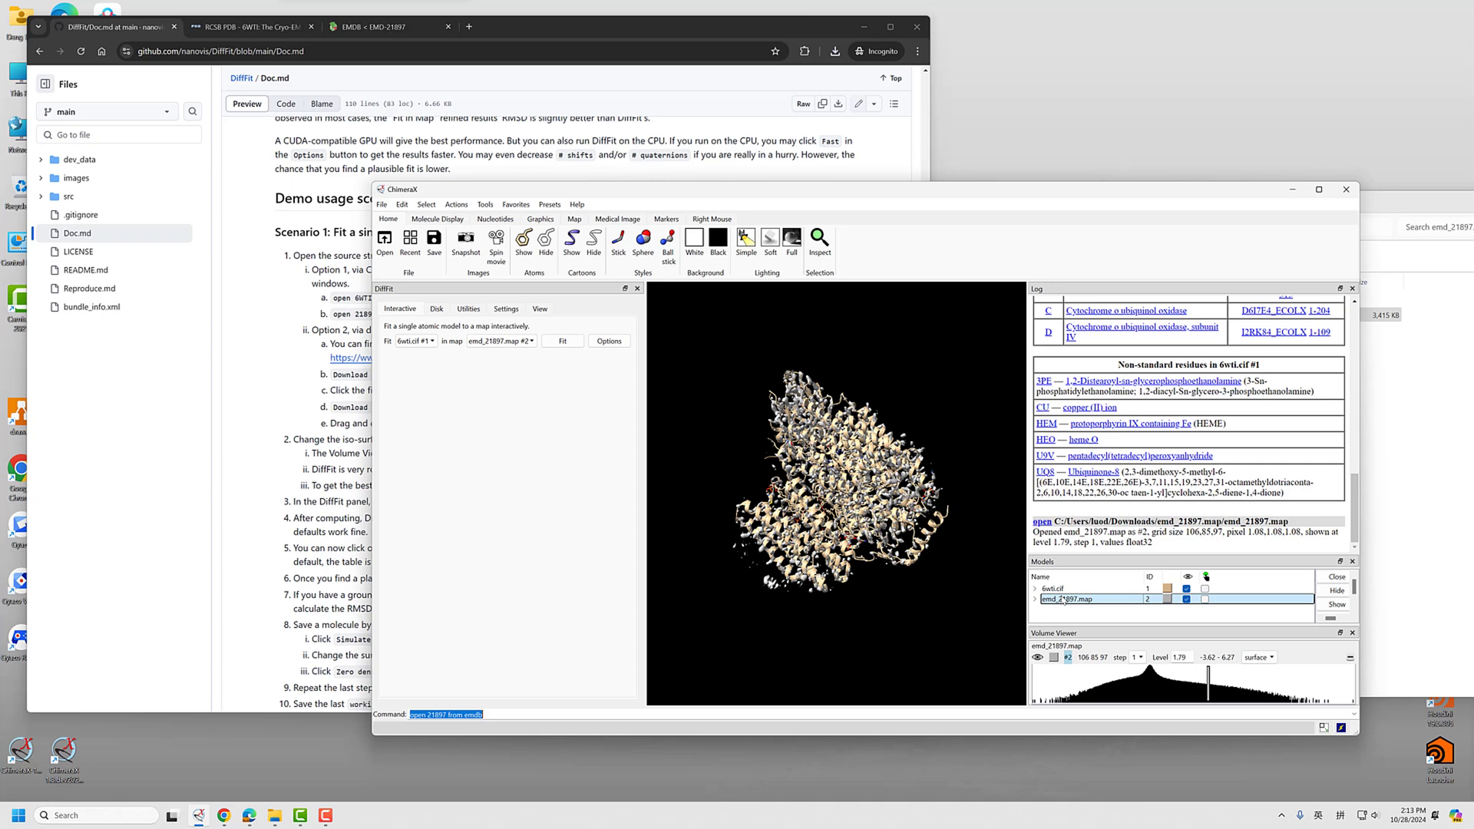
click(1337, 577)
click(359, 371)
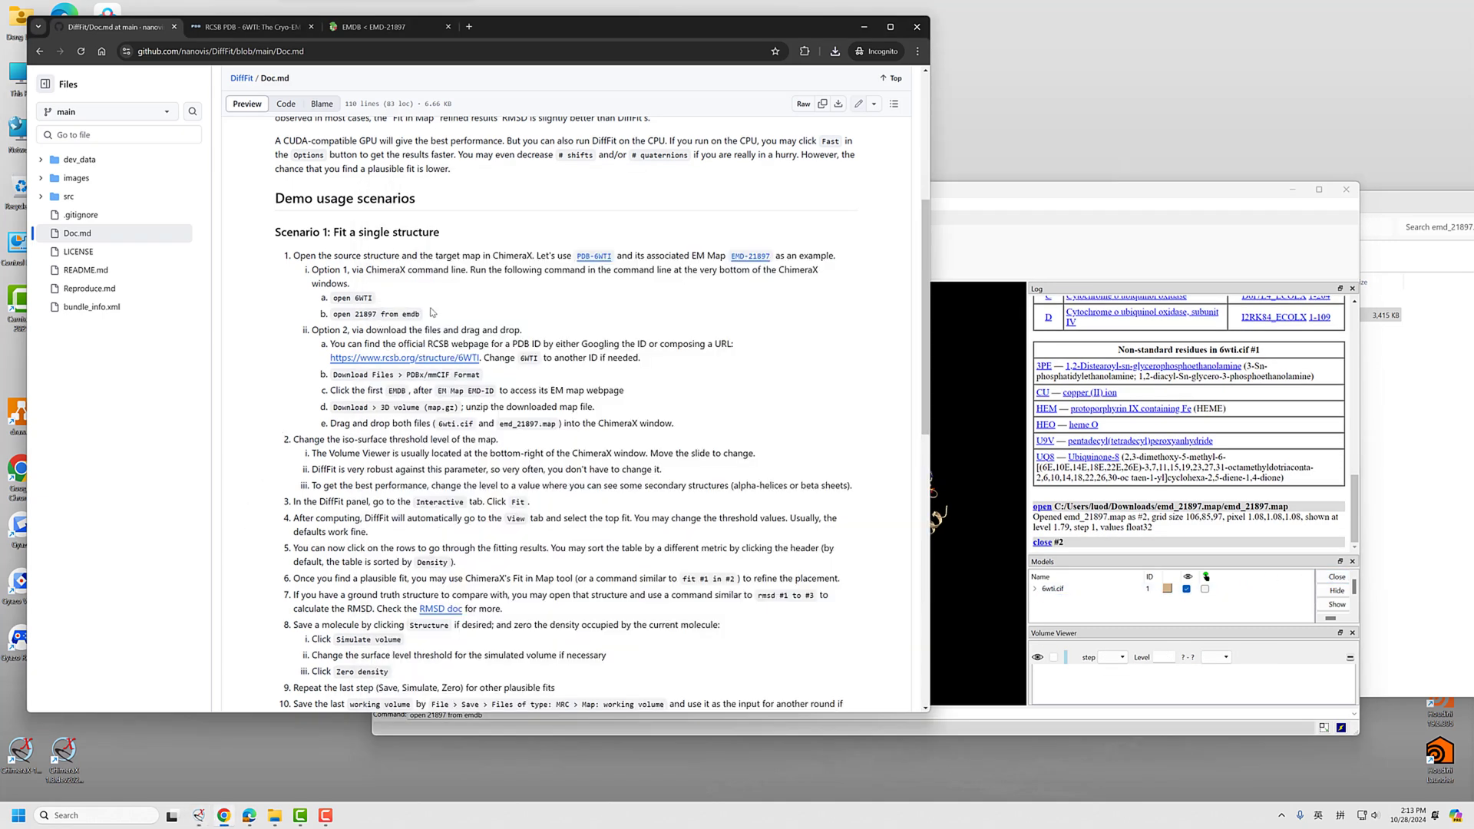
drag(423, 314, 337, 318)
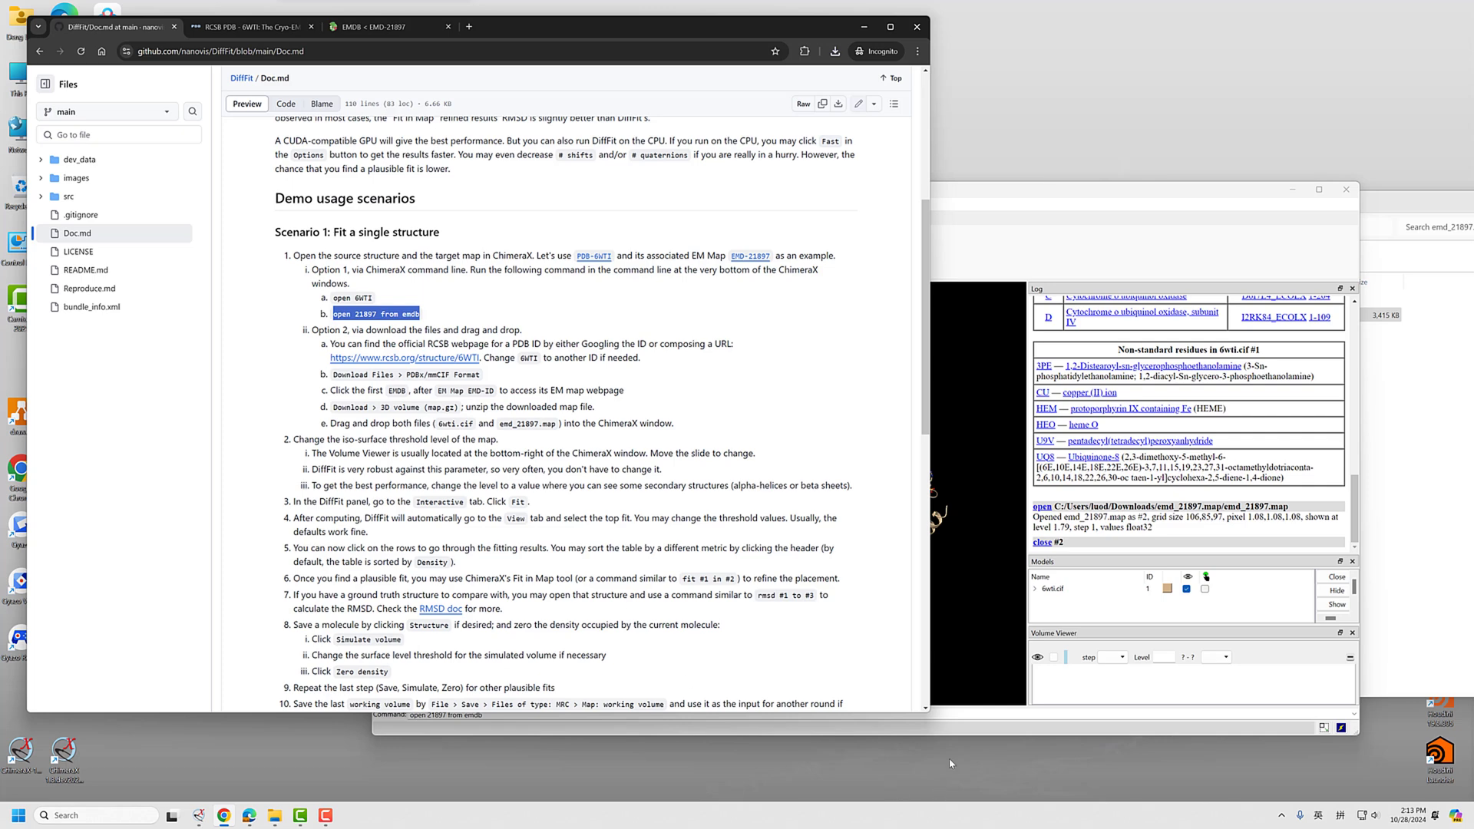
click(974, 710)
key(Return)
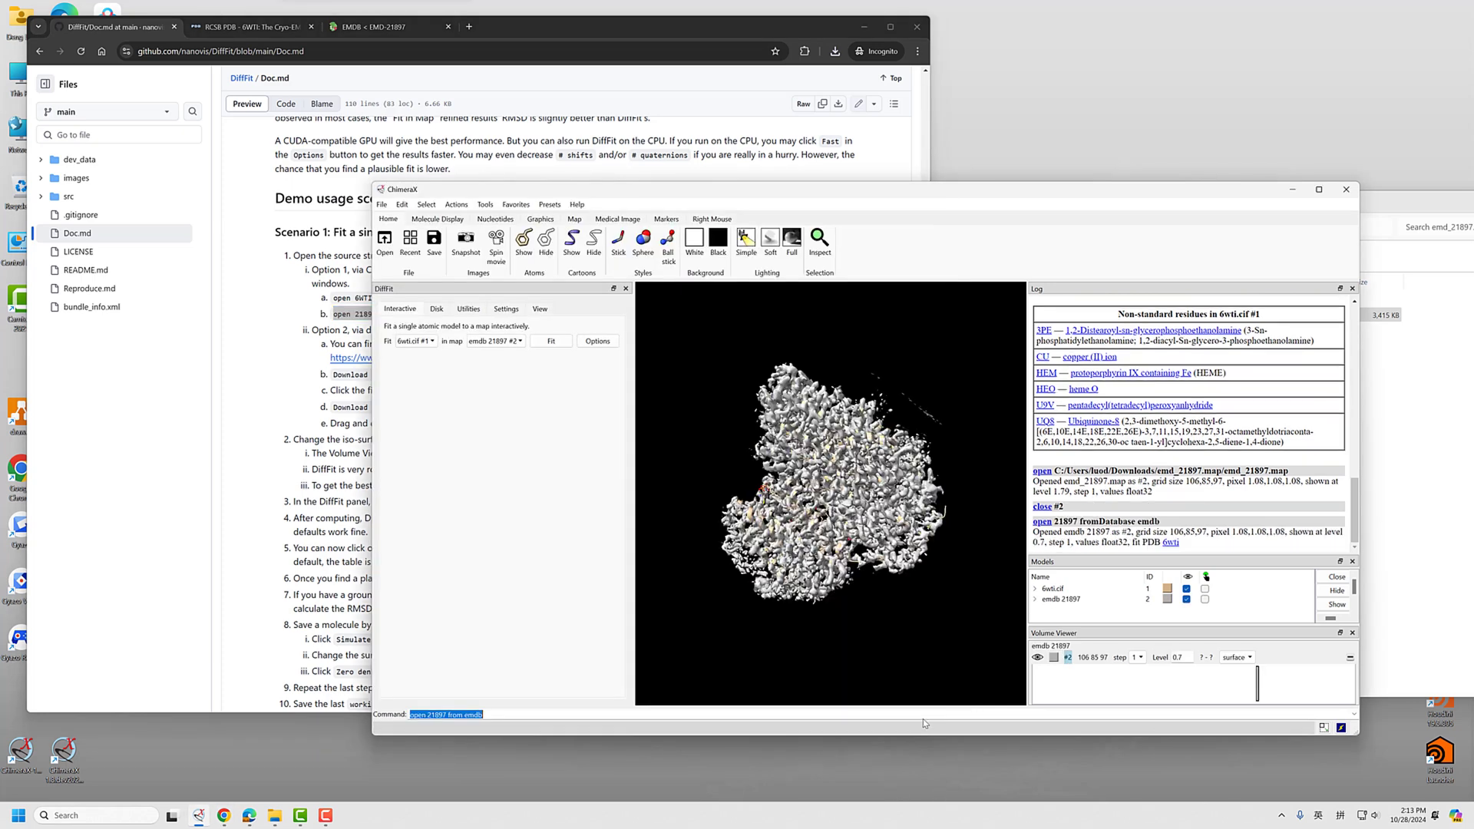
Step: Raise the emdb 21897 map's surface level to about 0.81, and set it back to 0.7
drag(815, 438, 872, 482)
mouse_move(1173, 676)
mouse_down()
mouse_move(1235, 676)
mouse_move(1108, 664)
mouse_up()
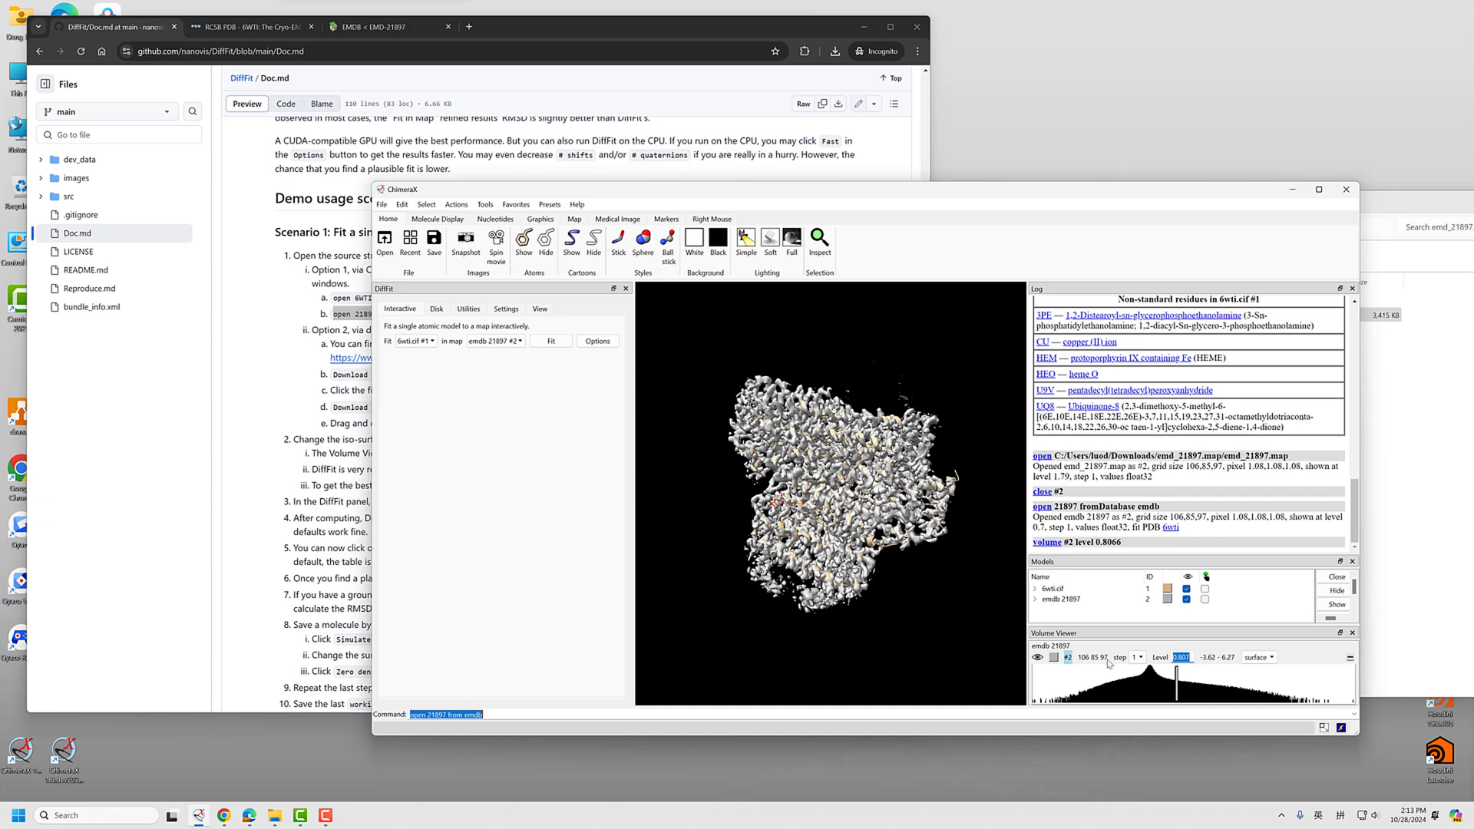
text(0.7)
key(Return)
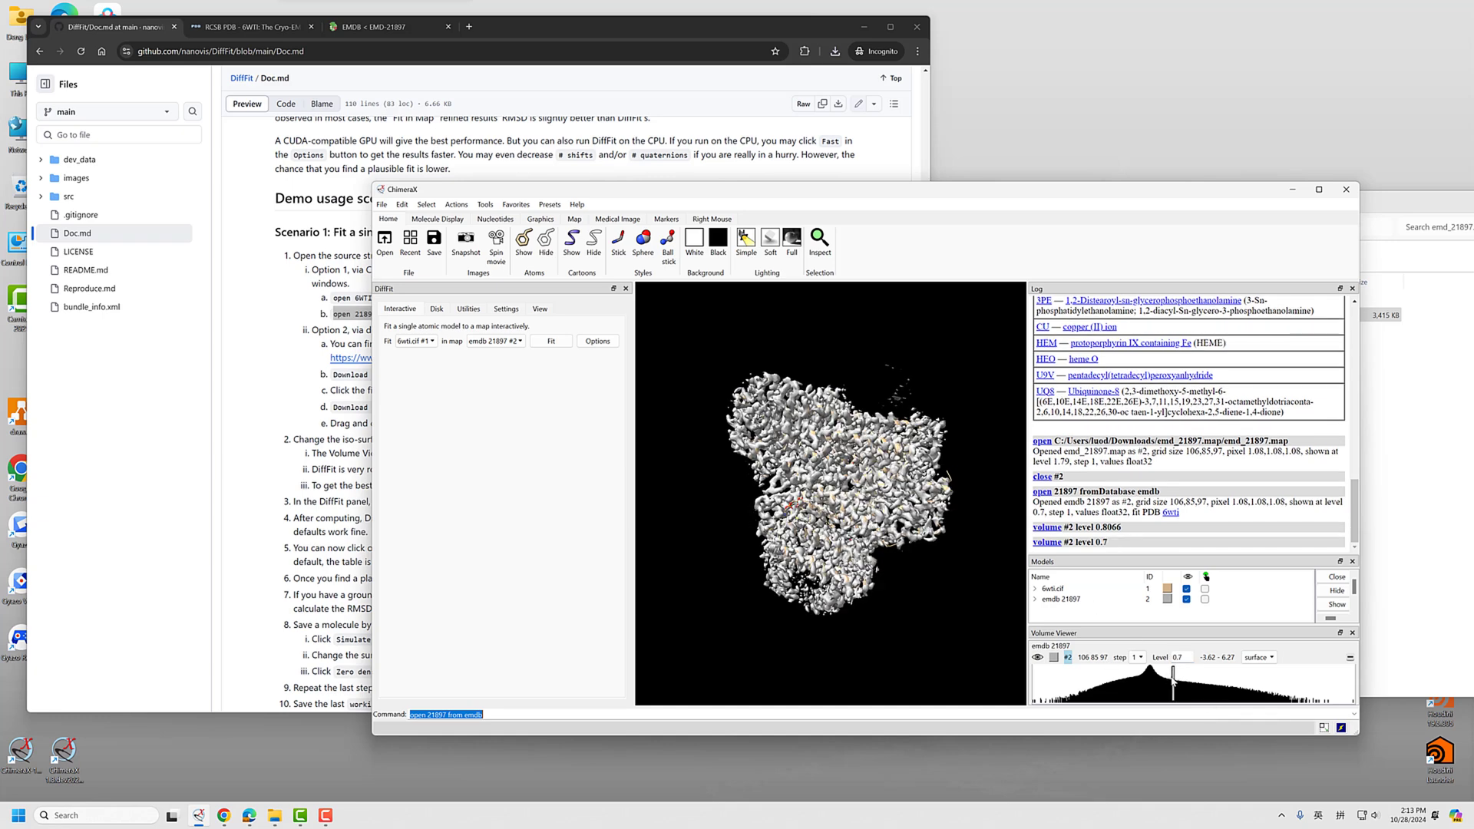
Step: Raise the emdb 21897 map's surface level to about 1.3 and examine the secondary structures up close
drag(1173, 676, 1192, 677)
scroll(831, 492, up, 10)
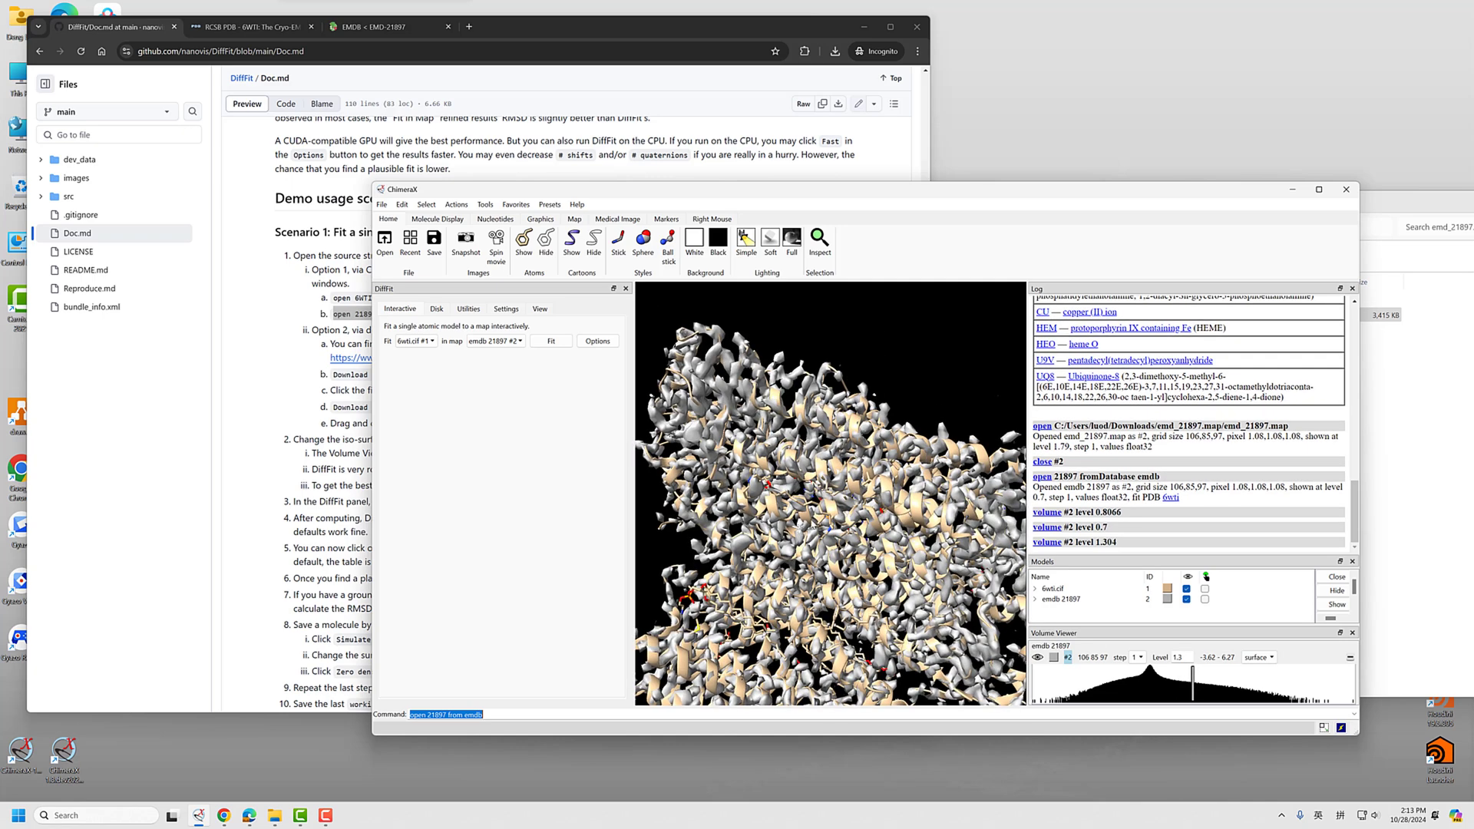
scroll(830, 491, down, 10)
scroll(831, 492, up, 4)
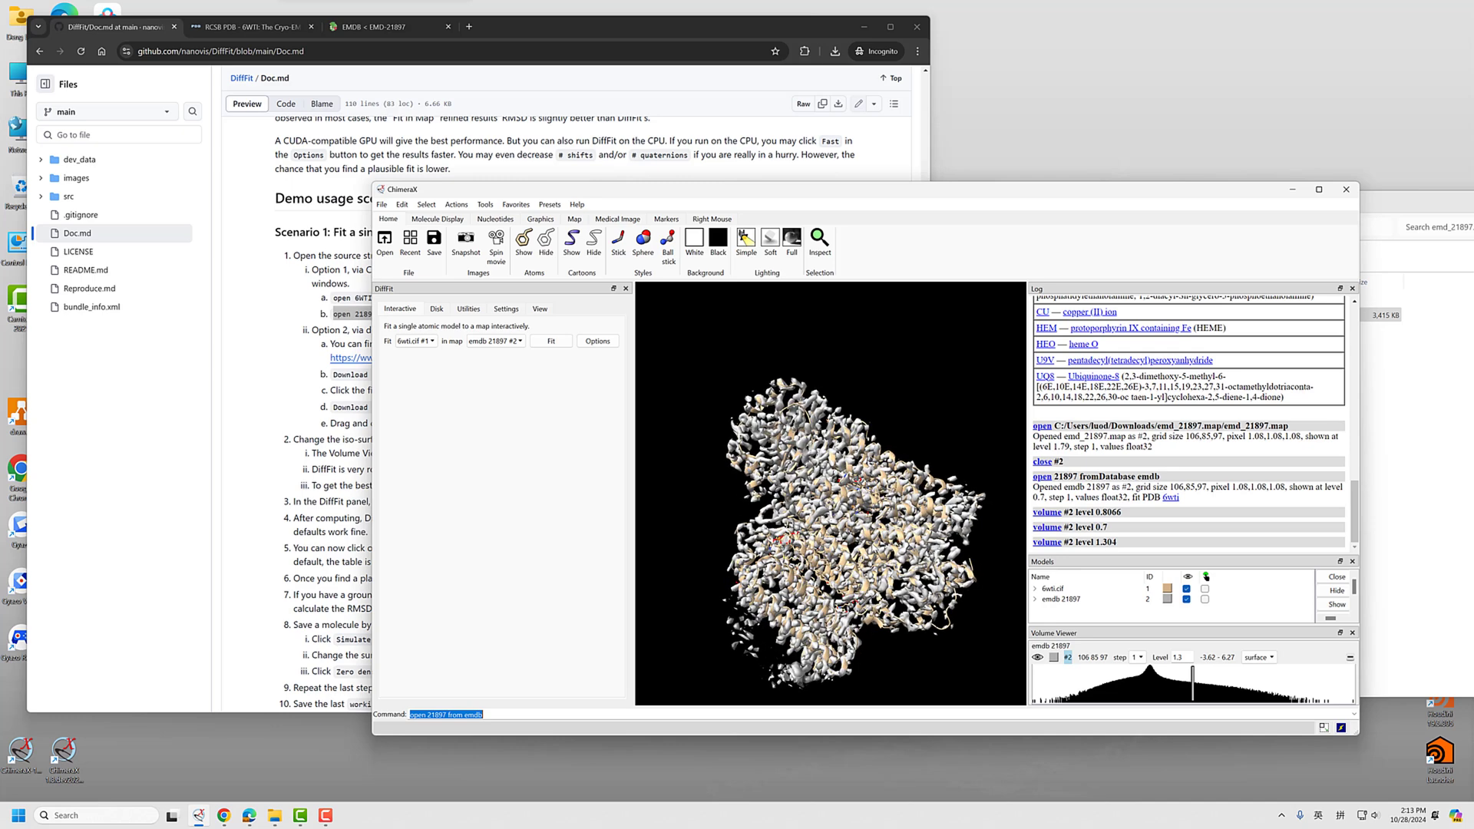
Step: Read the Doc's instructions on changing the iso-surface threshold and starting a fit in DiffFit's Interactive mode
click(259, 372)
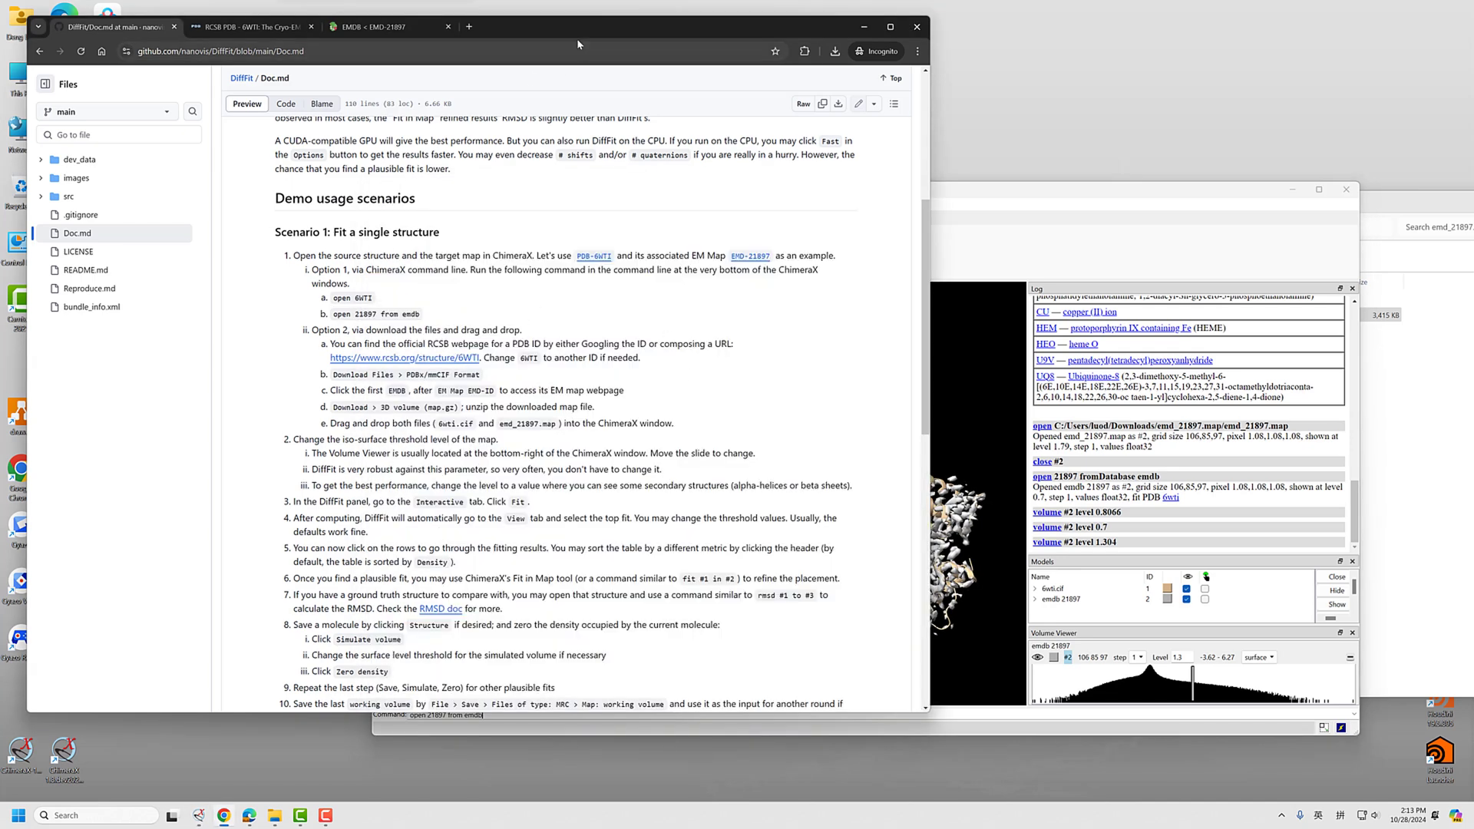
drag(563, 34, 543, 30)
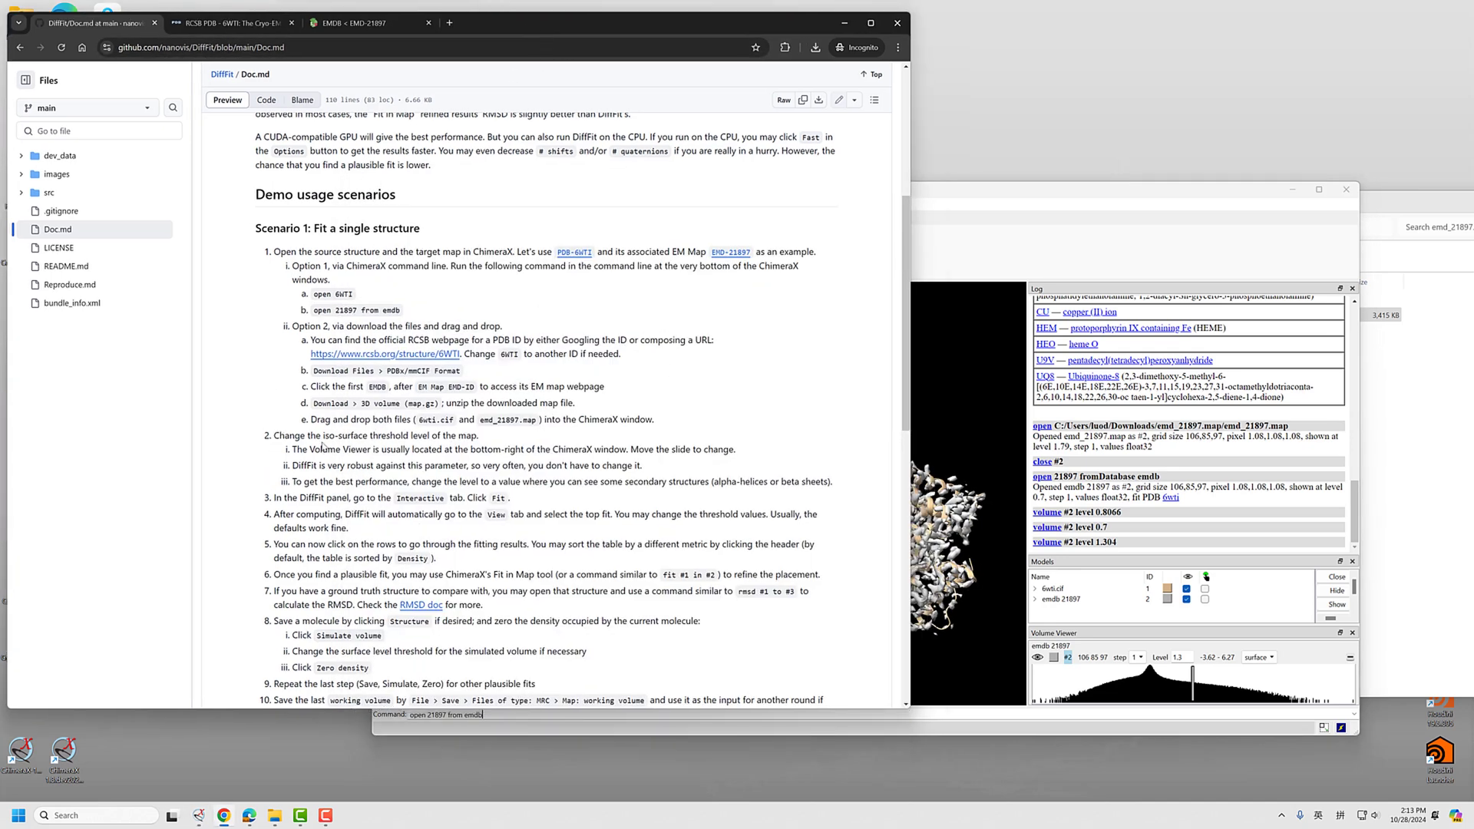
drag(274, 435, 616, 480)
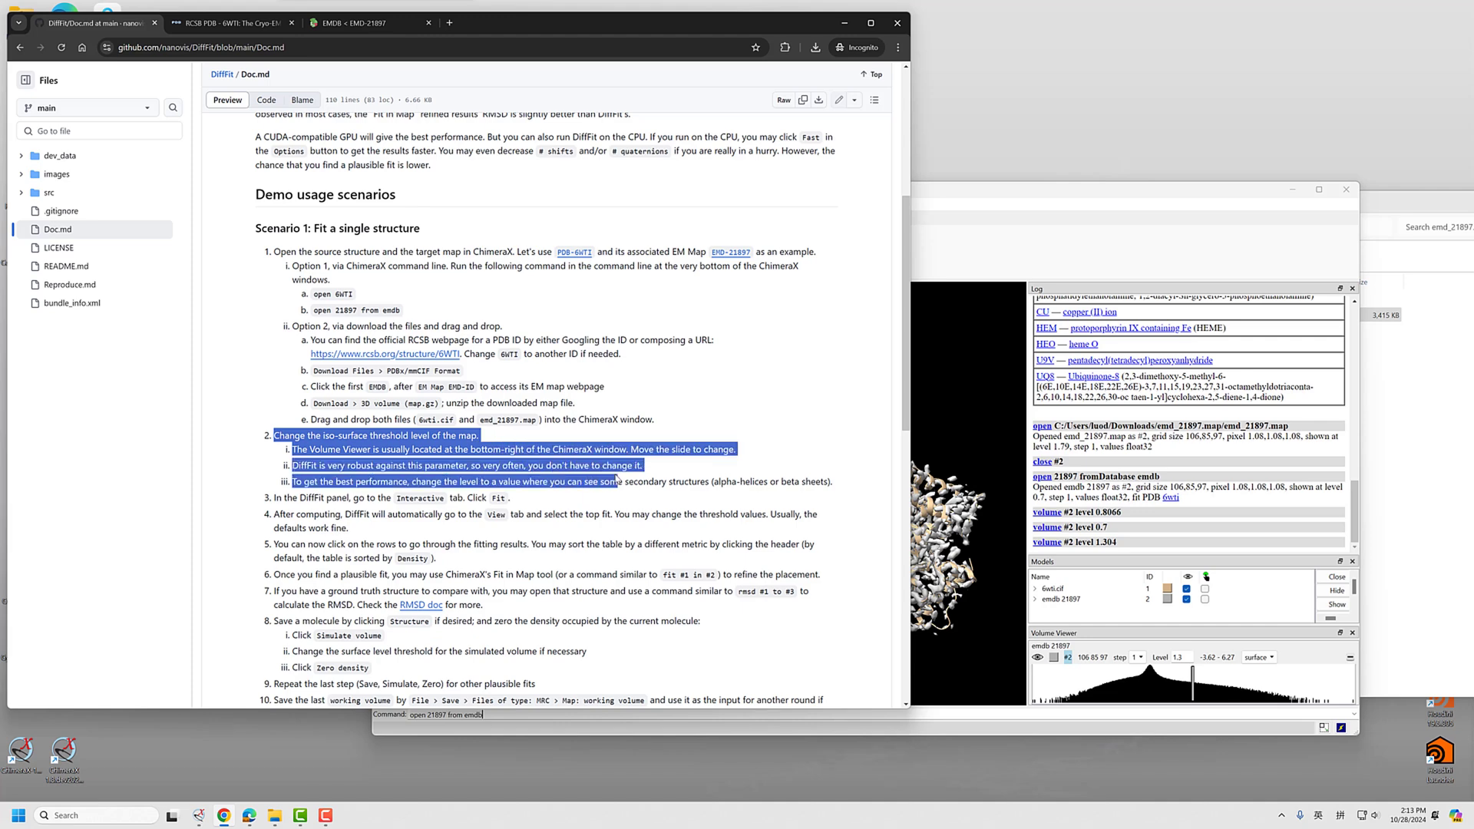
click(549, 504)
drag(275, 499, 445, 500)
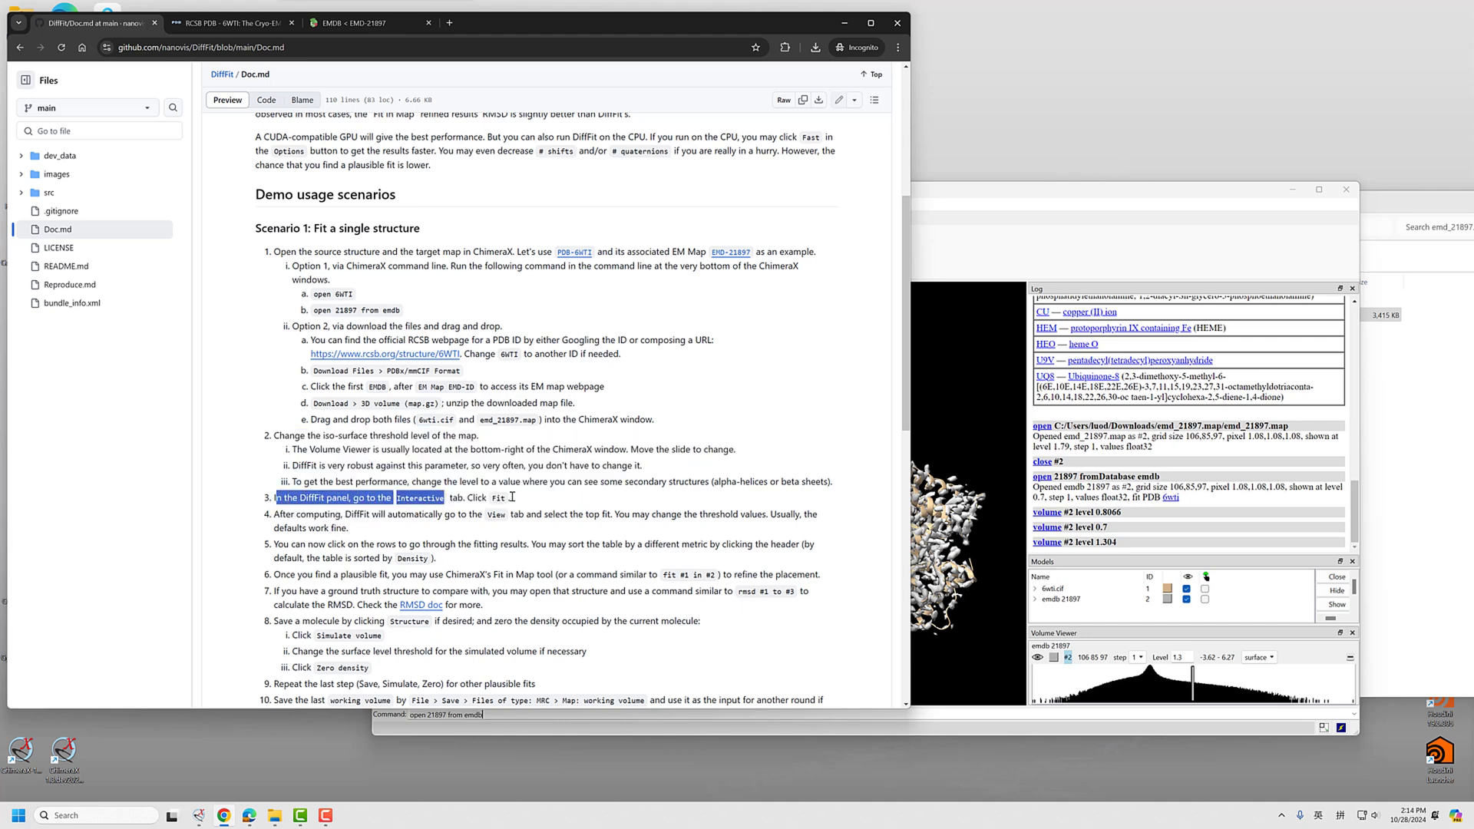
click(550, 497)
Step: Look through DiffFit's Disk, Utilities, Settings and View pages in ChimeraX and return to Interactive
click(939, 195)
click(434, 309)
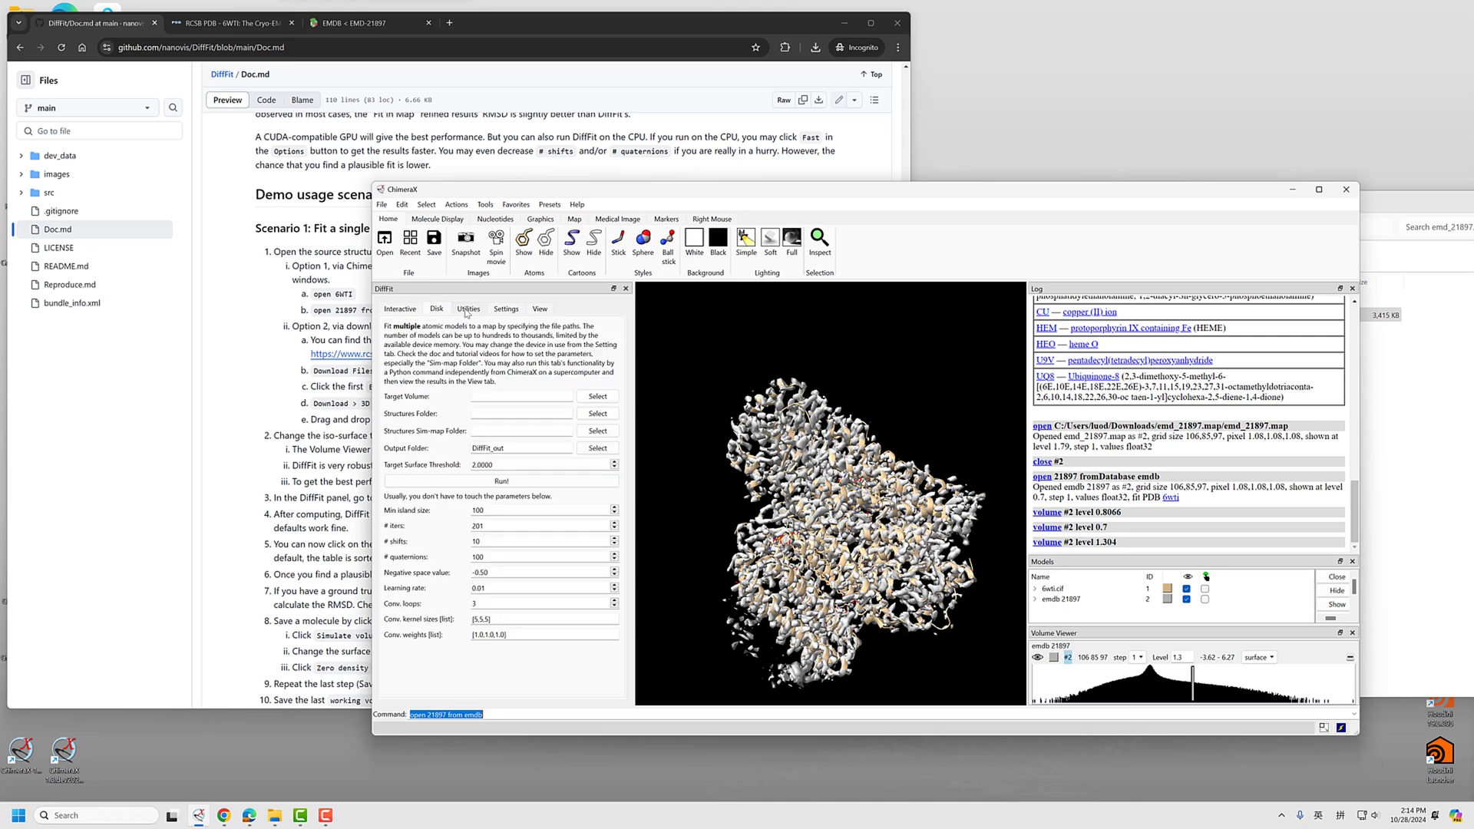
click(466, 308)
click(510, 309)
click(544, 308)
click(399, 308)
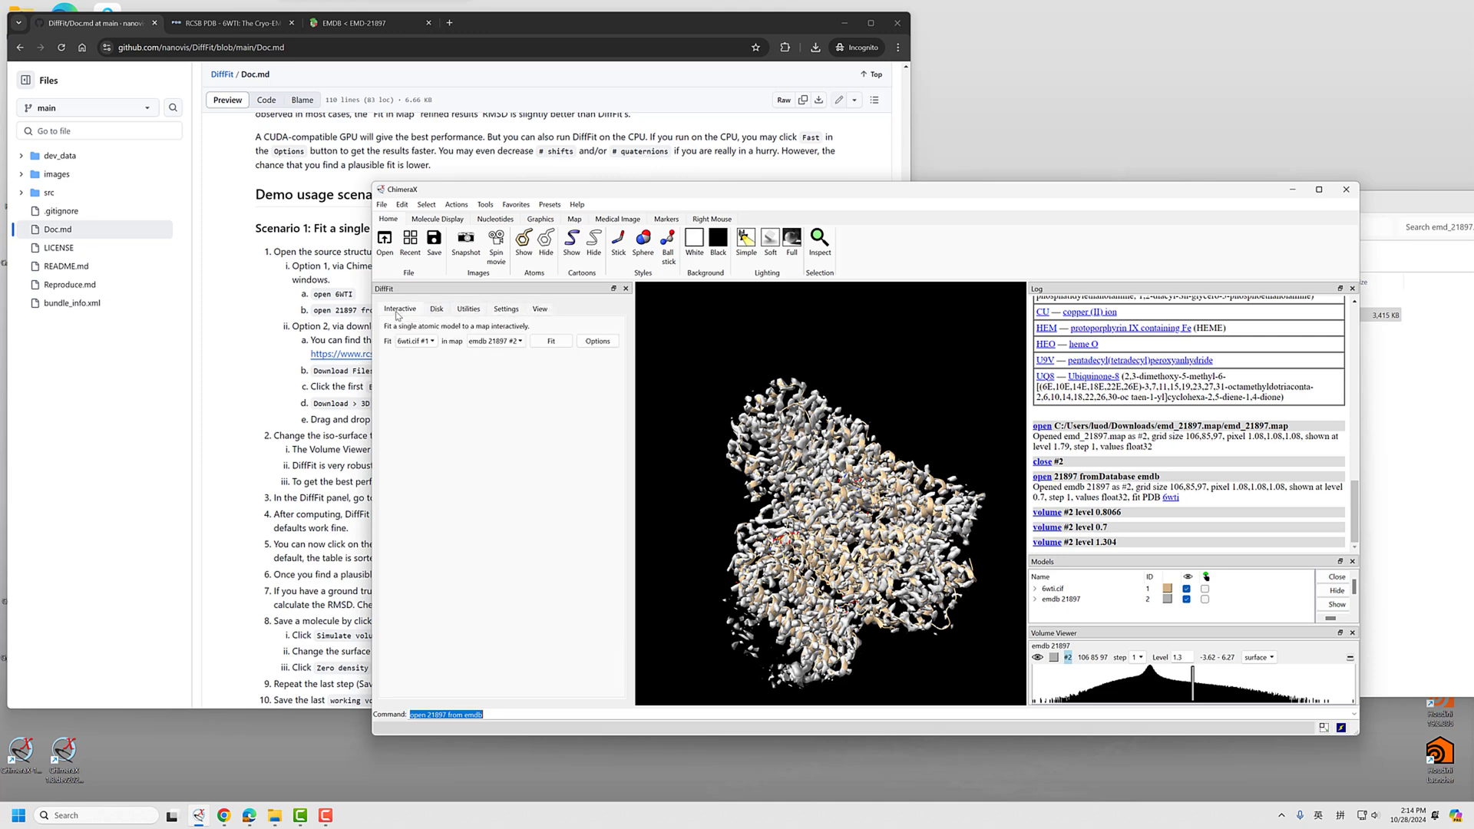
Step: Choose 6wti.cif #1 as the structure and emdb 21897 #2 as the map in DiffFit, and run the fit
click(415, 341)
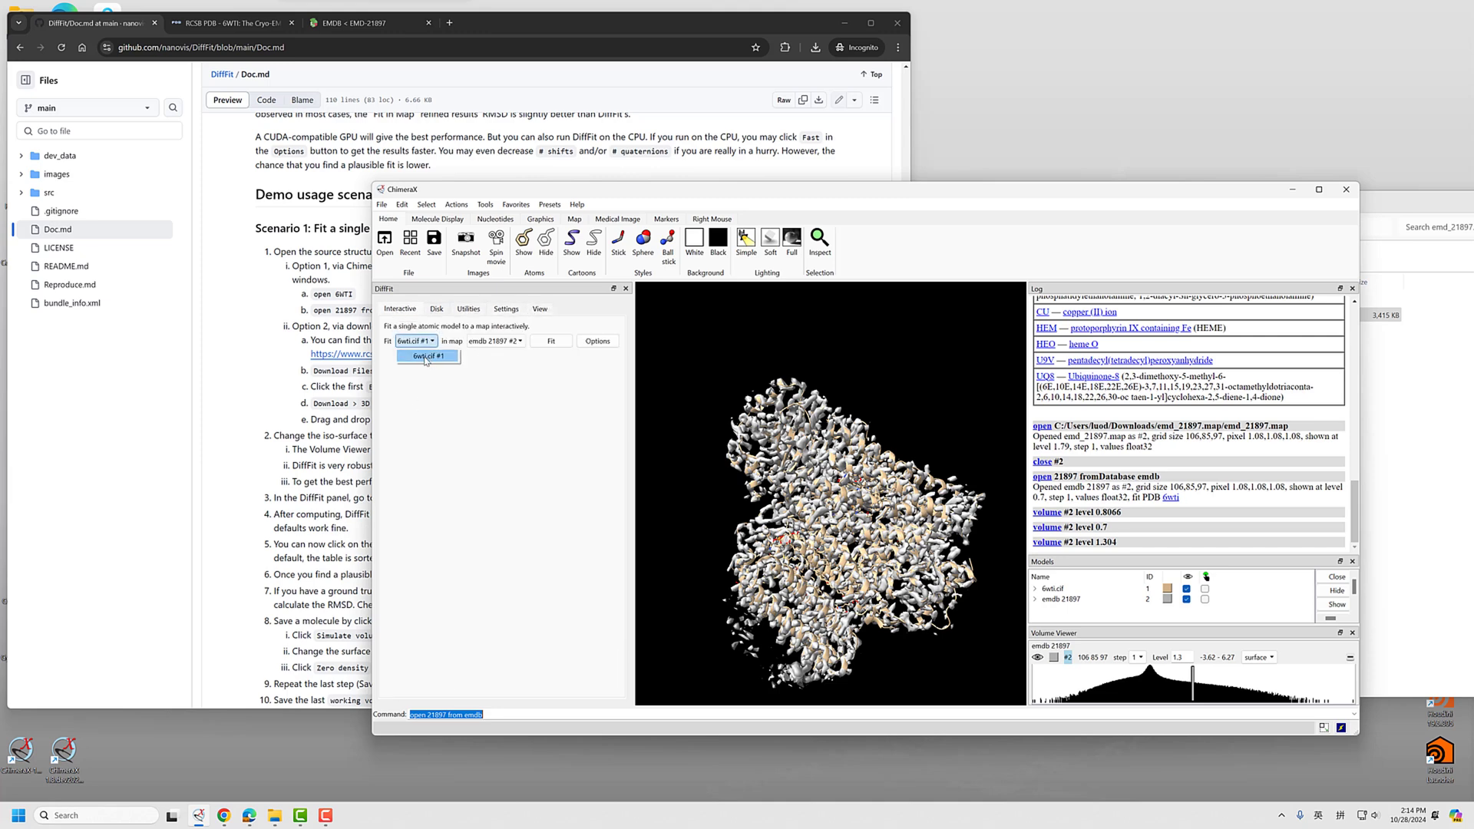
click(427, 356)
click(495, 341)
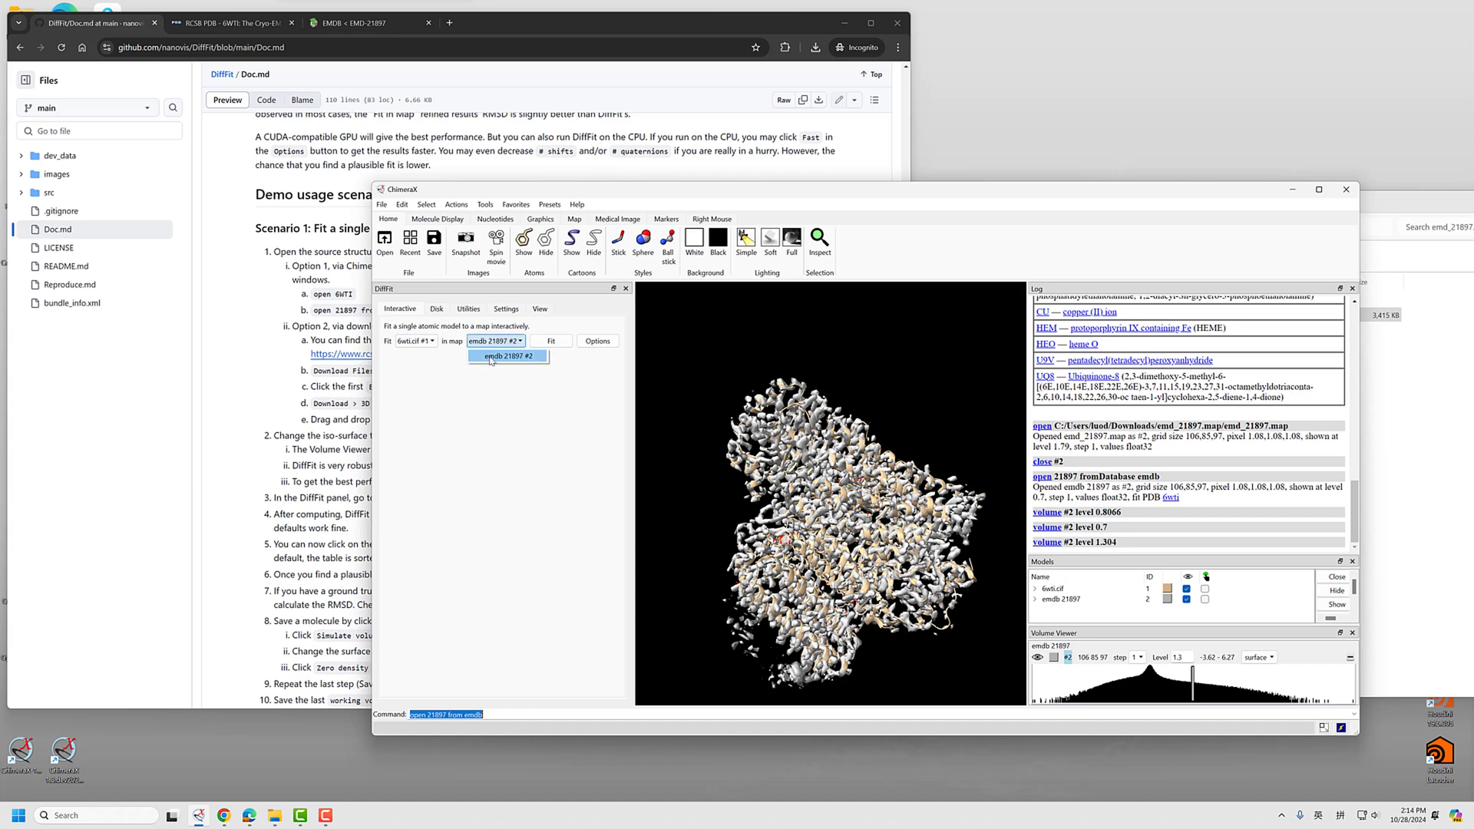
click(491, 358)
click(551, 341)
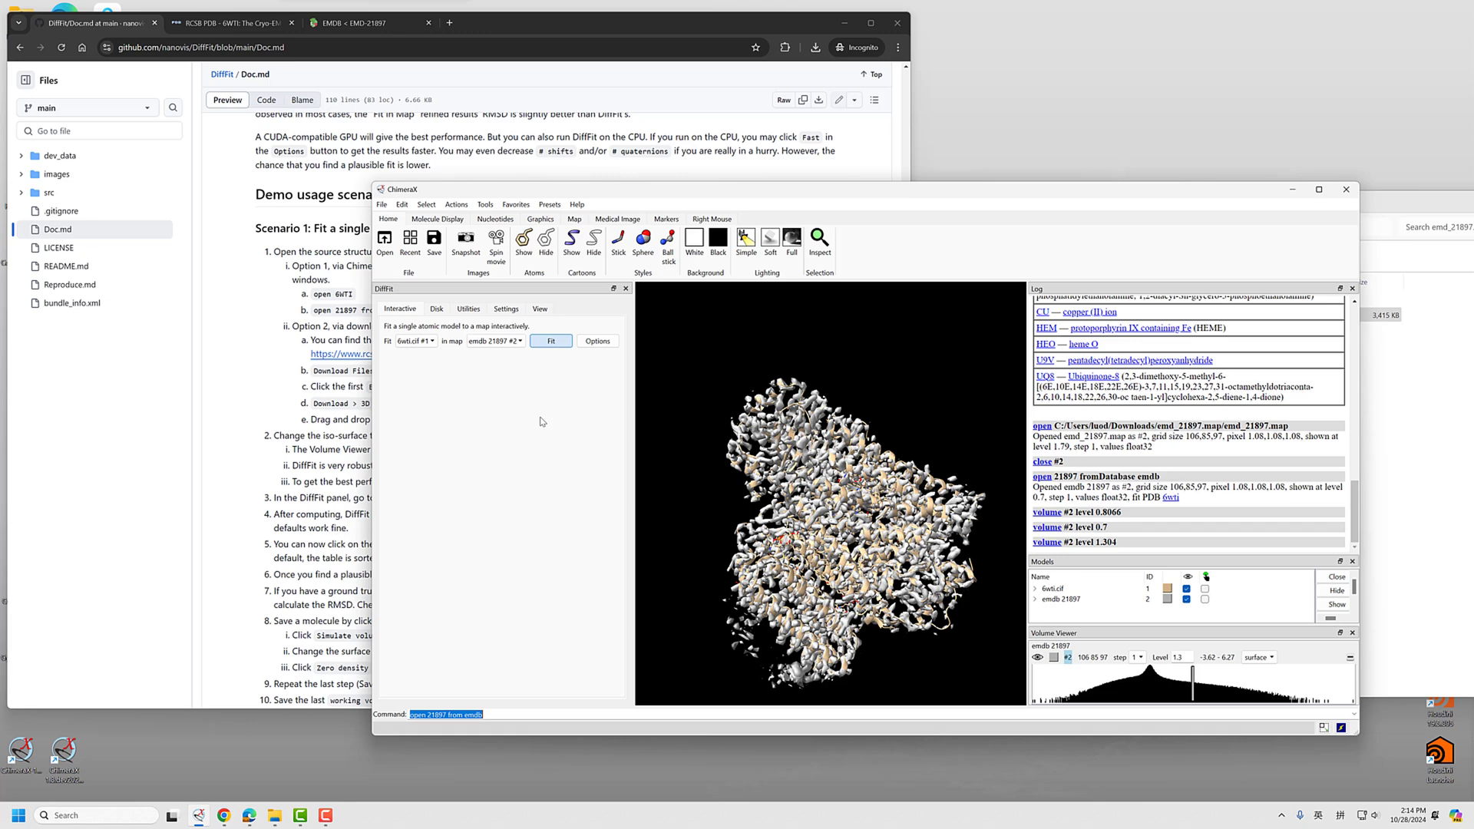
Step: Read the Doc's step about the results view, top fit and threshold values used after computing
click(235, 461)
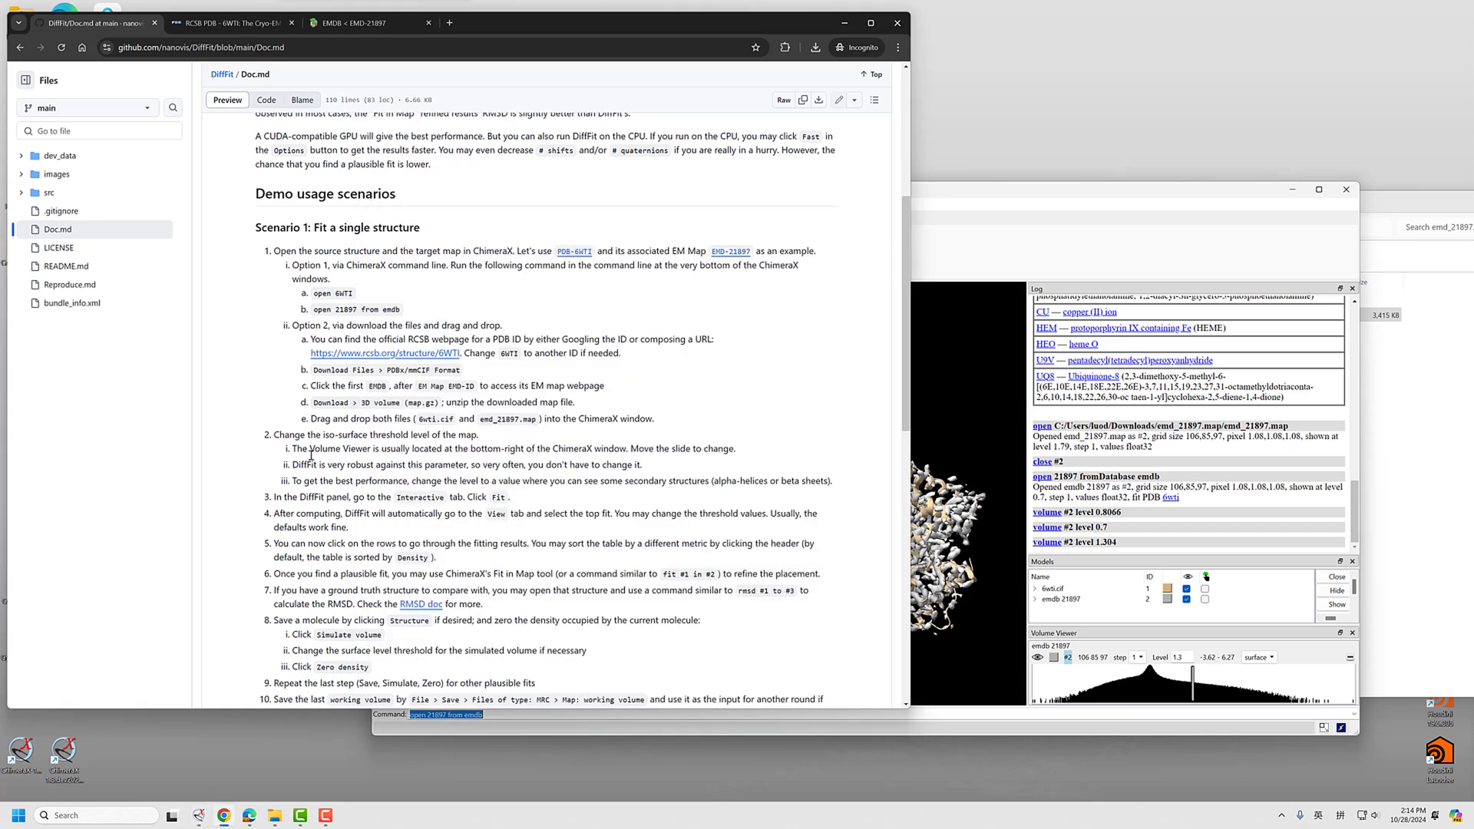
scroll(346, 440, down, 2)
scroll(346, 439, down, 2)
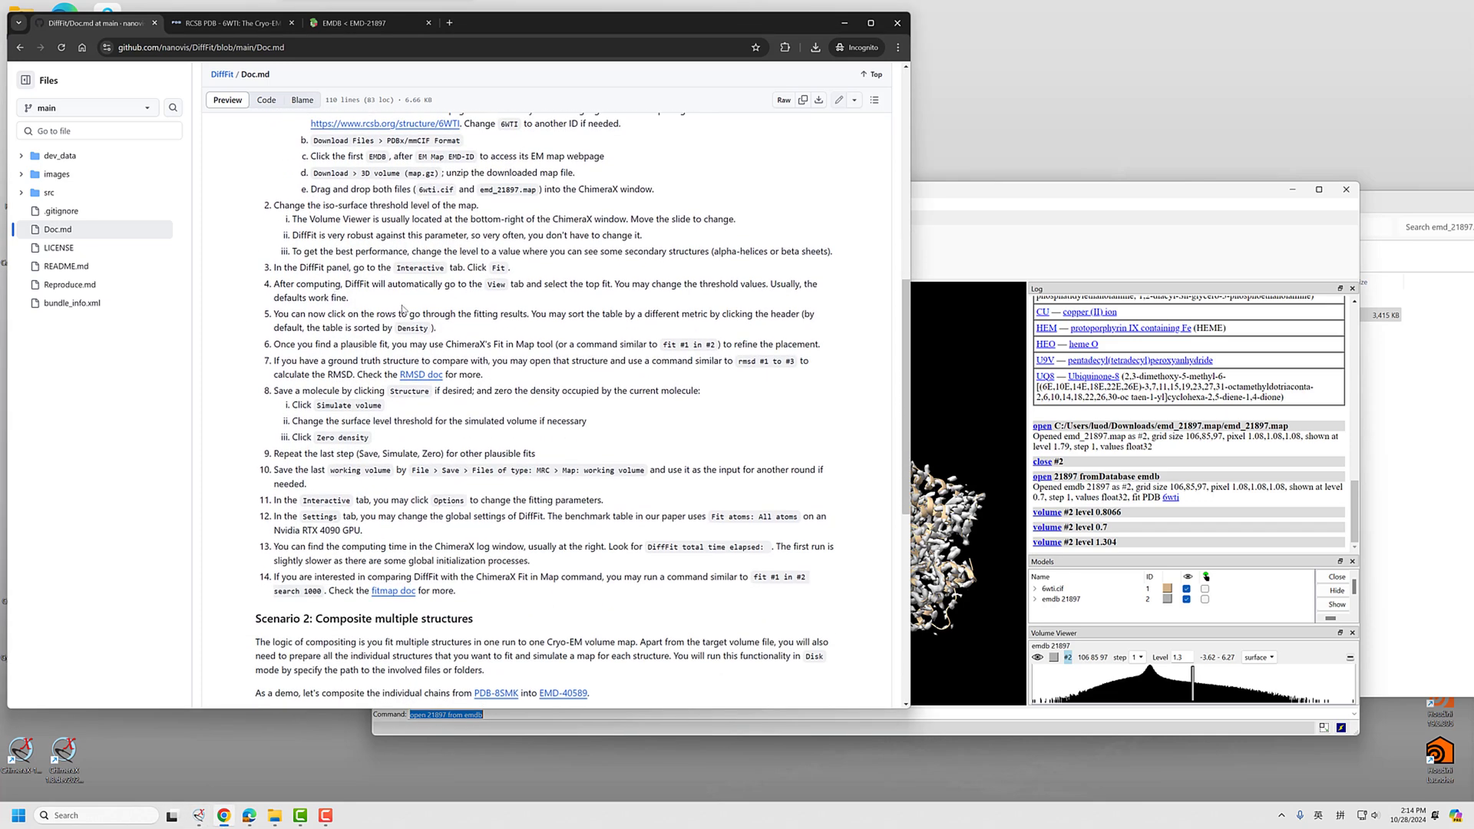
drag(350, 299, 275, 284)
click(458, 306)
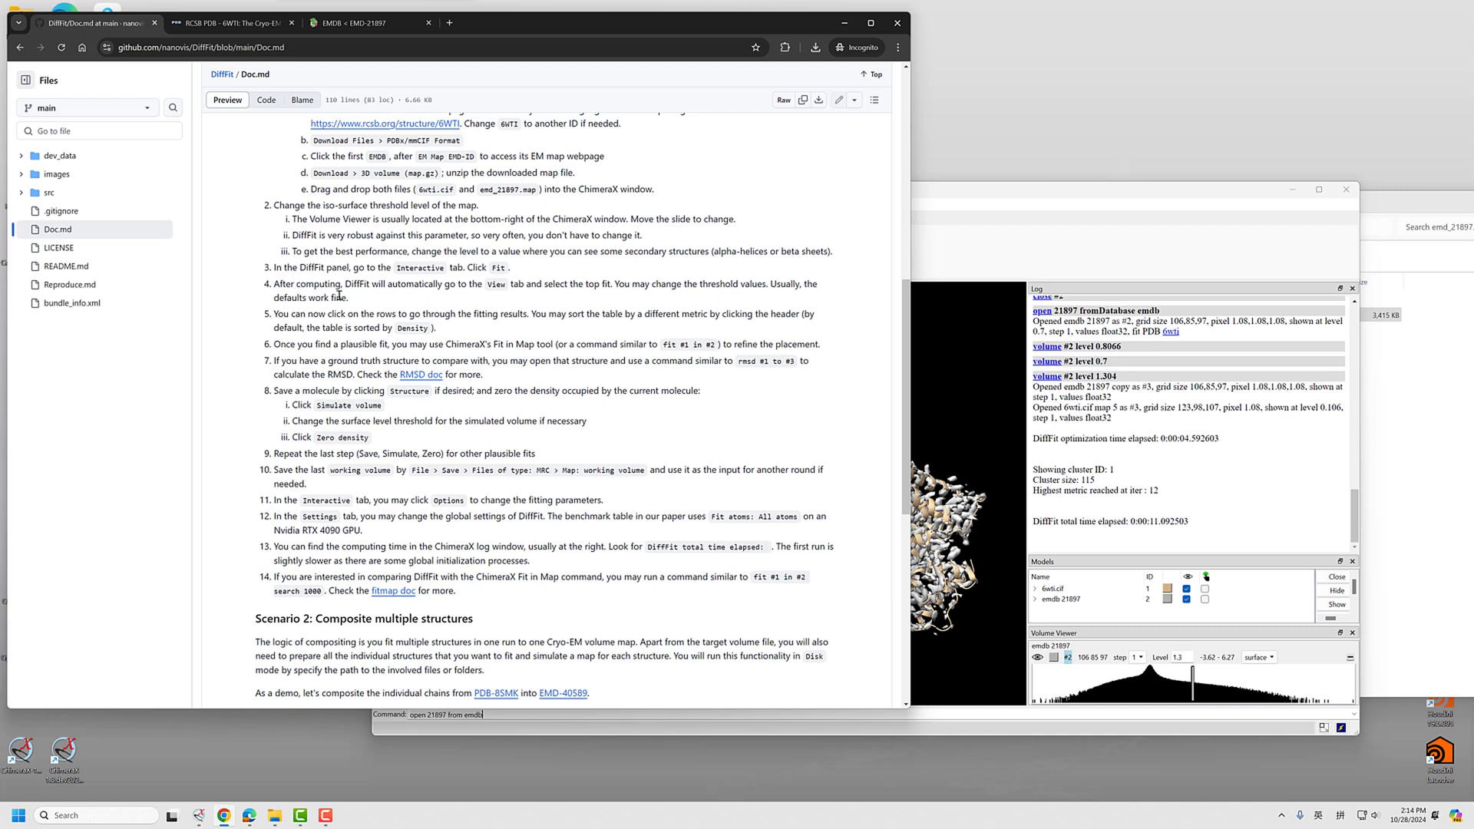
Step: Switch to ChimeraX, display the top fit in DiffFit's results view, and examine its threshold fields and placement in the map
click(957, 188)
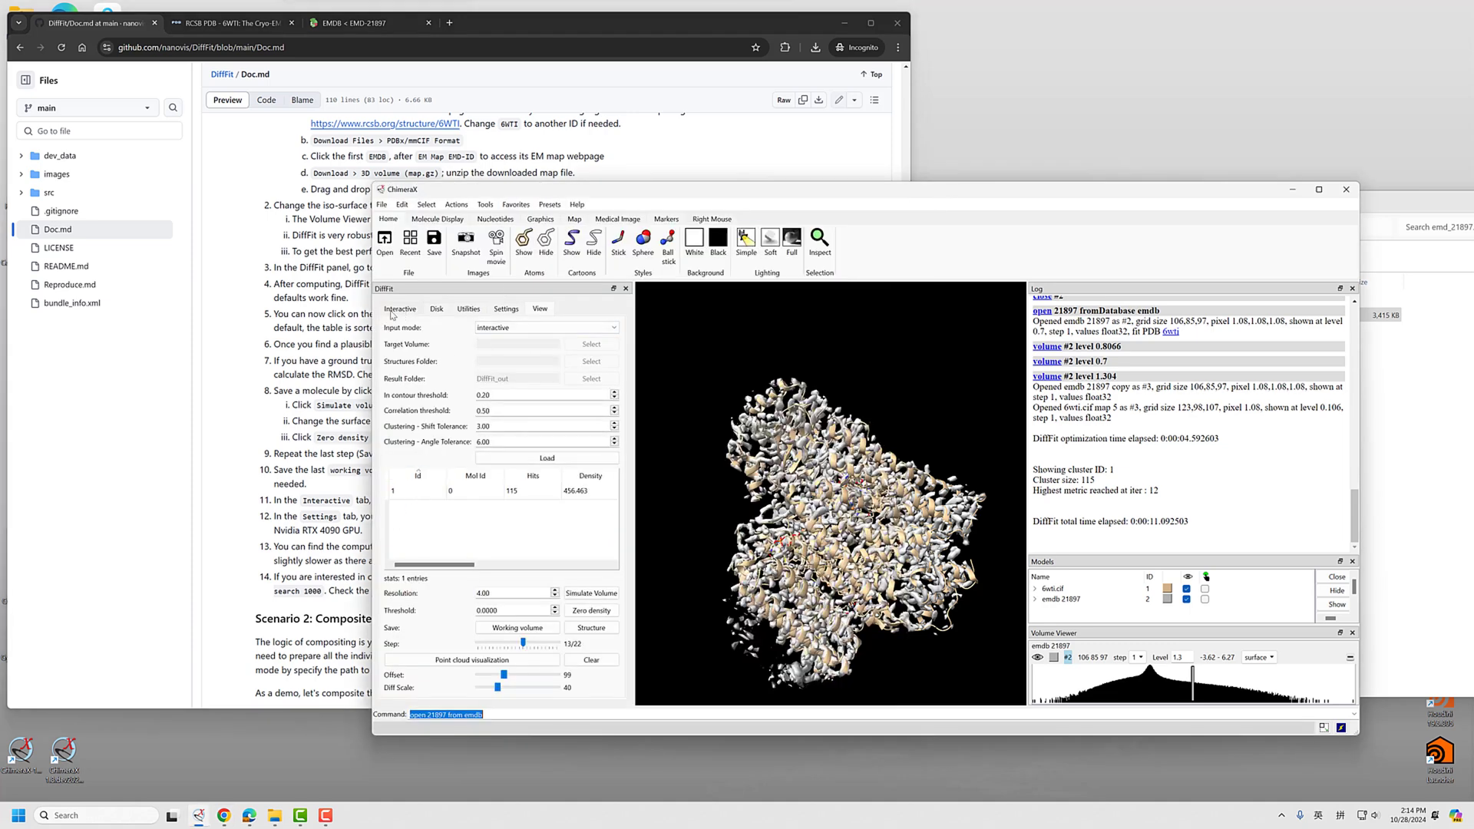
click(393, 313)
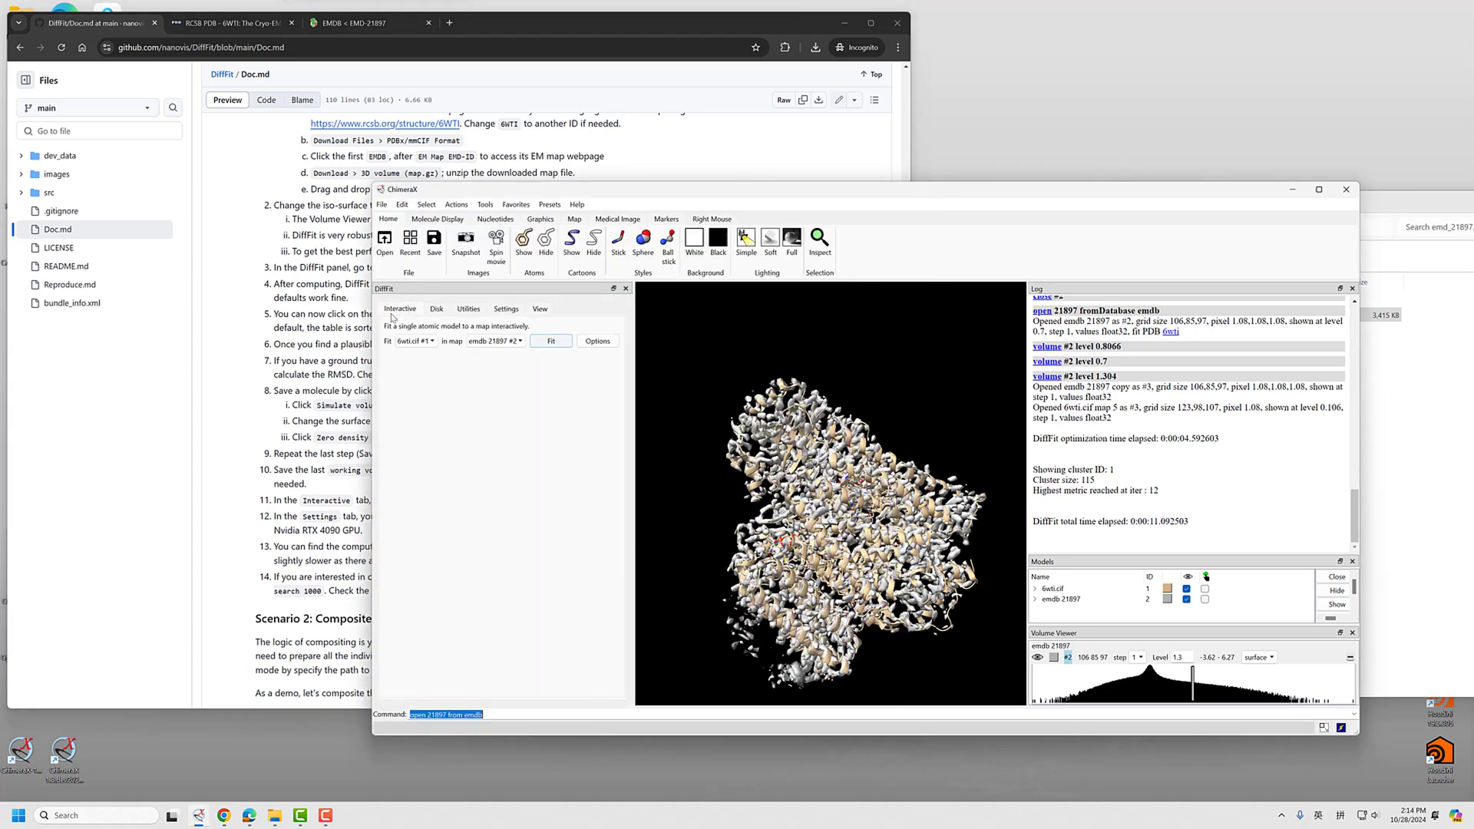
click(542, 310)
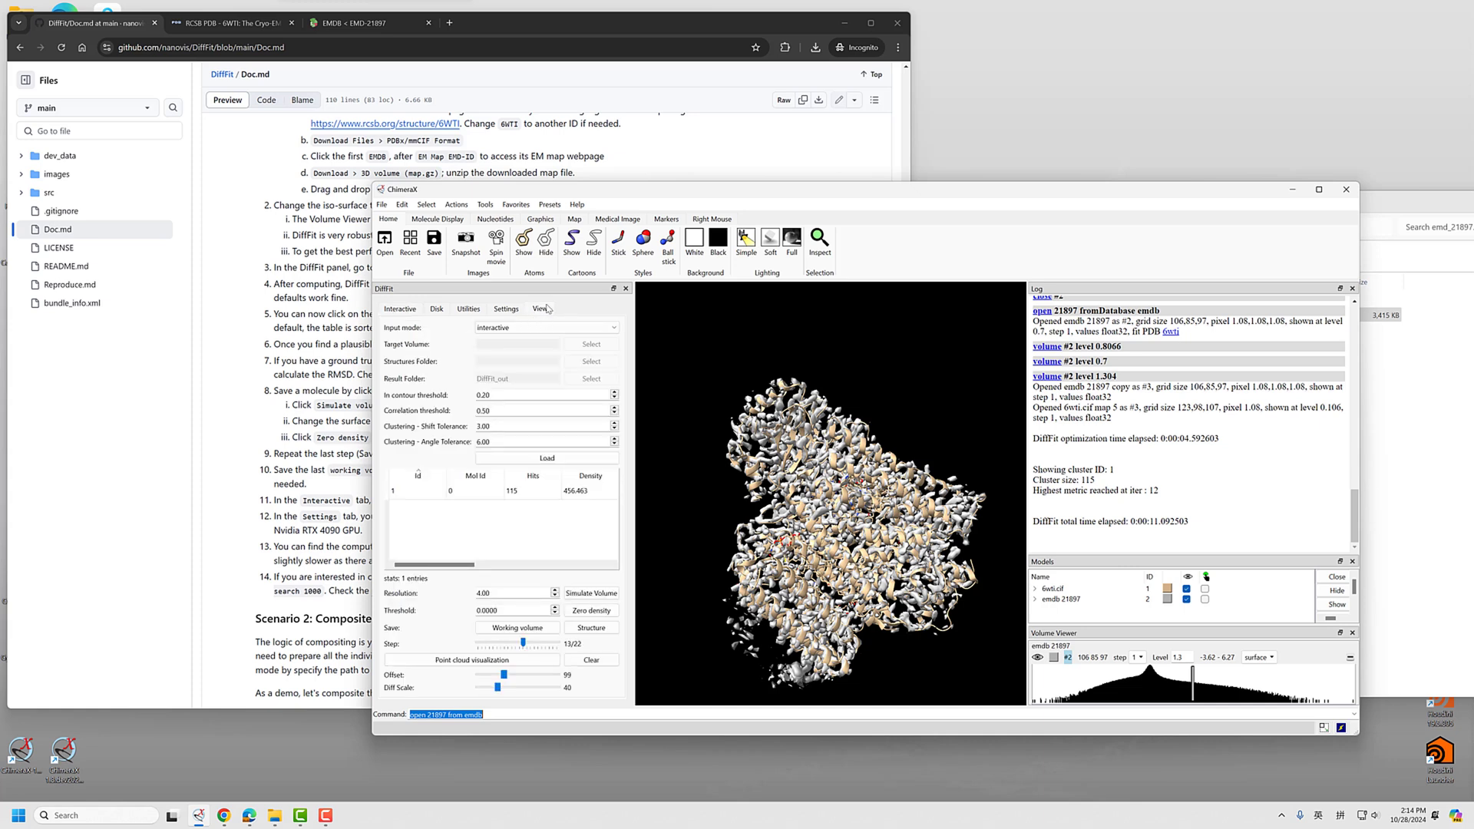
click(424, 491)
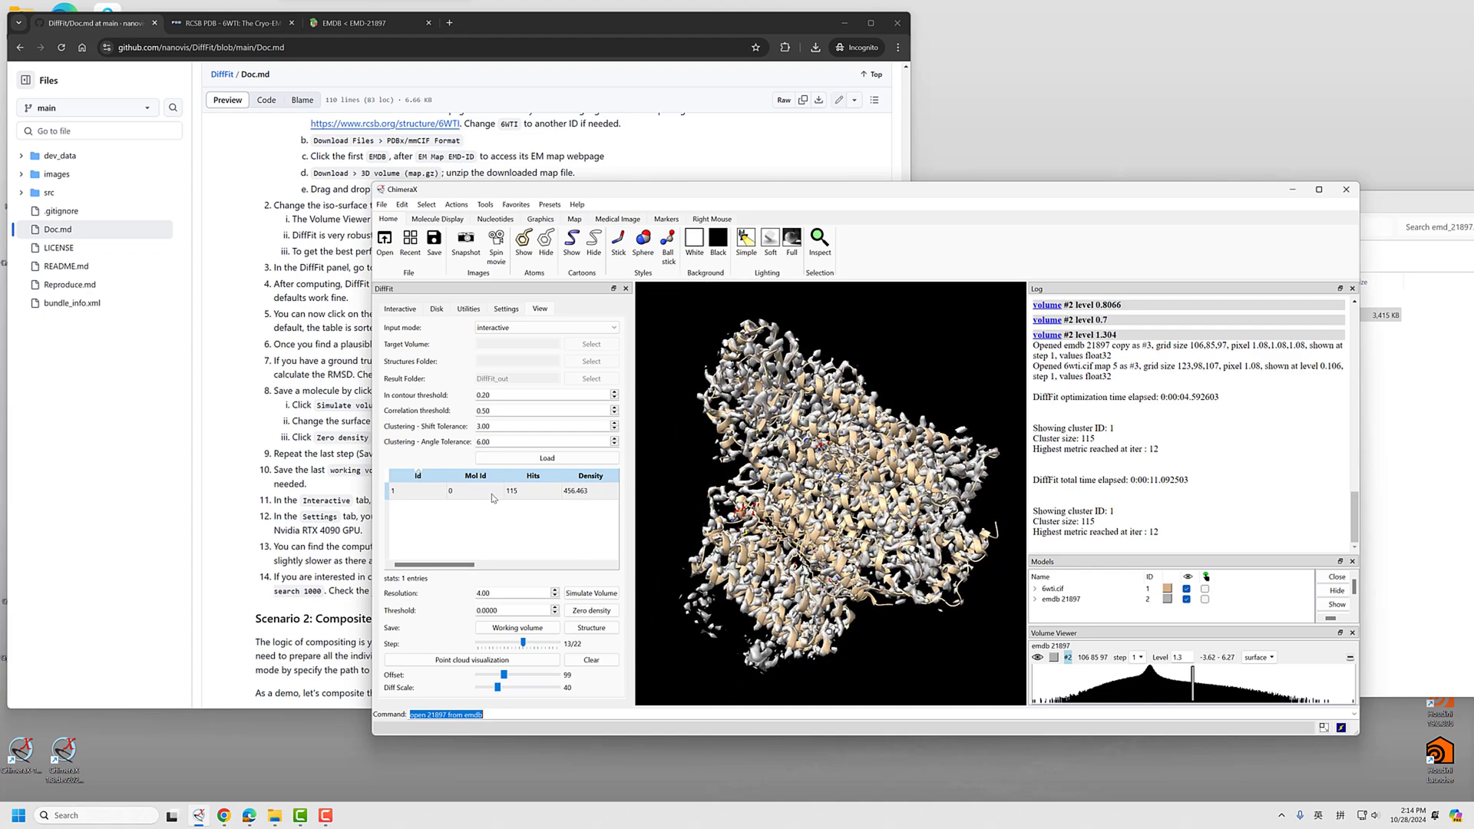
click(451, 493)
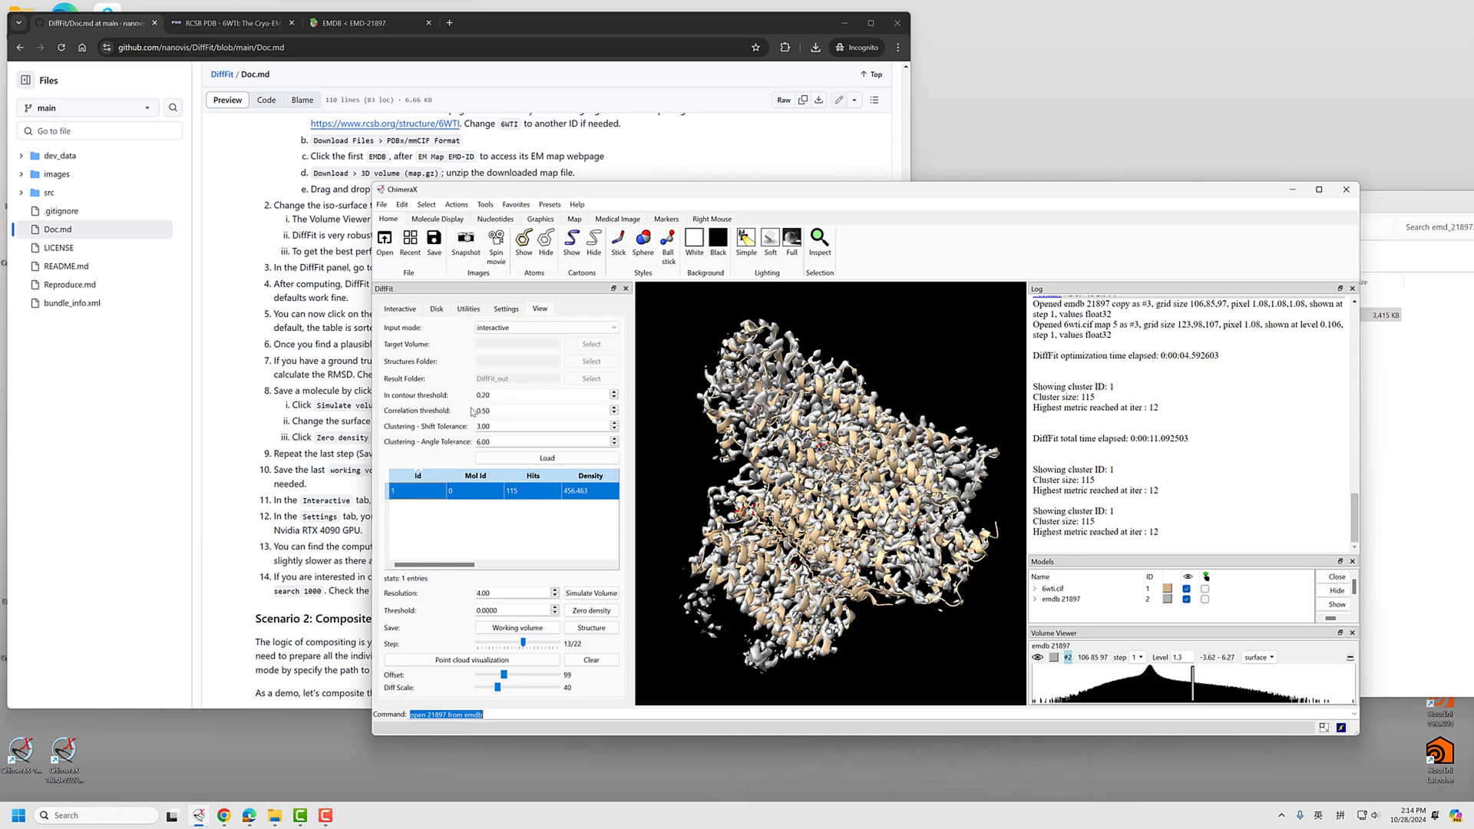
drag(510, 395, 442, 404)
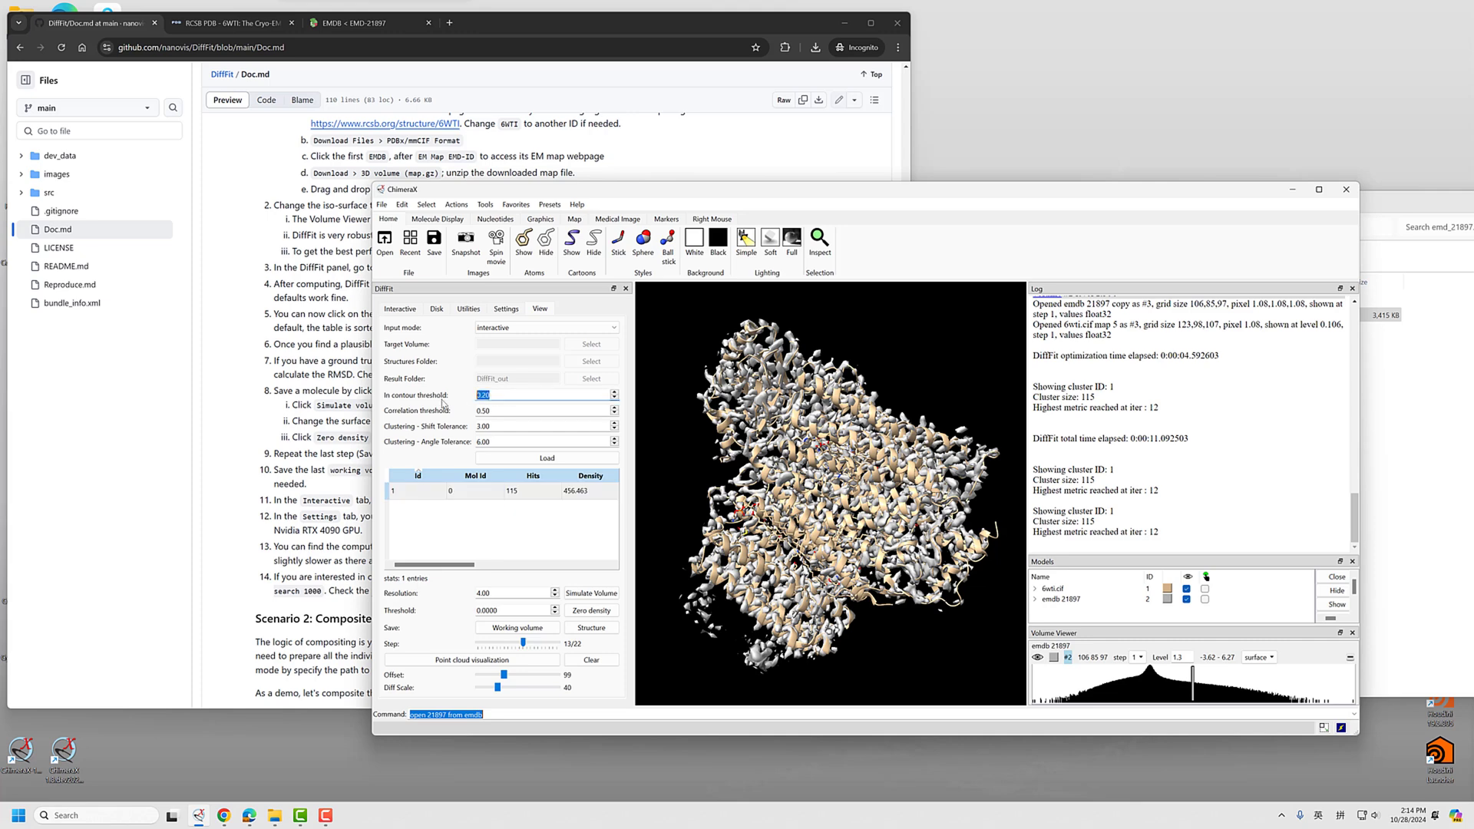
click(514, 398)
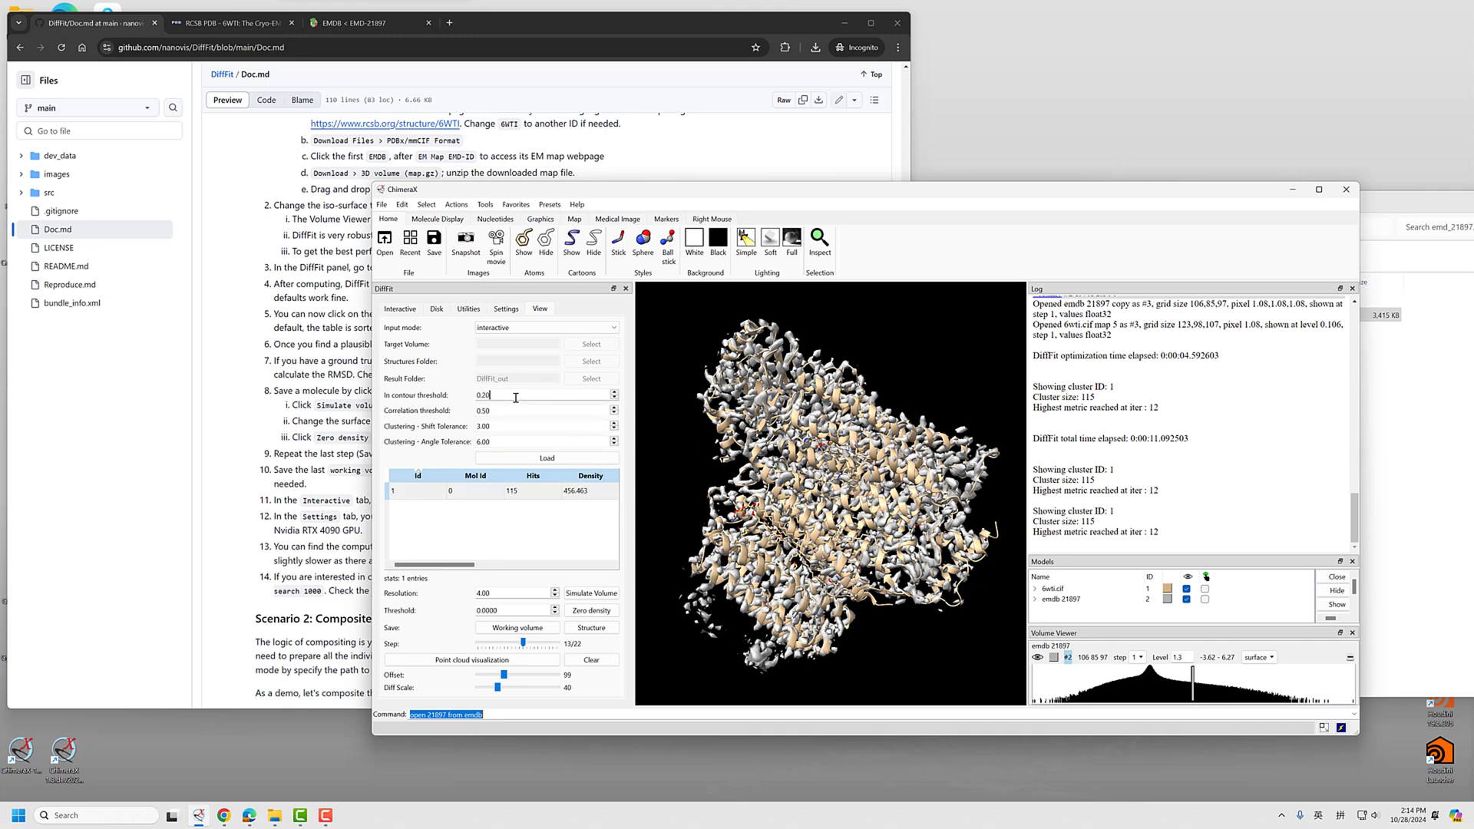
drag(826, 499, 835, 470)
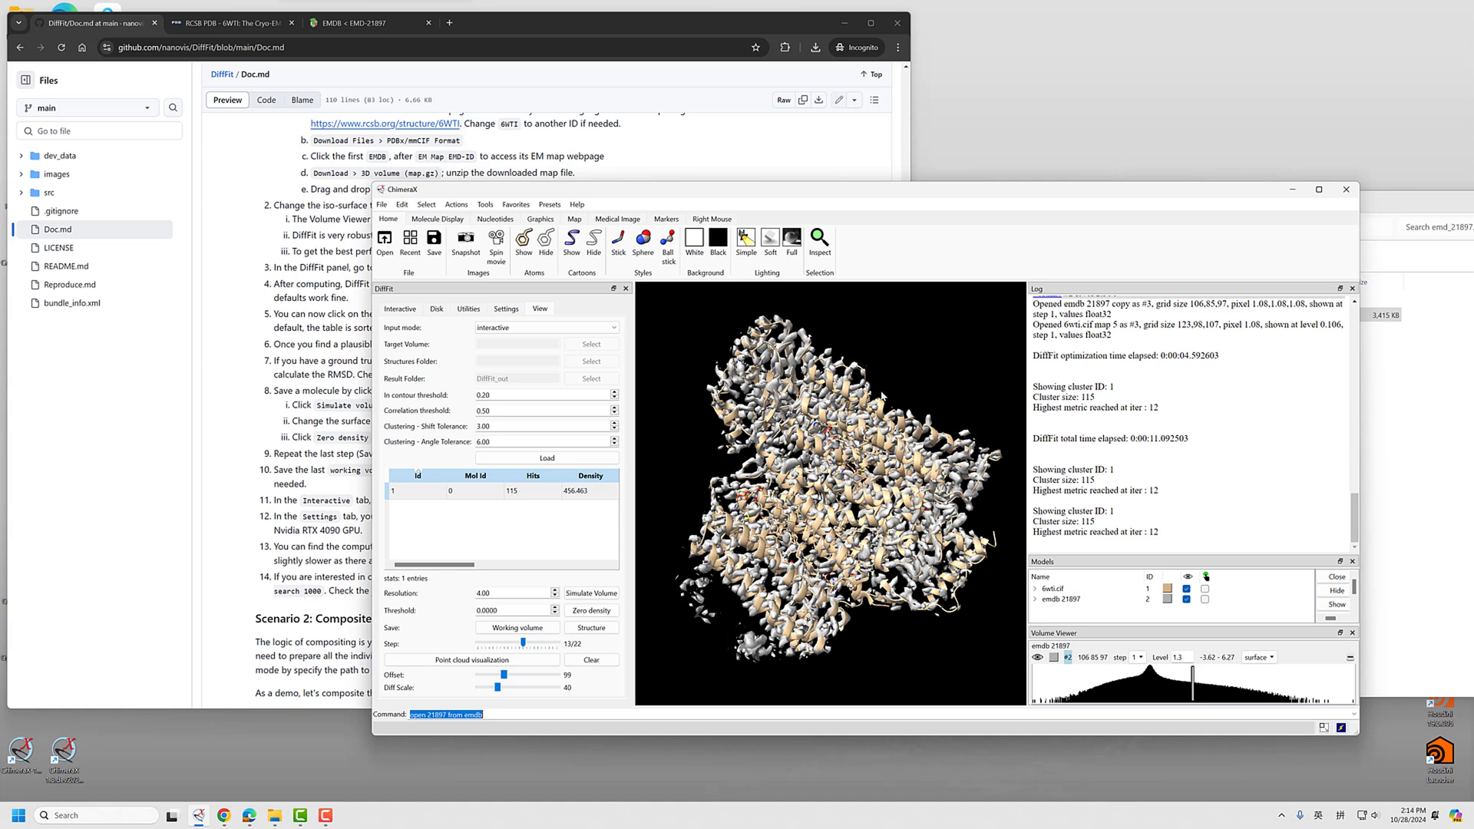
Step: Set the in contour threshold to 0.10 and the correlation threshold to 0.20, reload the results, and show the first fit
click(491, 410)
double_click(499, 395)
text(0)
double_click(497, 412)
text(0)
click(547, 458)
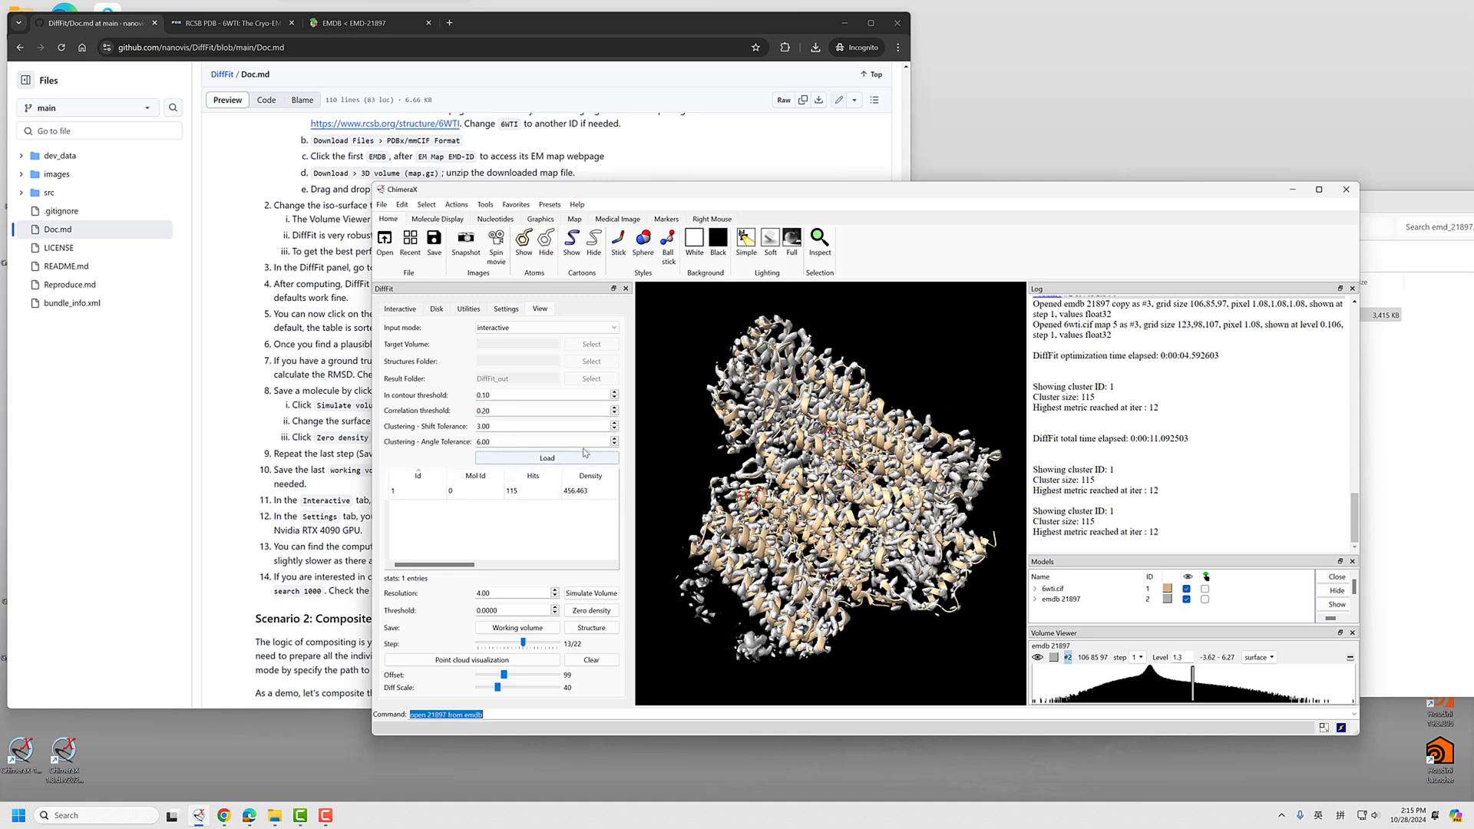
click(464, 492)
Step: Lower the correlation threshold to 0.10 and the in contour threshold to 0.05, and reload the fitting results
click(496, 413)
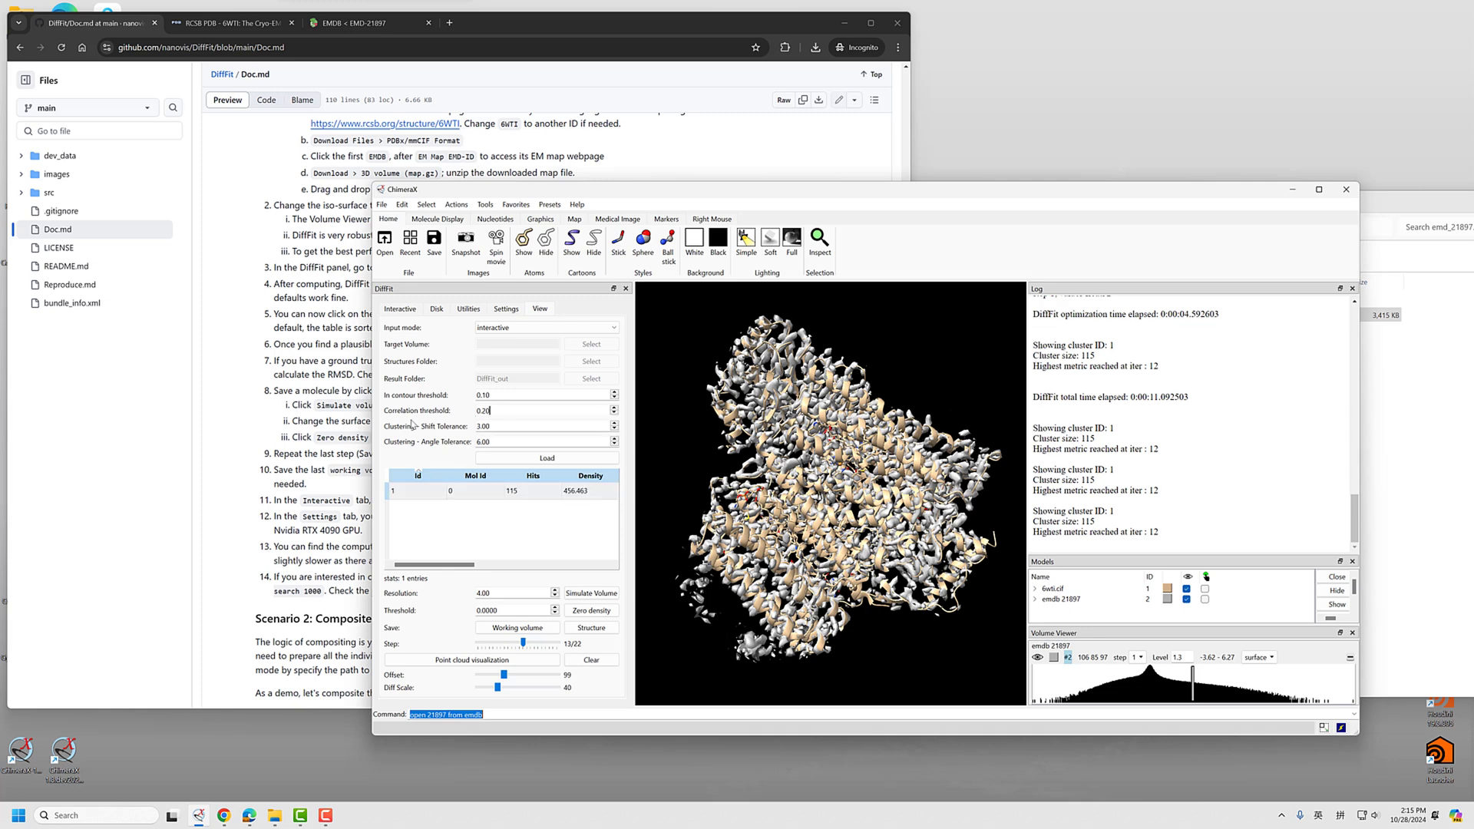
key(BackSpace)
key(BackSpace)
key(BackSpace)
drag(495, 395, 355, 416)
text(0.05)
click(530, 458)
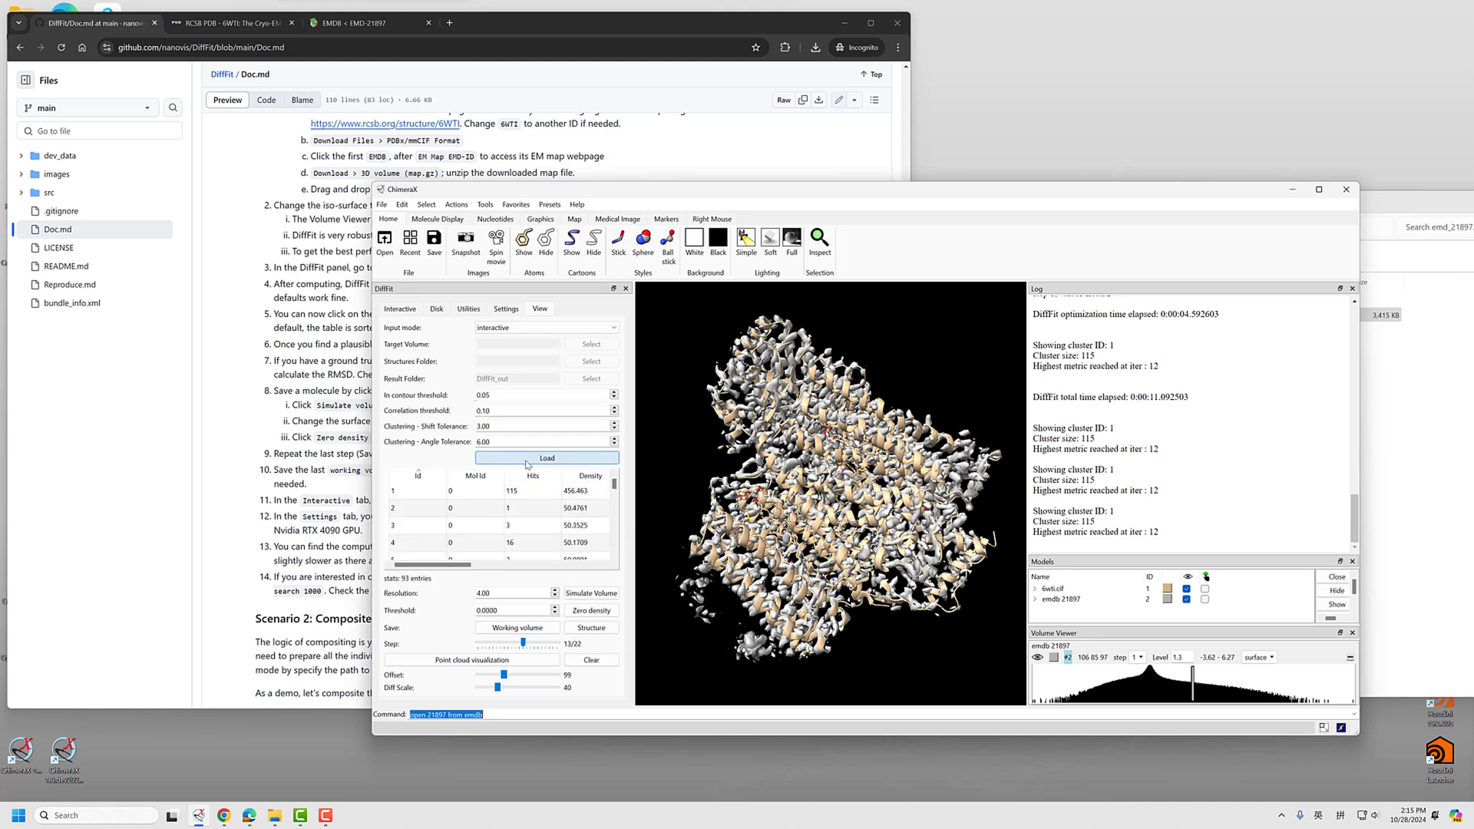
Step: Go through the fits with Ids 2, 3, 6 and 7 in the results table, compare their placements, and return to Id 1
click(452, 506)
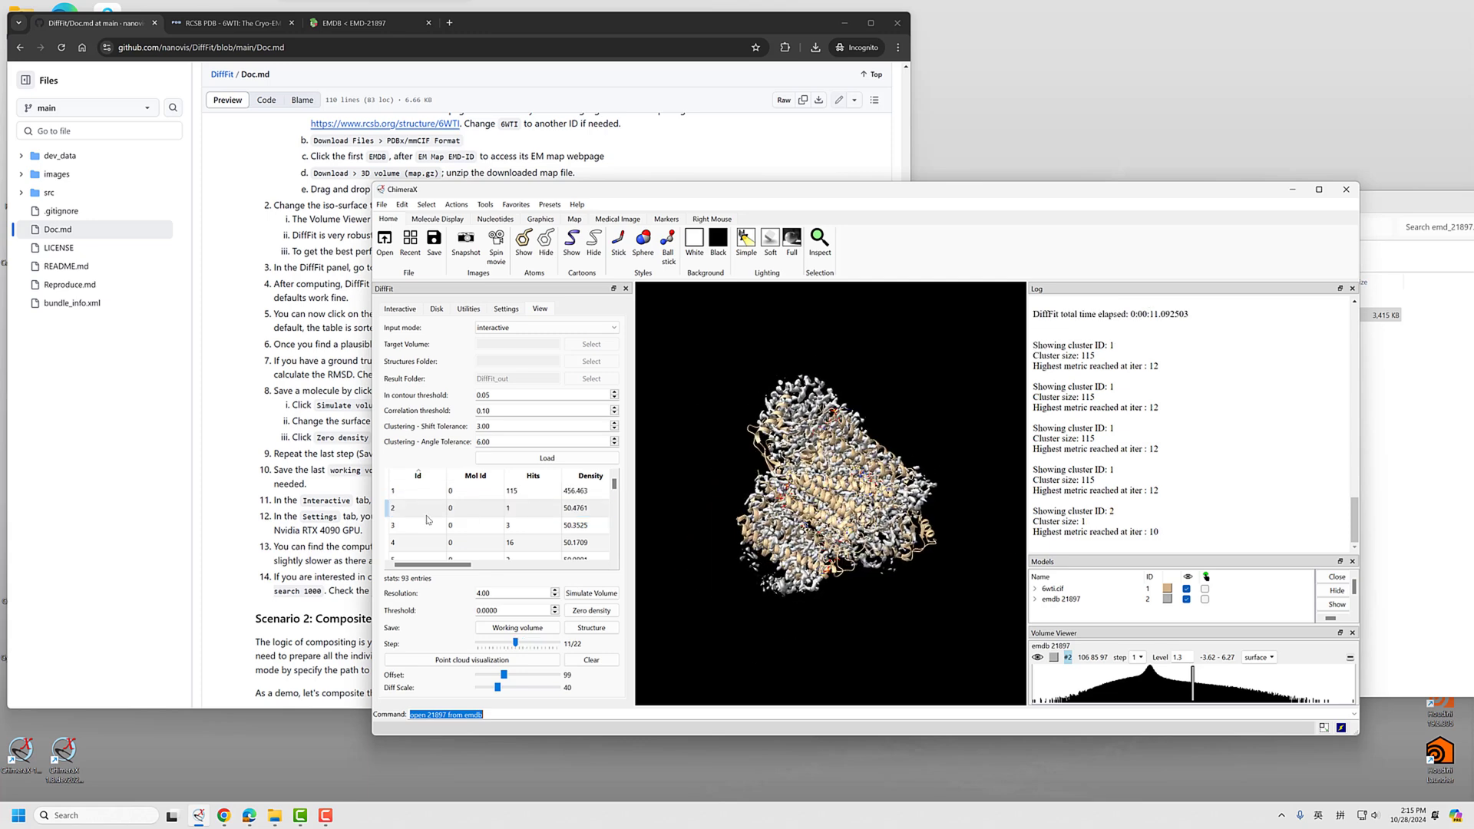
click(453, 524)
scroll(453, 525, down, 1)
mouse_move(791, 512)
mouse_down()
mouse_move(822, 532)
mouse_move(801, 519)
mouse_up()
click(471, 524)
scroll(472, 524, down, 1)
scroll(796, 513, down, 2)
click(463, 491)
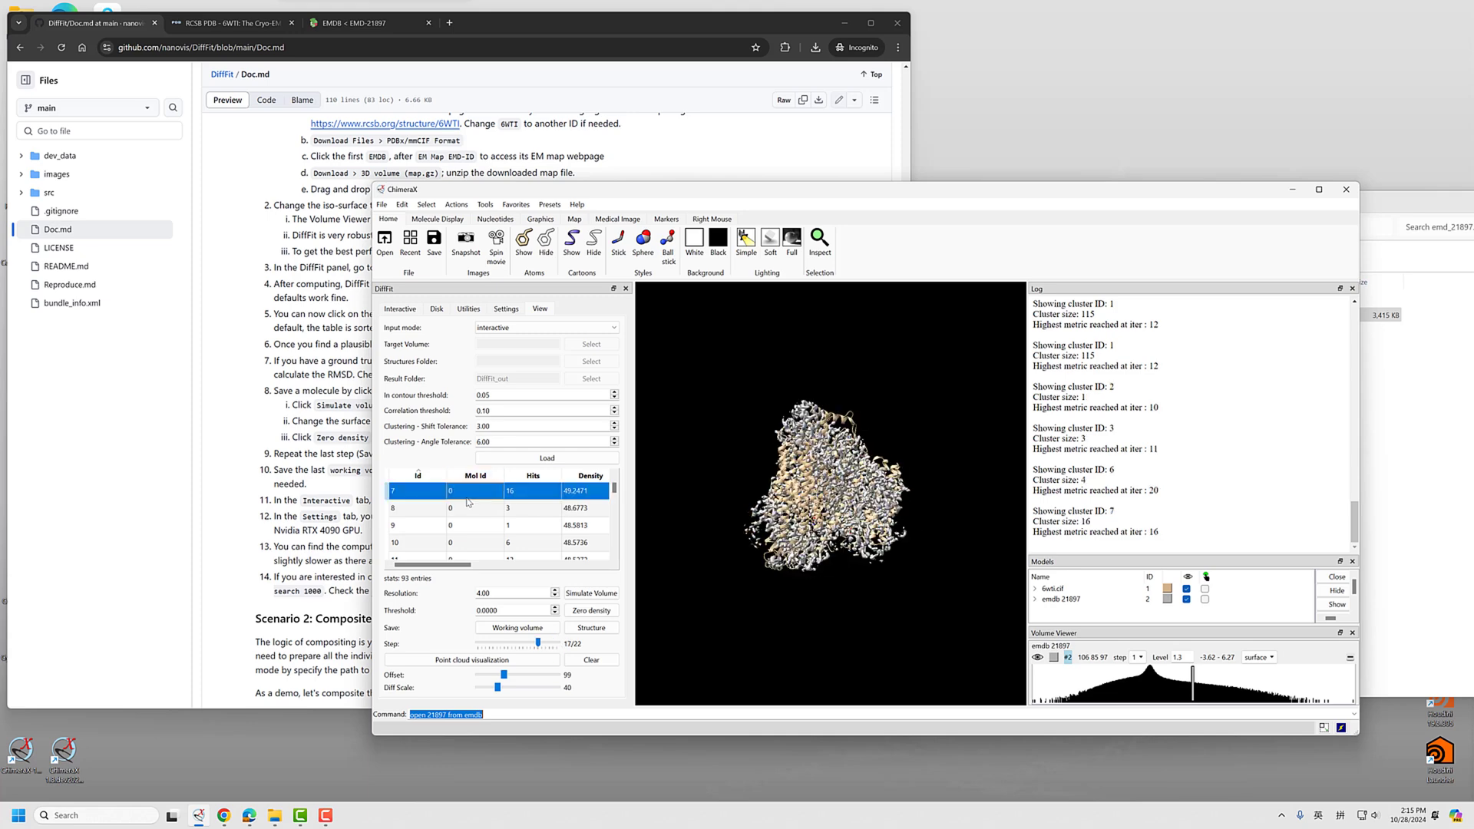
scroll(463, 499, up, 2)
click(463, 491)
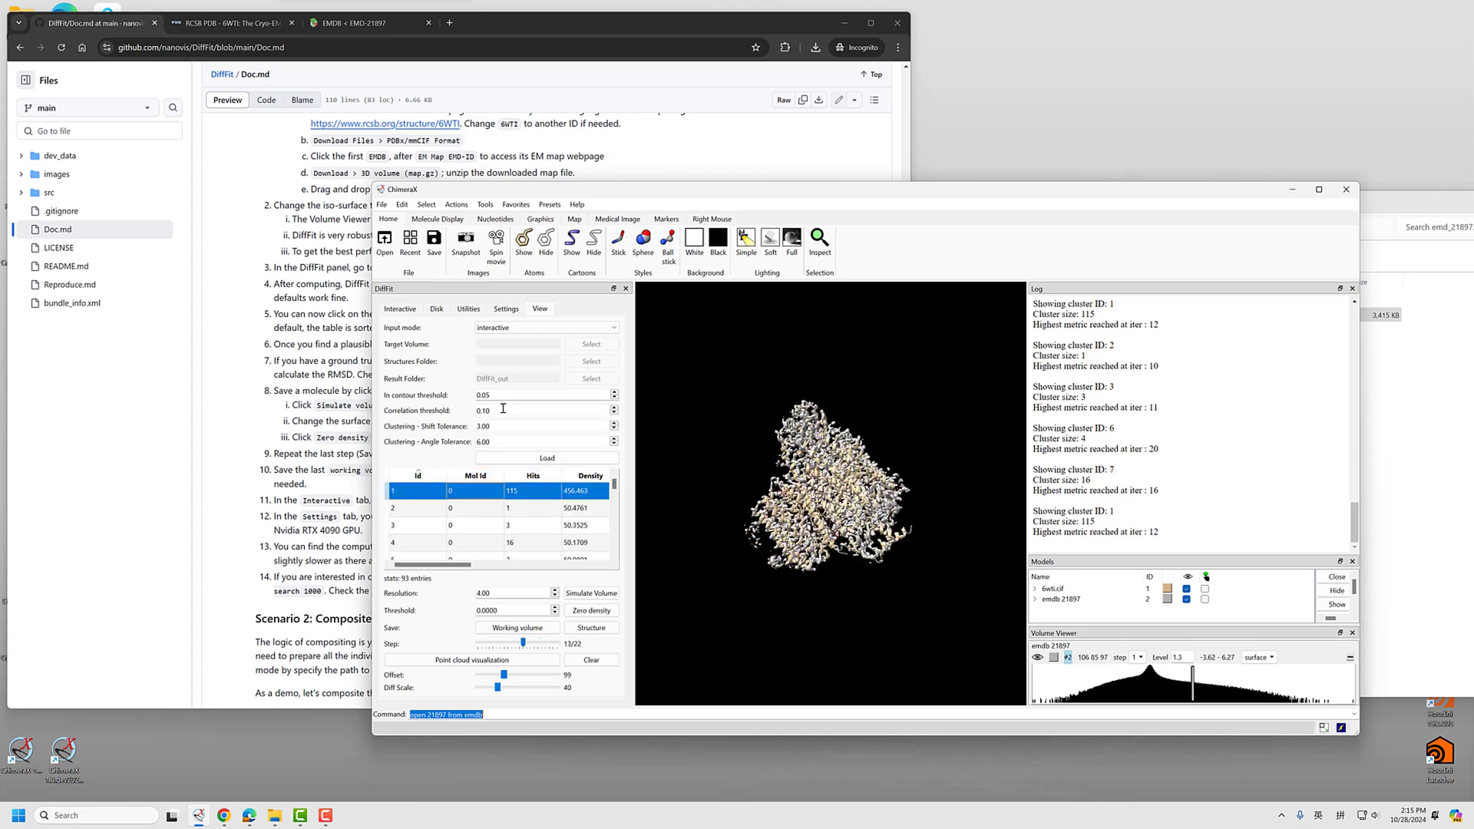
Step: Restore the in contour threshold to 0.20 and the correlation threshold to 0.50, reload the results, and display the first fit
drag(514, 395, 412, 395)
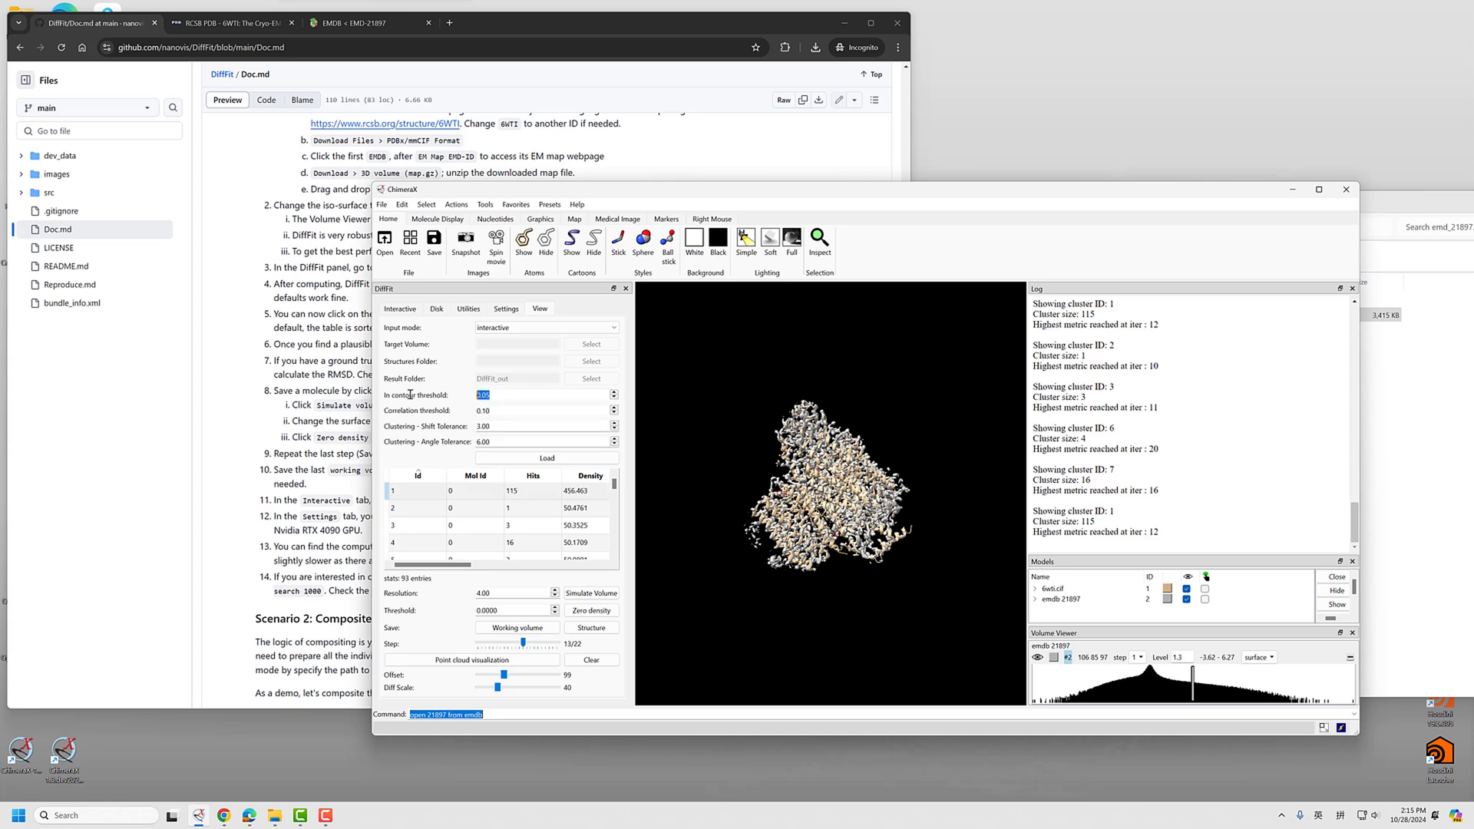
drag(508, 395, 442, 399)
text(2)
key(Tab)
text(0.5)
key(Return)
click(522, 458)
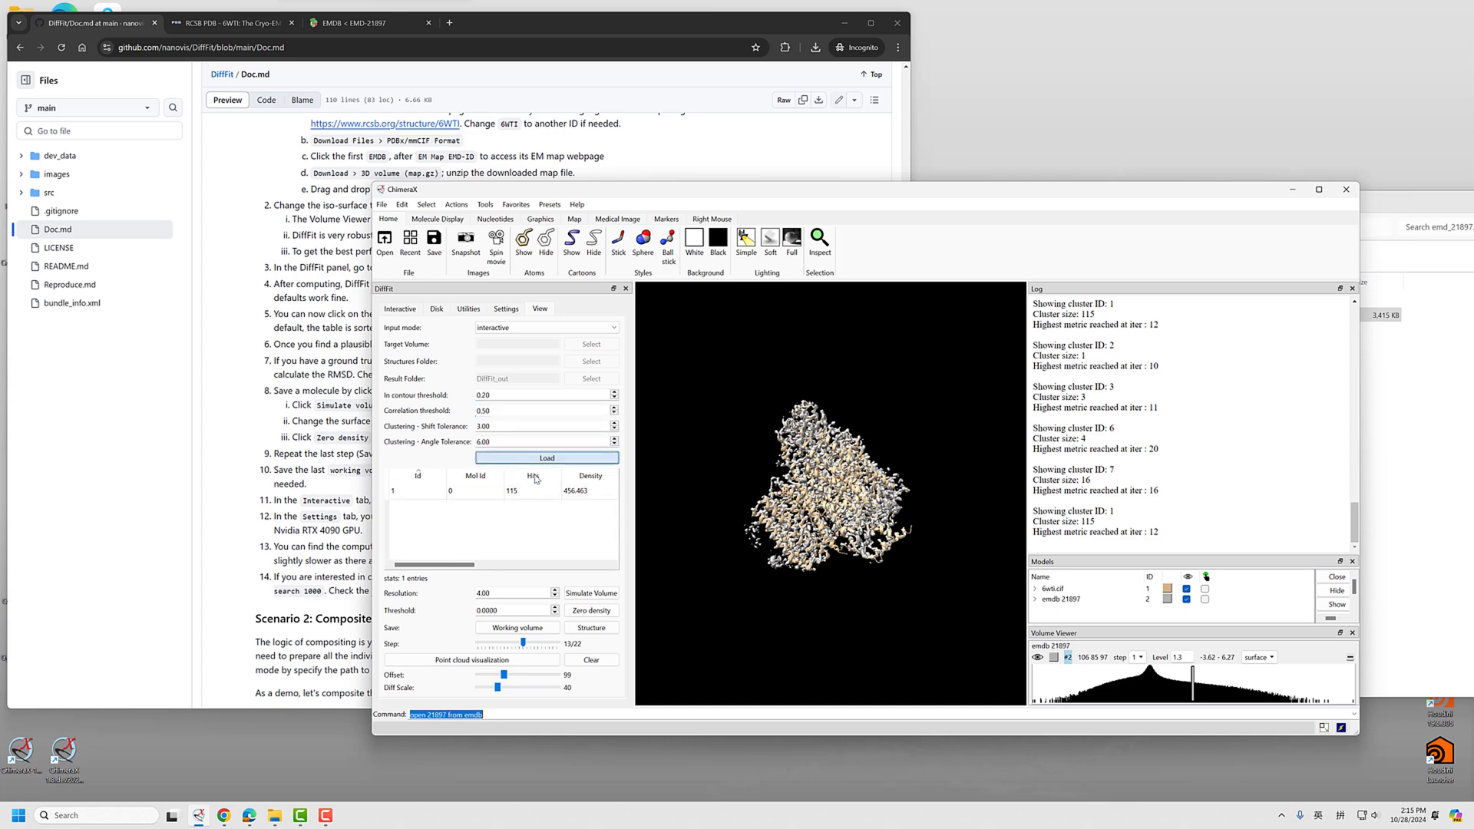
click(483, 492)
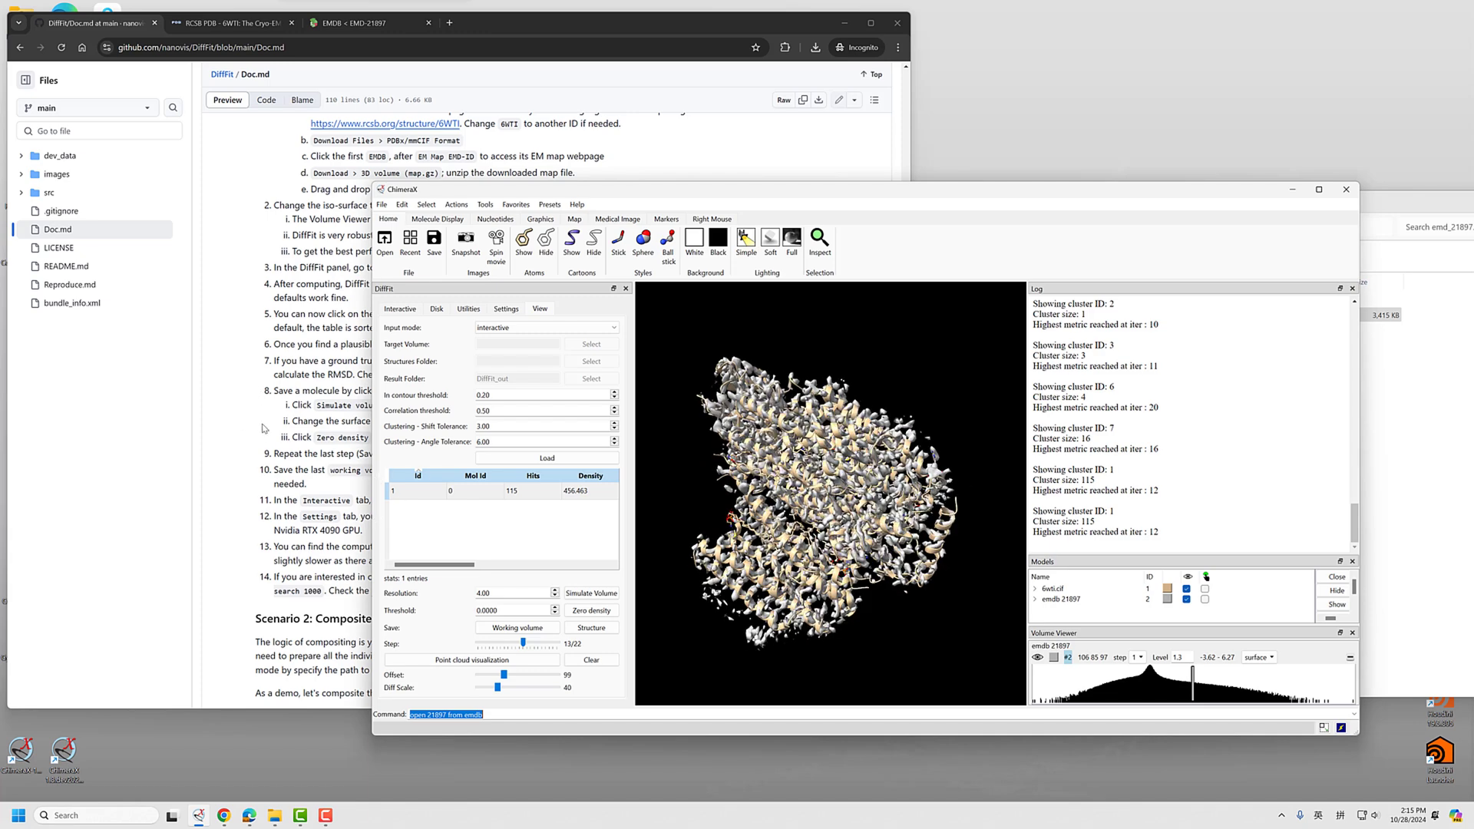
Step: Read the Doc's Heads-up advice on using DiffFit for initial fitting and the built-in Fit in Map for refinement
click(255, 383)
scroll(256, 383, up, 6)
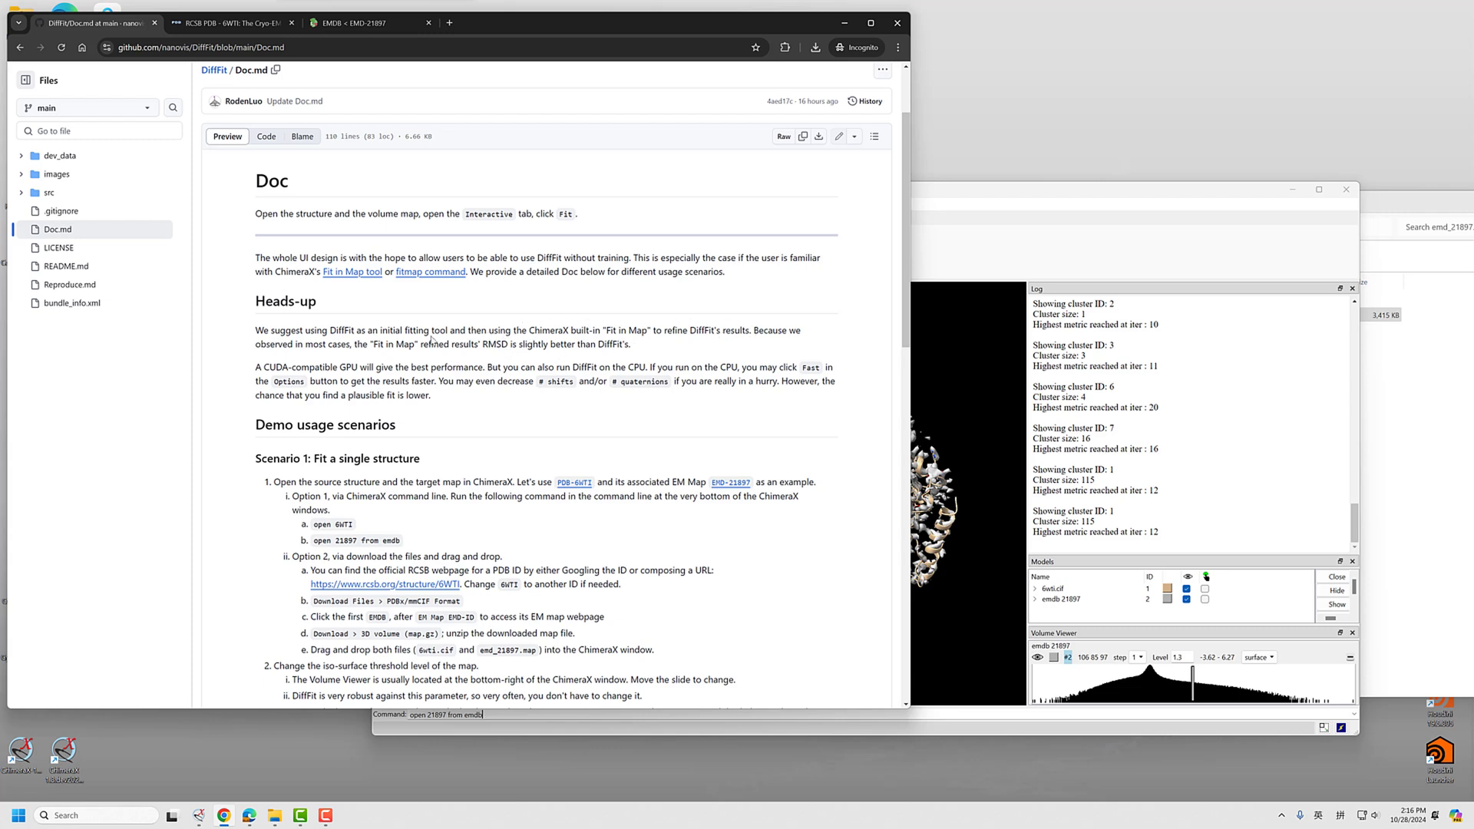
drag(453, 333, 379, 334)
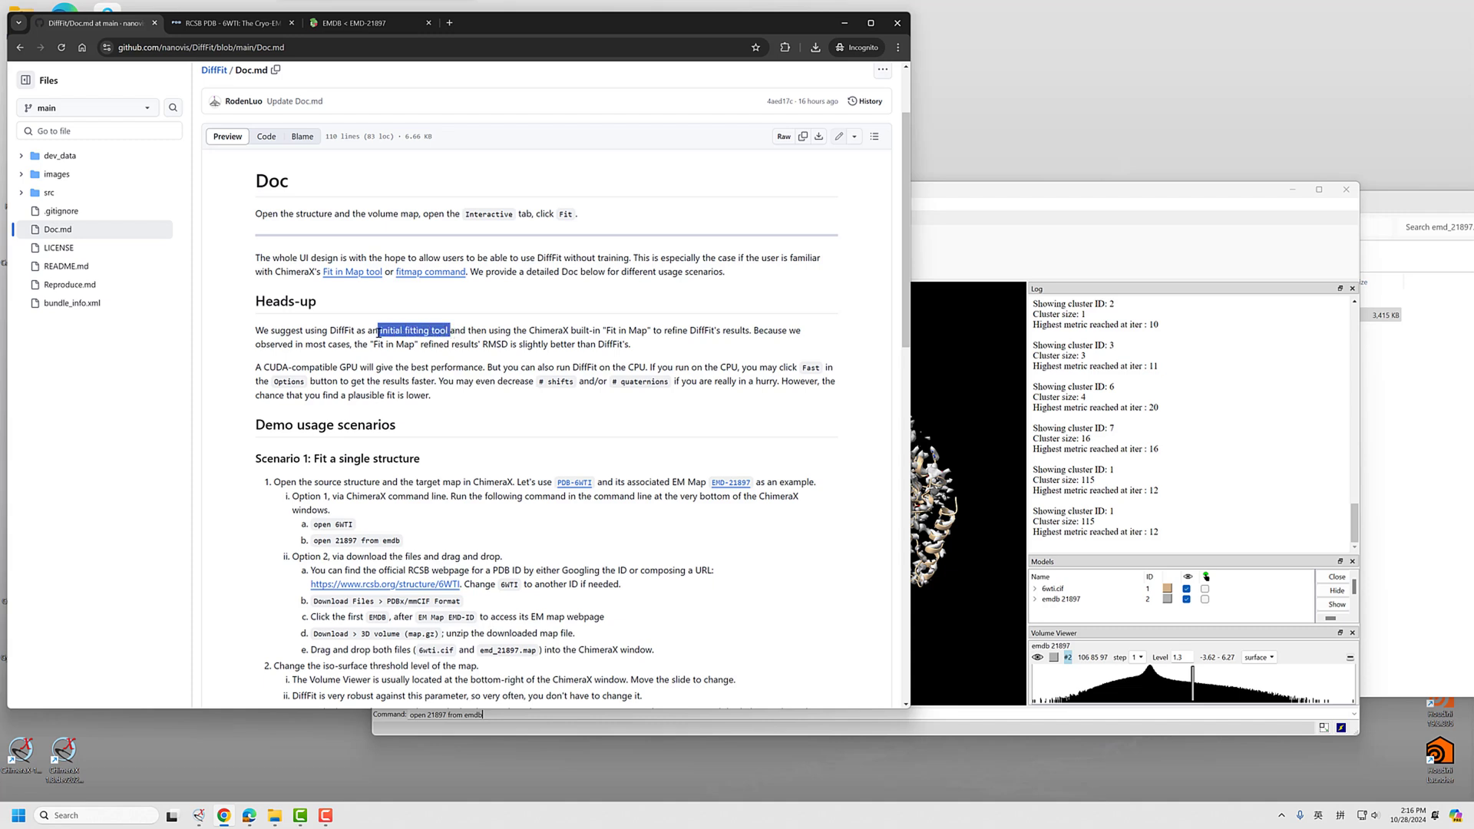
click(444, 333)
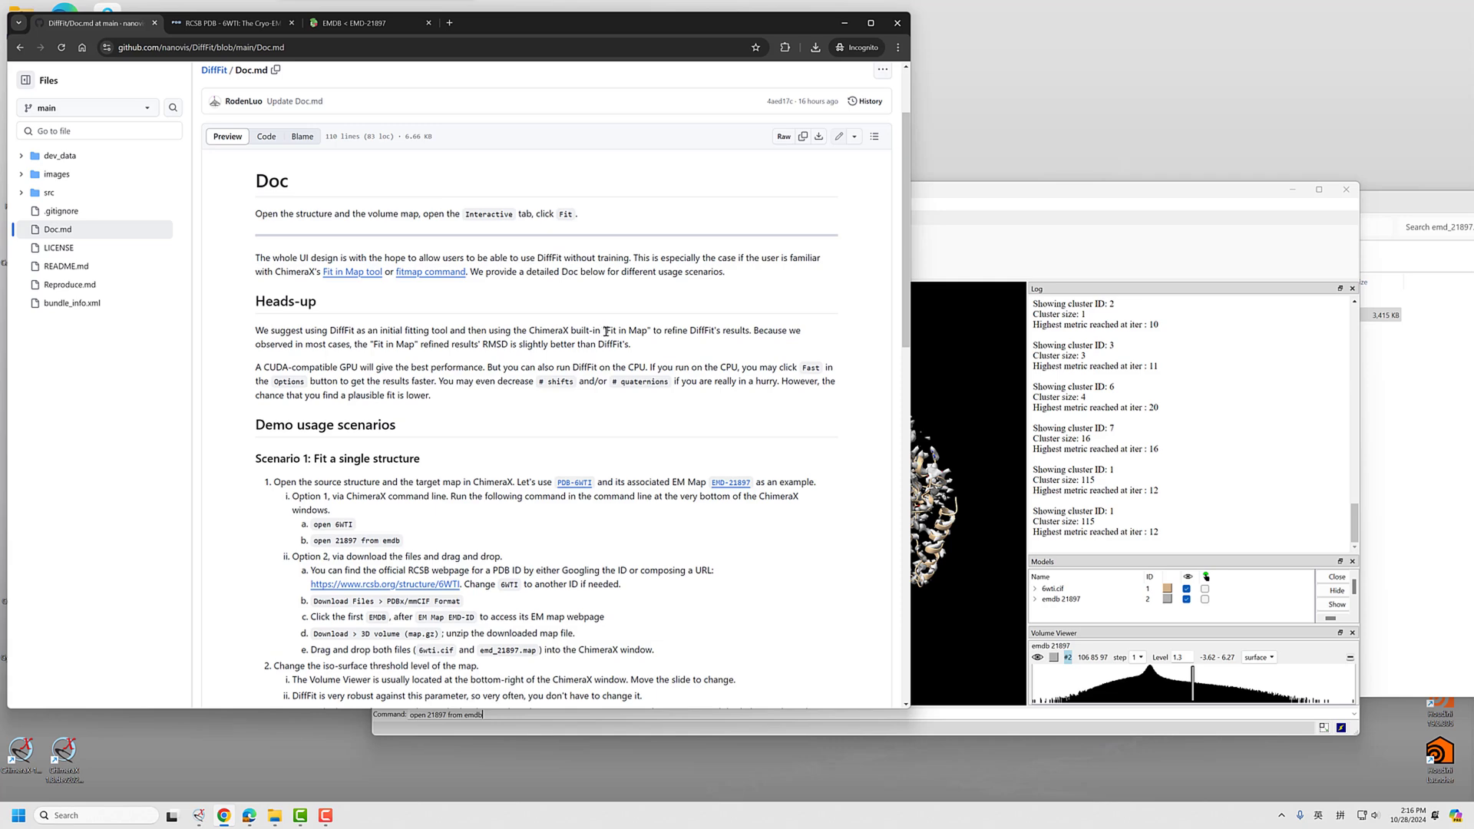
drag(607, 330, 649, 331)
Step: Refine the placement of 6wti.cif #1 in emdb 21897 #2 with ChimeraX's Fit in Map tool
click(974, 198)
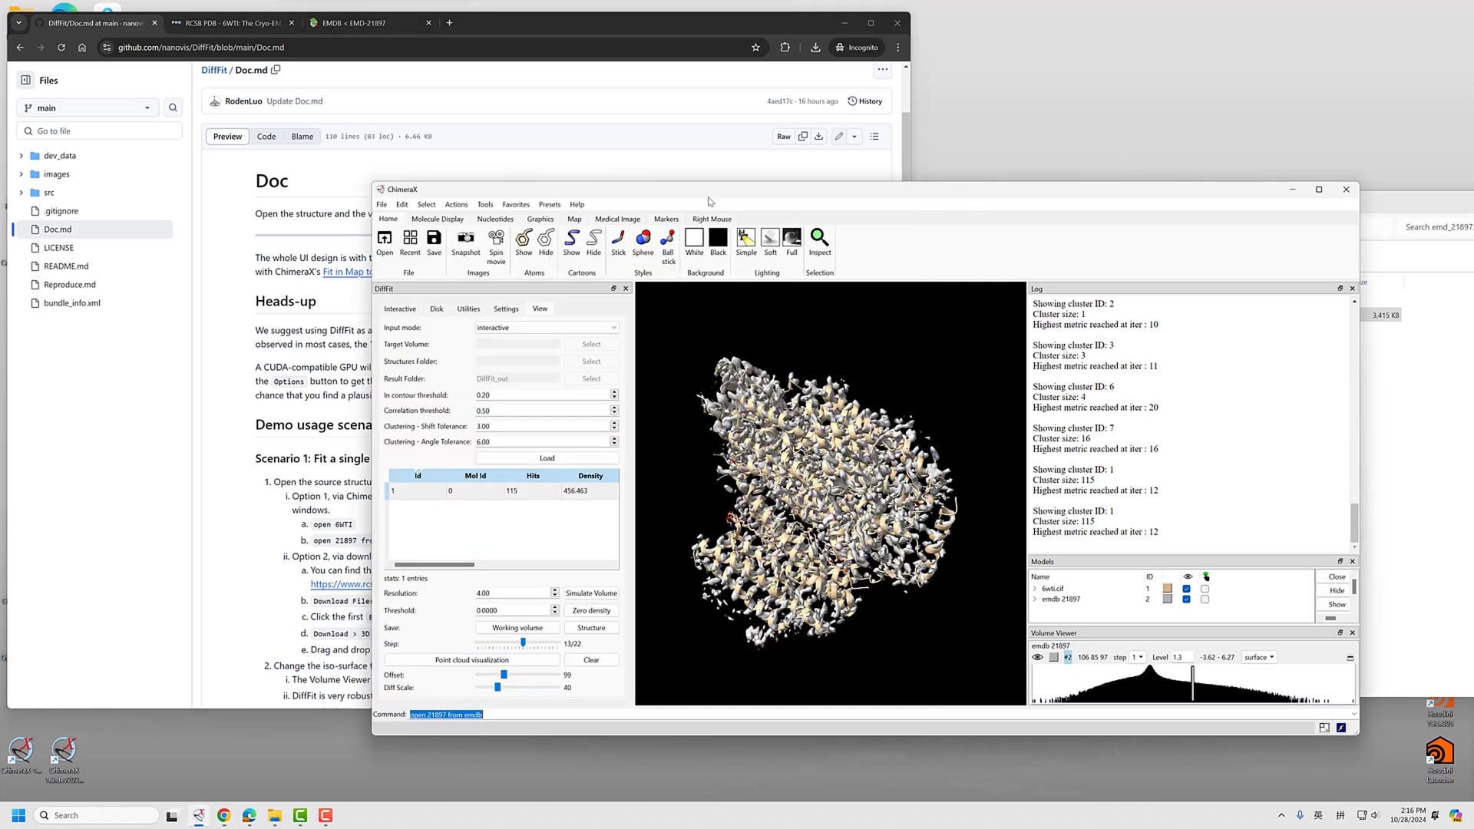
click(483, 204)
mouse_move(516, 205)
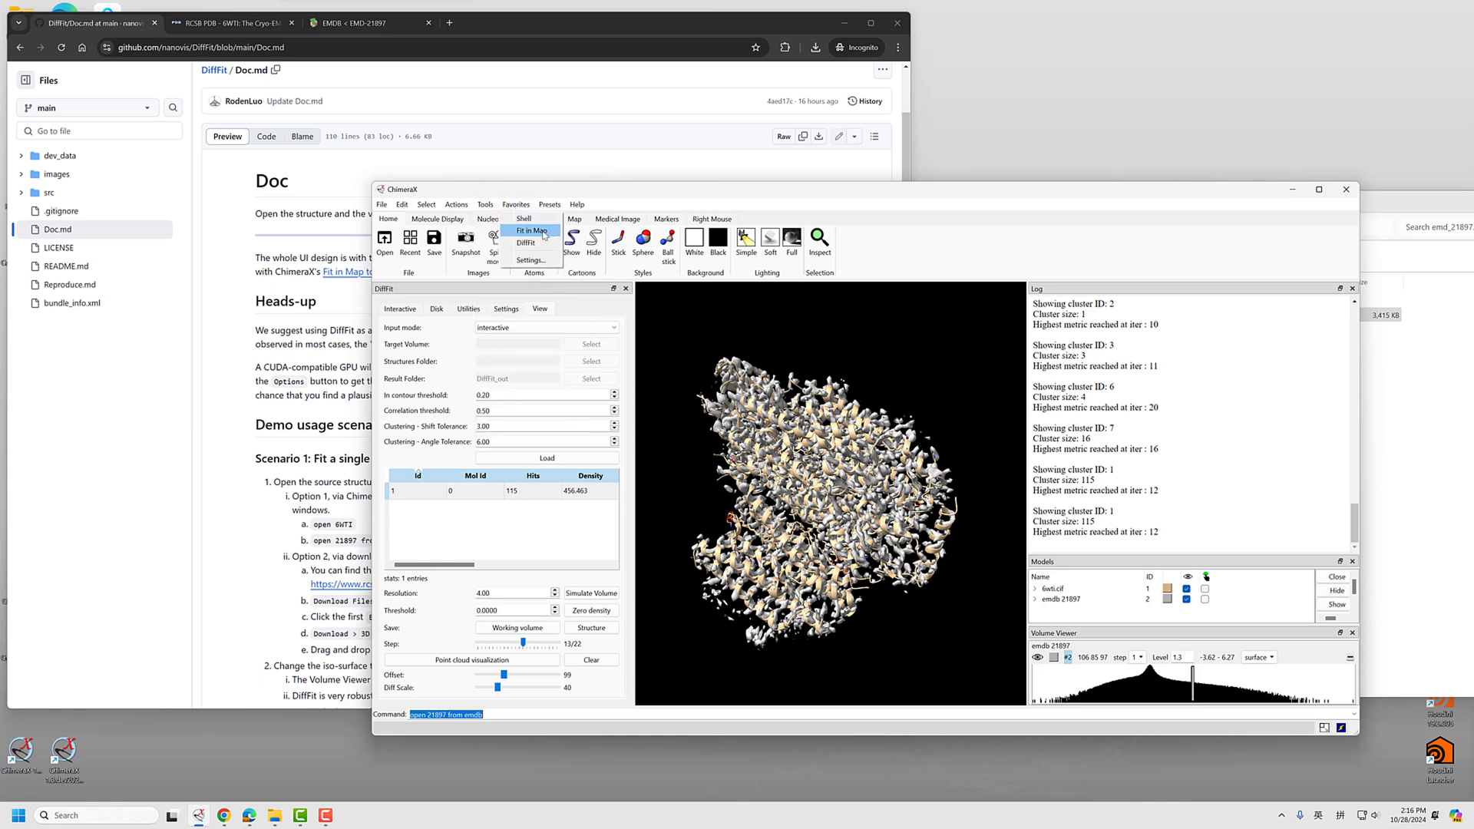
click(536, 232)
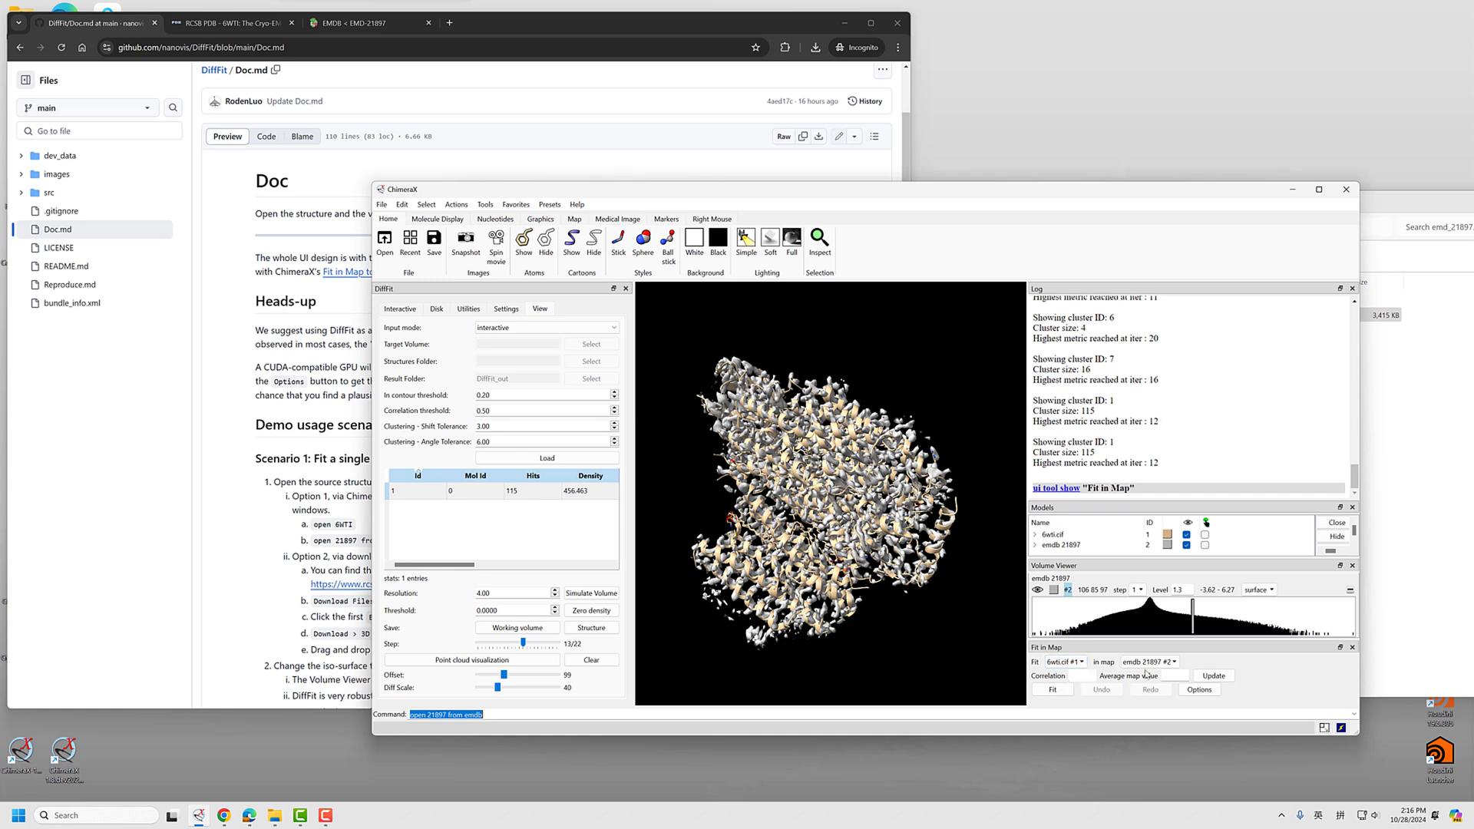
click(1069, 662)
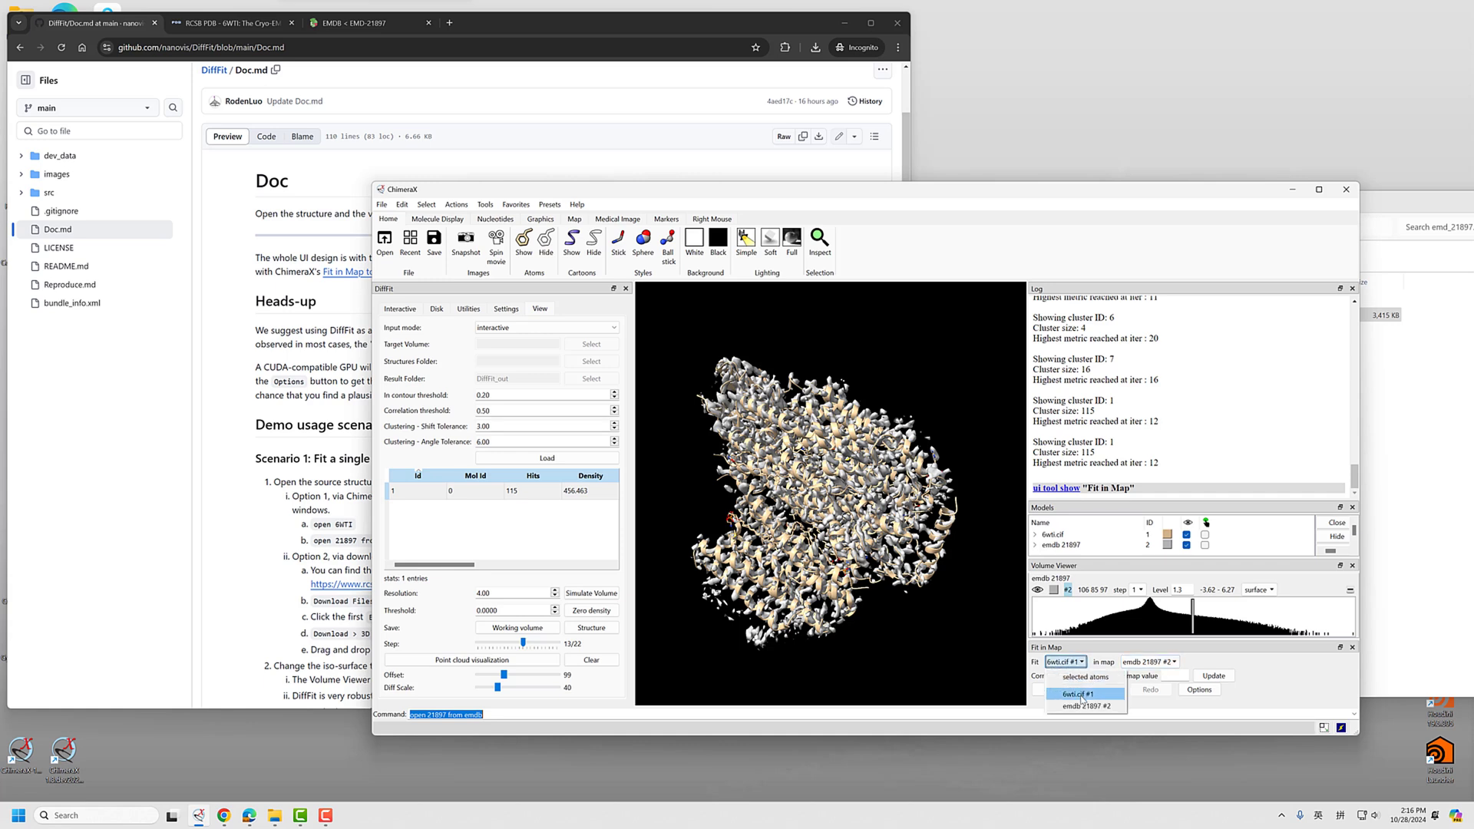
click(1077, 695)
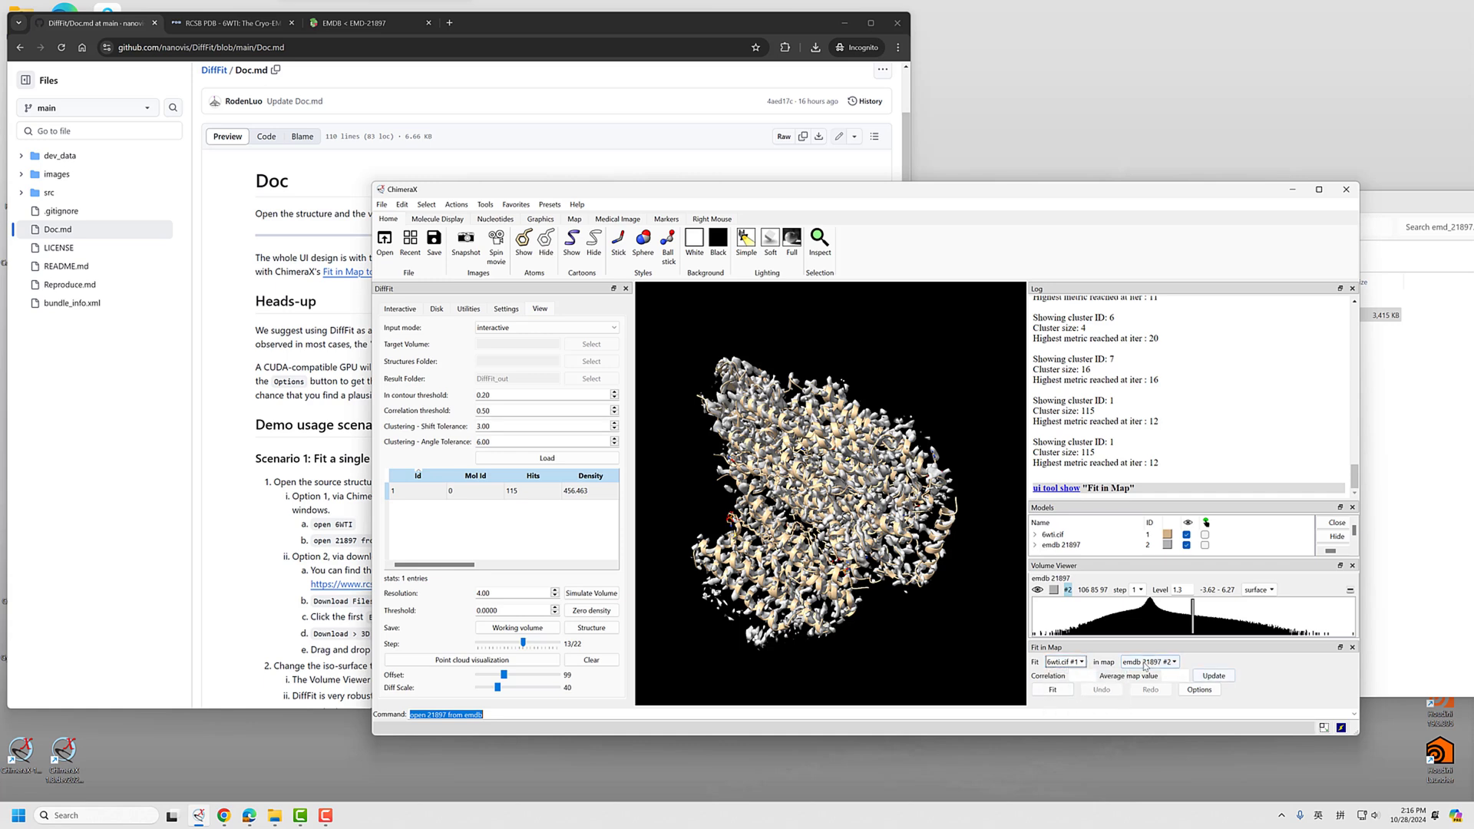
click(1057, 691)
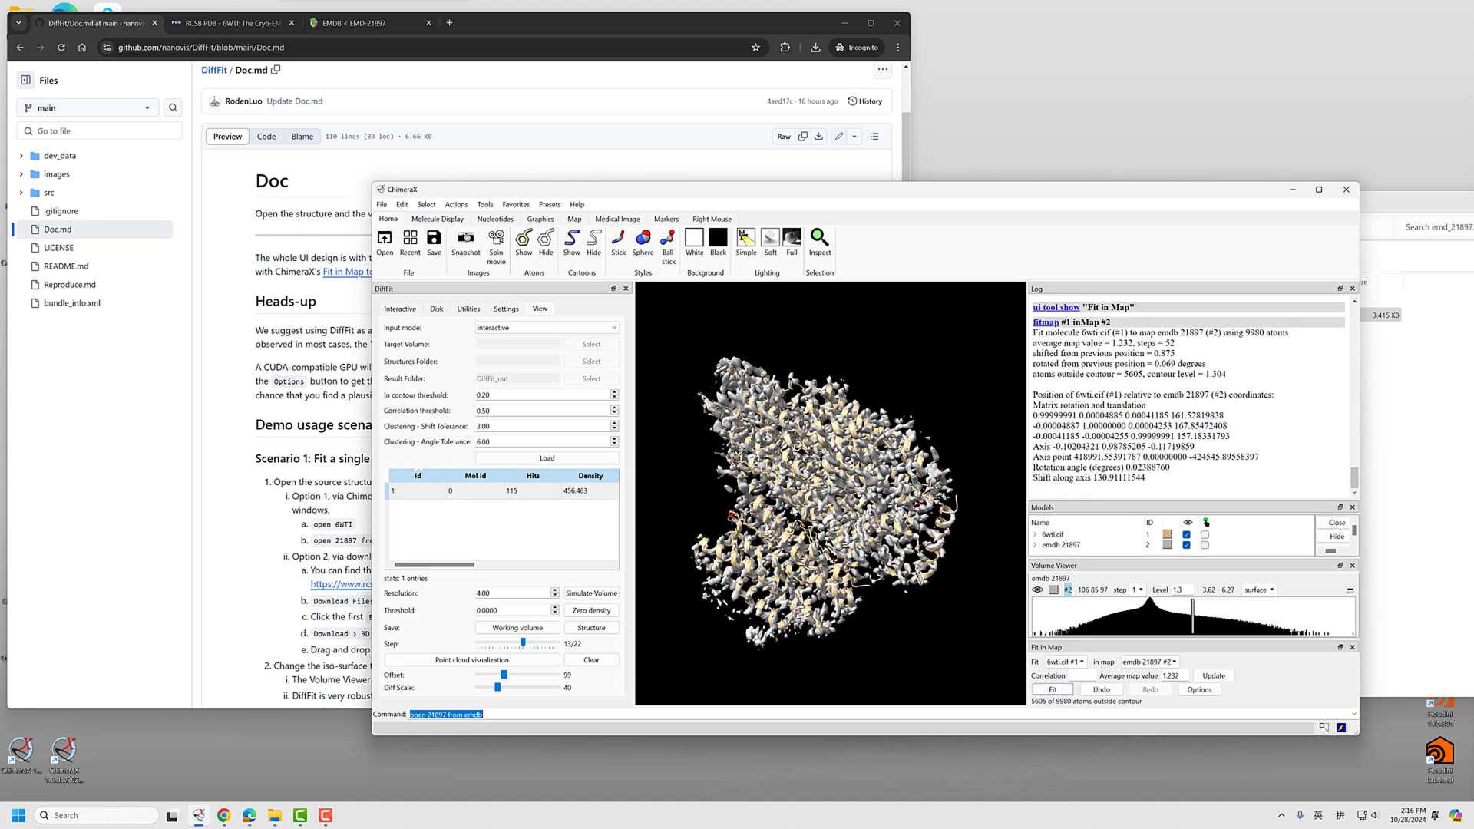
scroll(813, 459, up, 5)
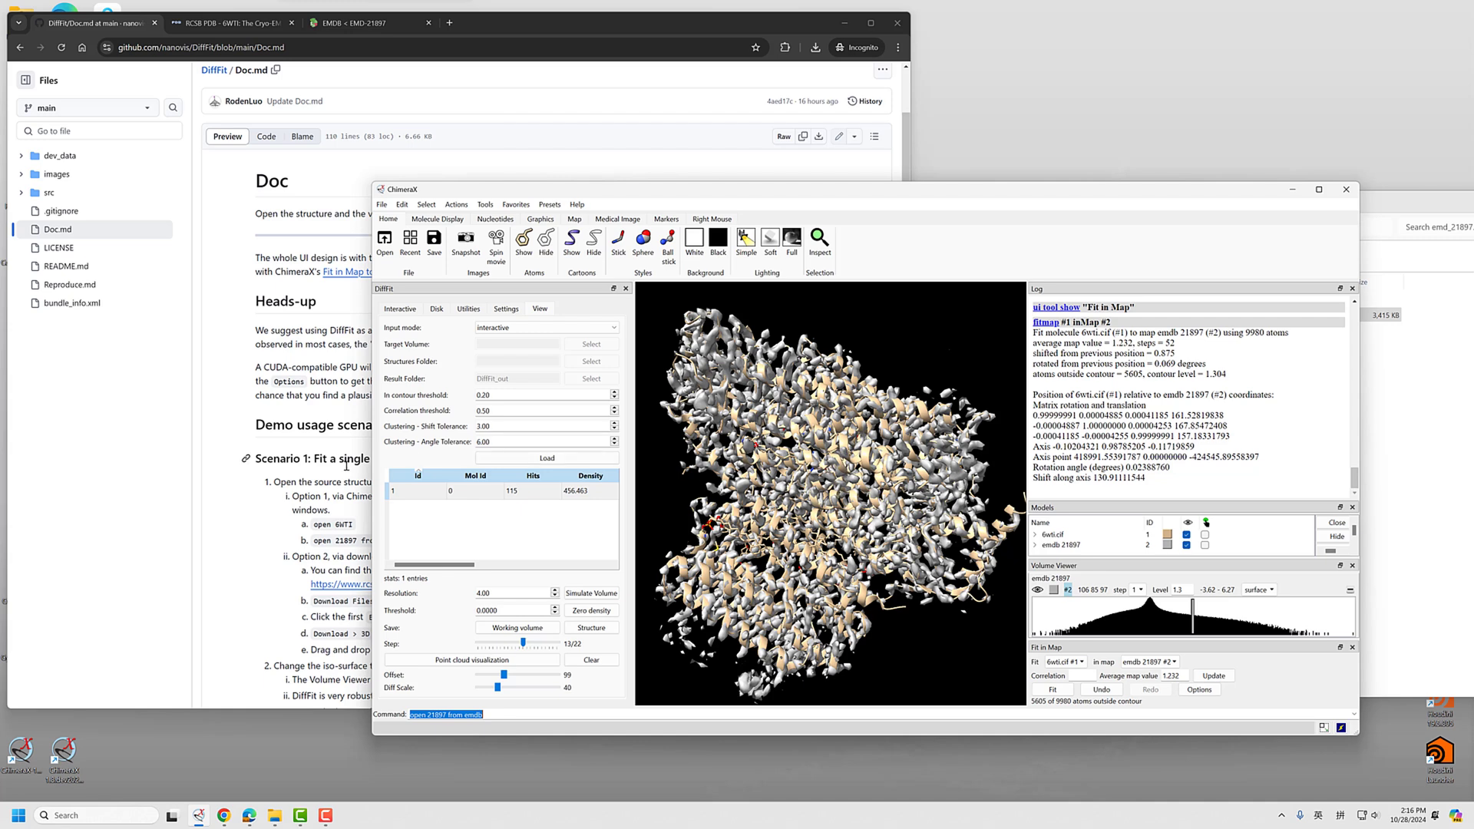
Step: Read the Doc's steps on browsing and refining fitting results, and copy the command "fit #1 in #2"
click(248, 511)
scroll(306, 338, down, 5)
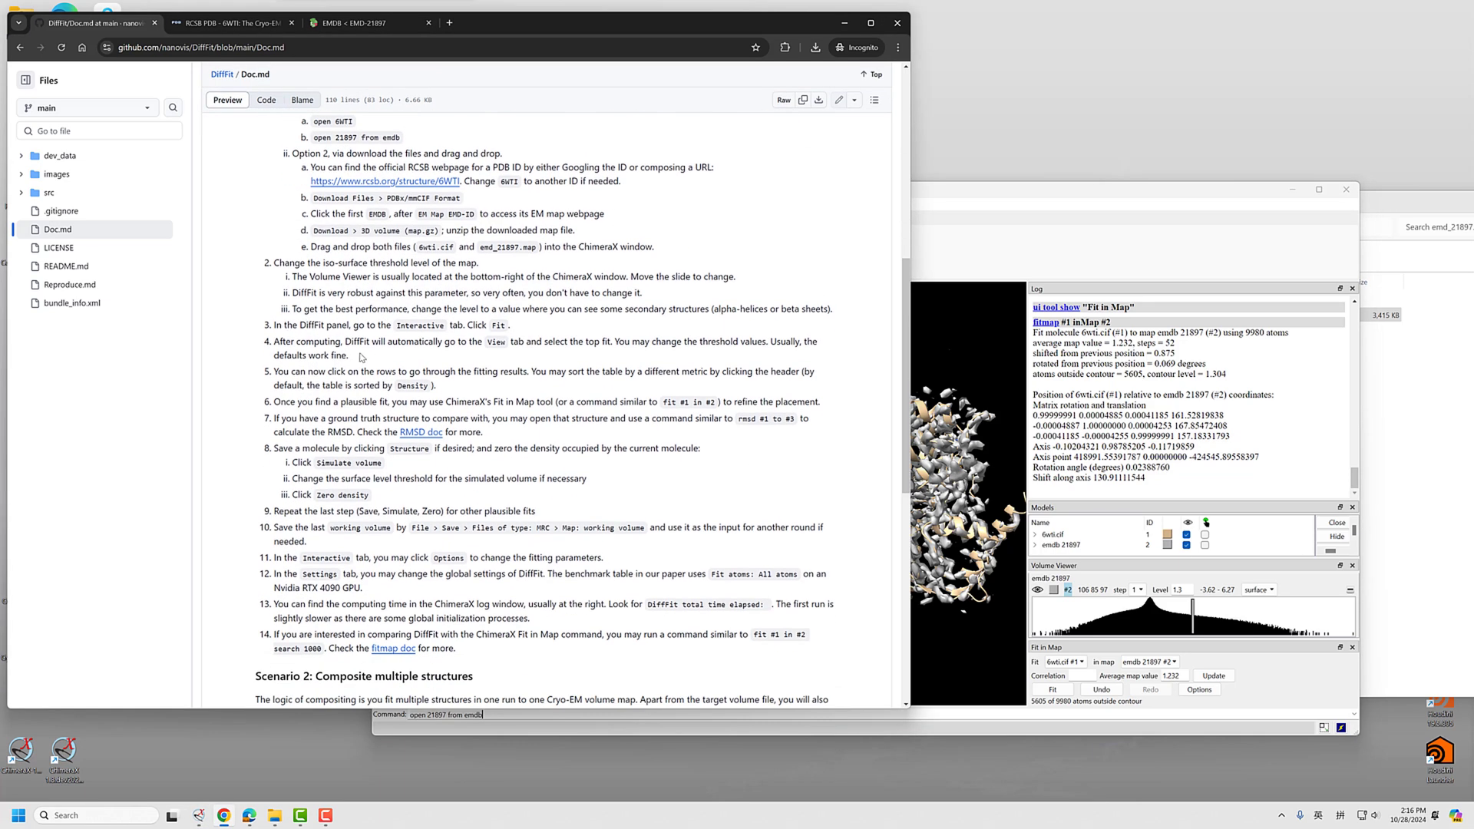
drag(282, 372, 664, 400)
click(823, 411)
click(740, 415)
drag(662, 403, 717, 407)
key(ctrl+c)
Step: Reselect the first DiffFit result in ChimeraX, run the command "fit #1 in #2", and inspect the refined placement
click(963, 696)
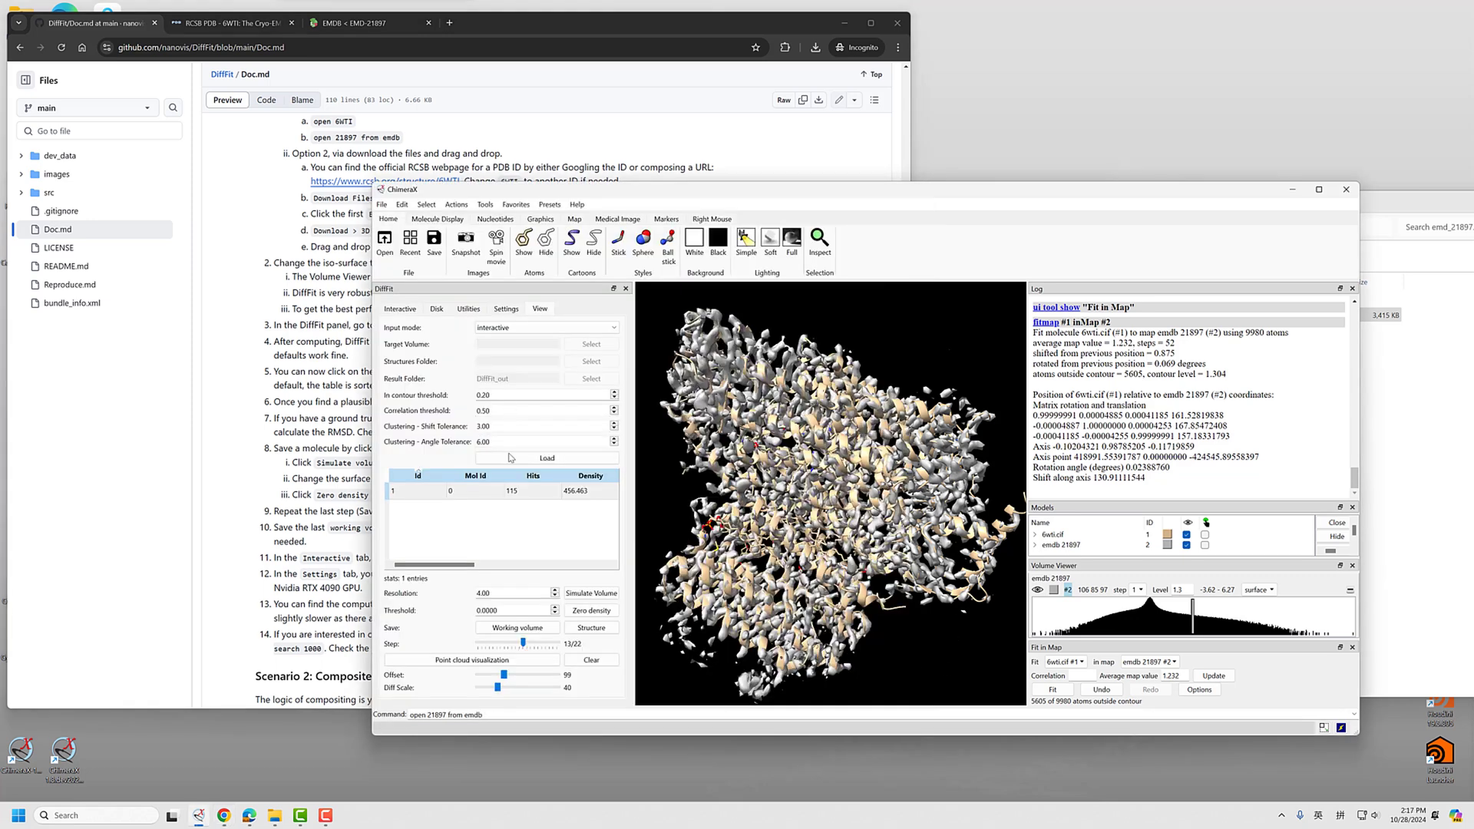
click(467, 491)
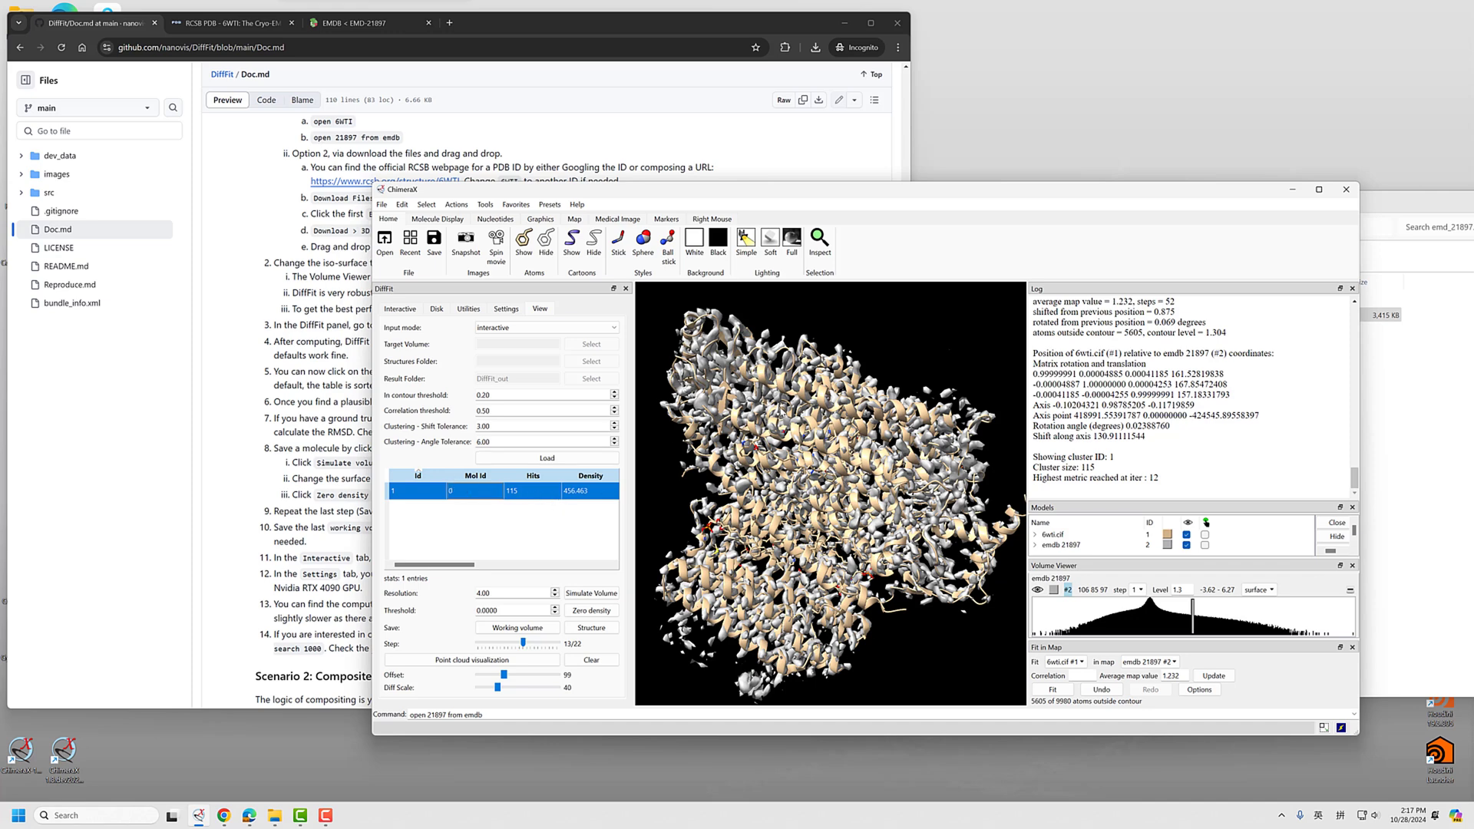
click(545, 713)
key(ctrl+v)
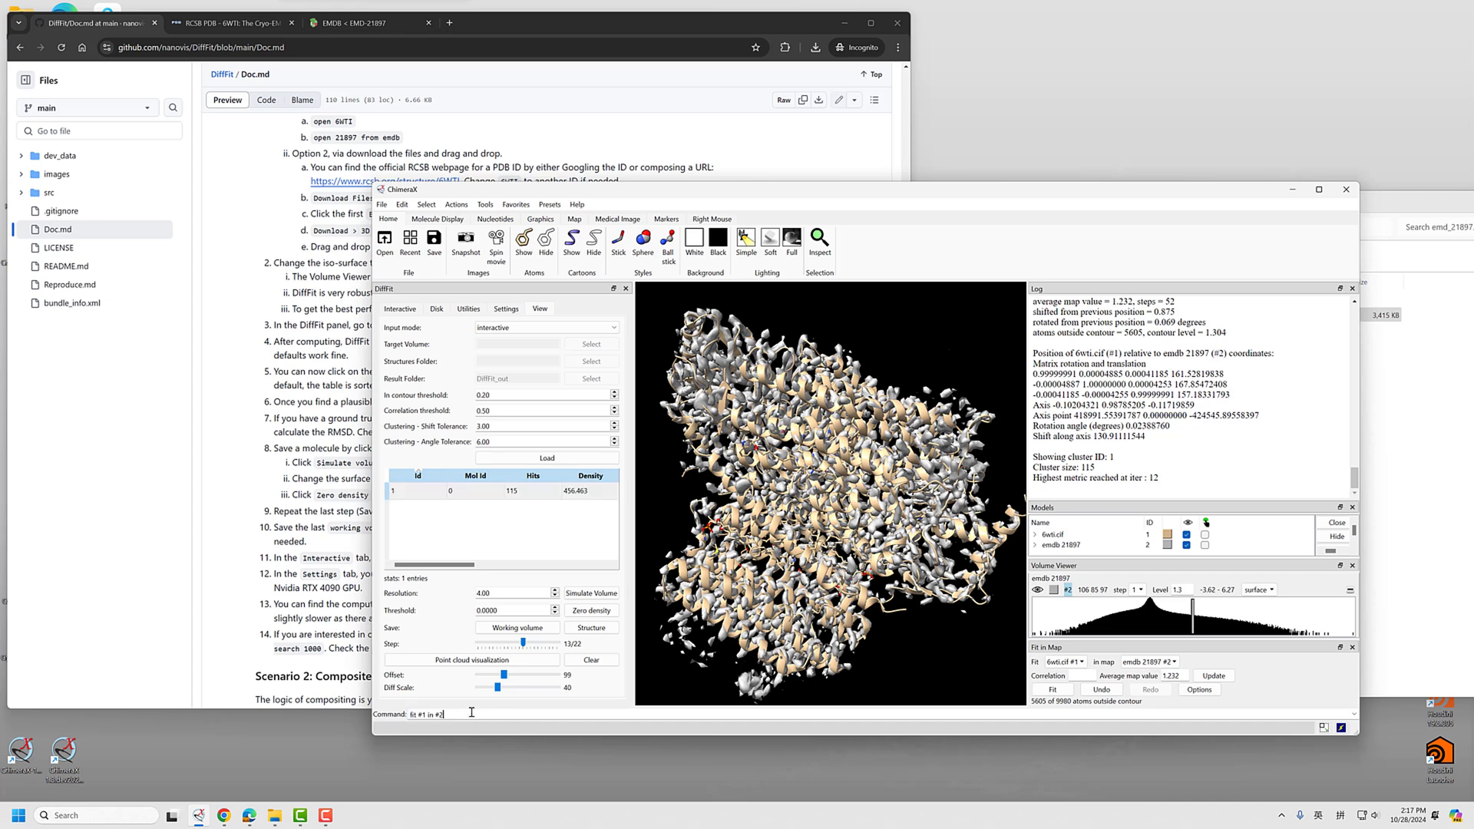
key(Return)
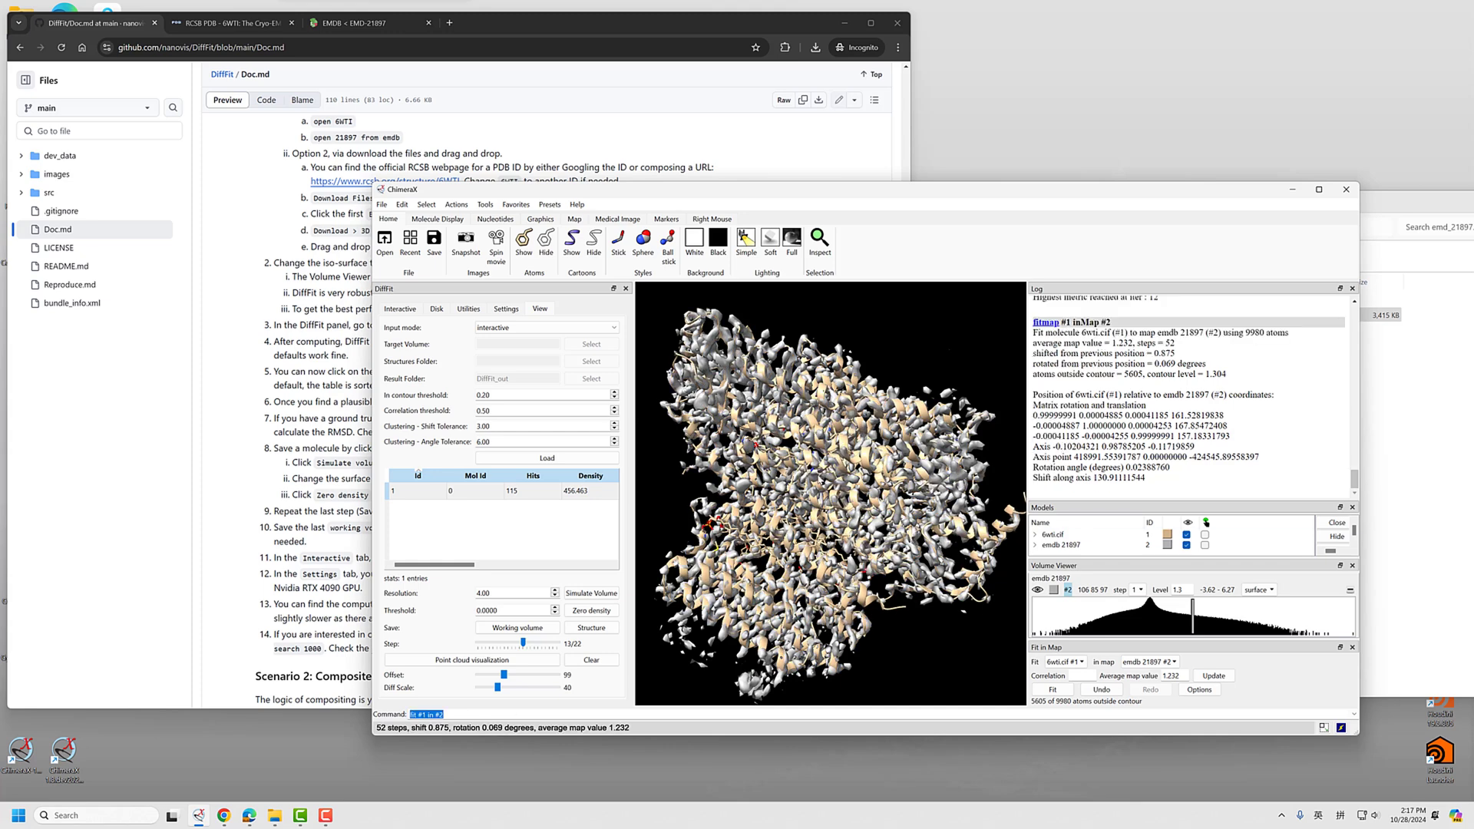
drag(818, 479, 748, 465)
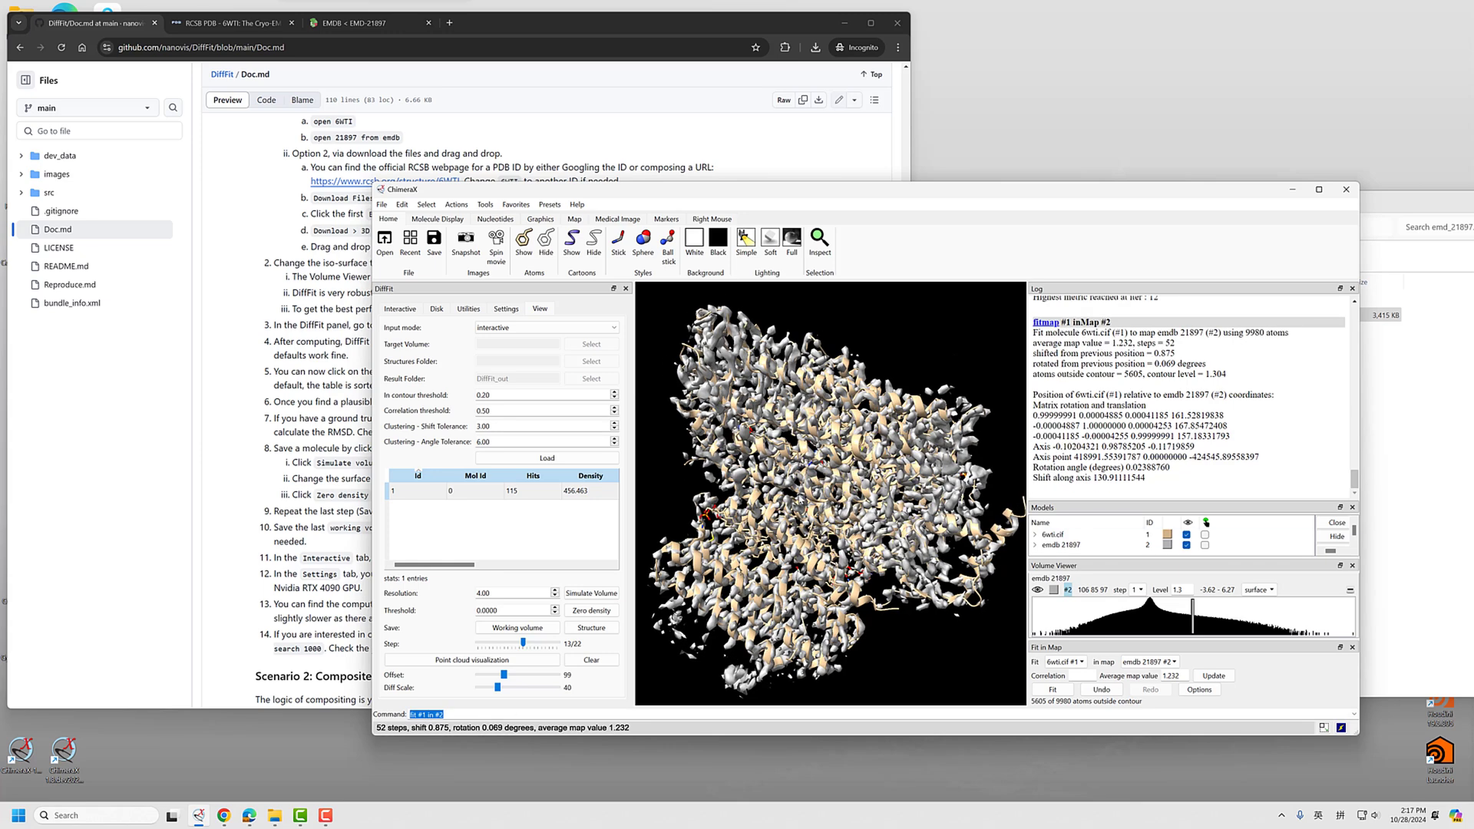
Step: Read the Doc's step on comparing the fit with a ground truth structure using an RMSD command
click(358, 467)
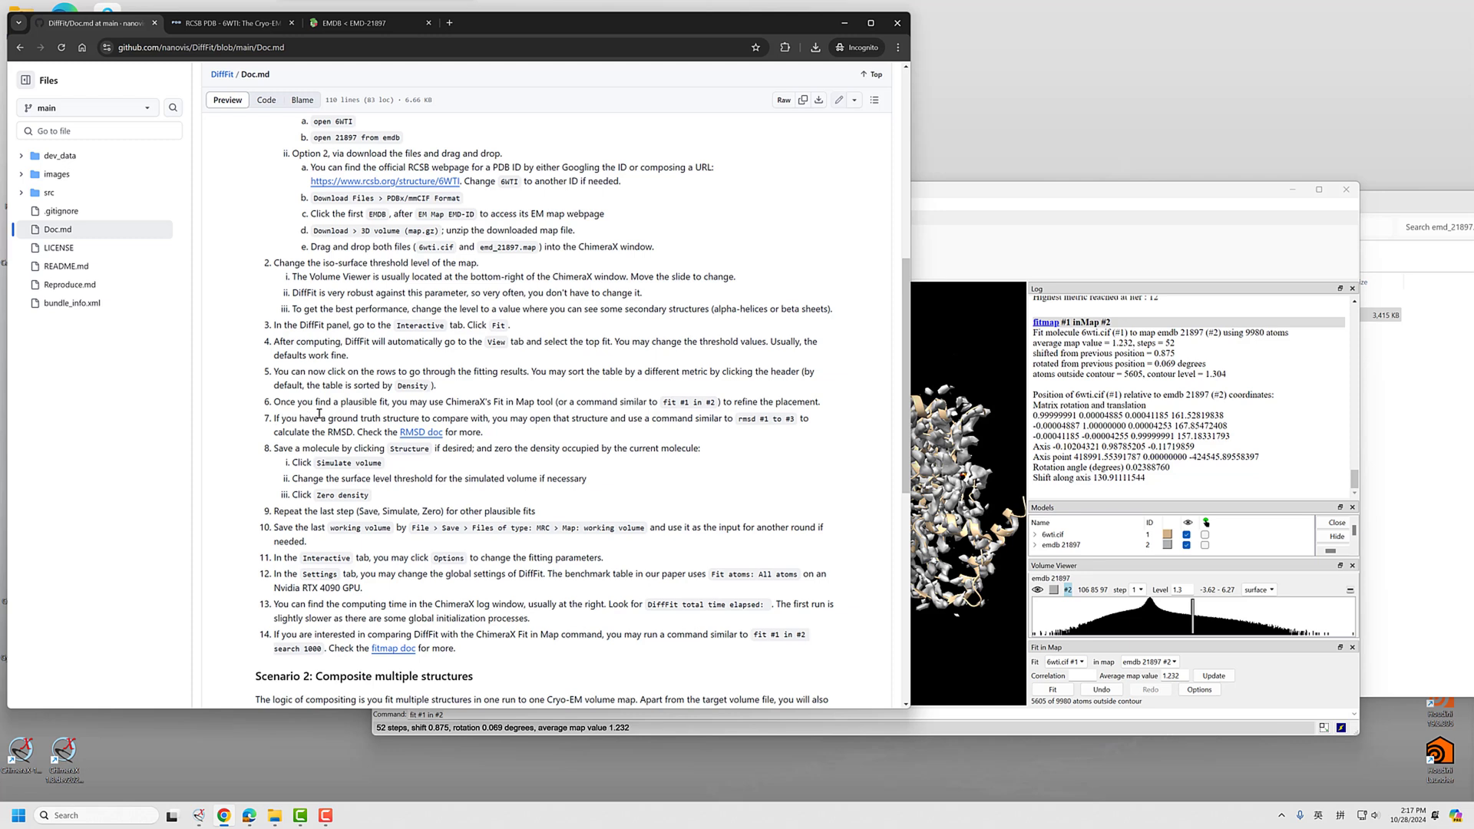
drag(310, 419, 481, 418)
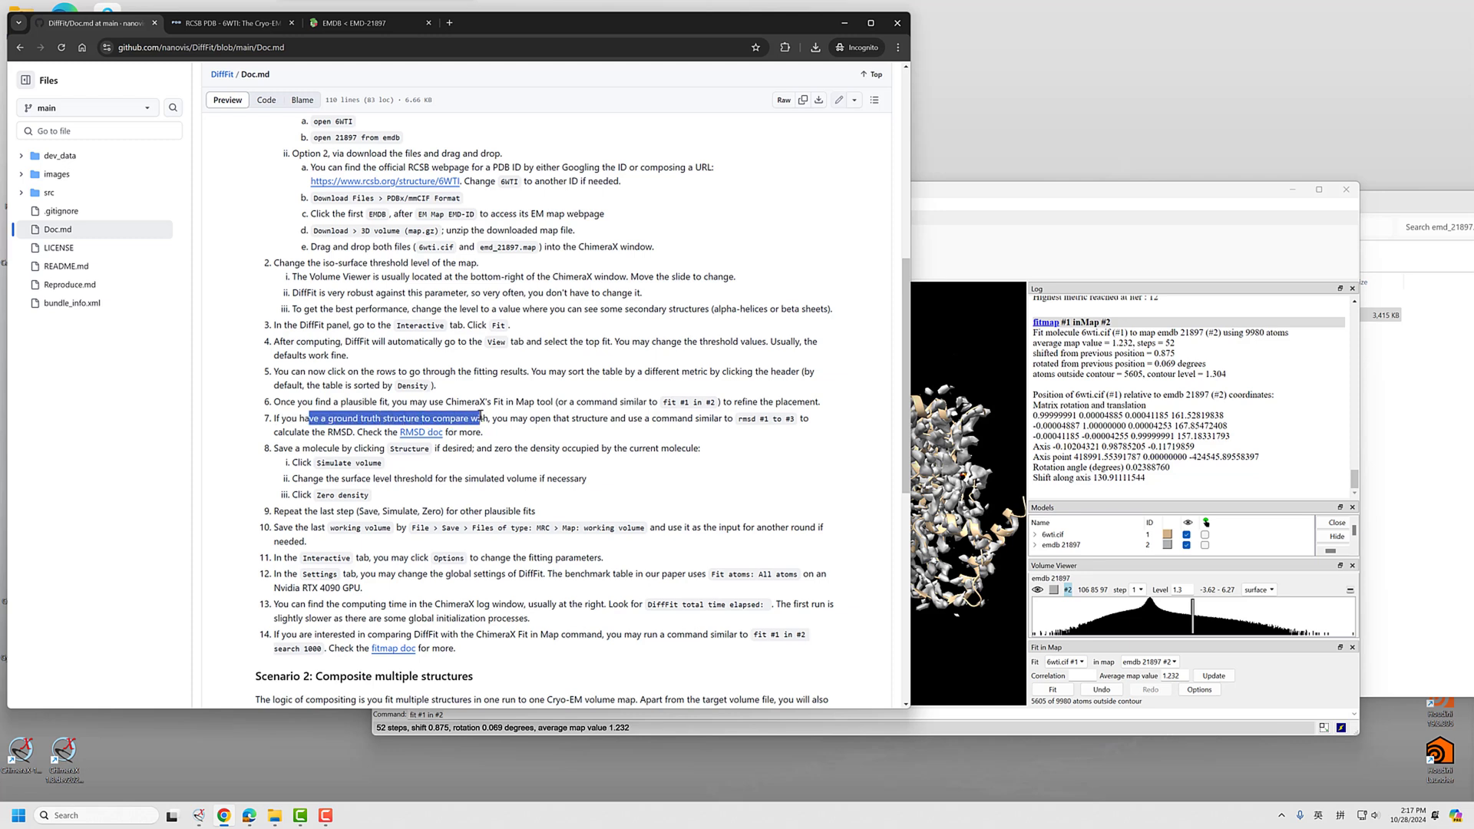
click(674, 433)
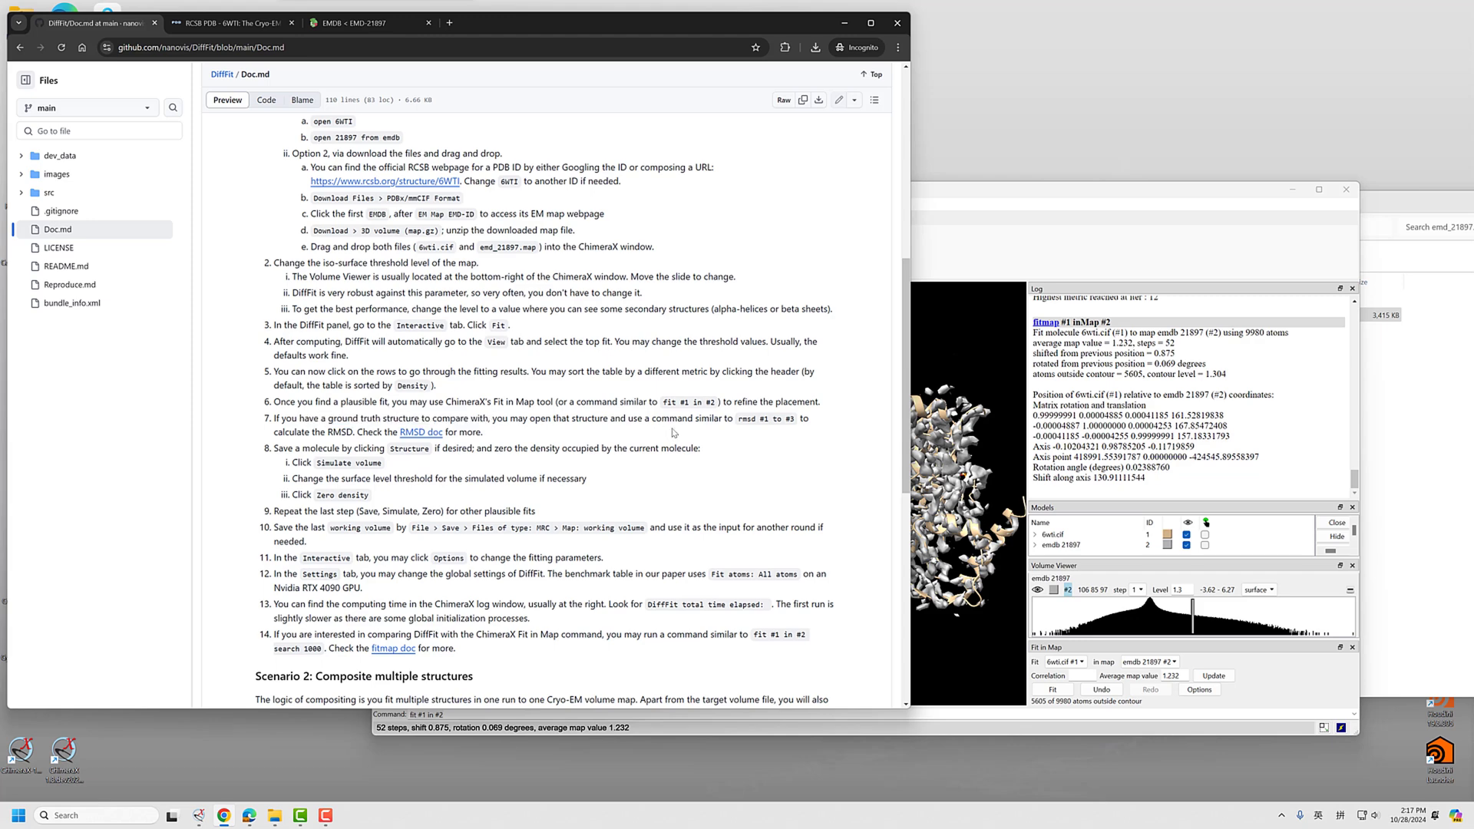
Step: Open 6wti.cif from the Downloads folder in ChimeraX as the ground truth structure #3
click(1392, 461)
click(1000, 227)
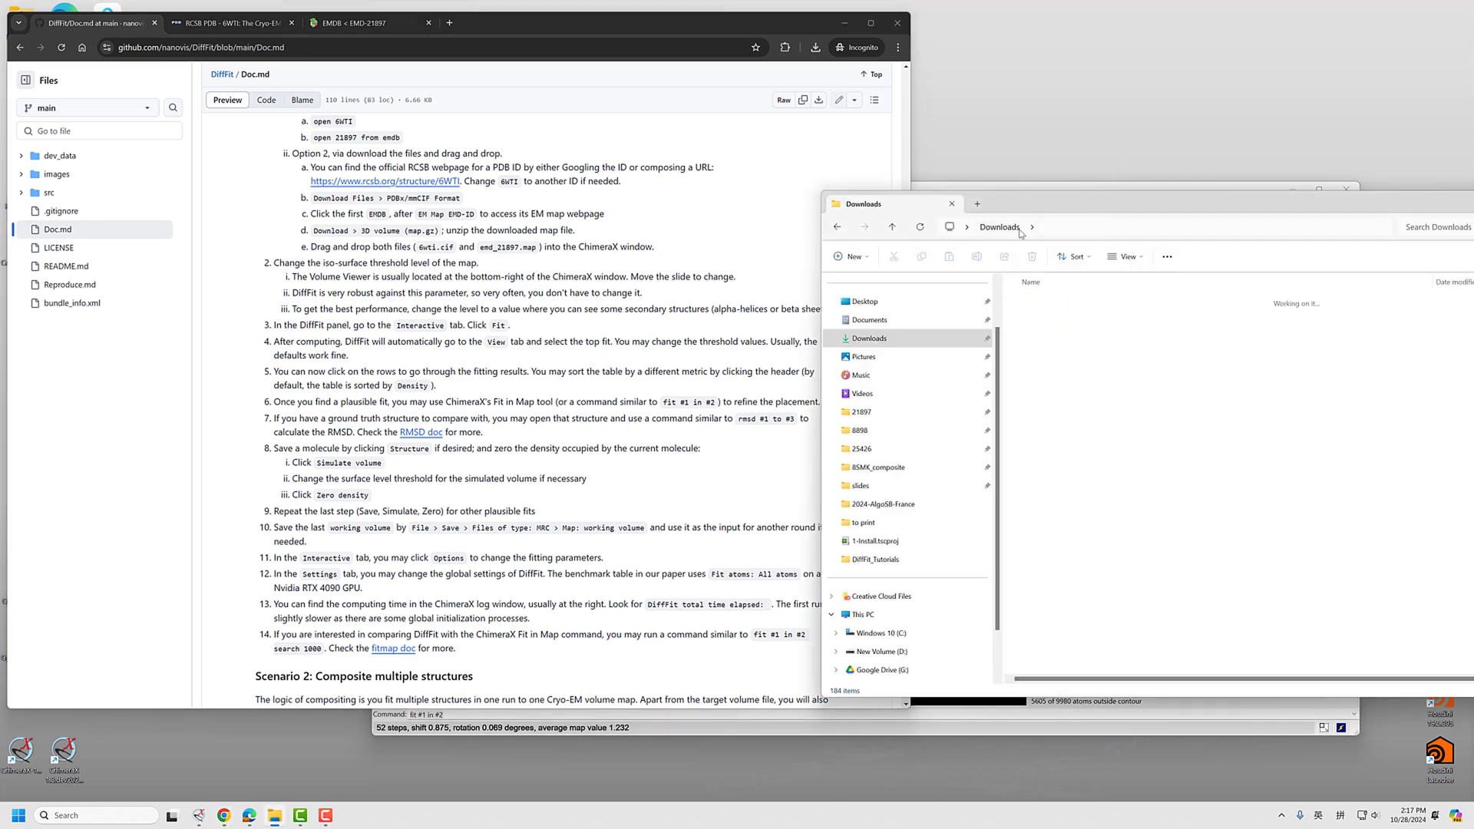
drag(1075, 210, 1374, 226)
click(1067, 192)
drag(1407, 350, 764, 447)
scroll(1068, 542, down, 2)
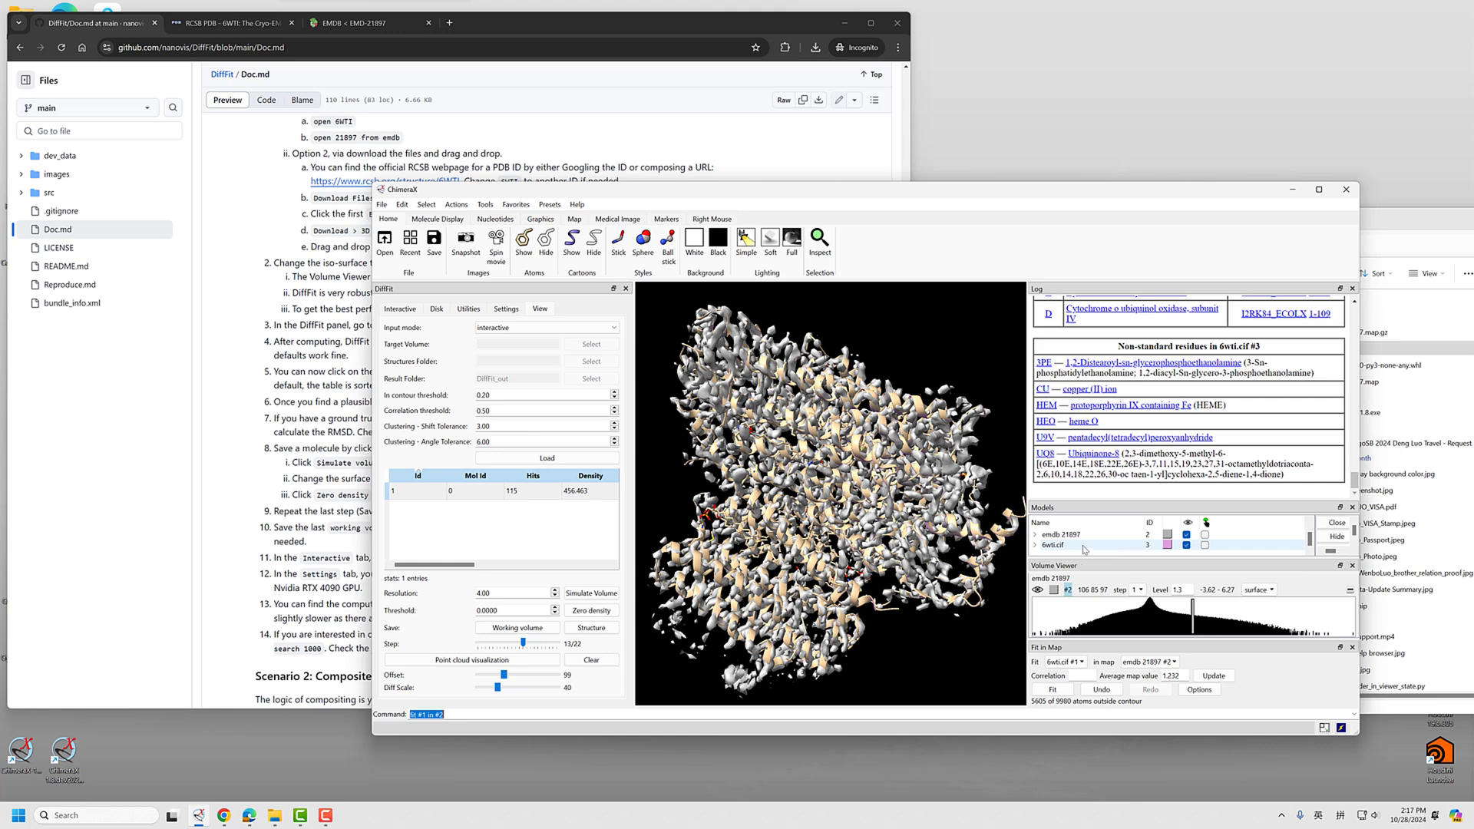
scroll(1084, 547, up, 1)
Step: Copy the command "rmsd #1 to #3" from the Doc and run it in ChimeraX to compare the fit with the ground truth
click(332, 462)
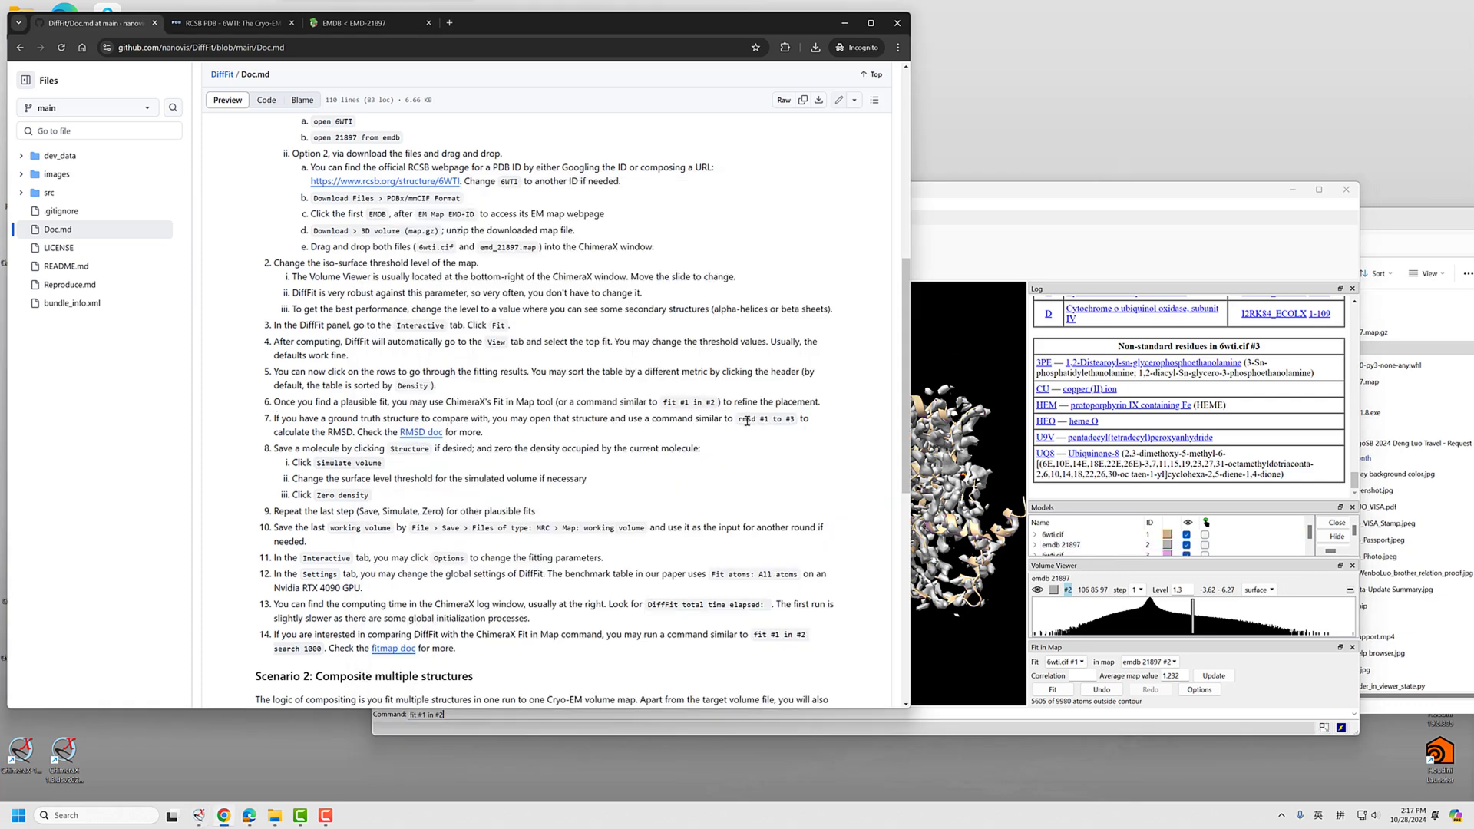
drag(739, 422, 795, 418)
key(ctrl+c)
click(1001, 713)
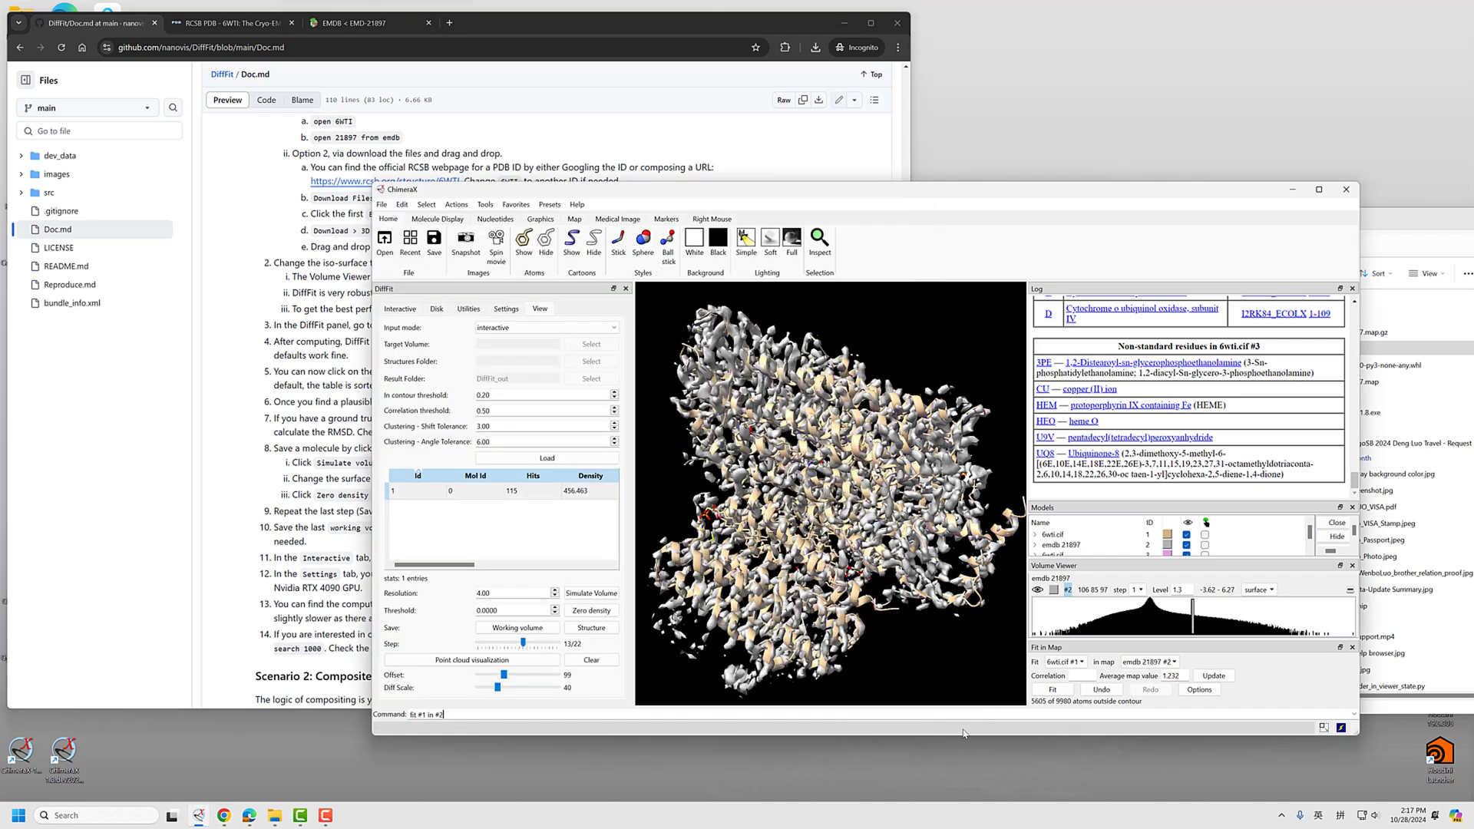
key(ctrl+v)
key(Return)
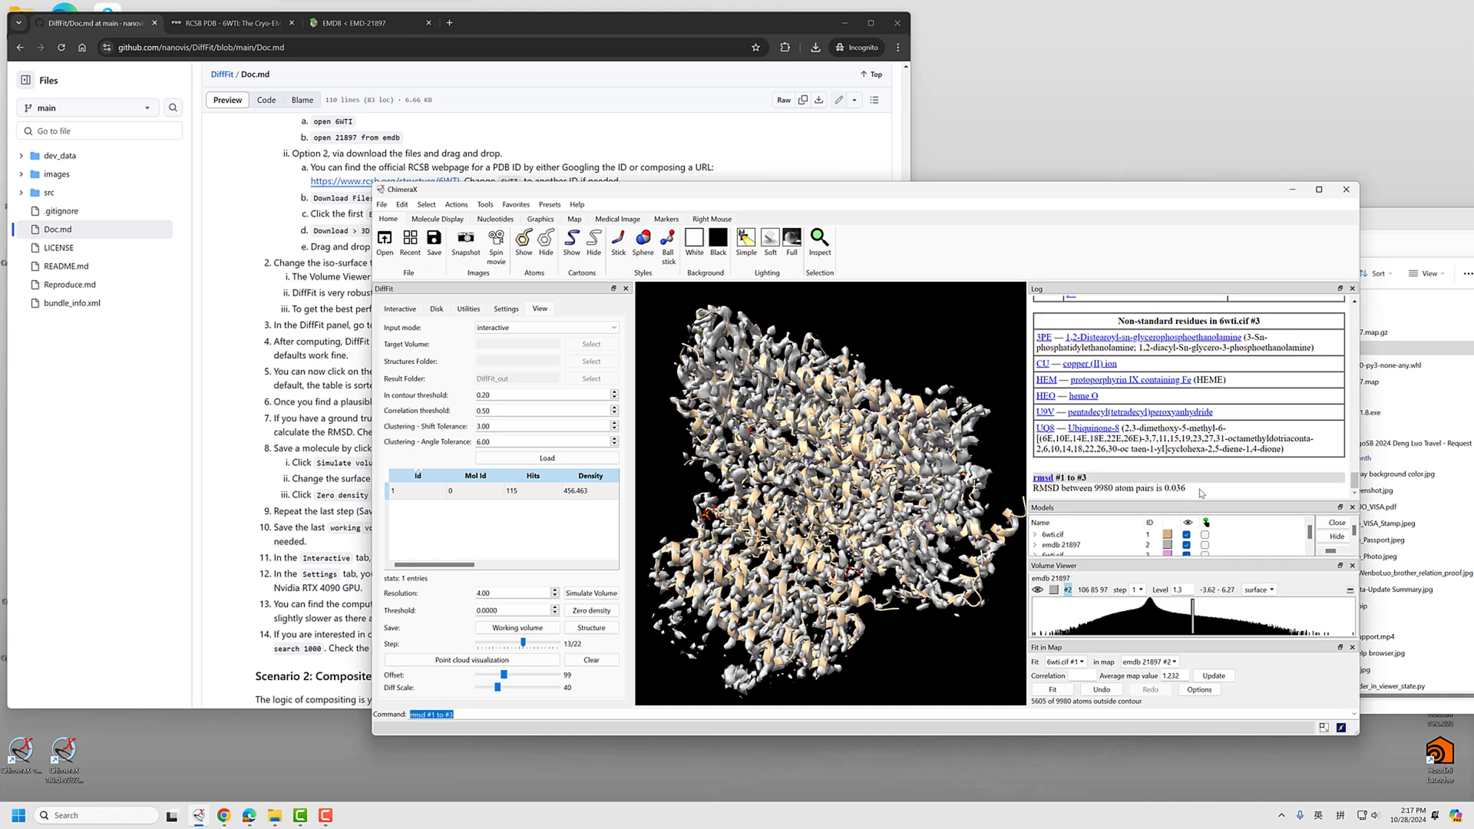
drag(1187, 489, 1169, 491)
click(1166, 488)
Step: Check the Doc's instructions on saving and zeroing density, and close the ground truth structure 6wti.cif #3 in ChimeraX
click(283, 366)
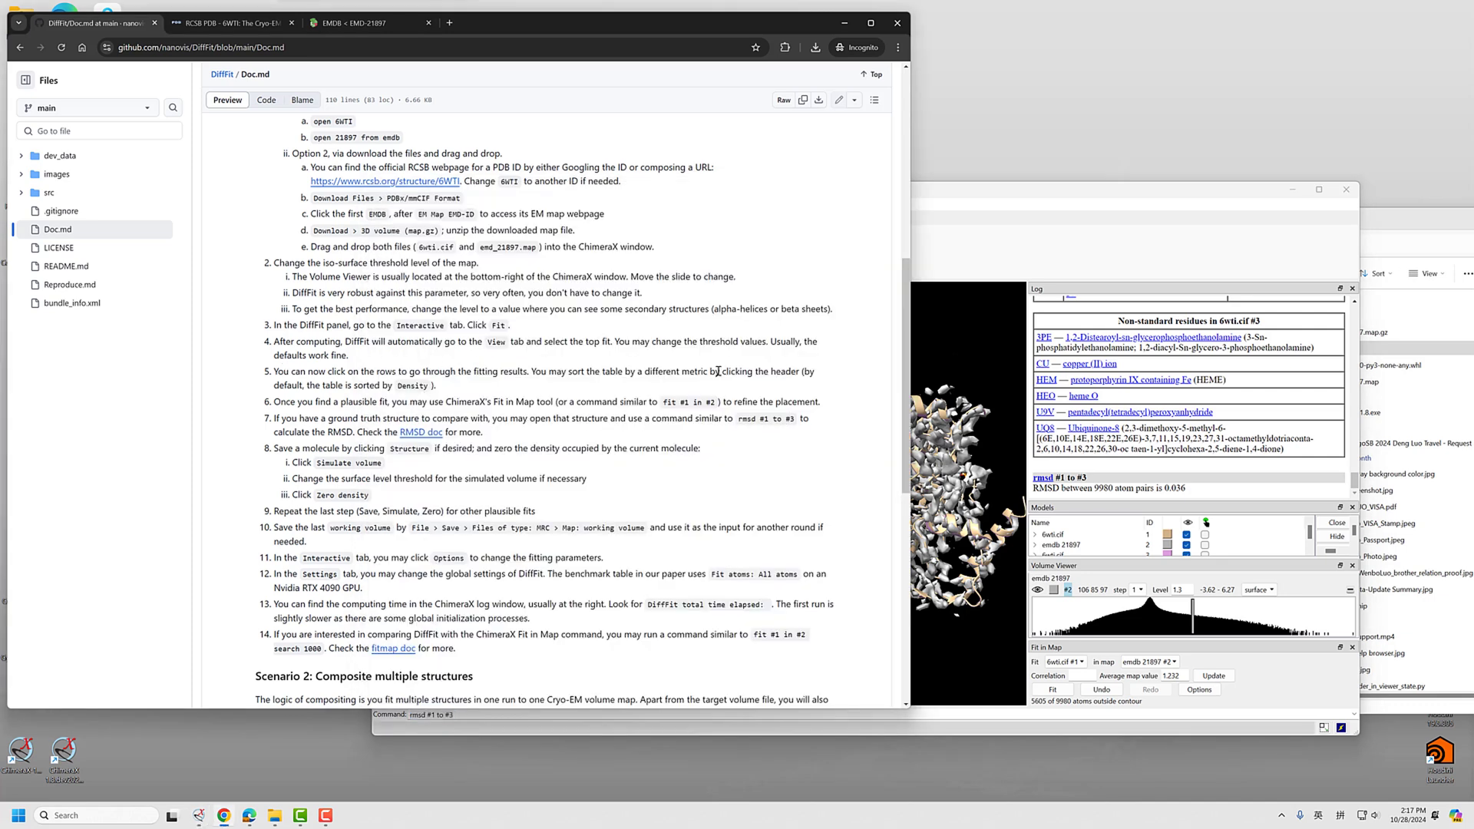
scroll(508, 424, down, 1)
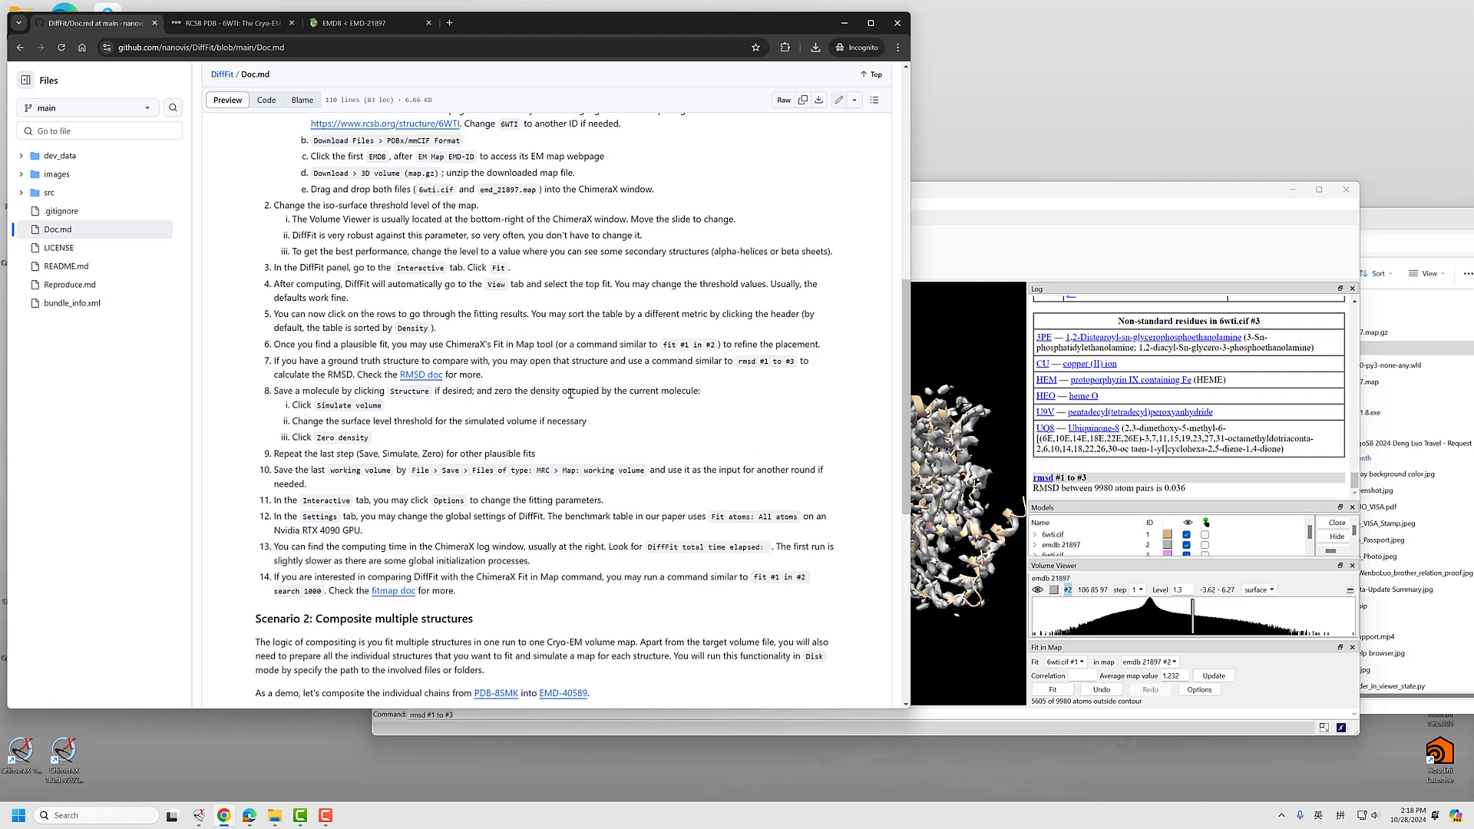
click(999, 196)
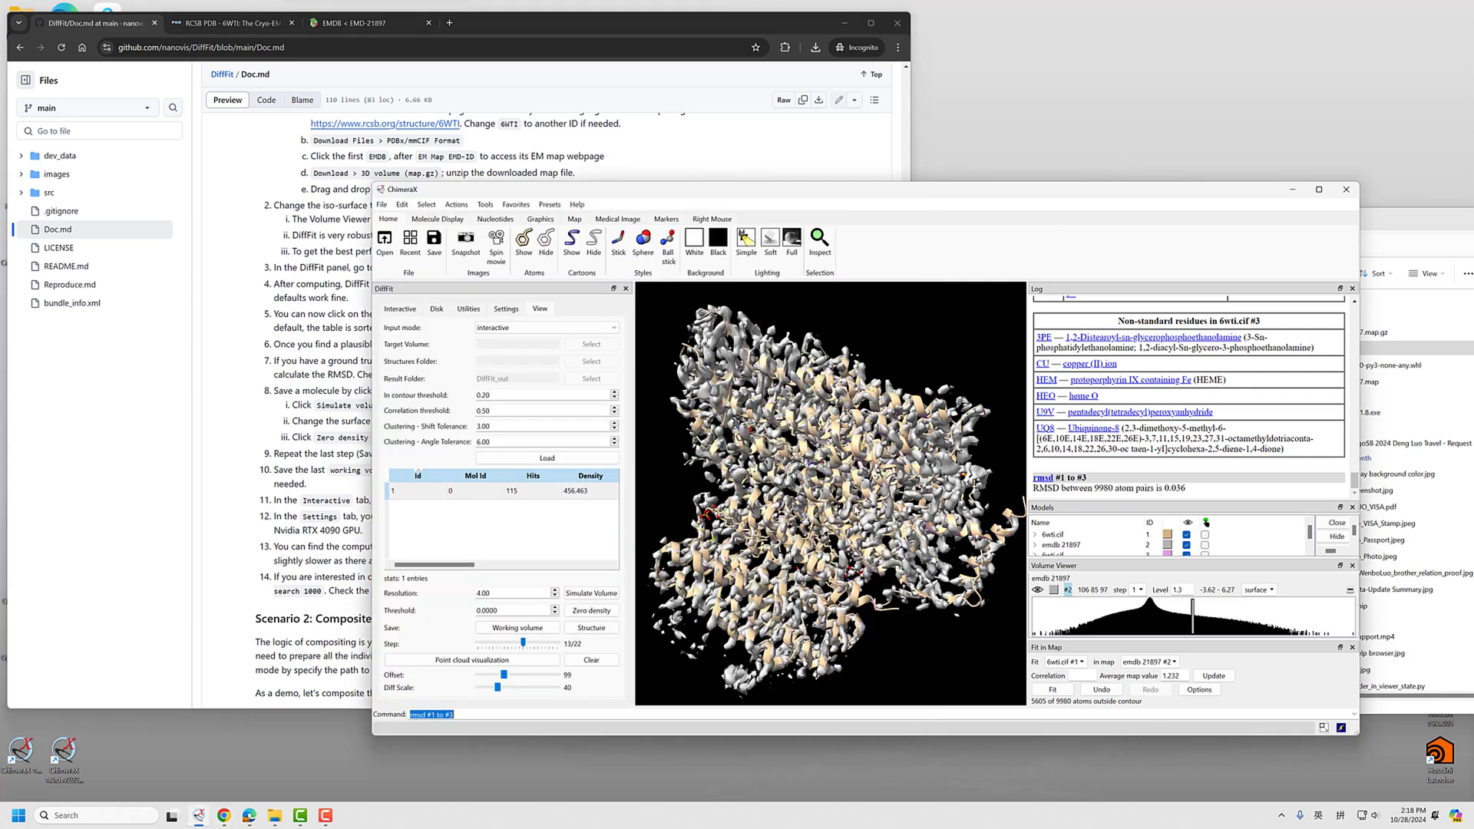
drag(857, 510, 843, 473)
scroll(1106, 547, down, 1)
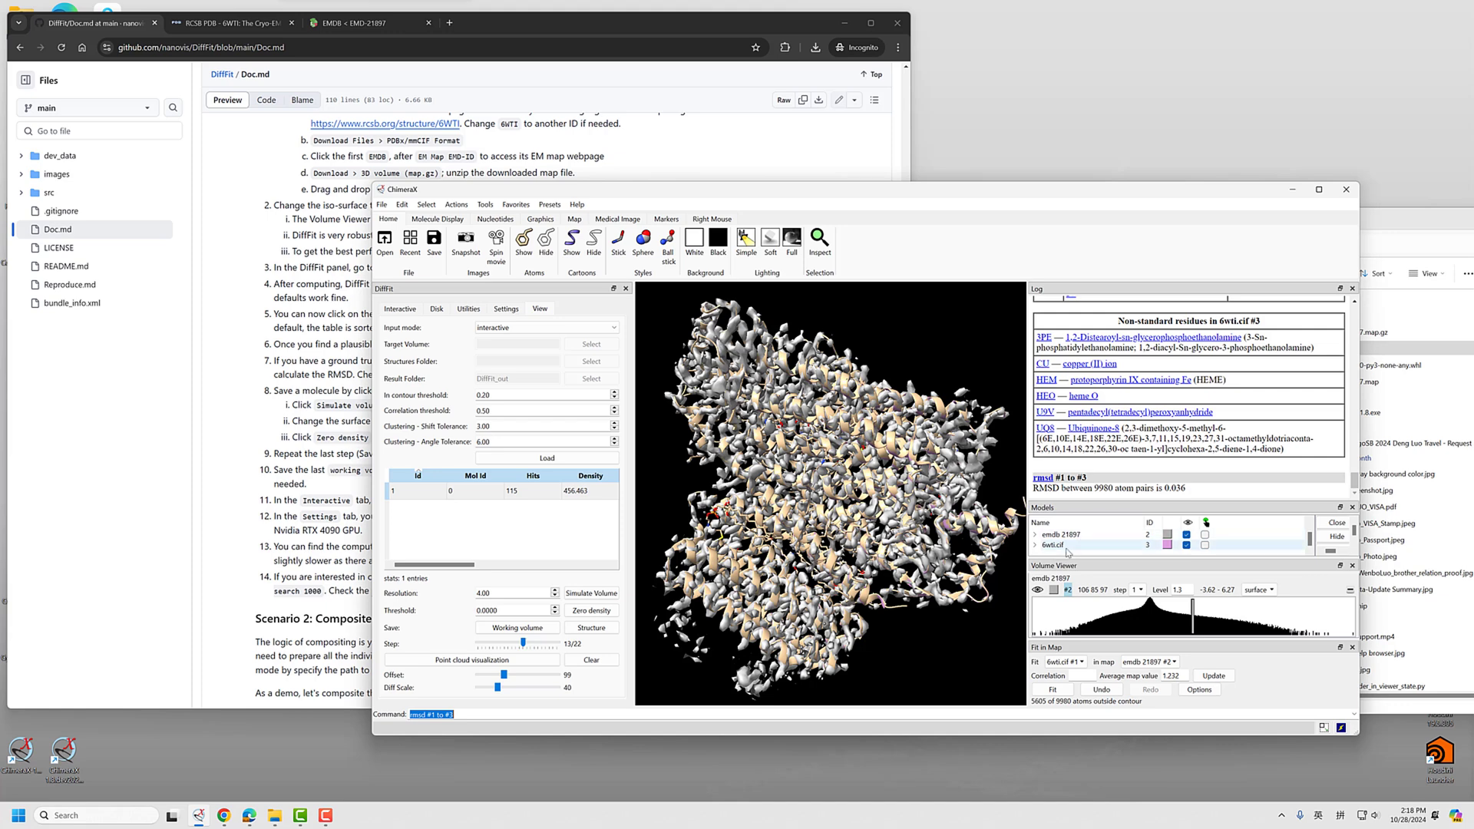
click(1066, 548)
click(1336, 523)
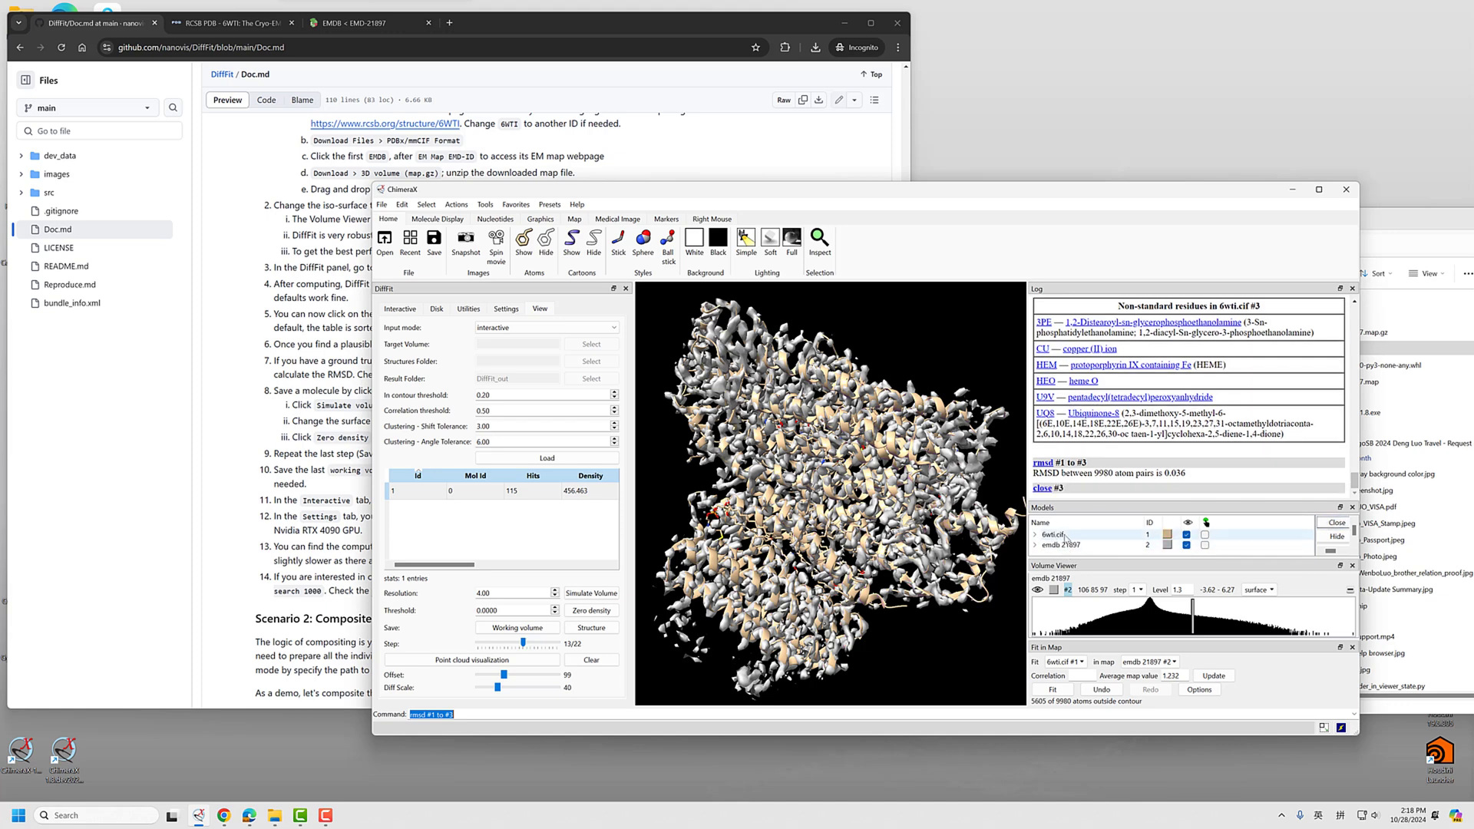
Step: Preview DiffFit's save dialog for the fitted 6wti.cif structure and cancel it without saving
click(1074, 536)
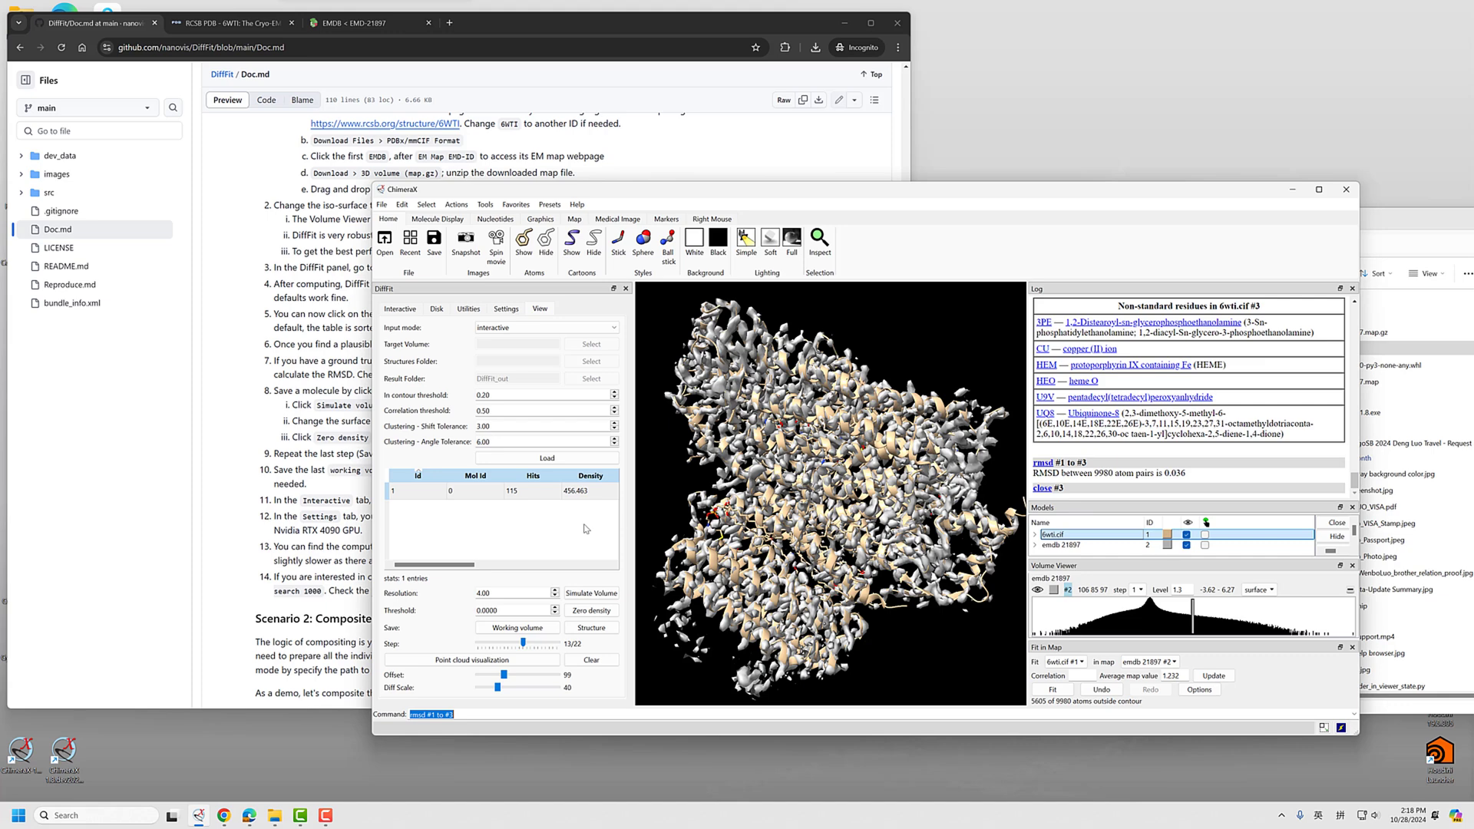
click(514, 526)
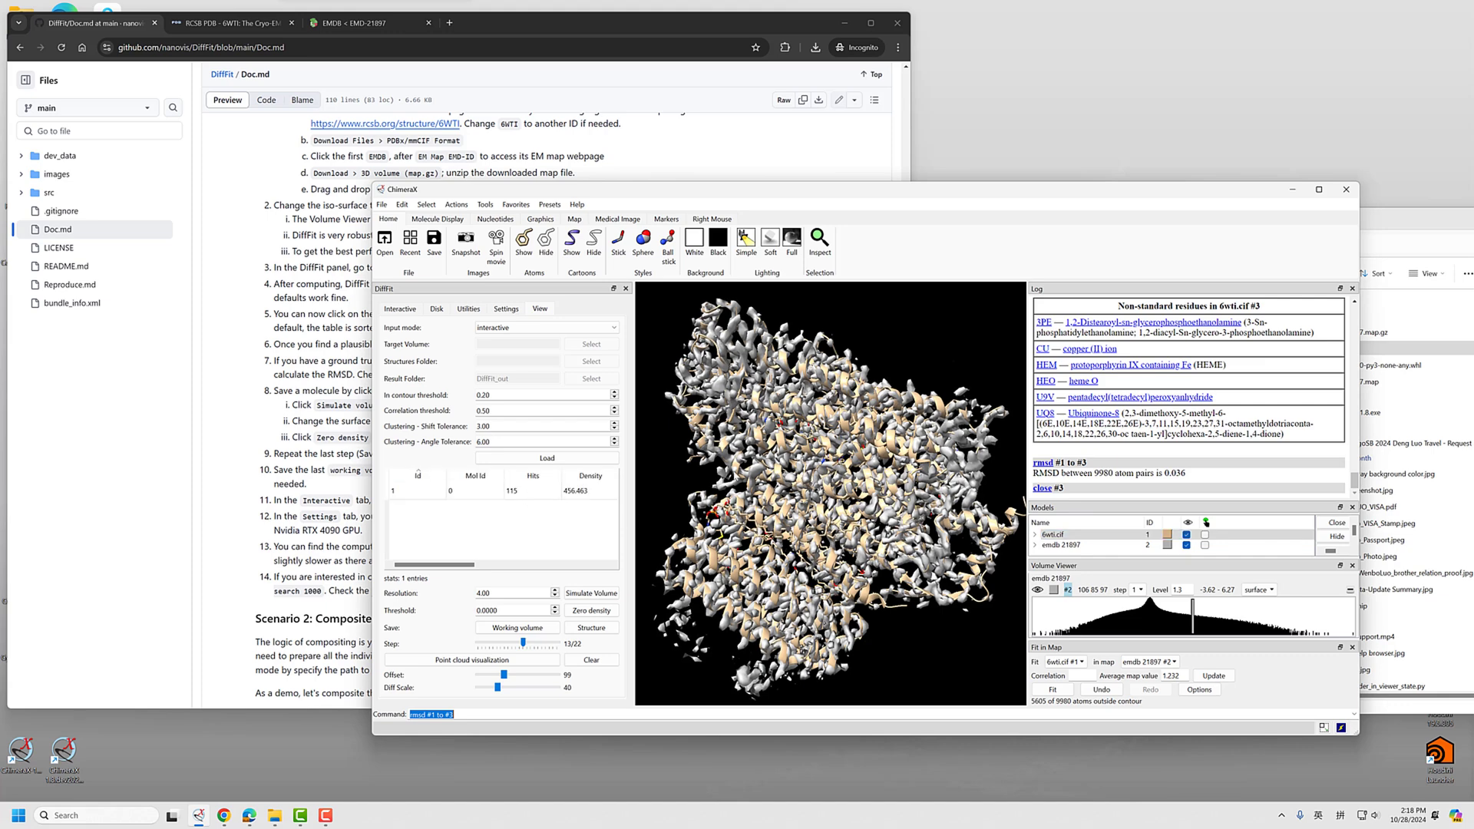
click(381, 204)
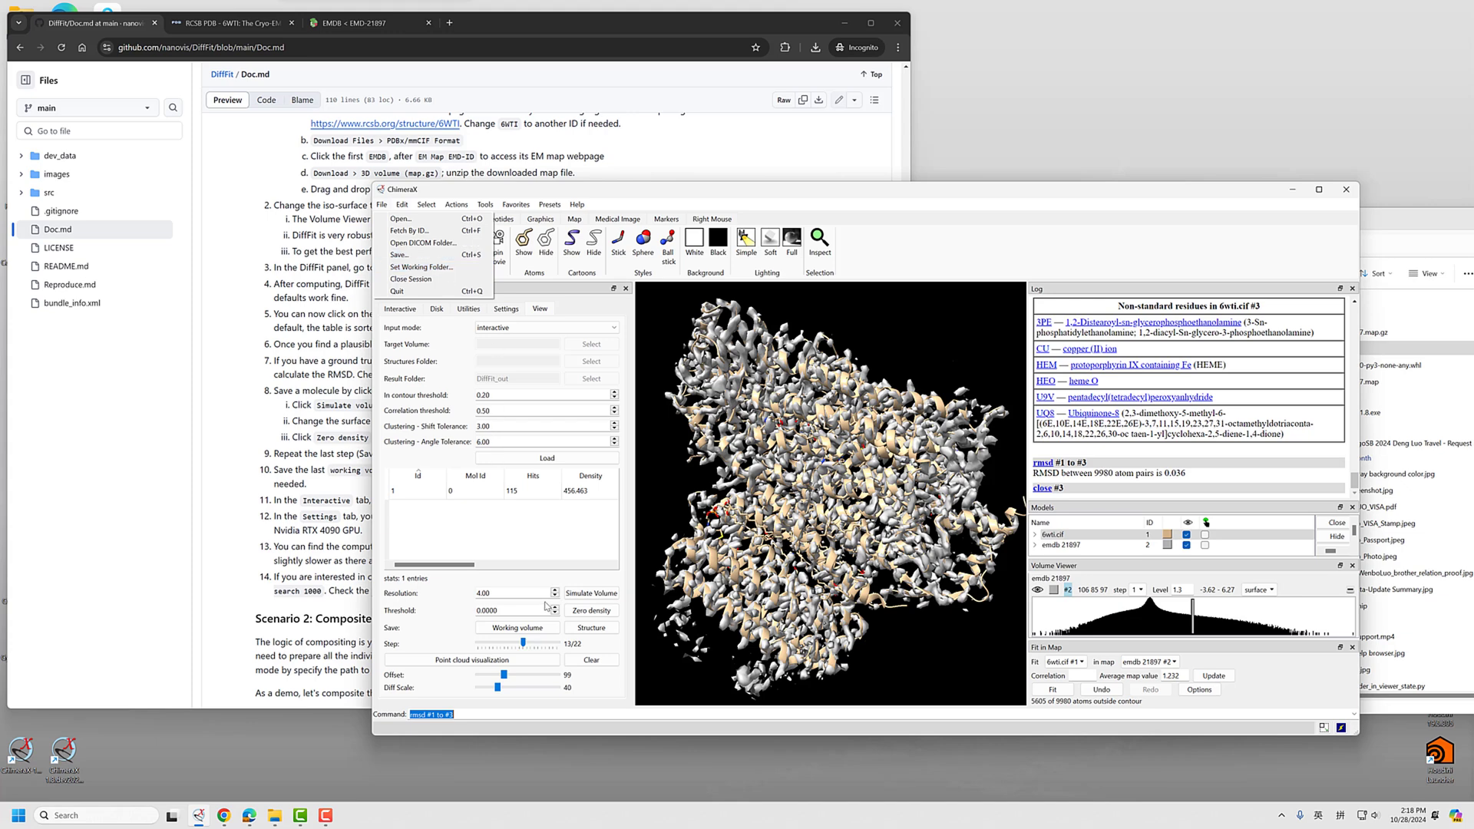
click(497, 537)
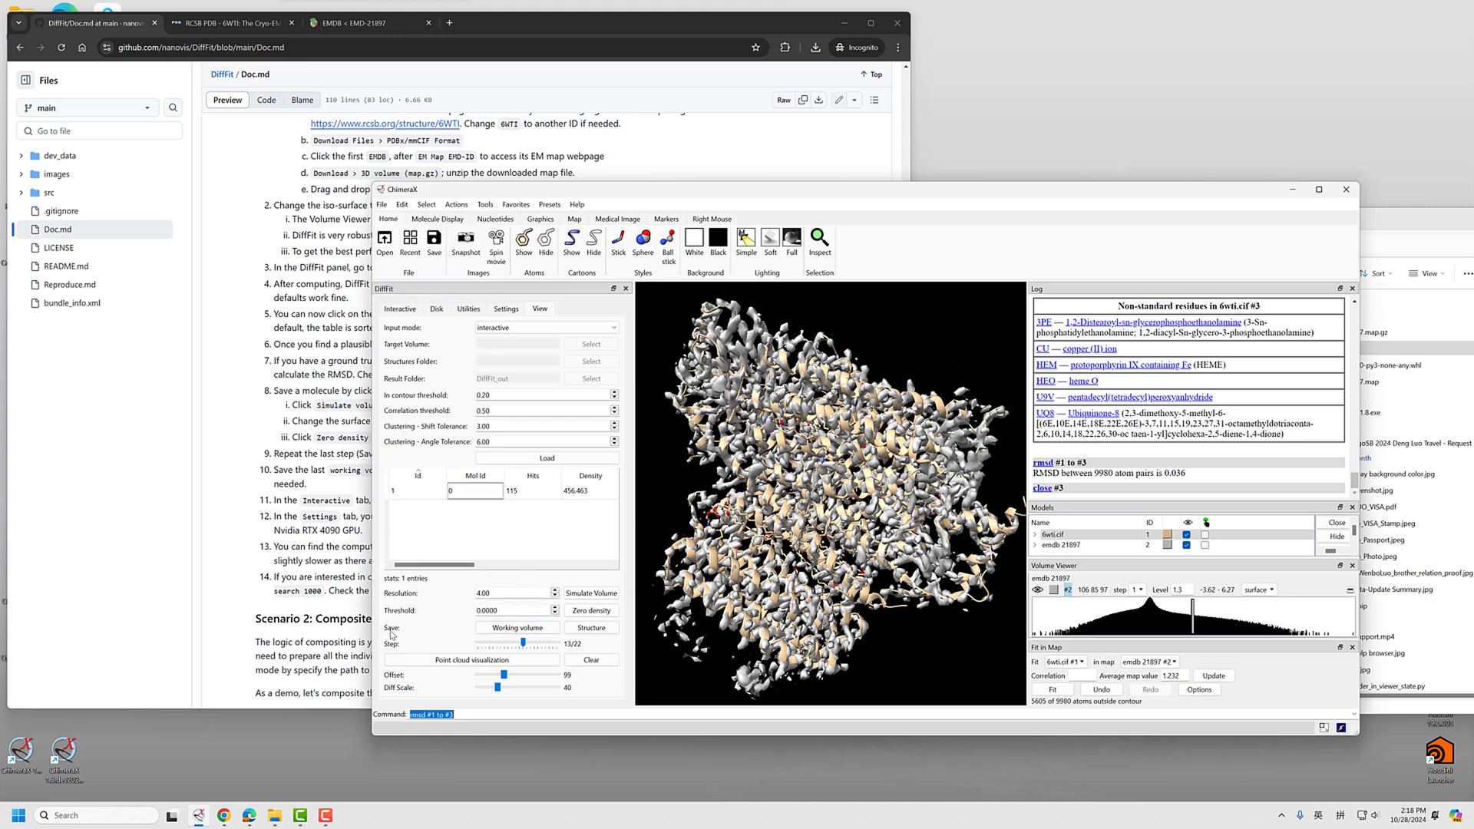
click(592, 629)
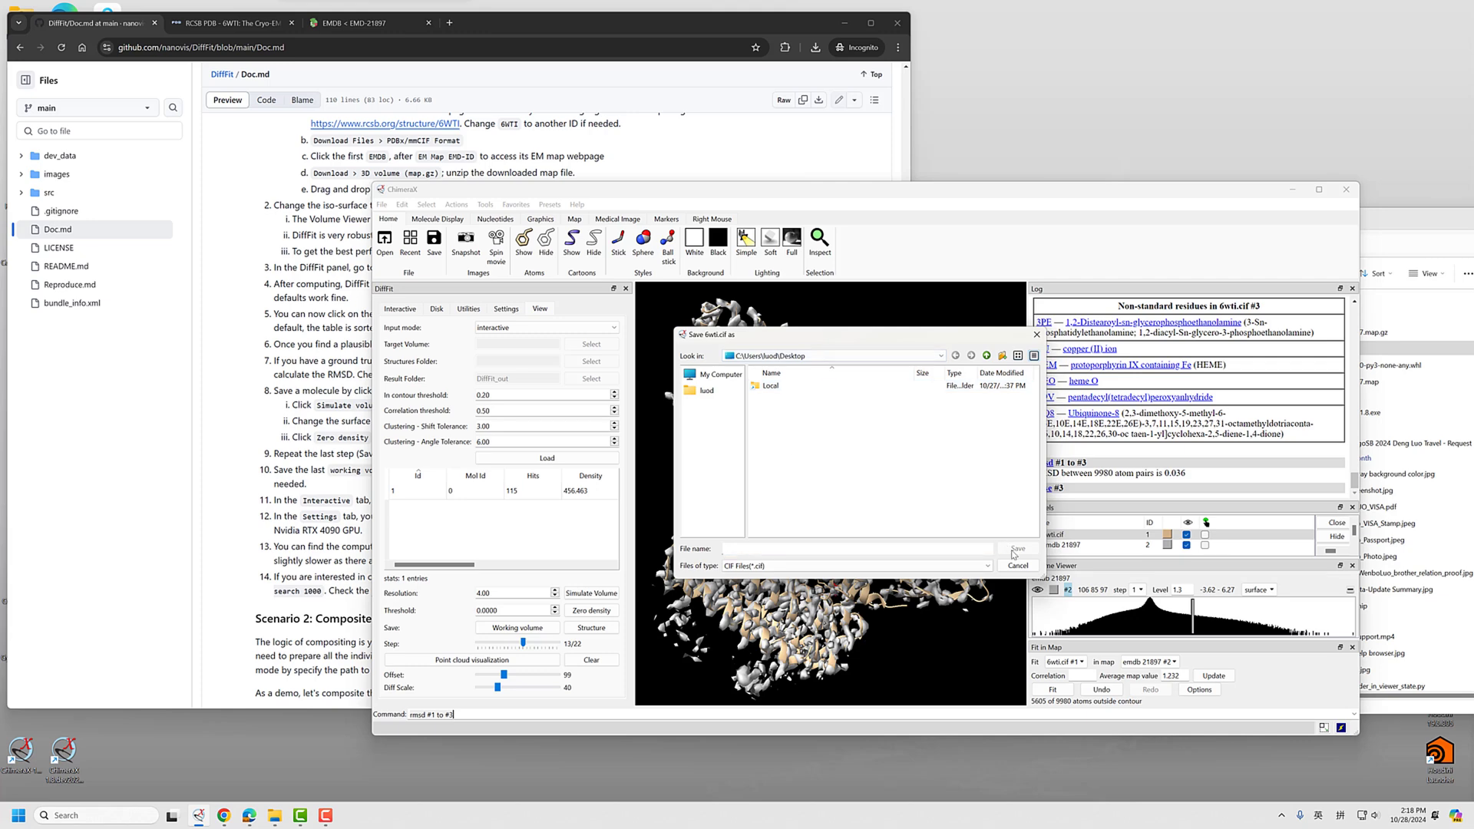
click(1015, 565)
Step: Simulate a volume from the fitted 6wti.cif at resolution 4.00 and inspect its surface against the map
drag(787, 546, 847, 548)
scroll(780, 517, down, 3)
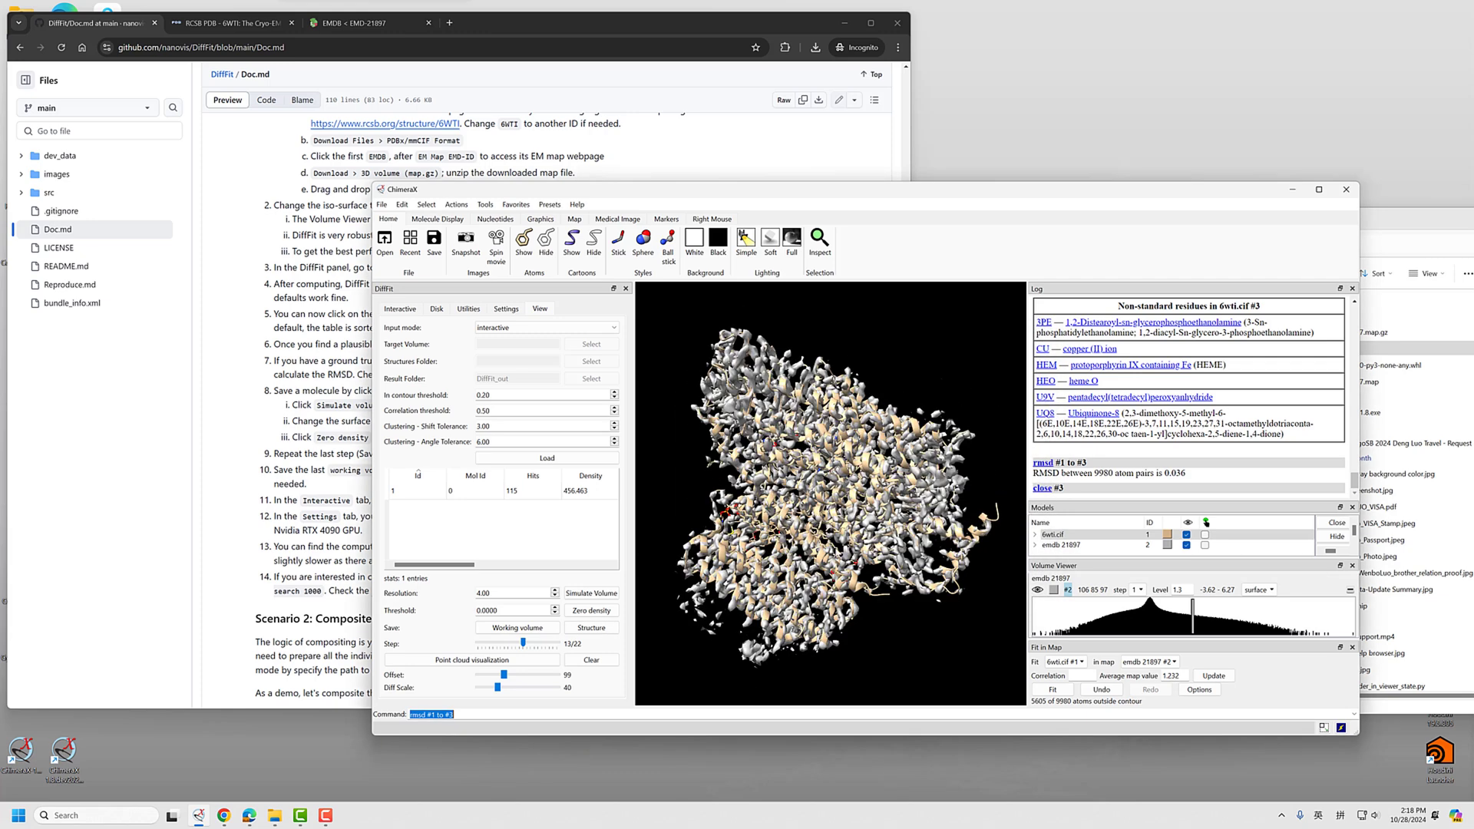
drag(681, 499, 731, 479)
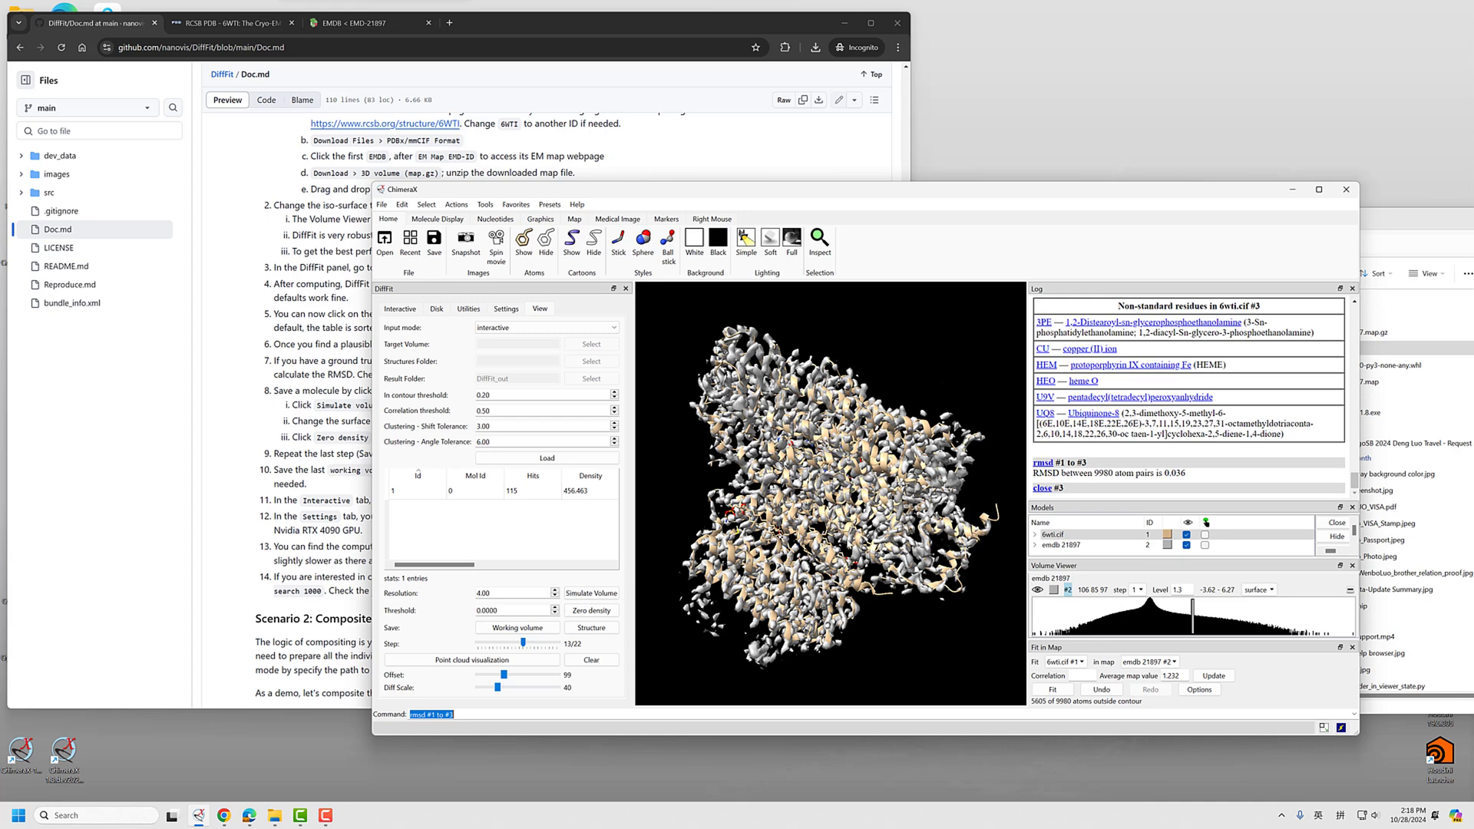
drag(680, 485, 706, 491)
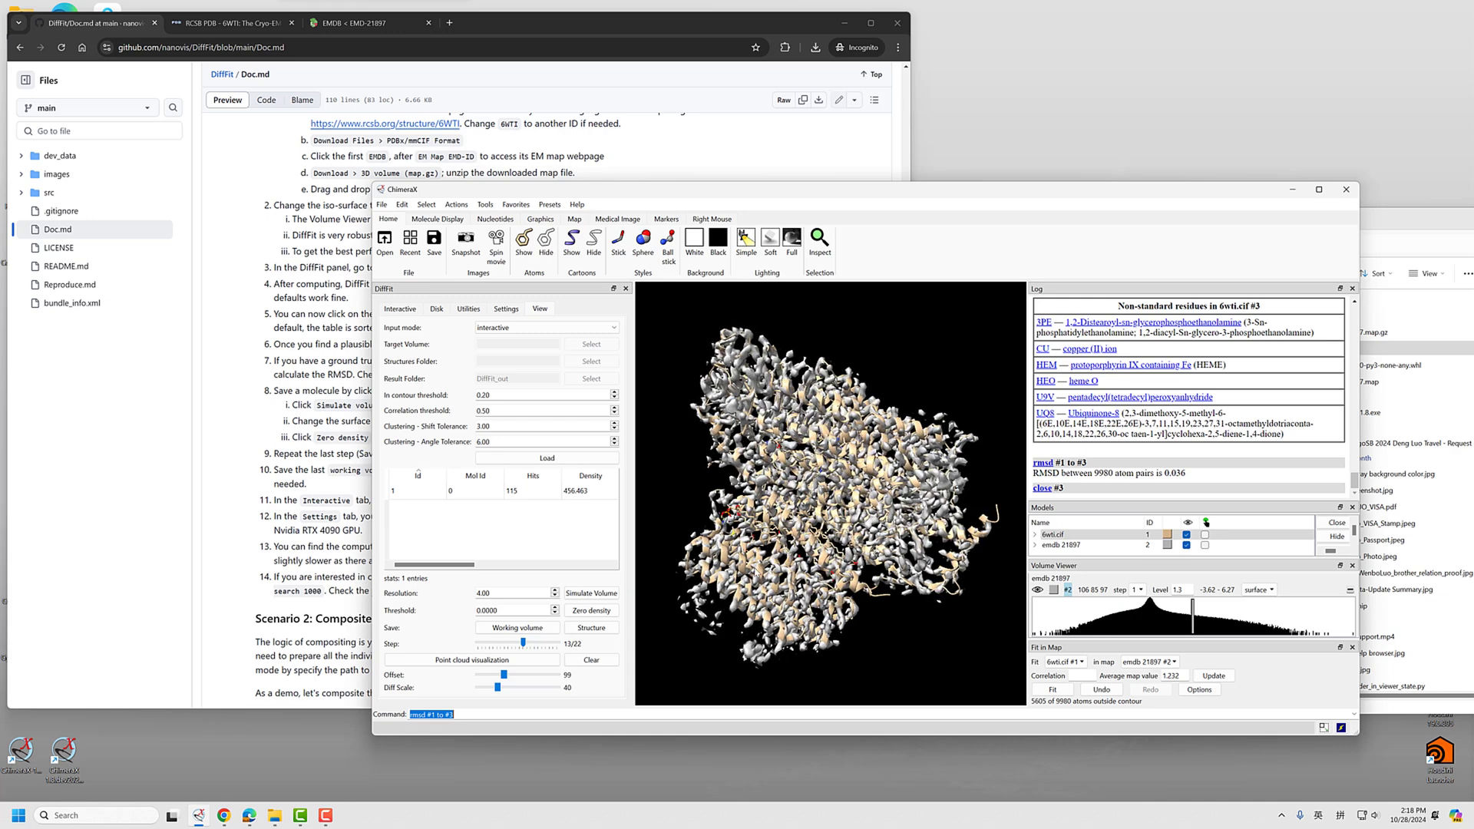
click(608, 595)
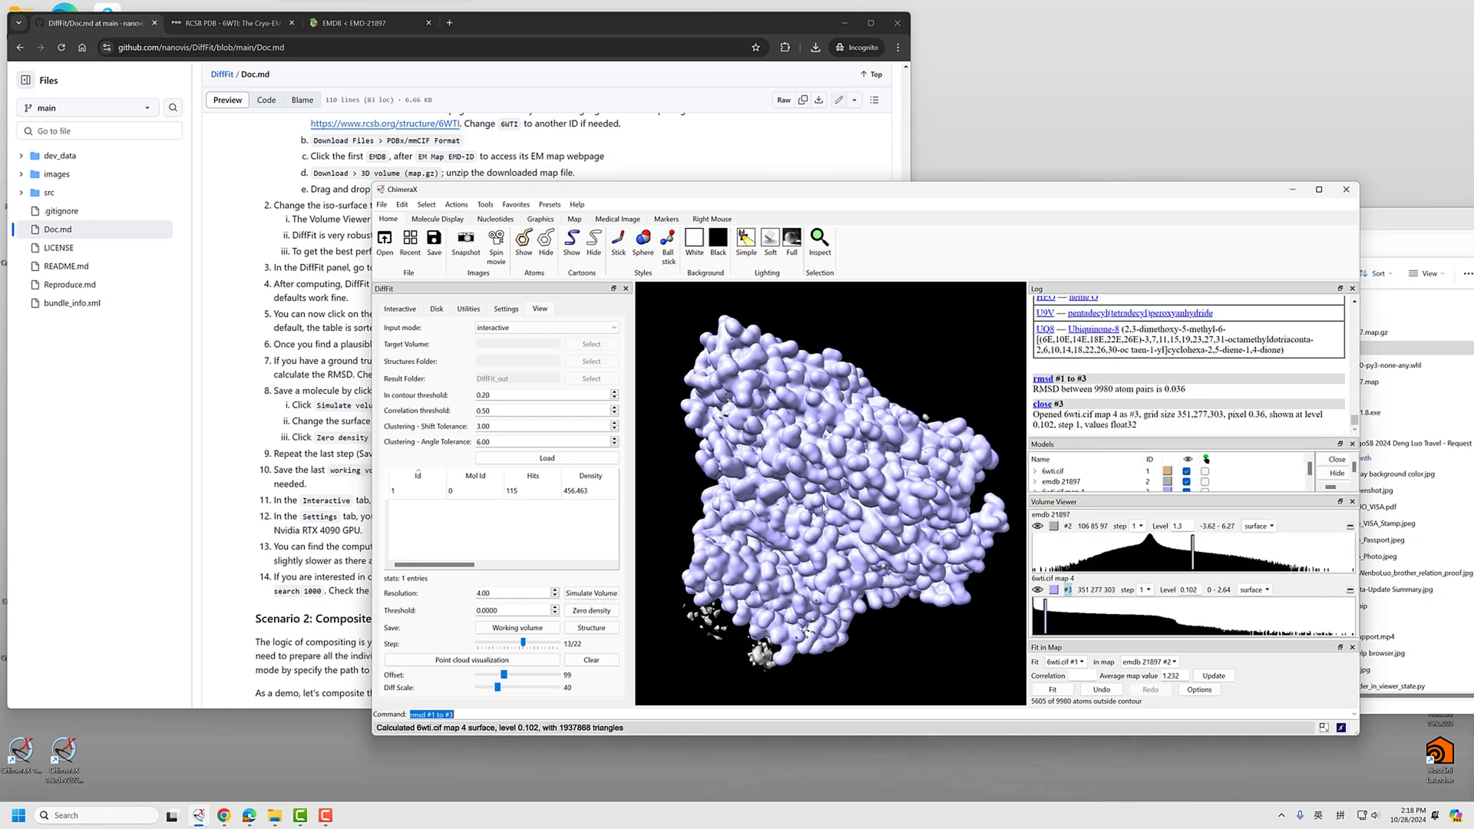
scroll(824, 508, down, 6)
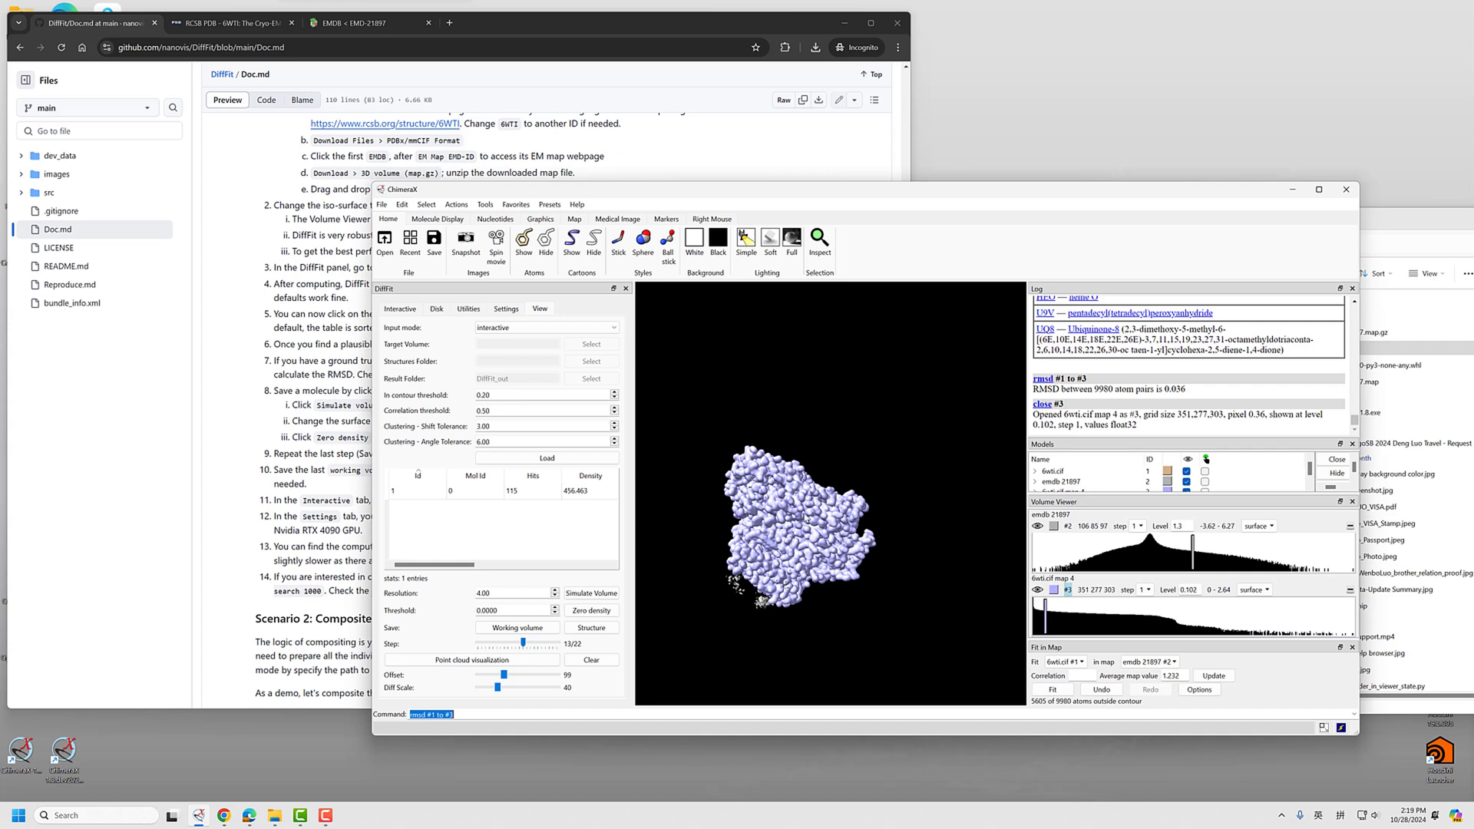
mouse_move(800, 553)
mouse_down()
mouse_move(825, 554)
mouse_move(799, 555)
mouse_up()
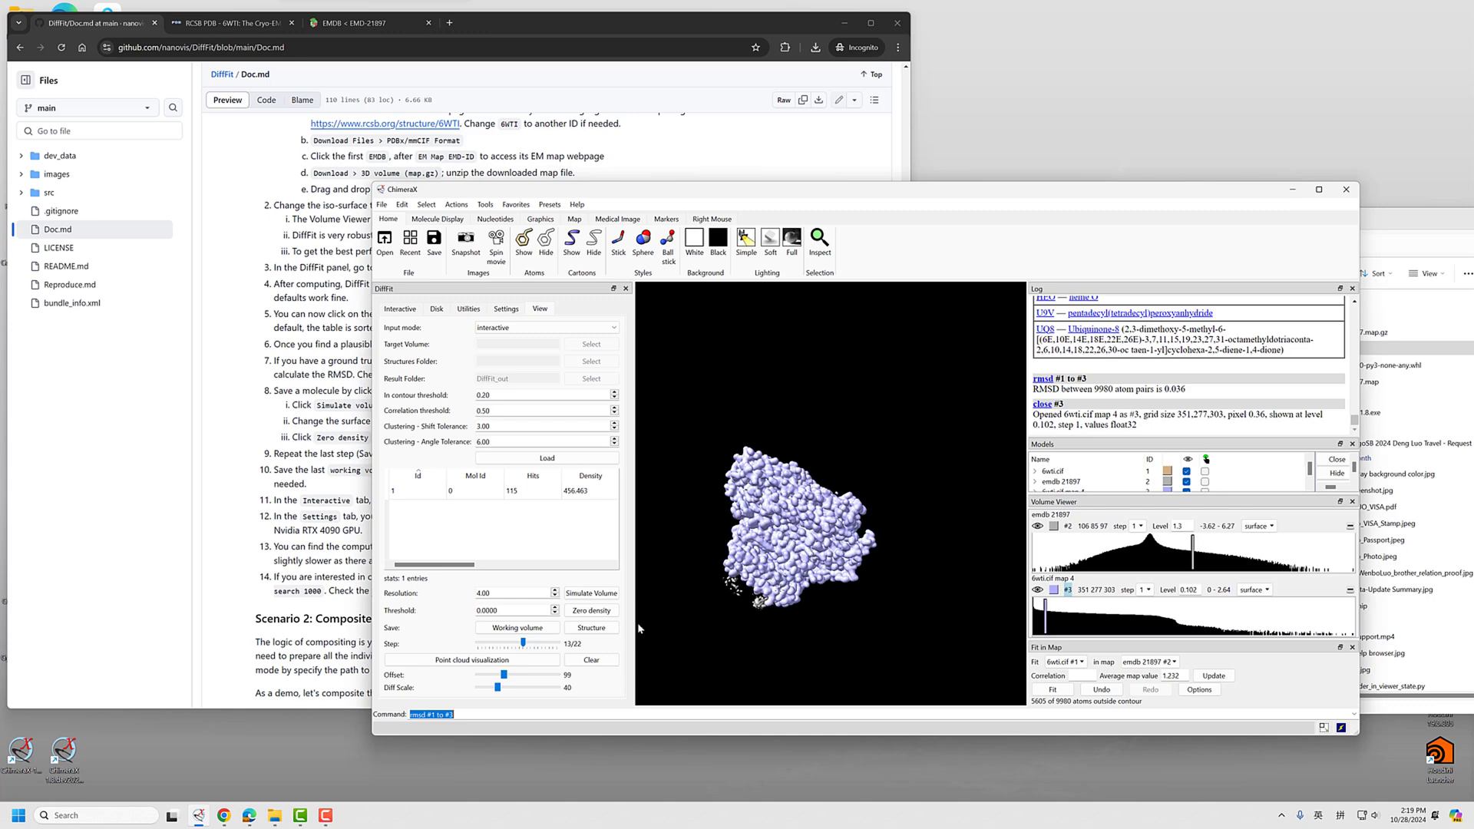
Step: Zero the density occupied by the fitted molecule, and hide 6wti.cif and emdb 21897 to isolate the working volume
click(592, 611)
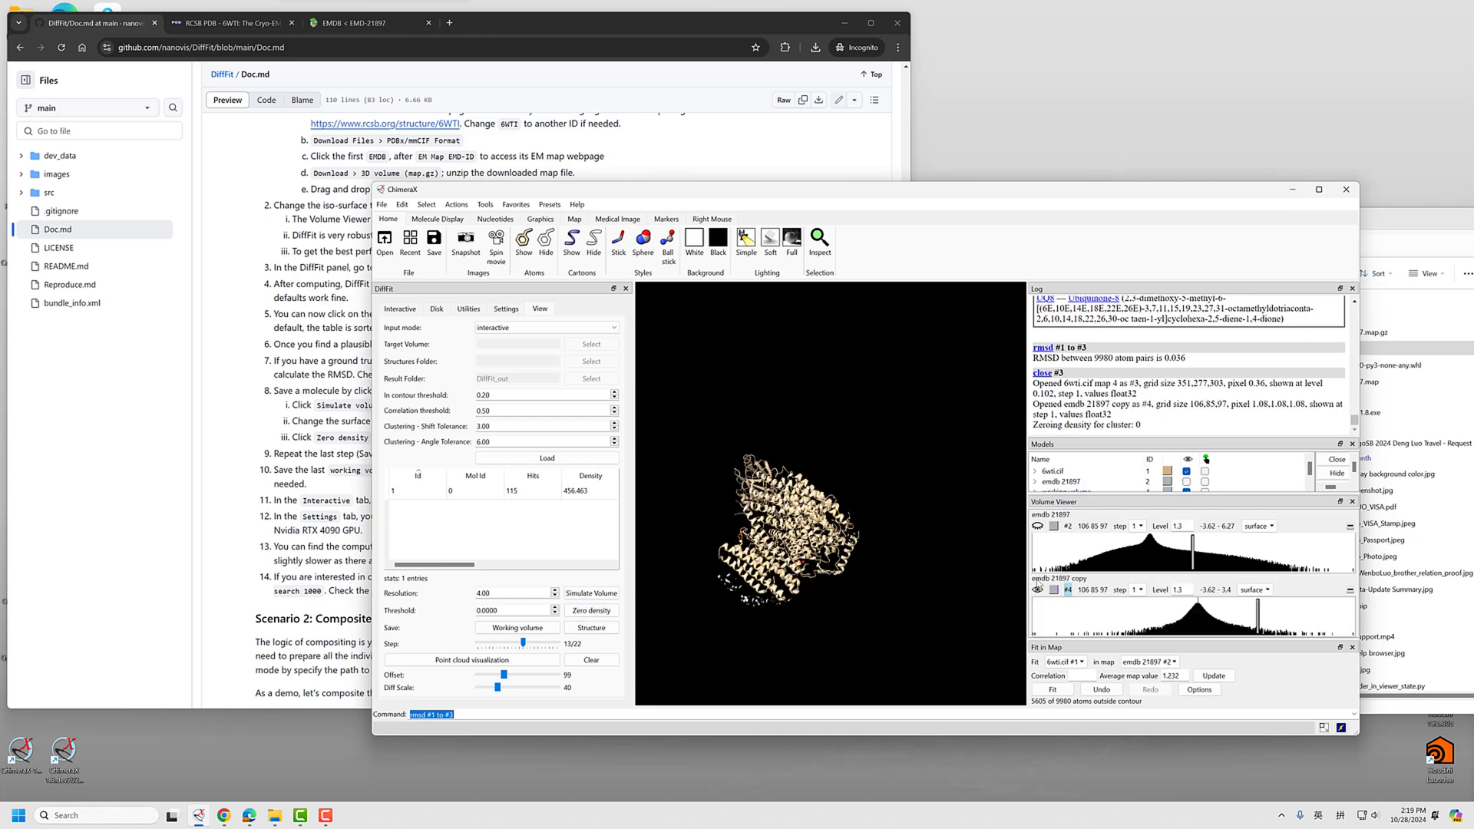
drag(1108, 437, 1110, 411)
click(1187, 455)
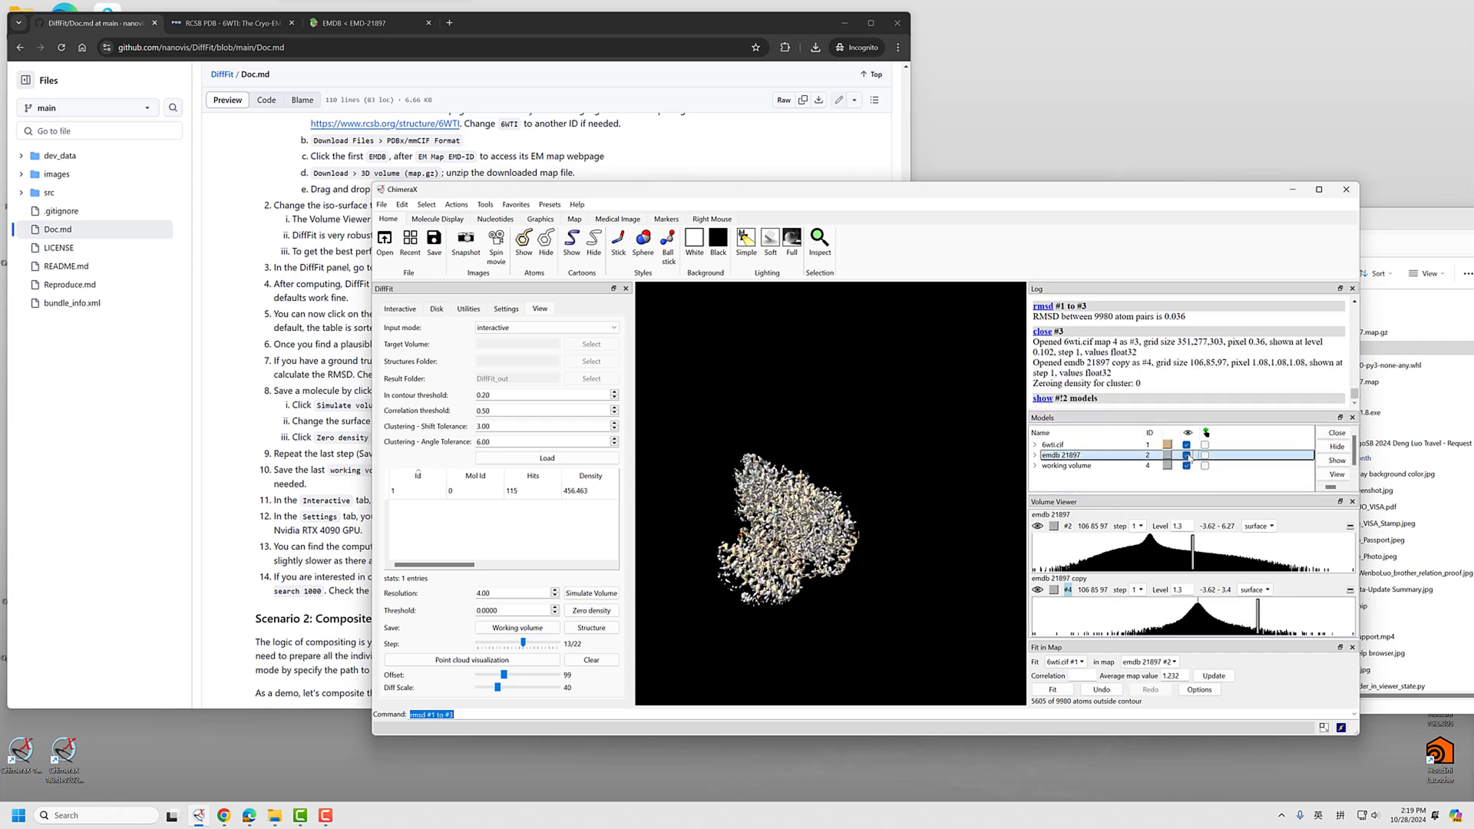
click(1187, 455)
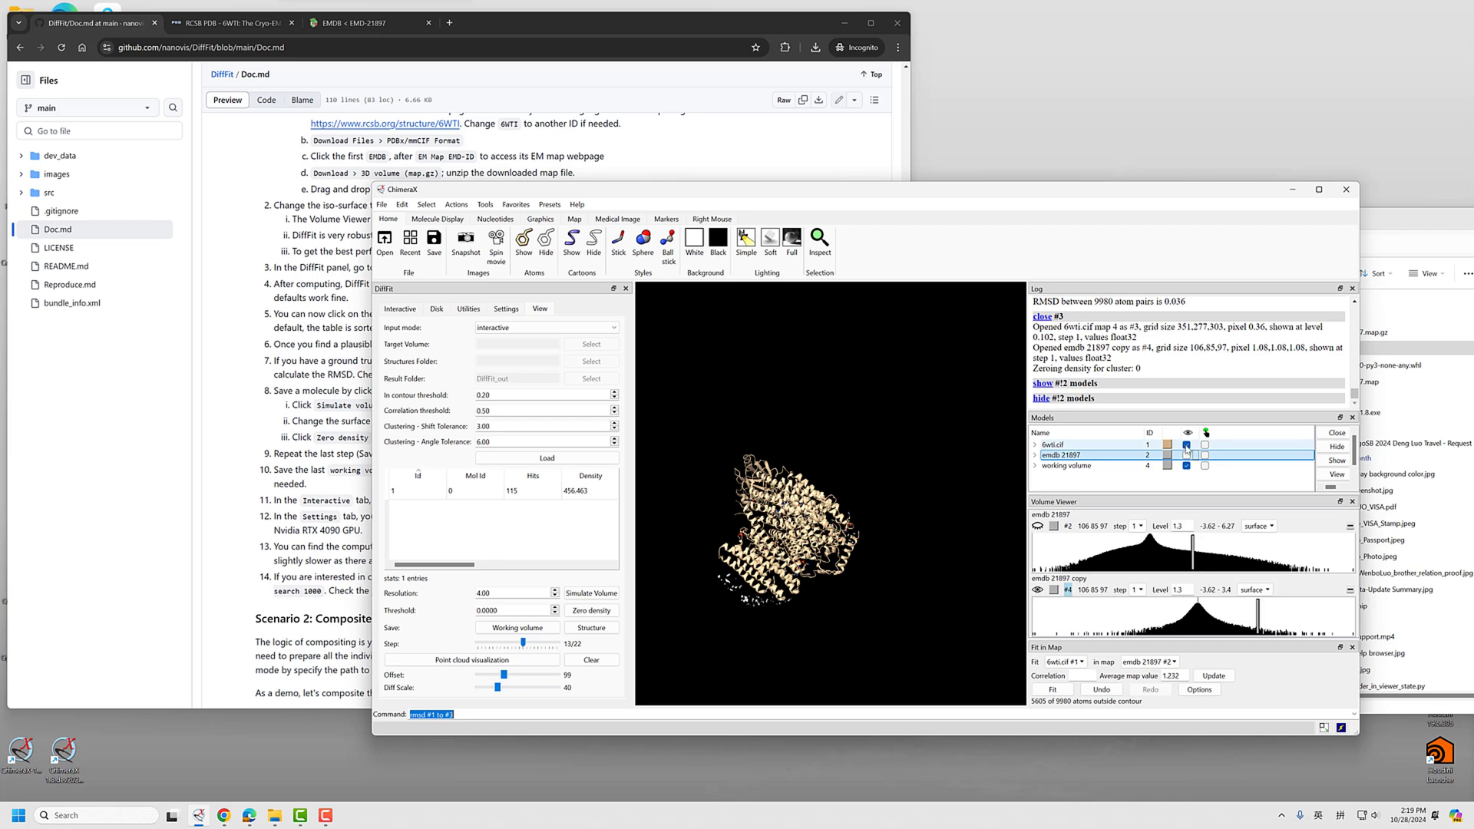
click(1187, 445)
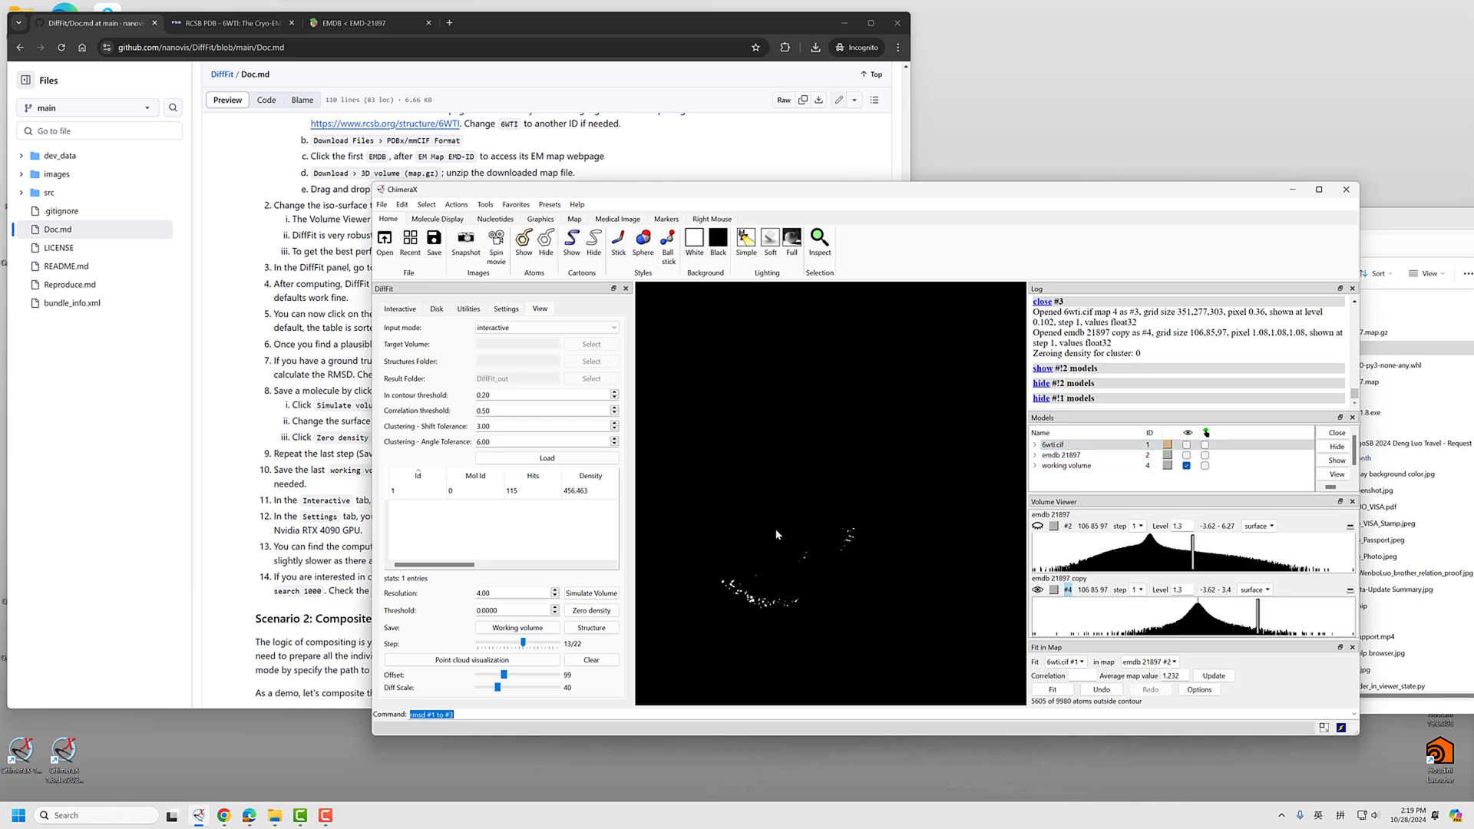
Step: Preview DiffFit's save dialog for the working volume as an MRC density map and cancel it without saving
click(515, 630)
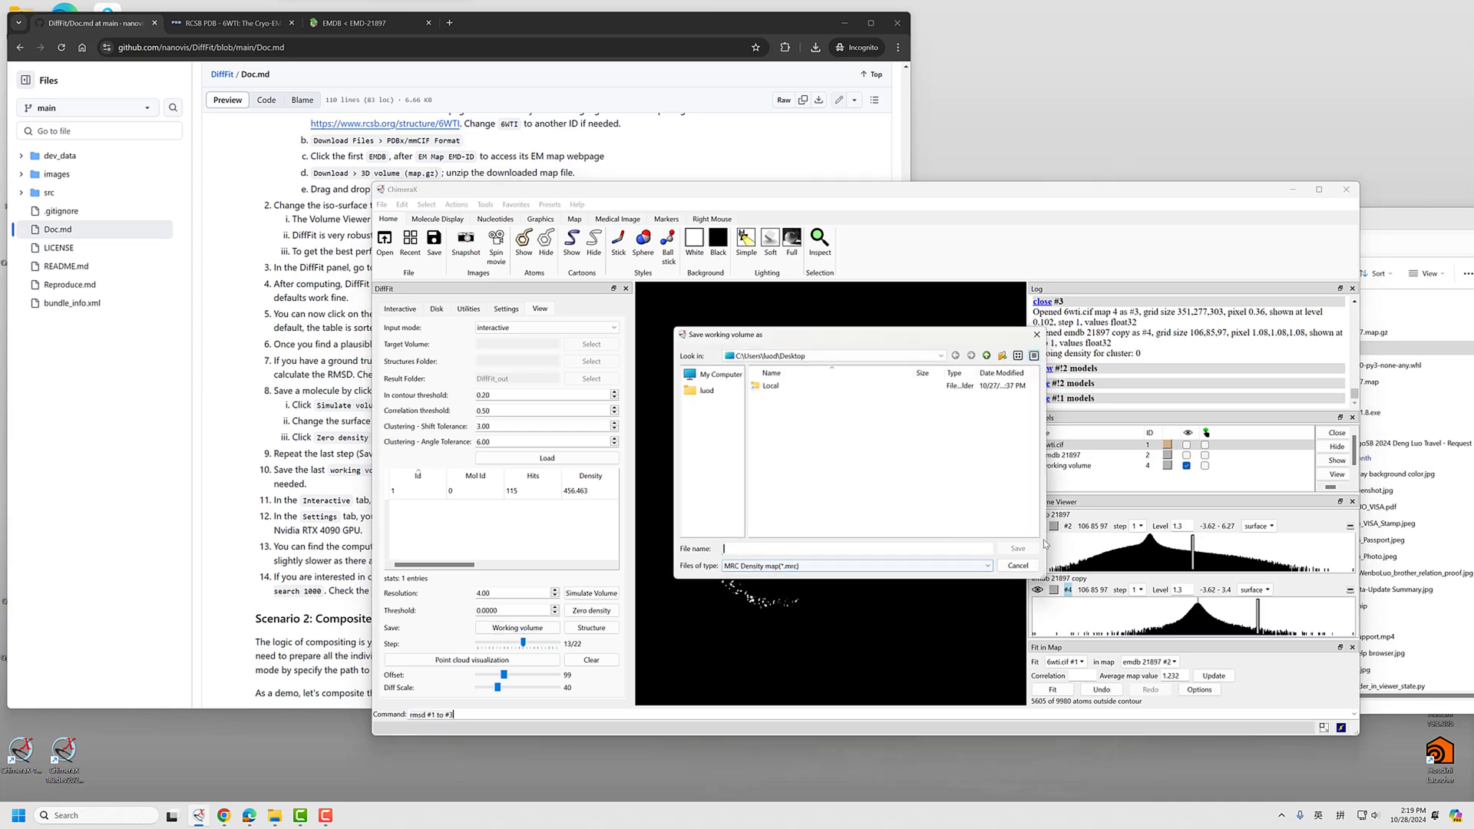
click(1018, 565)
click(1090, 466)
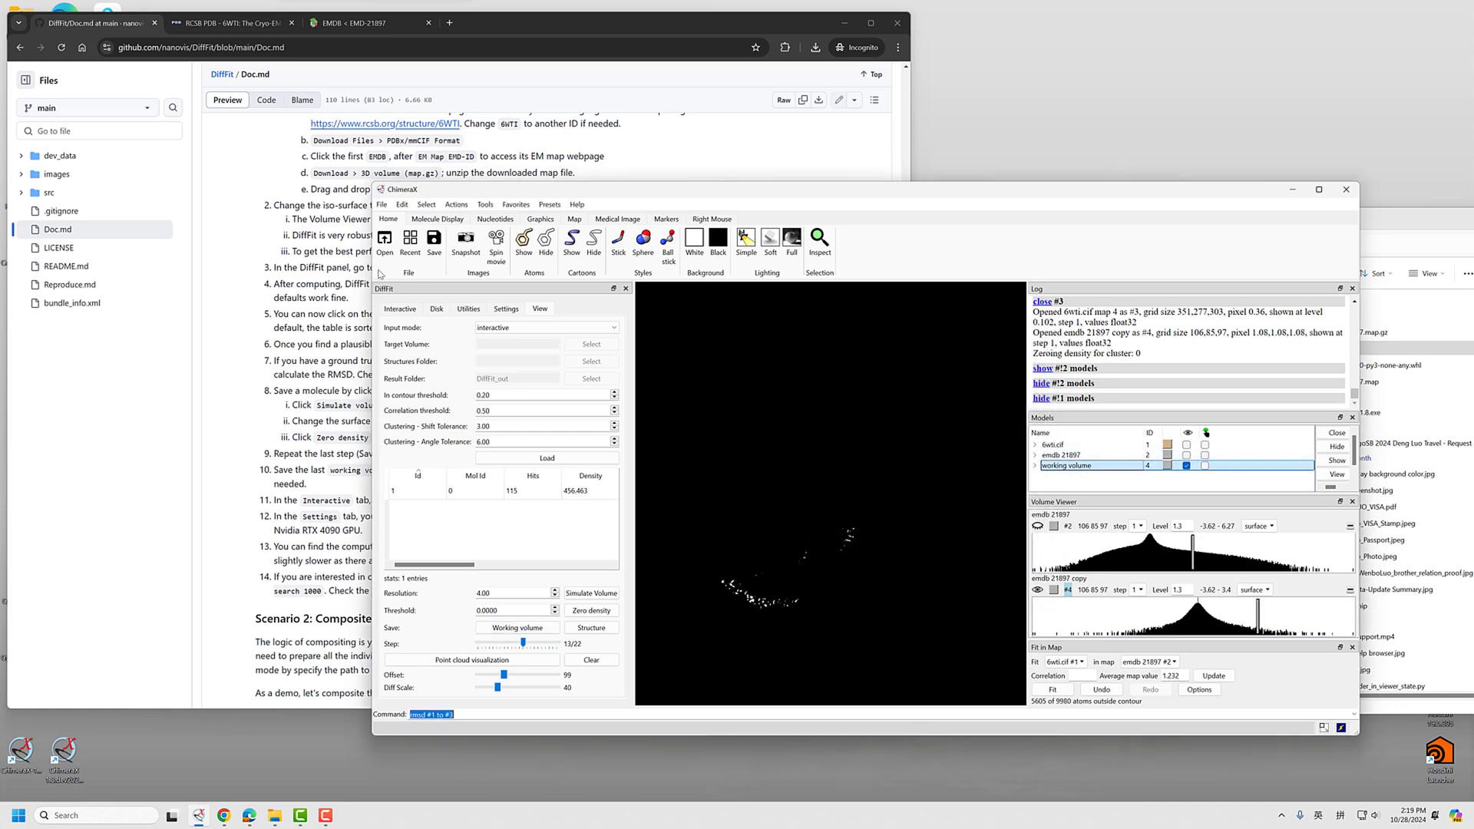
click(384, 208)
click(492, 537)
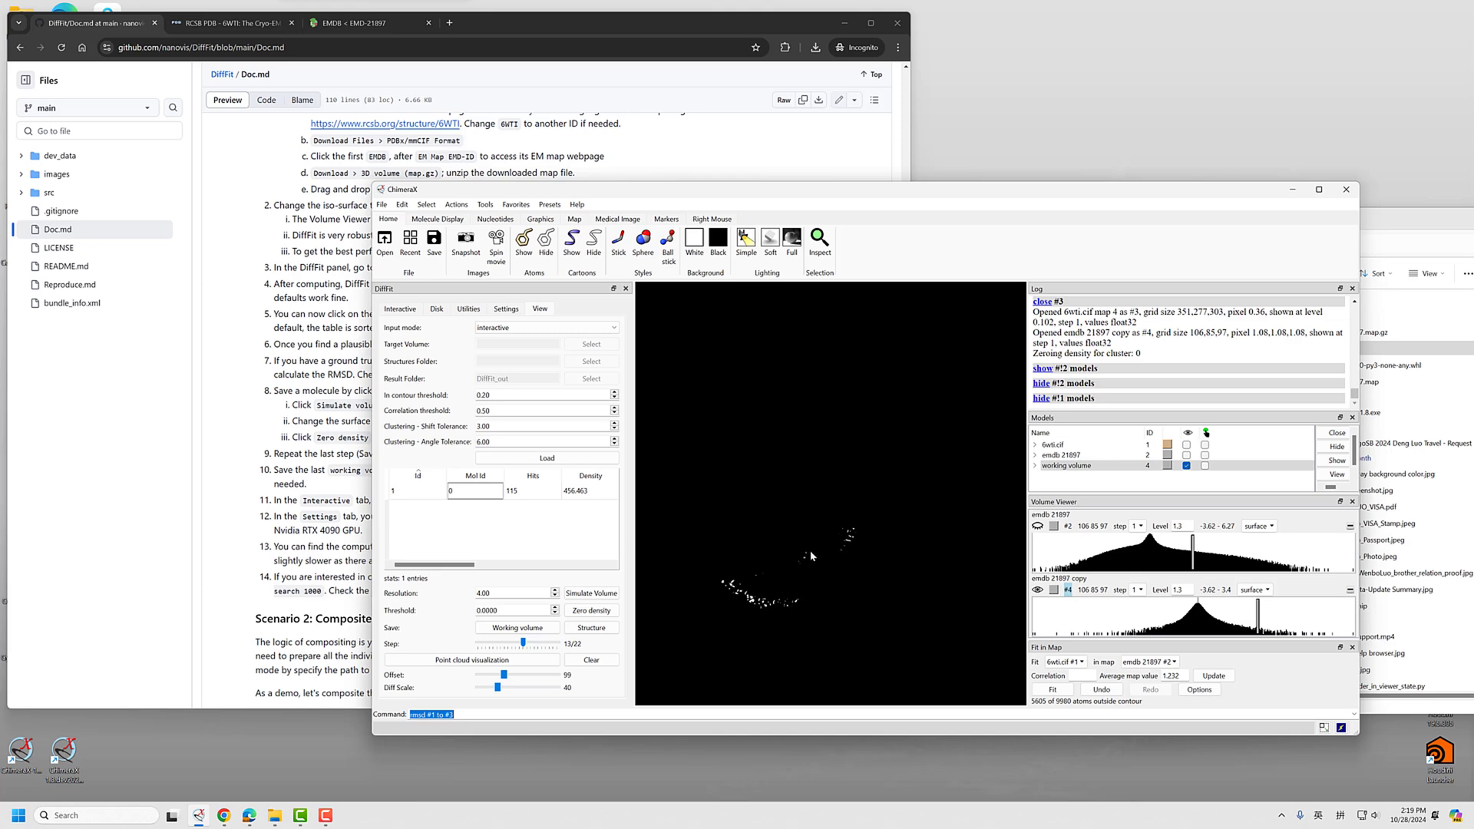
Step: Read the Doc's step on changing the fitting parameters through the Interactive options
click(284, 483)
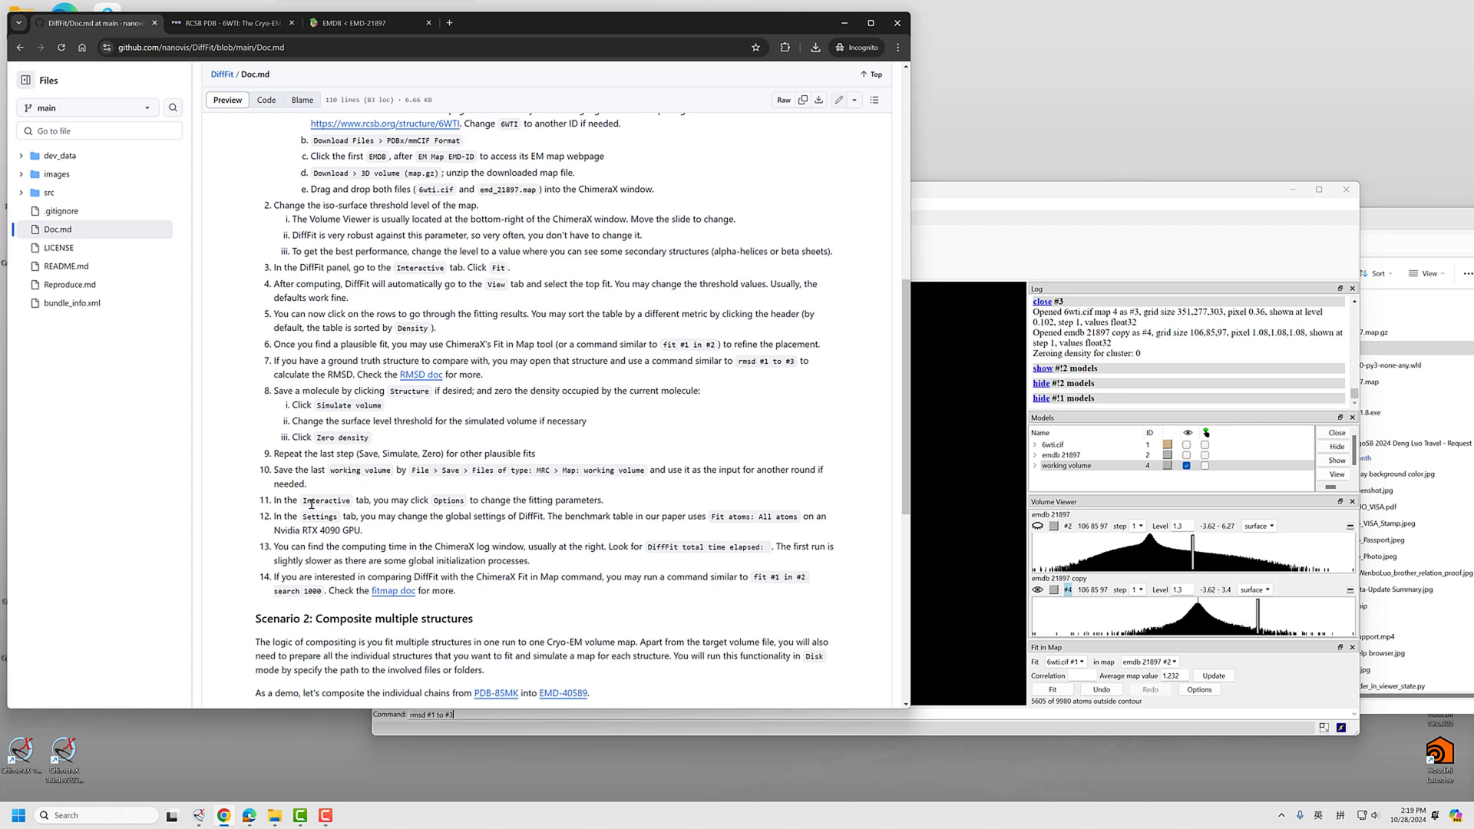
drag(279, 498, 428, 499)
drag(605, 500, 472, 500)
Step: Close the working volume #4 in ChimeraX
click(975, 192)
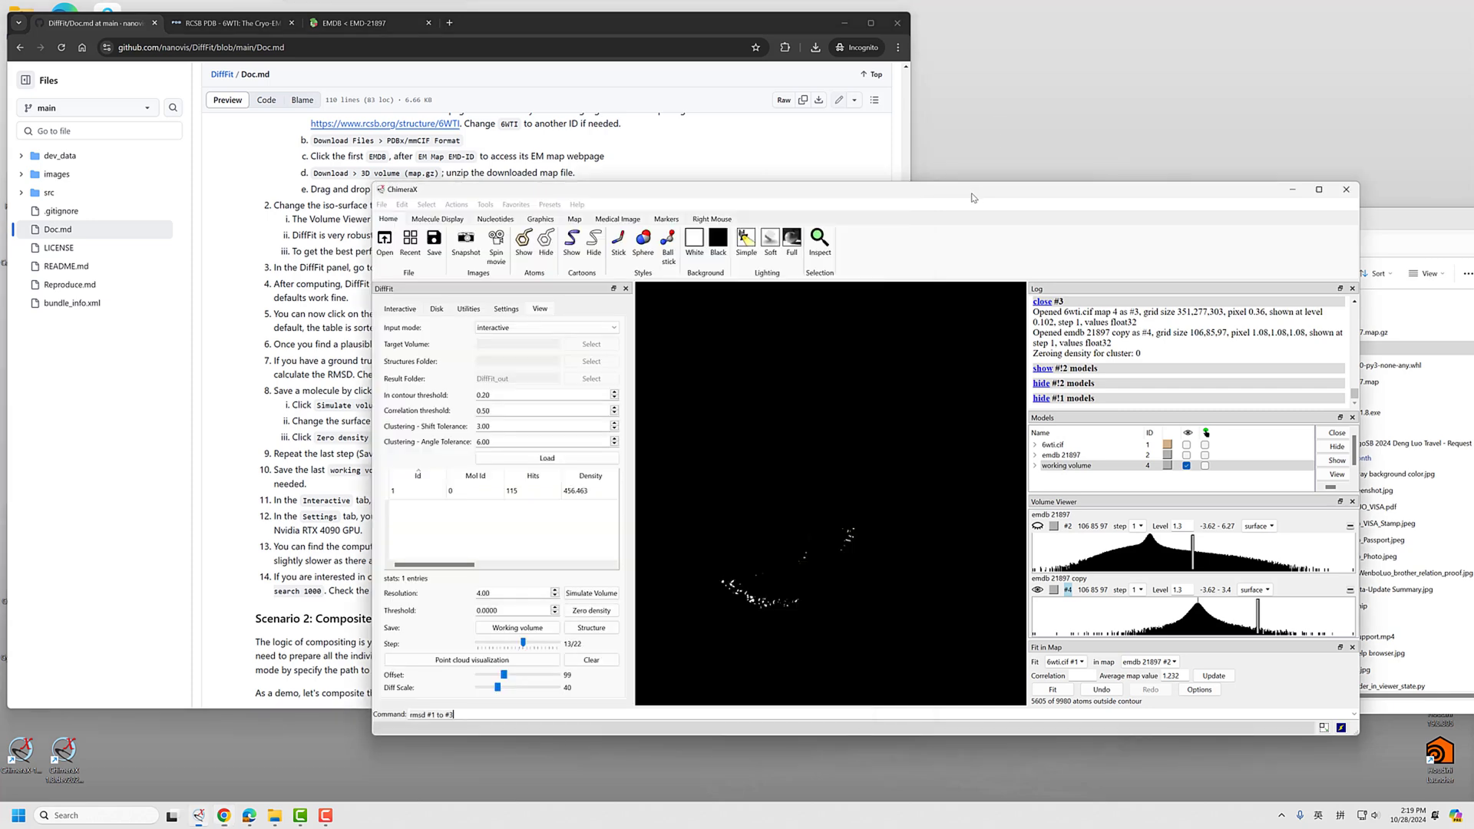
click(1071, 466)
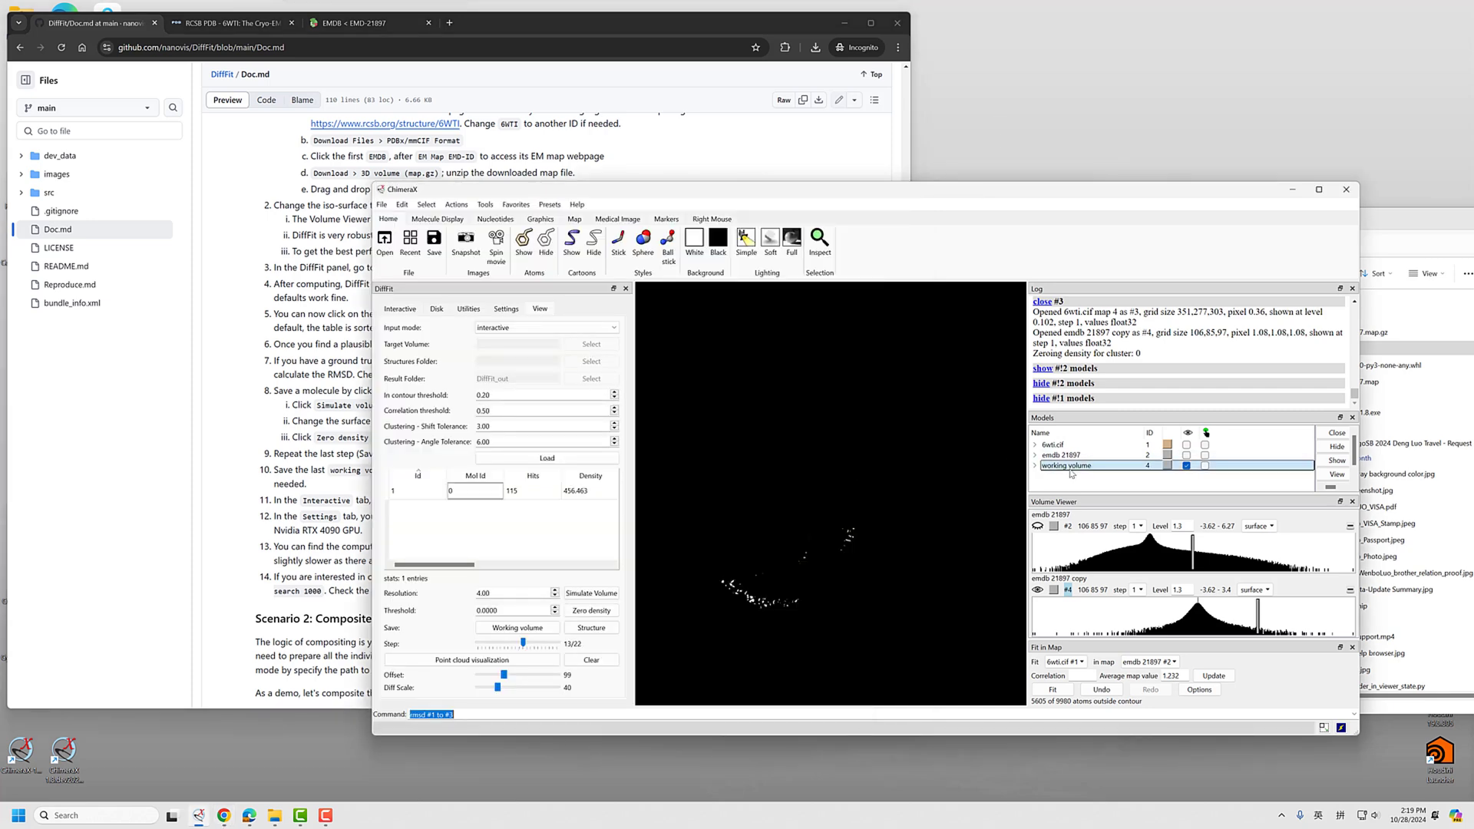
click(1337, 433)
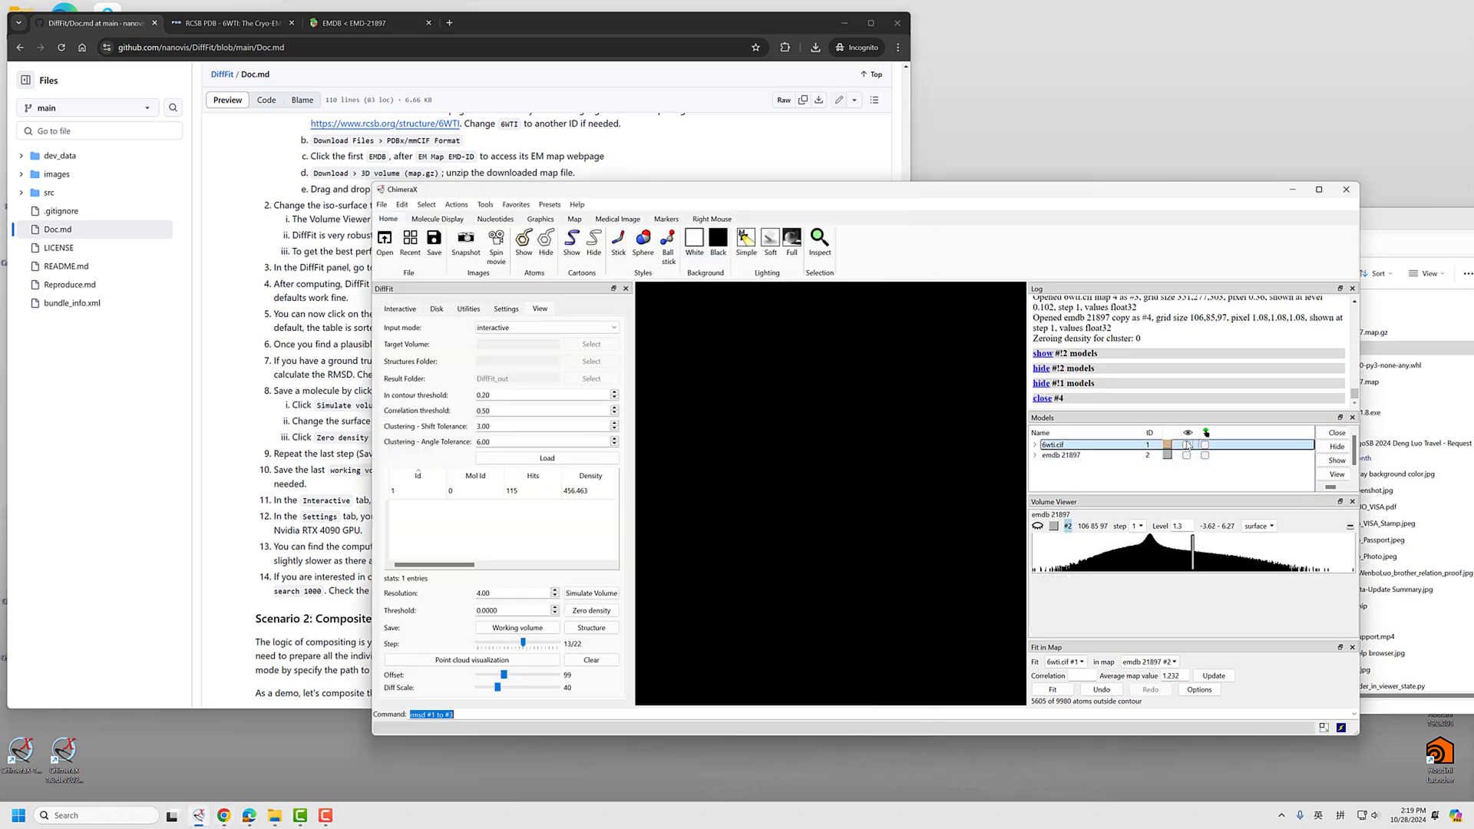
Step: Show 6wti.cif and emdb 21897, and rotate and move only 6wti.cif well away from the map
click(1187, 456)
click(1186, 444)
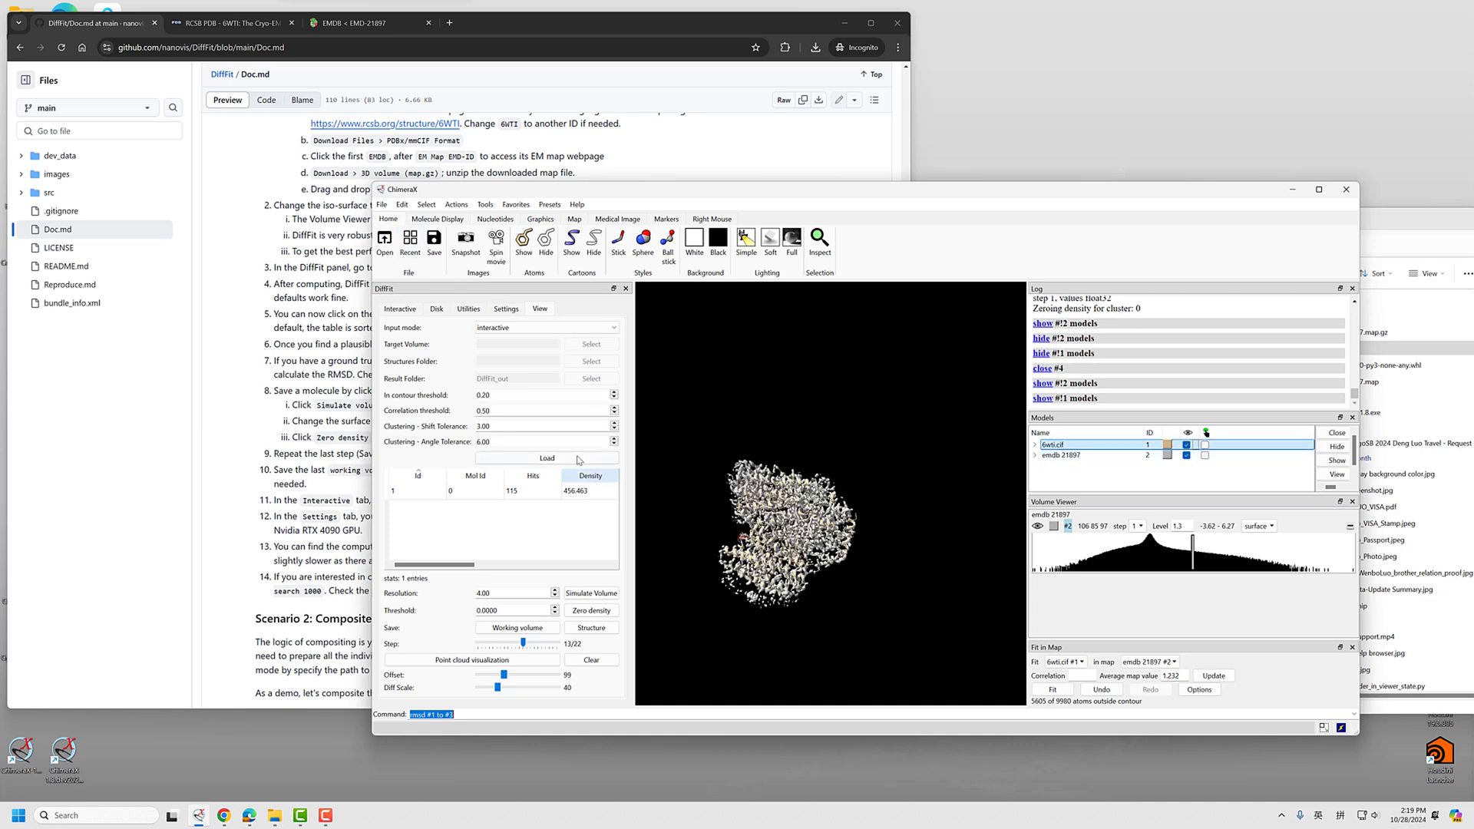
click(713, 220)
click(521, 239)
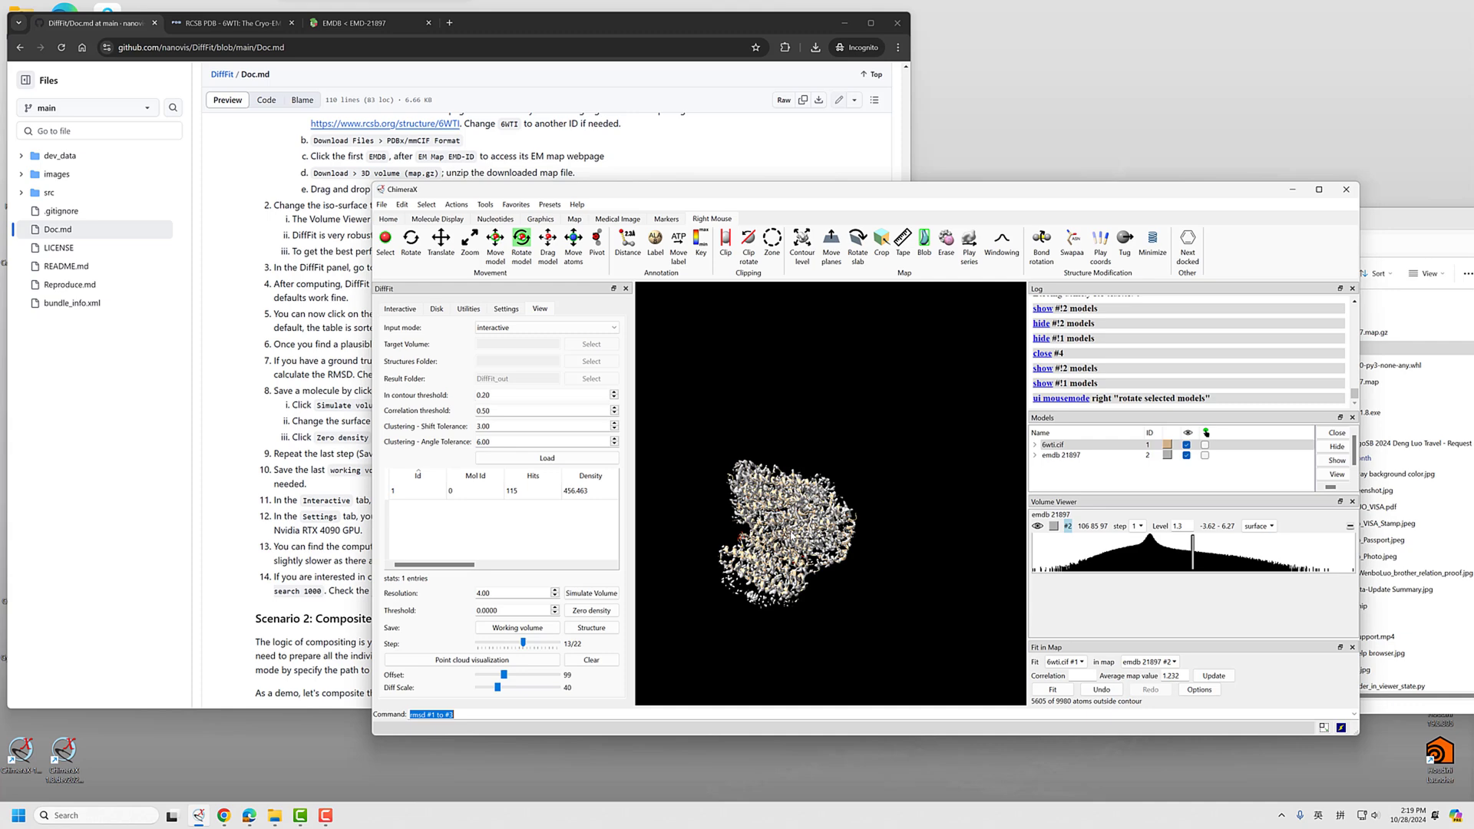
click(1205, 444)
right_drag(931, 516, 867, 536)
click(493, 241)
right_drag(768, 491, 863, 360)
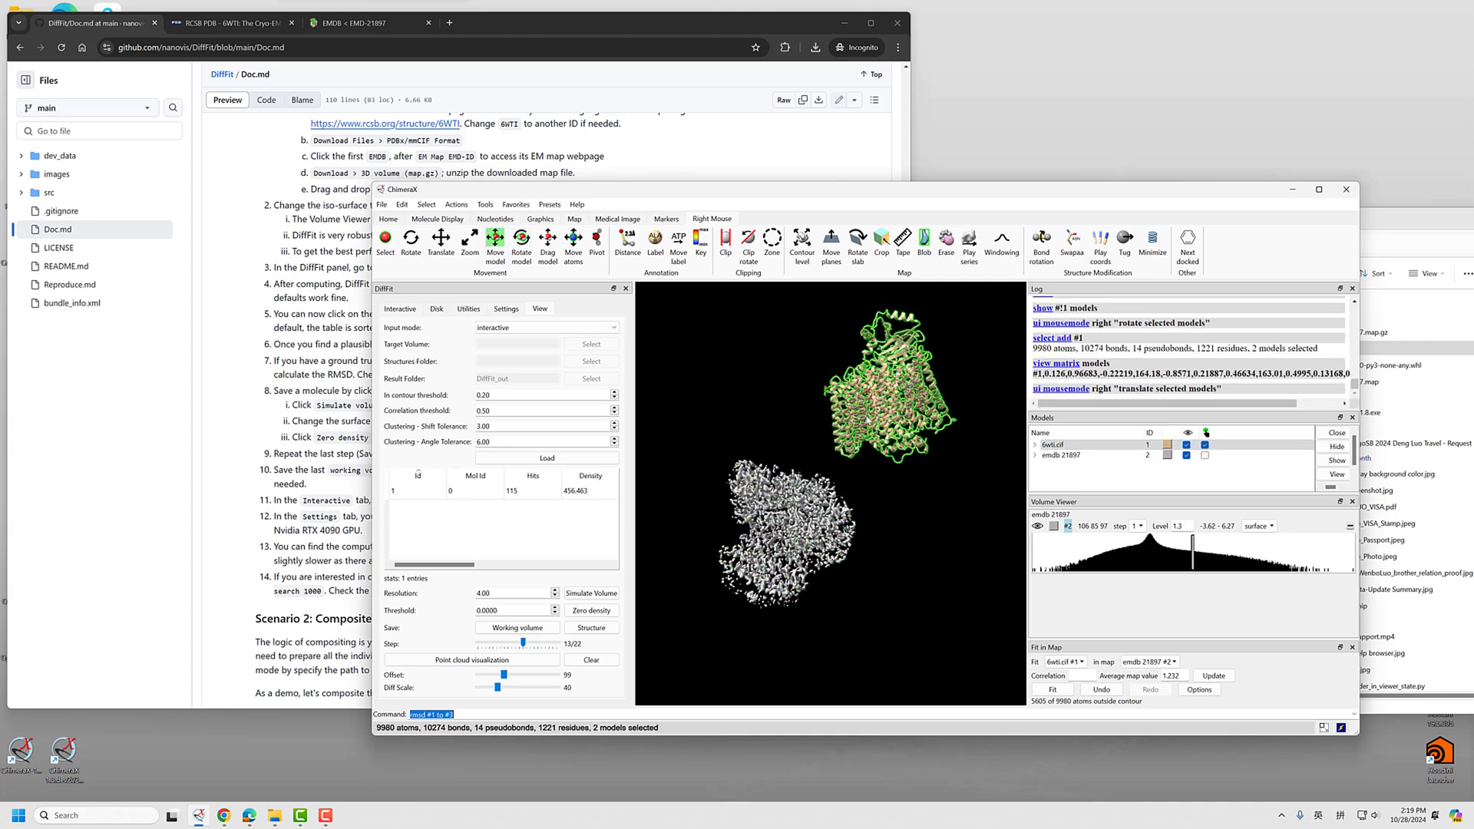
click(1205, 445)
Step: Compare the Fast, Balanced and Exhaustive presets in DiffFit's interactive fitting options
click(403, 310)
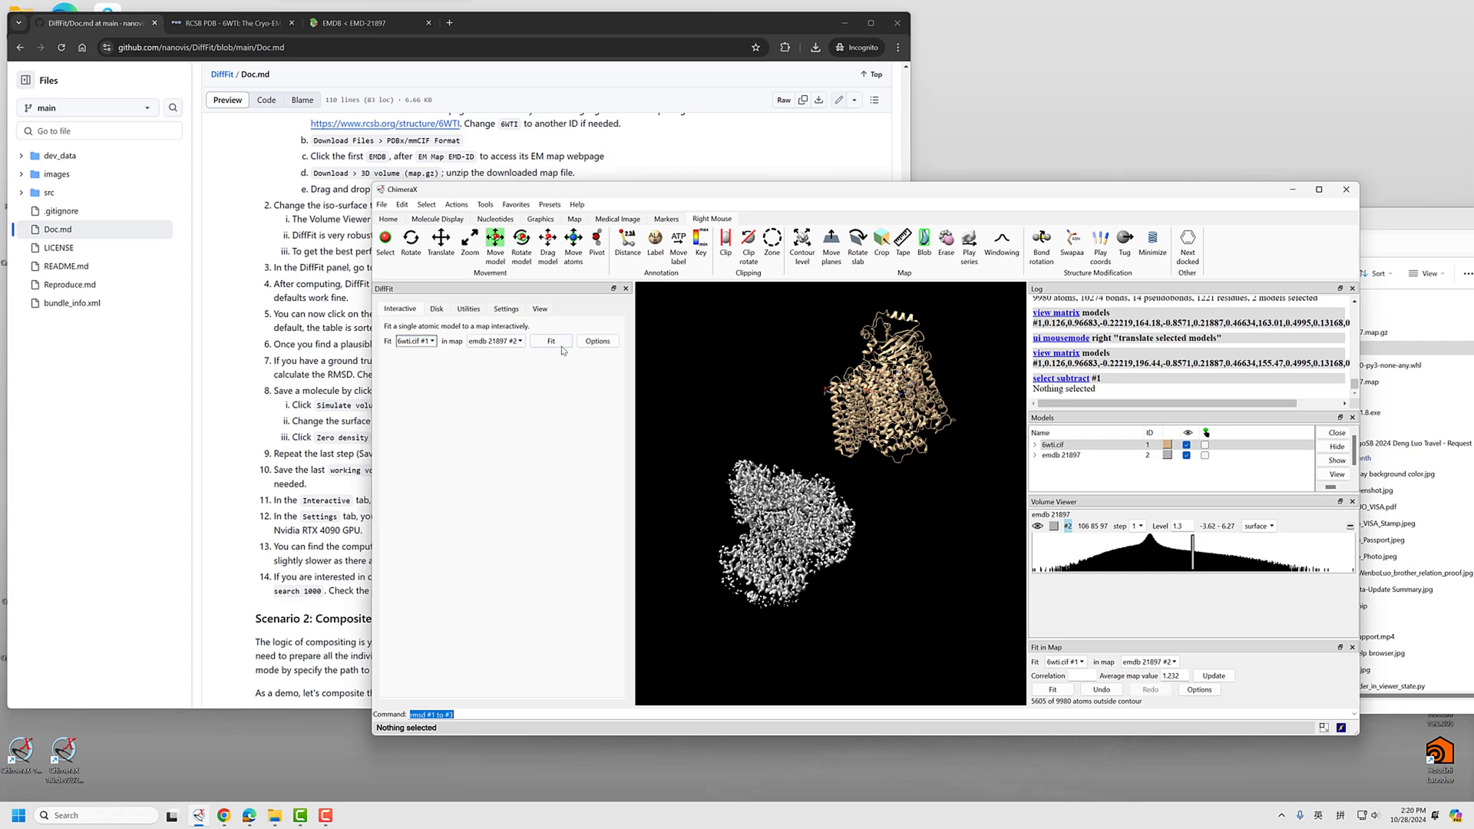
click(598, 341)
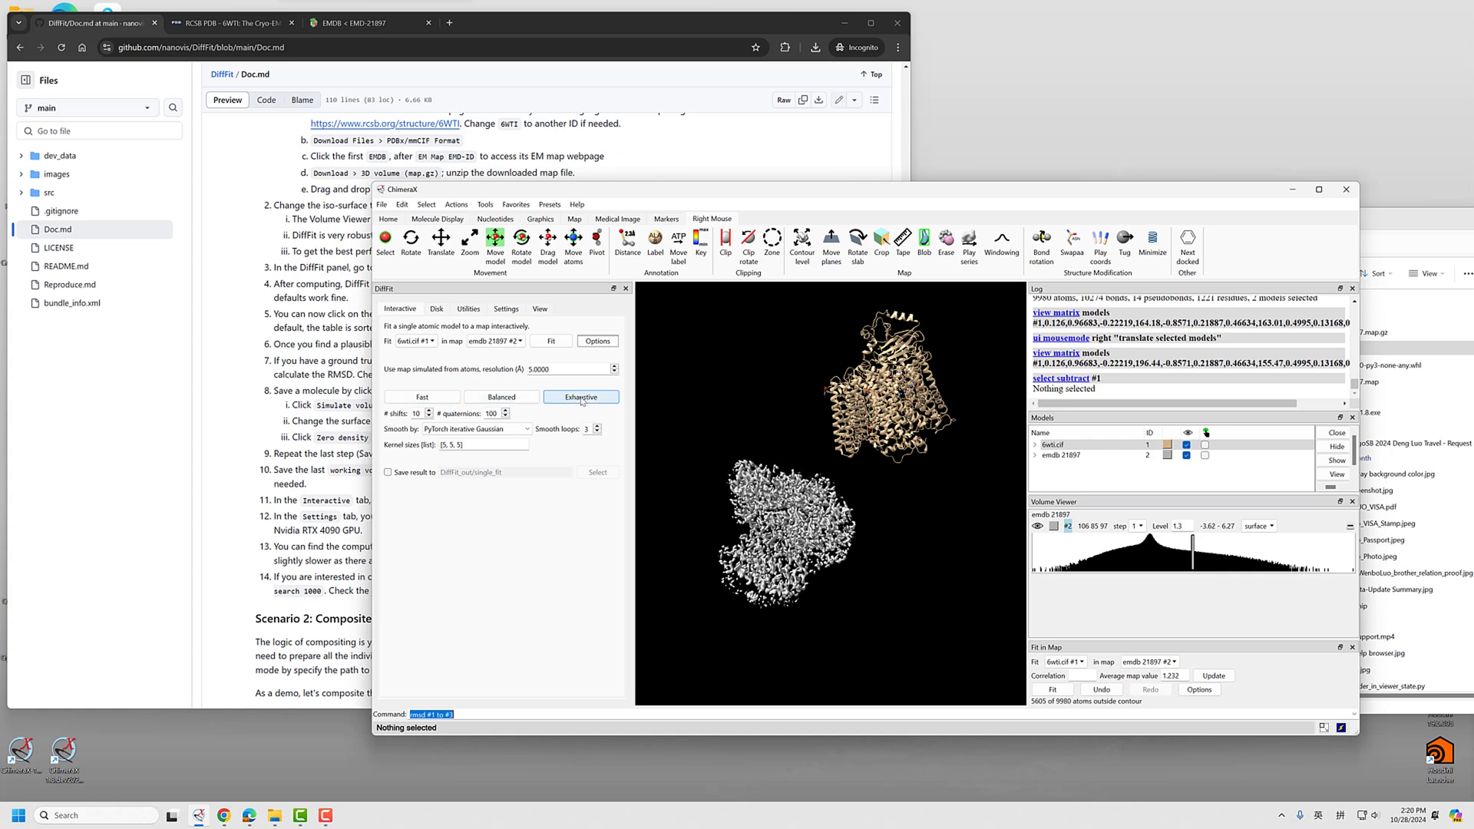
click(426, 399)
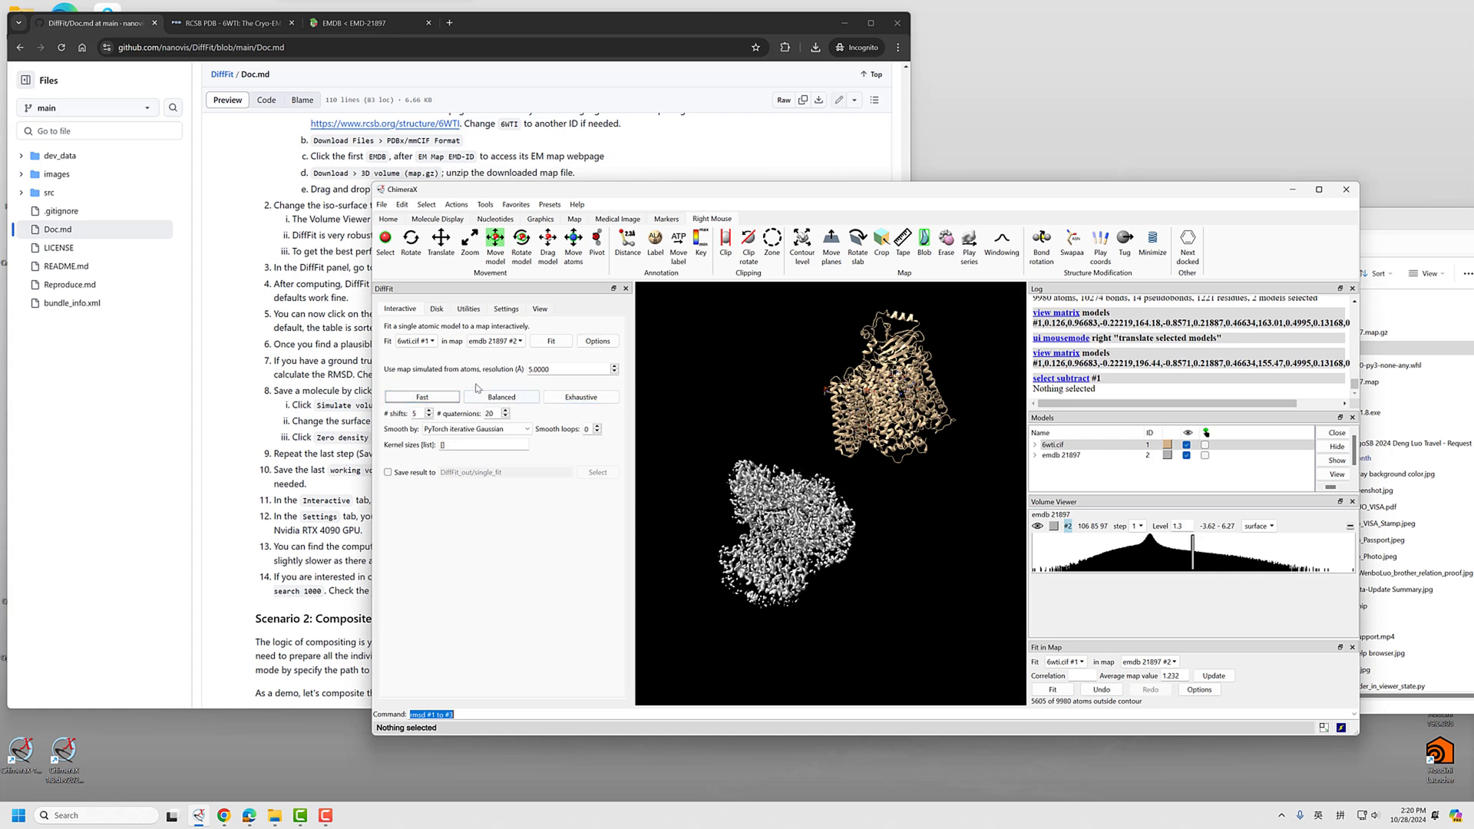
click(502, 398)
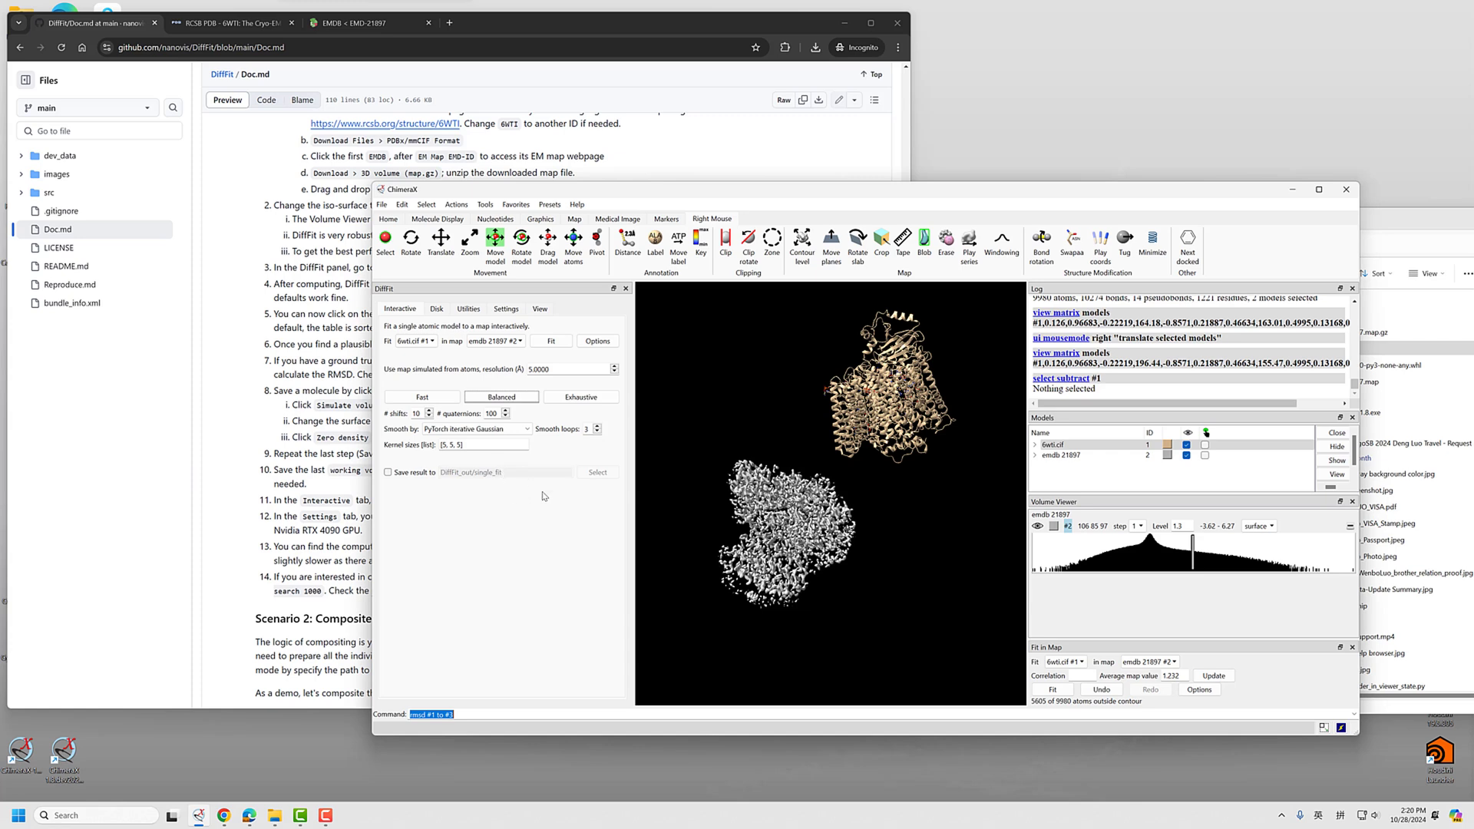
click(581, 397)
Step: Enable saving the fit result to DiffFit_out/single_fit, and preview the output folder chooser without selecting another folder
click(389, 473)
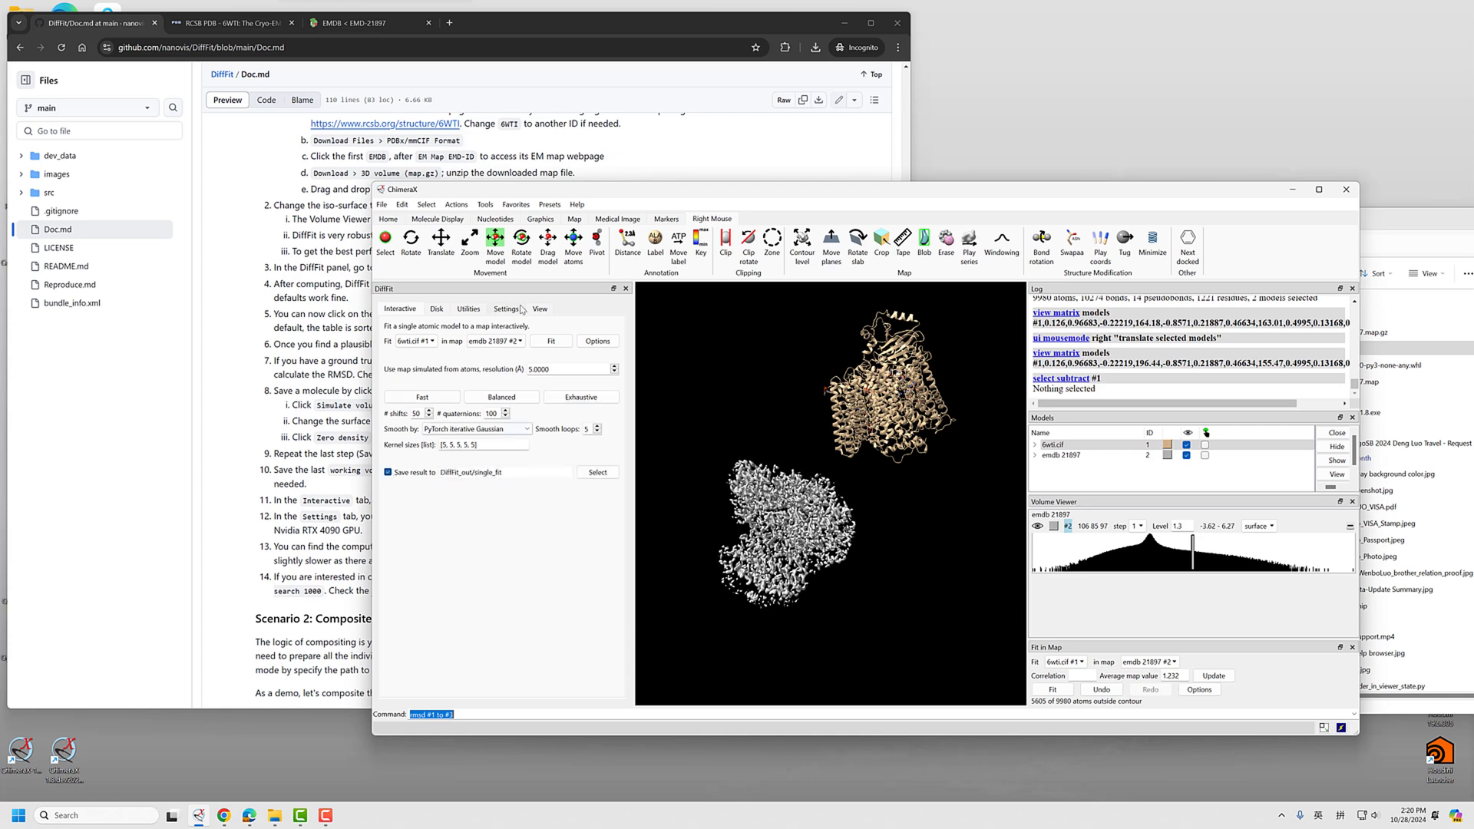
click(520, 473)
mouse_move(472, 472)
mouse_down()
mouse_move(427, 474)
mouse_move(509, 475)
mouse_move(486, 478)
mouse_up()
click(597, 472)
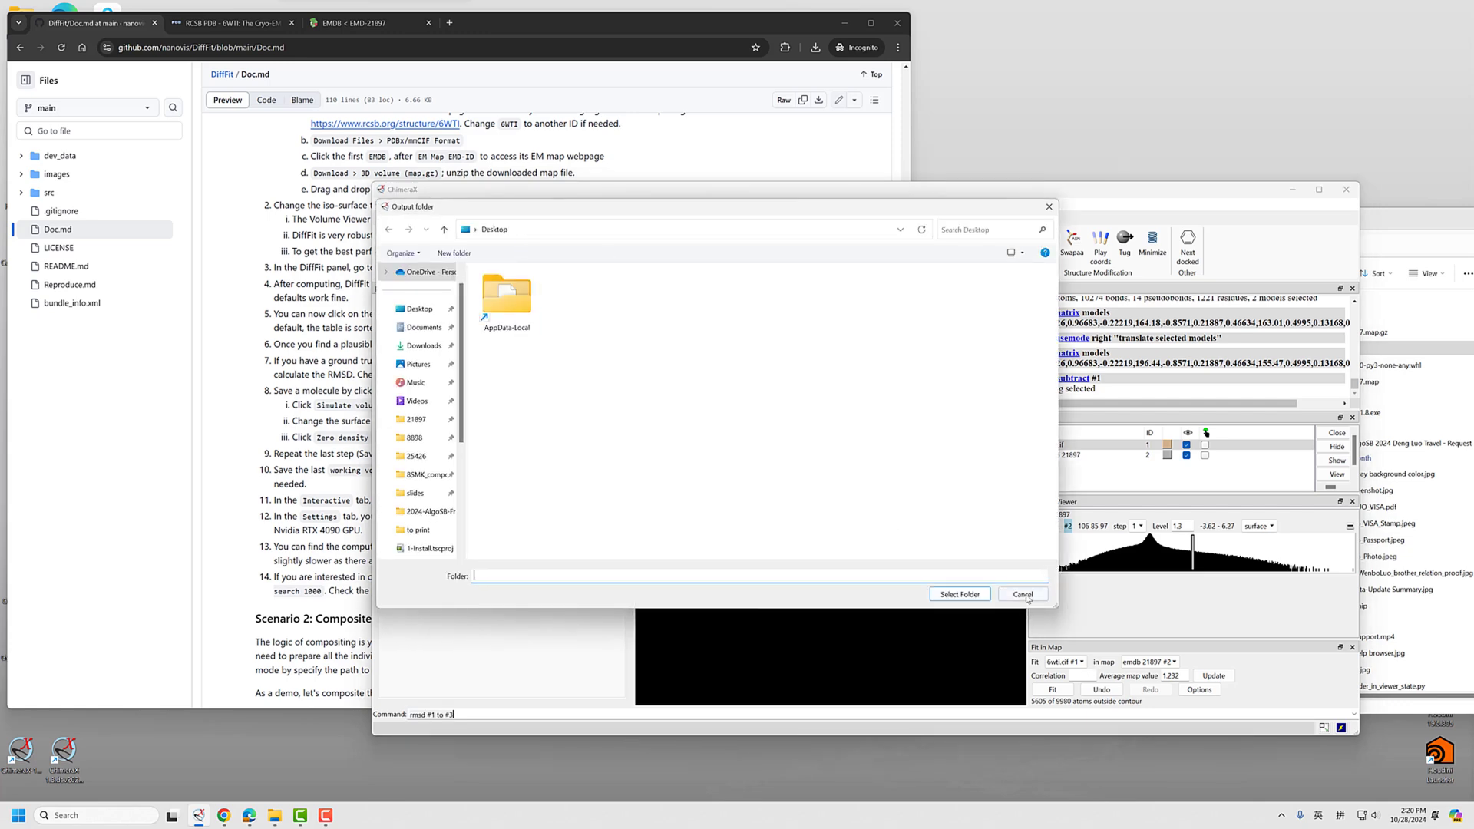
click(1024, 595)
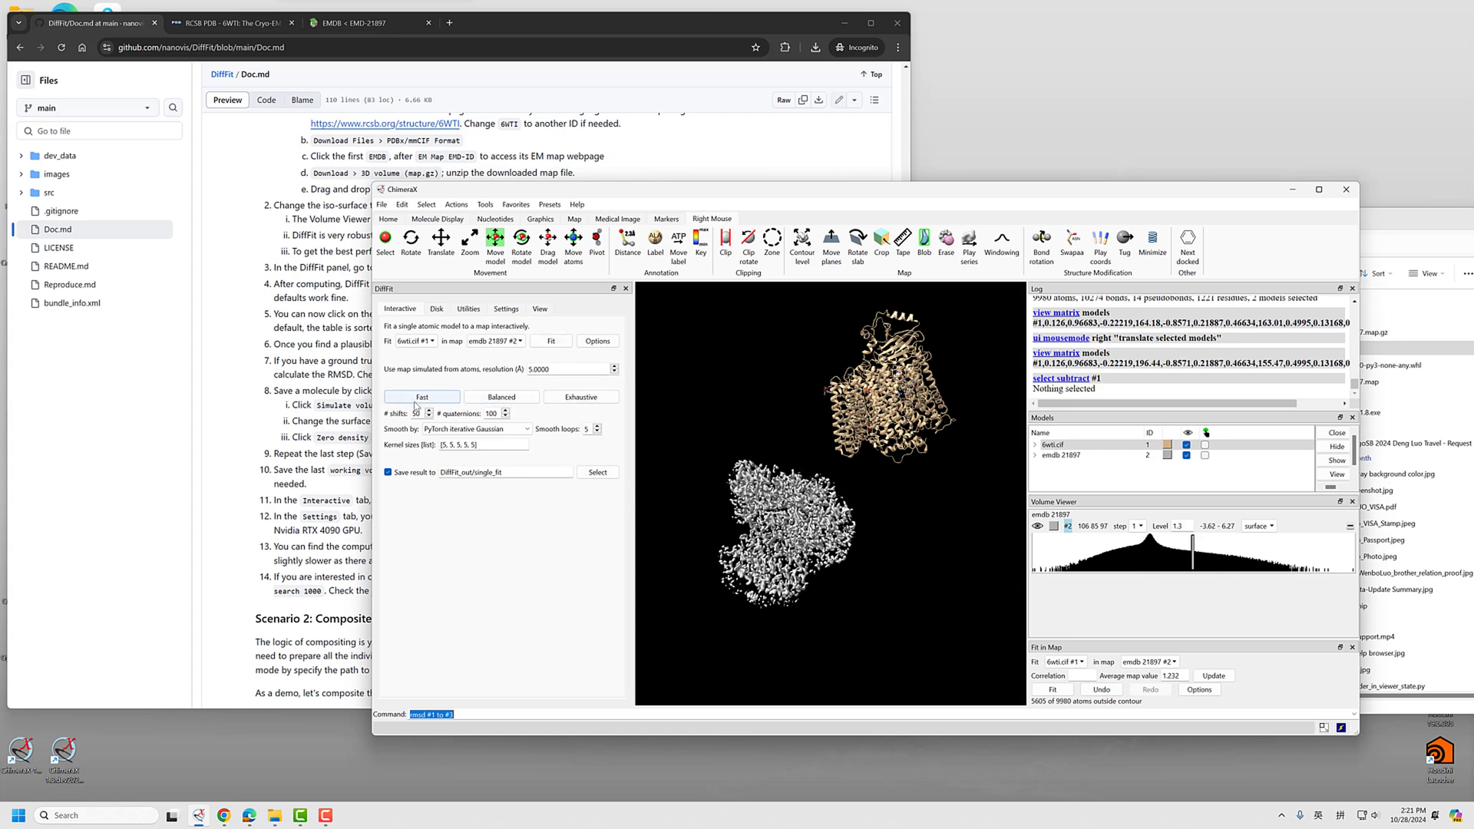
Step: Try fitting 6wti.cif in emdb 21897 with DiffFit's Fast preset, and read and dismiss the resulting message
click(426, 397)
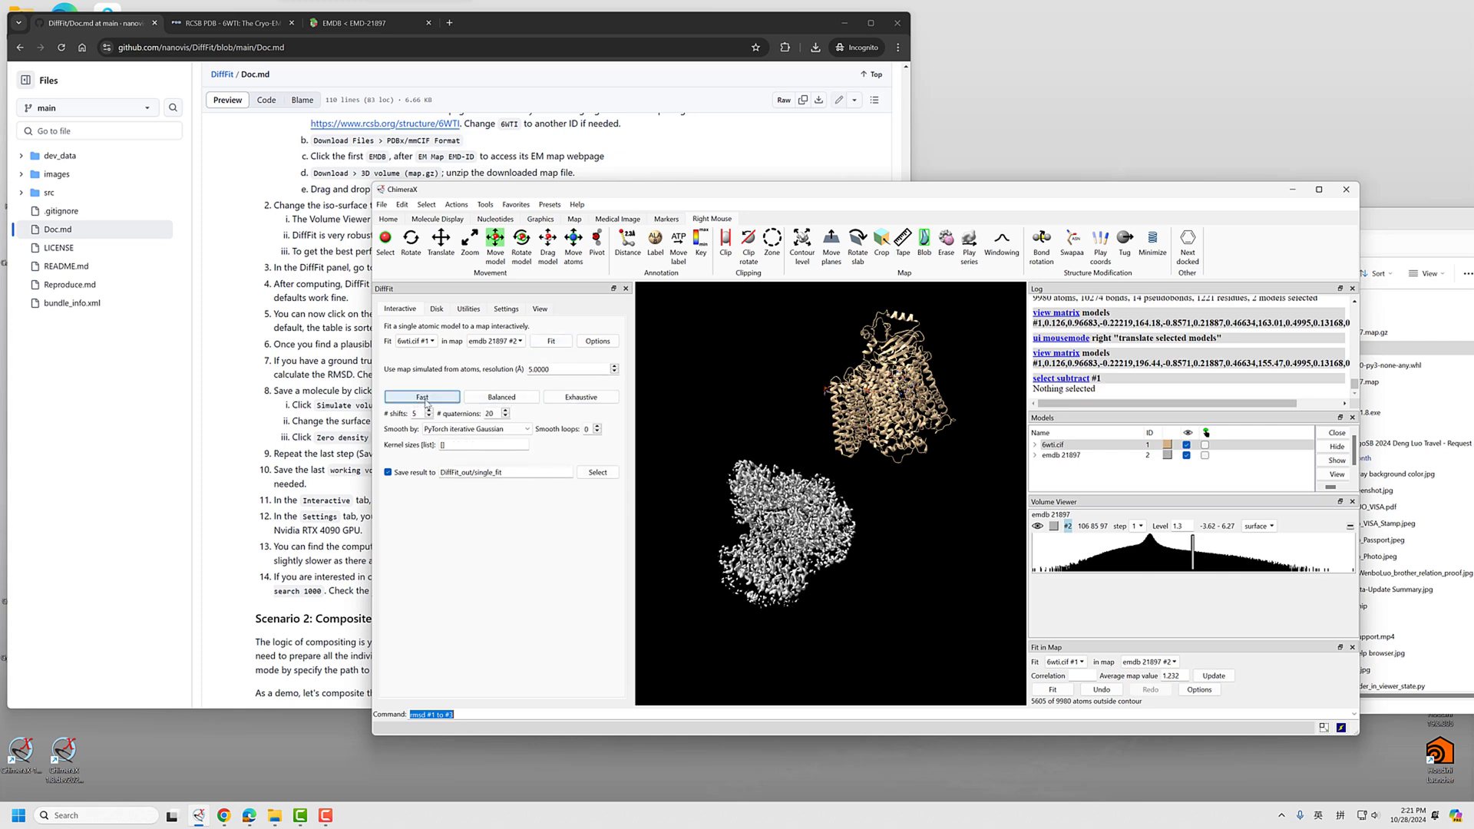
click(552, 343)
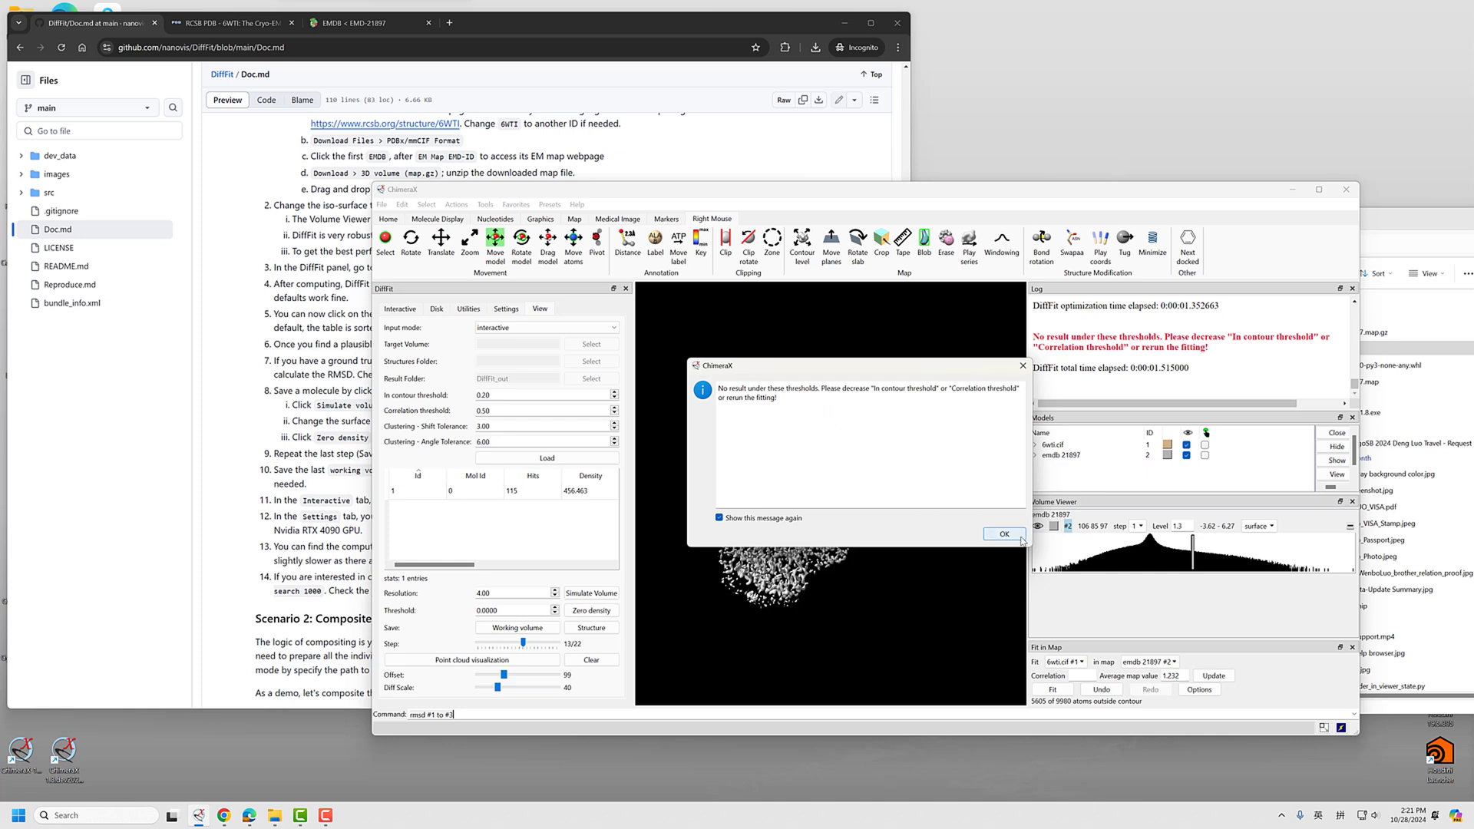
mouse_move(718, 388)
mouse_down()
mouse_move(782, 399)
mouse_move(720, 389)
mouse_up()
click(754, 400)
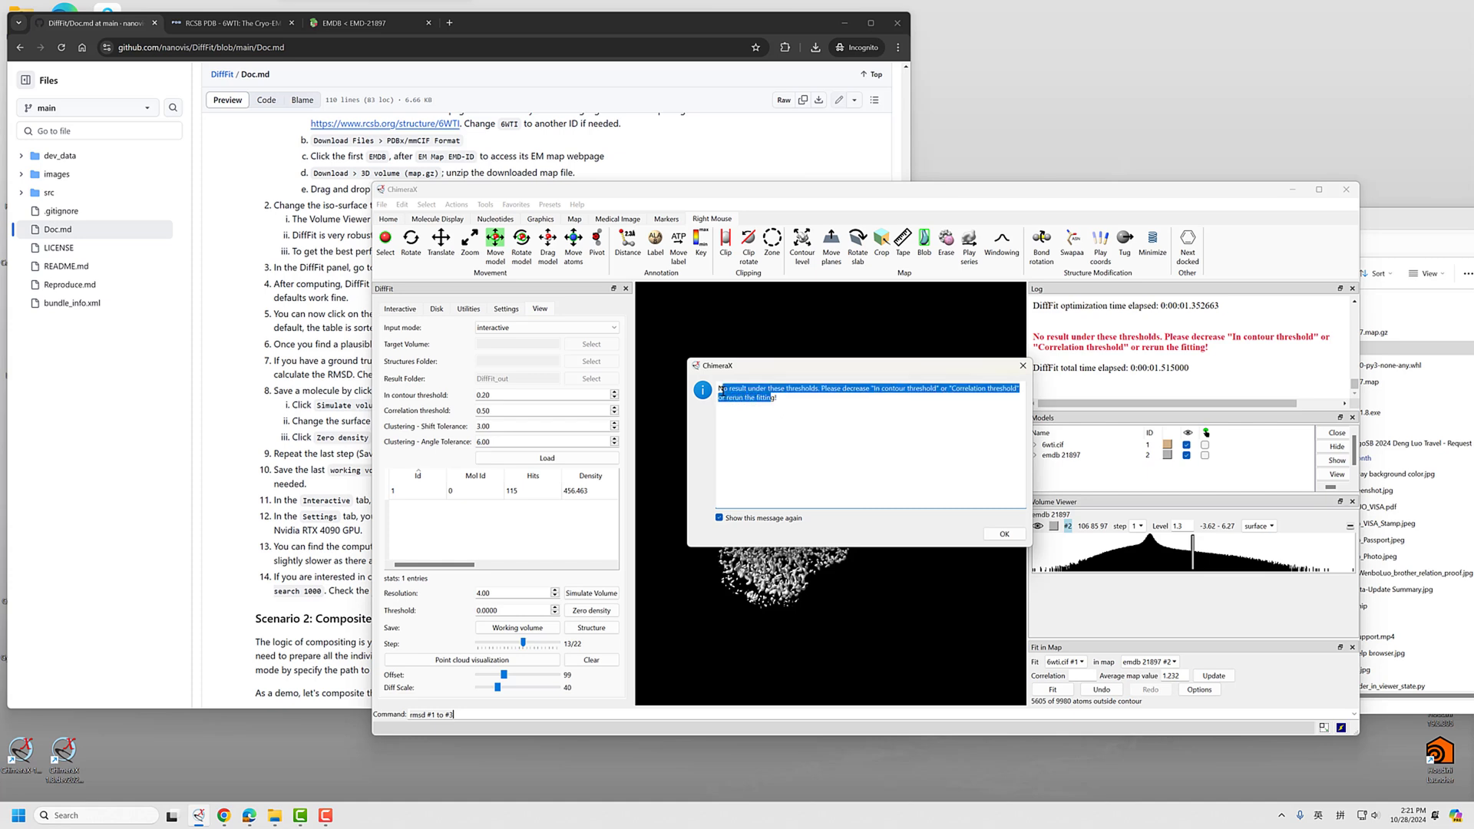
click(1003, 534)
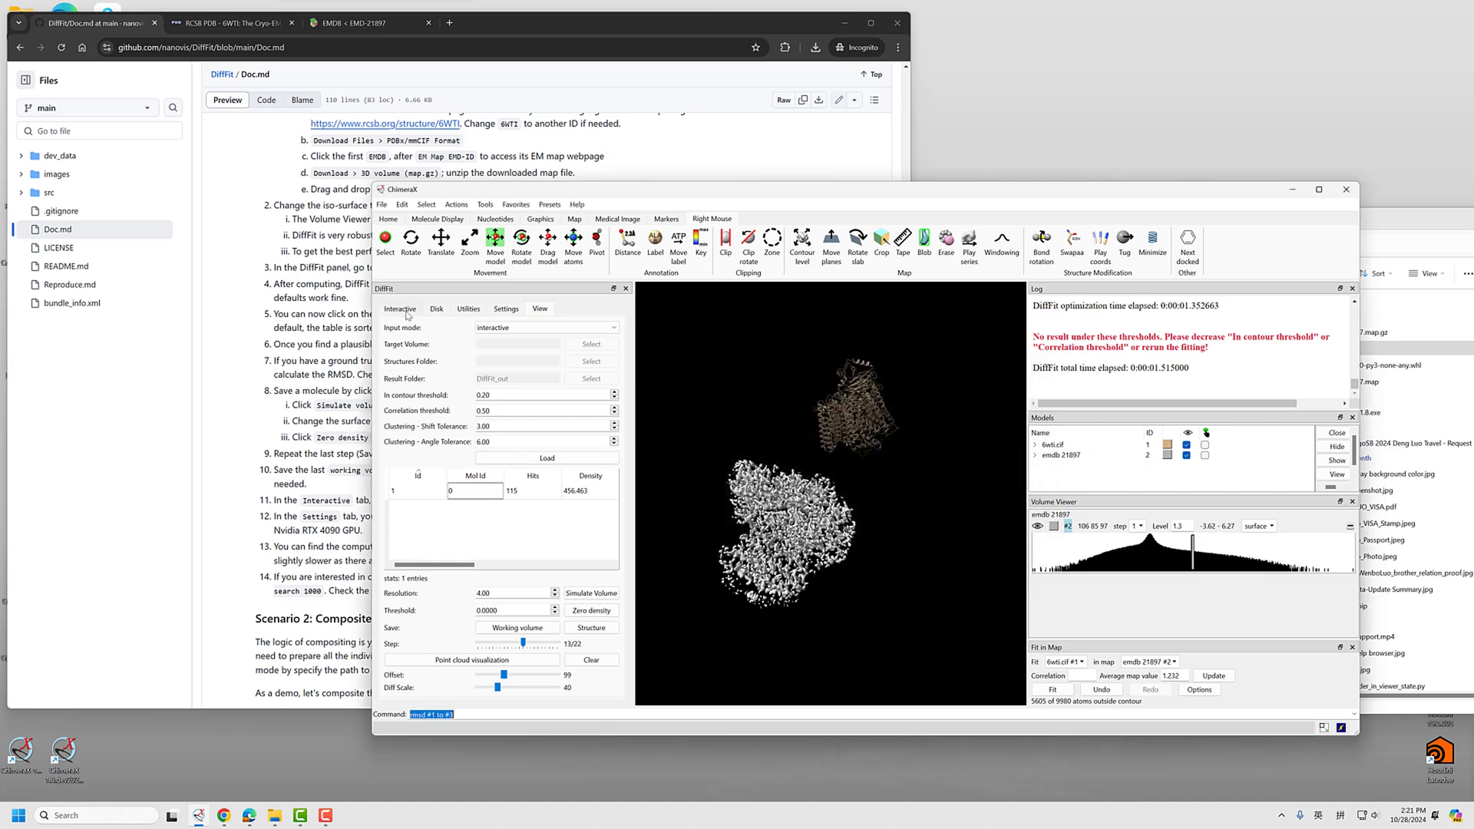
Step: Fit 6wti.cif in emdb 21897 with DiffFit's Balanced preset and display the first cluster in the results
click(406, 313)
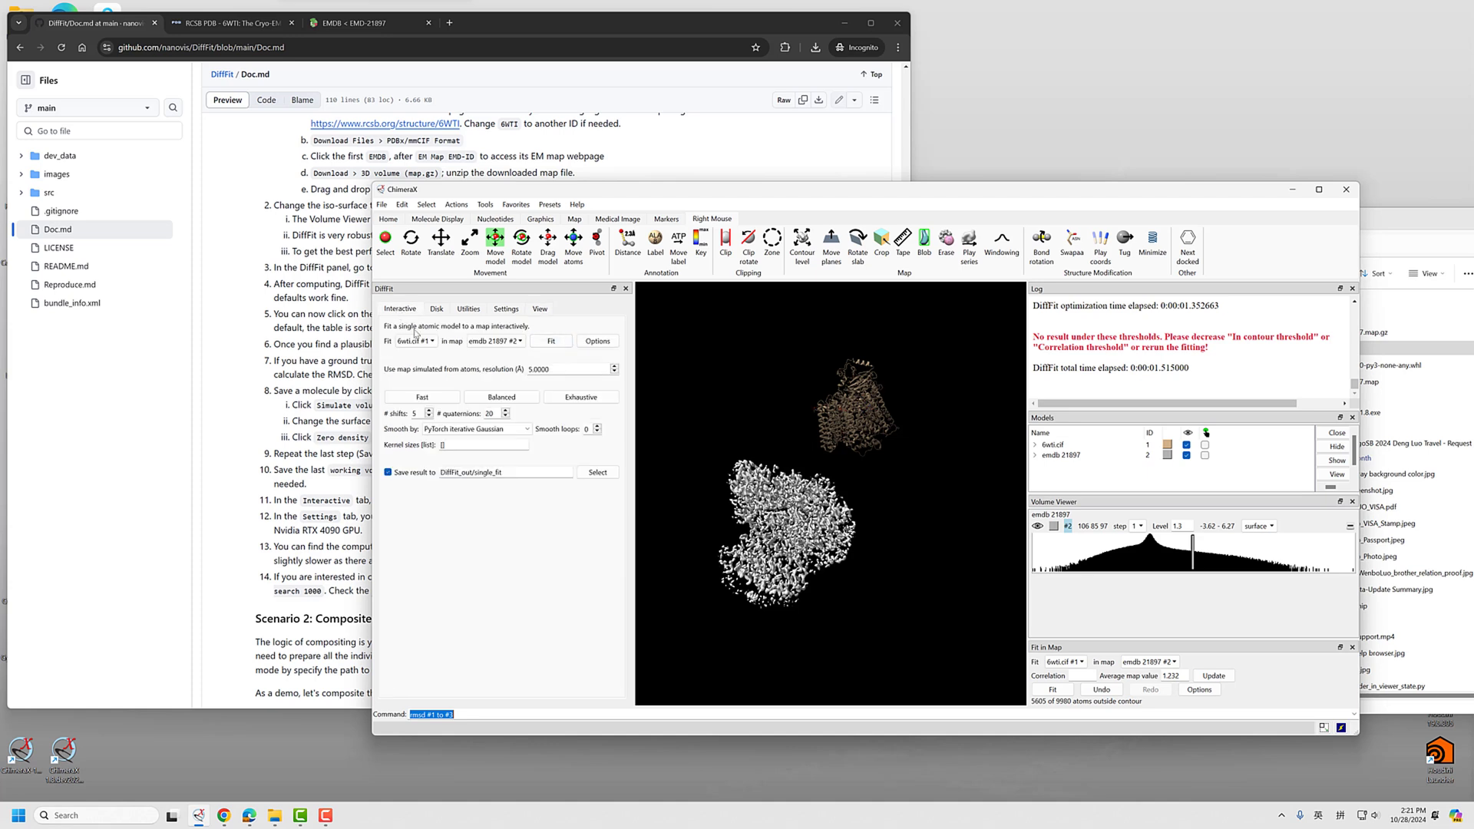
click(516, 398)
click(551, 341)
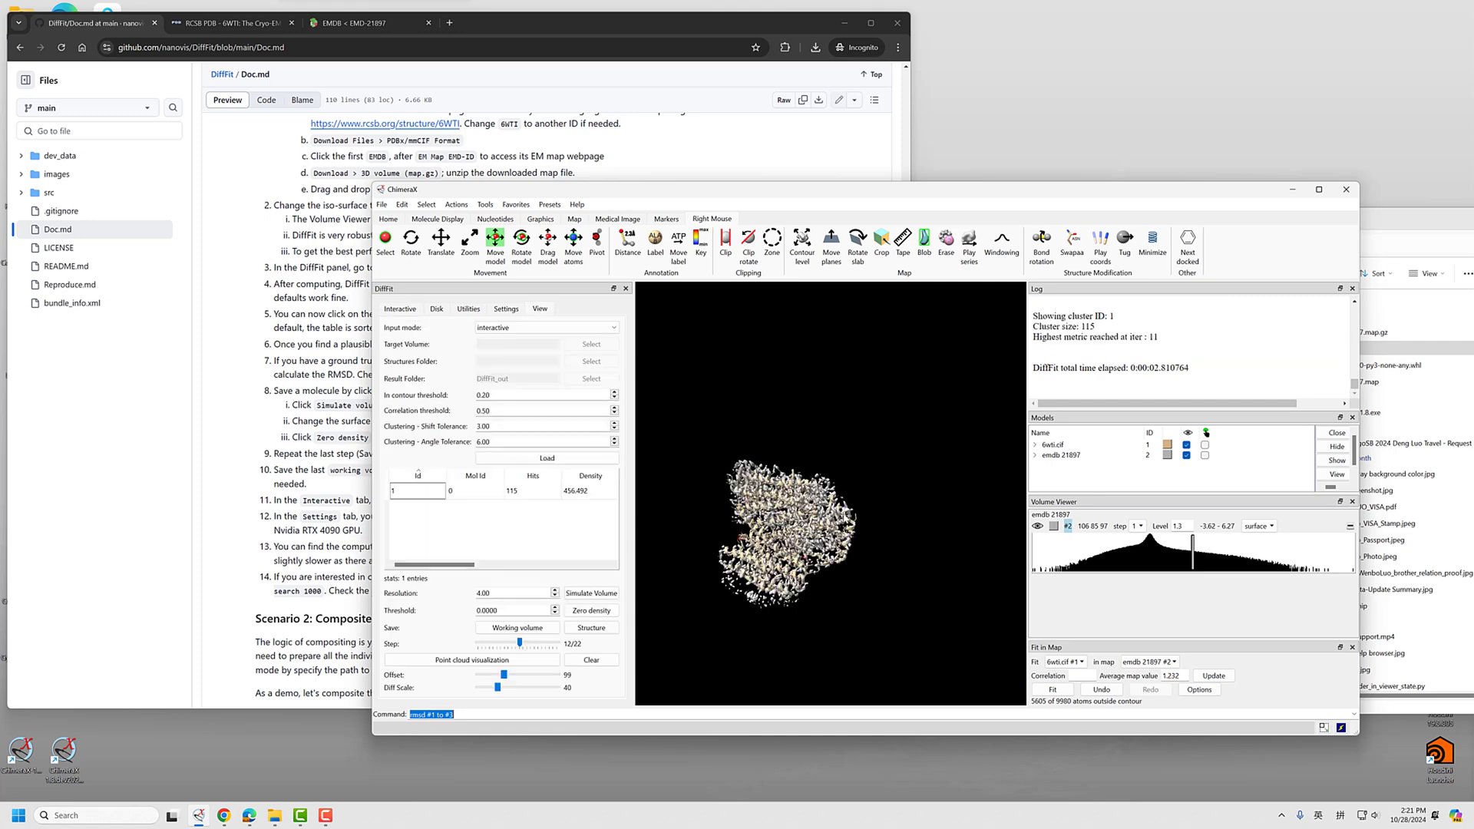
click(486, 490)
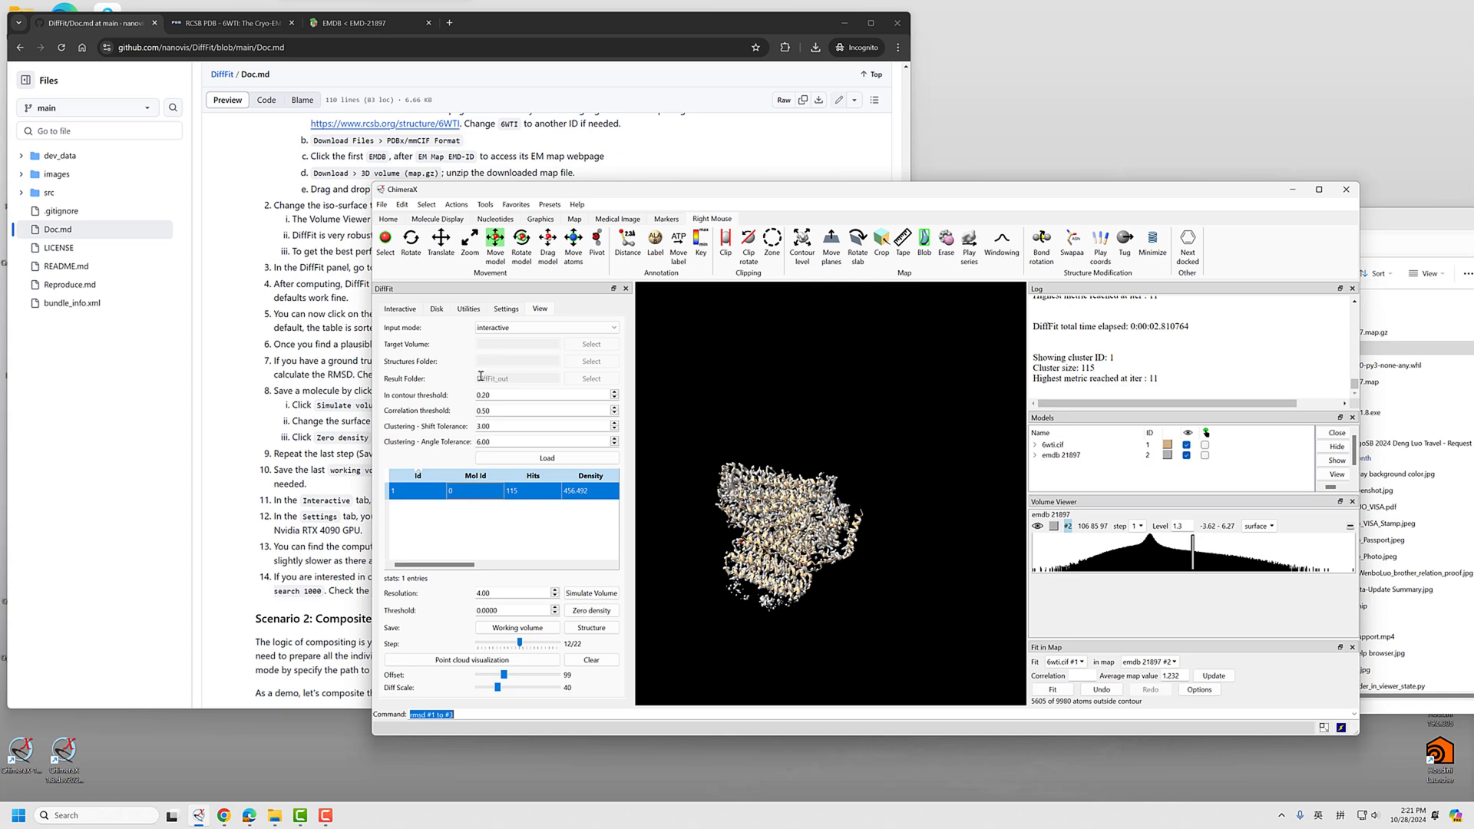
Step: Fit 6wti.cif in emdb 21897 again with DiffFit's Exhaustive preset
click(400, 309)
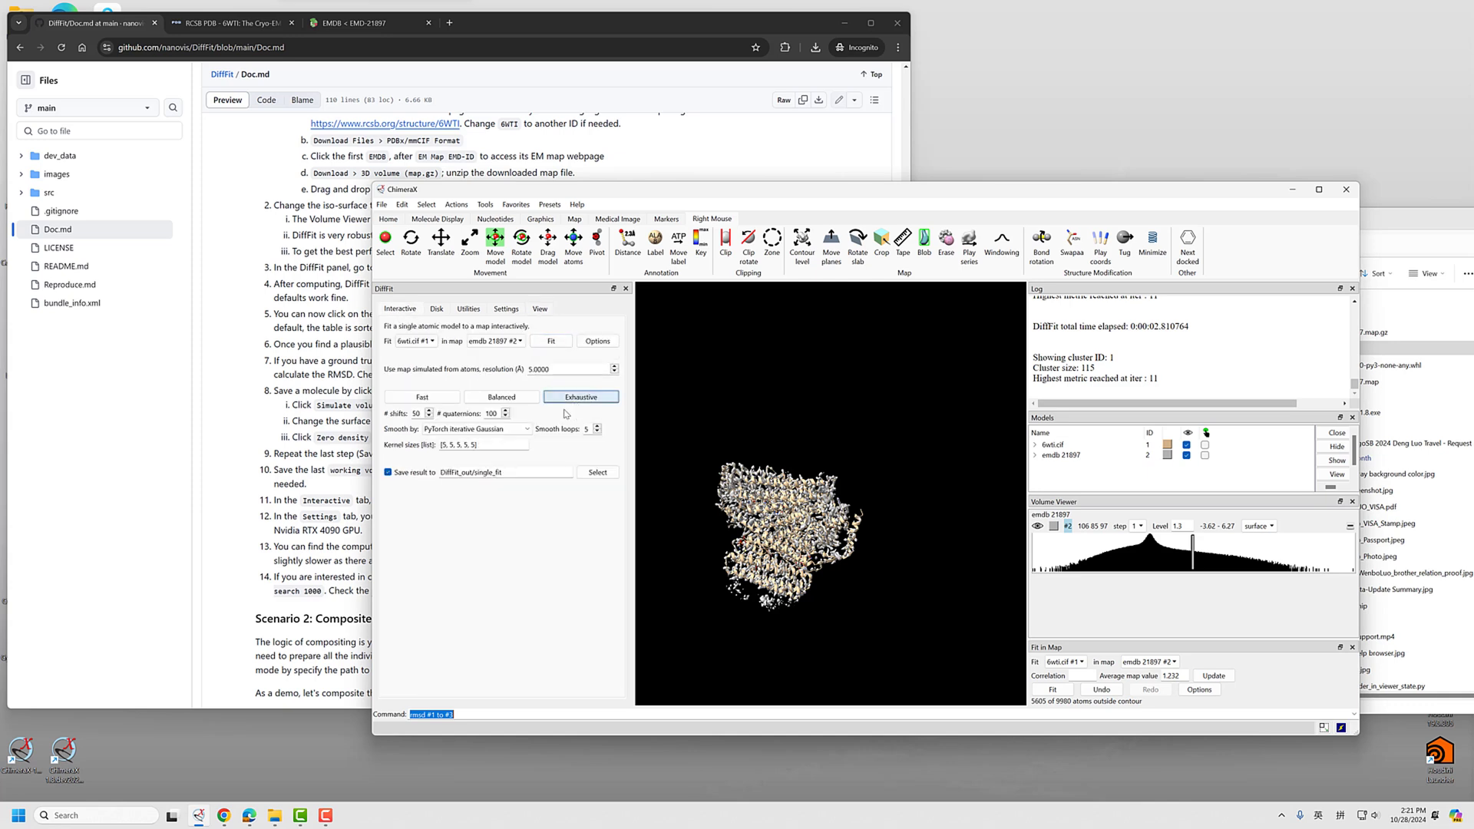
click(549, 342)
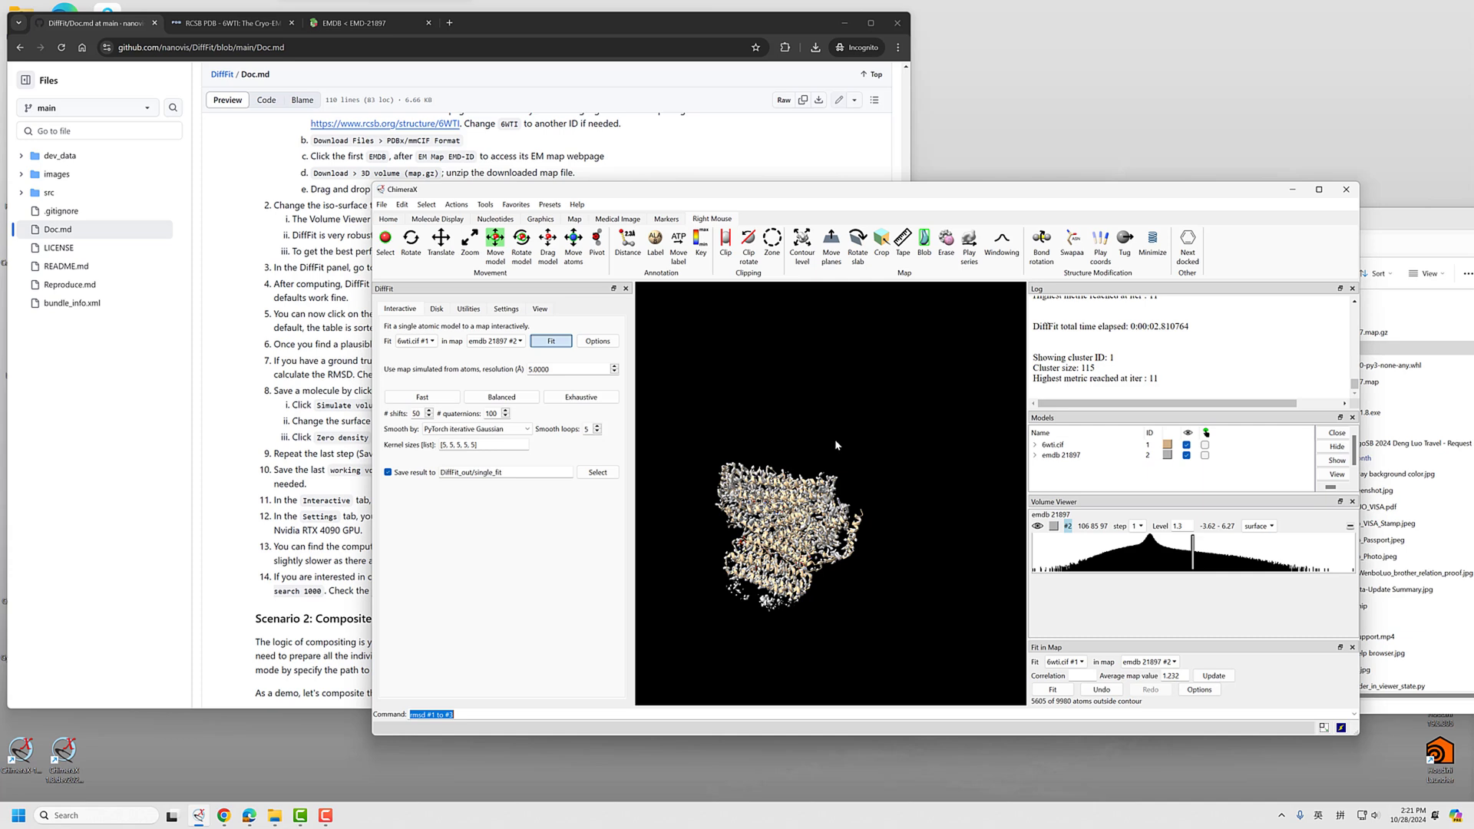
mouse_move(1198, 366)
mouse_down()
mouse_move(1130, 370)
mouse_move(1203, 364)
mouse_up()
click(1136, 374)
click(1114, 386)
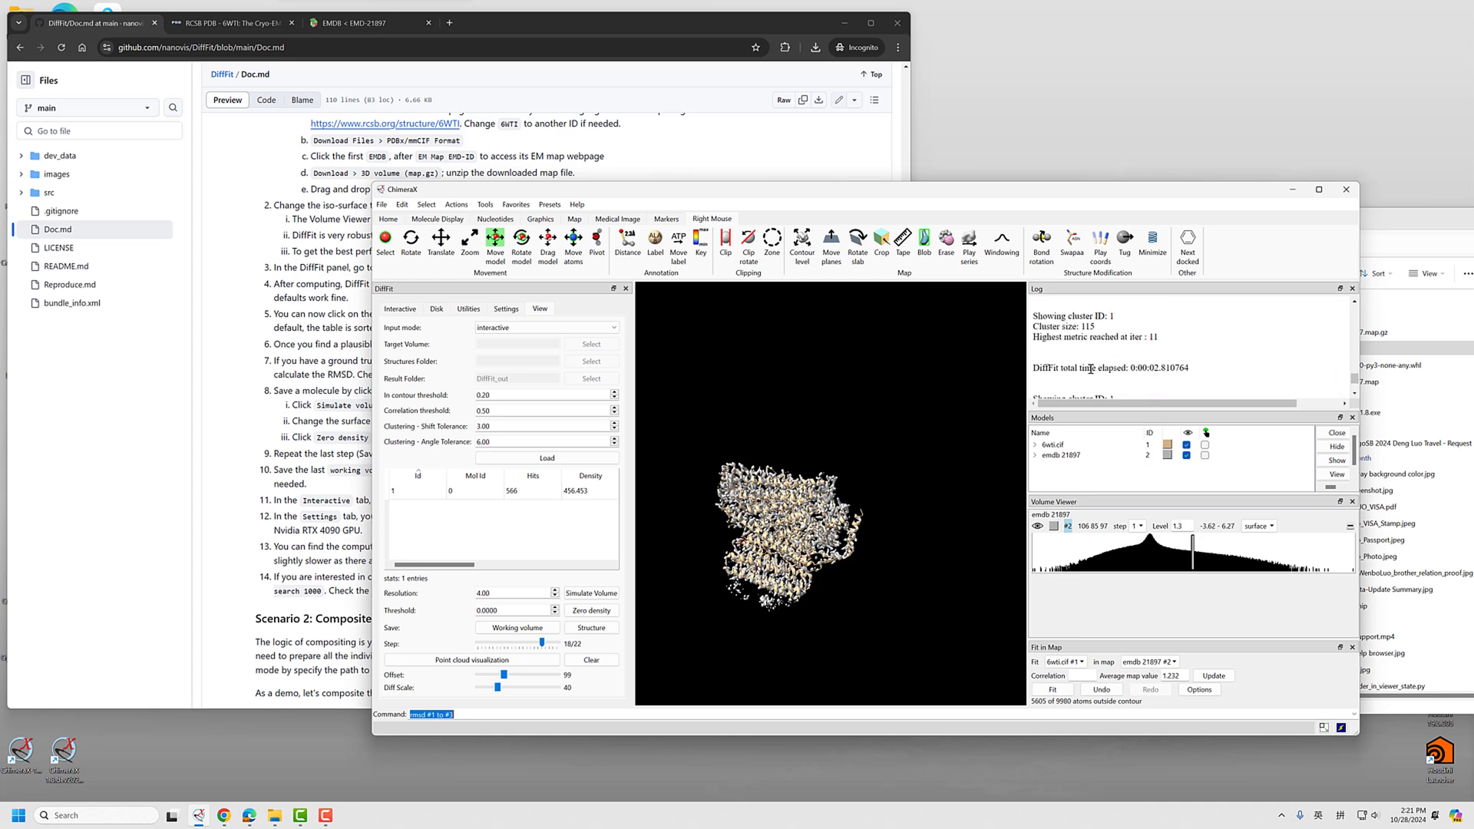
Step: Compare the total elapsed times of the fits in the log and display the first cluster of the Exhaustive fit
drag(1127, 368, 1183, 368)
click(1176, 368)
scroll(1148, 377, down, 2)
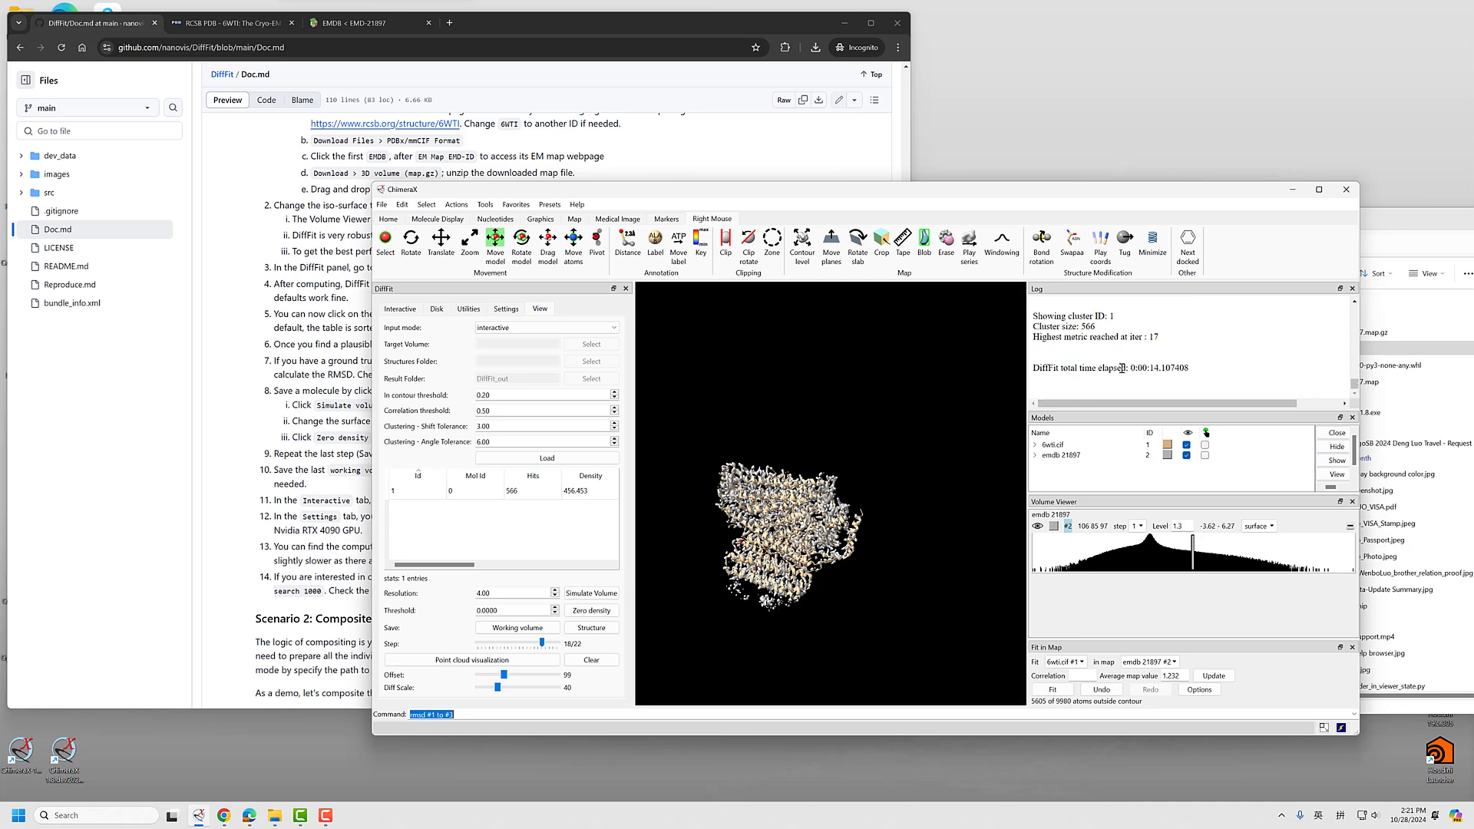
click(515, 526)
click(469, 495)
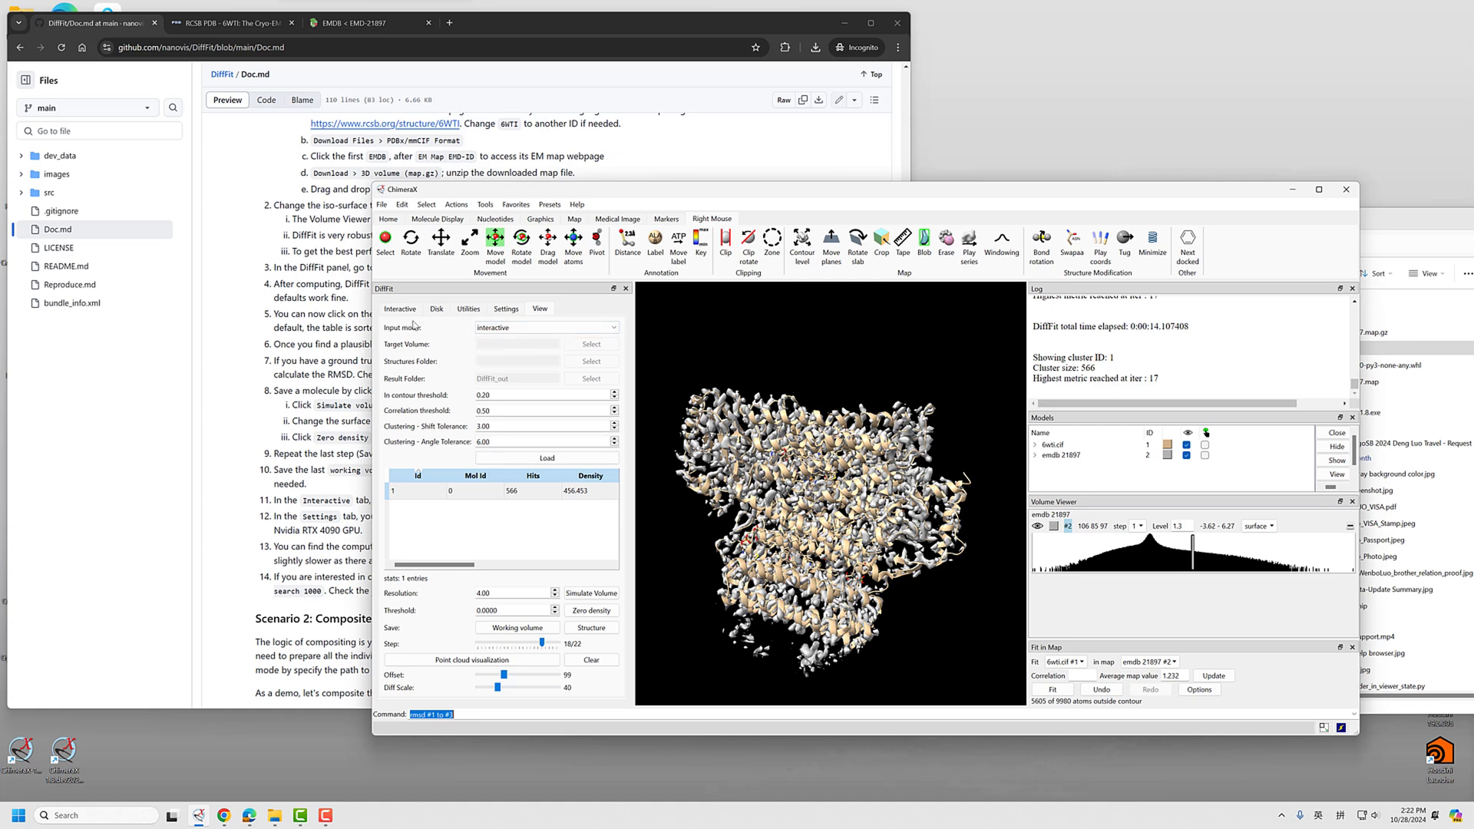
Step: Check the saved-result folder in the interactive fitting options, and set the input mode for viewing results to disk file
click(398, 309)
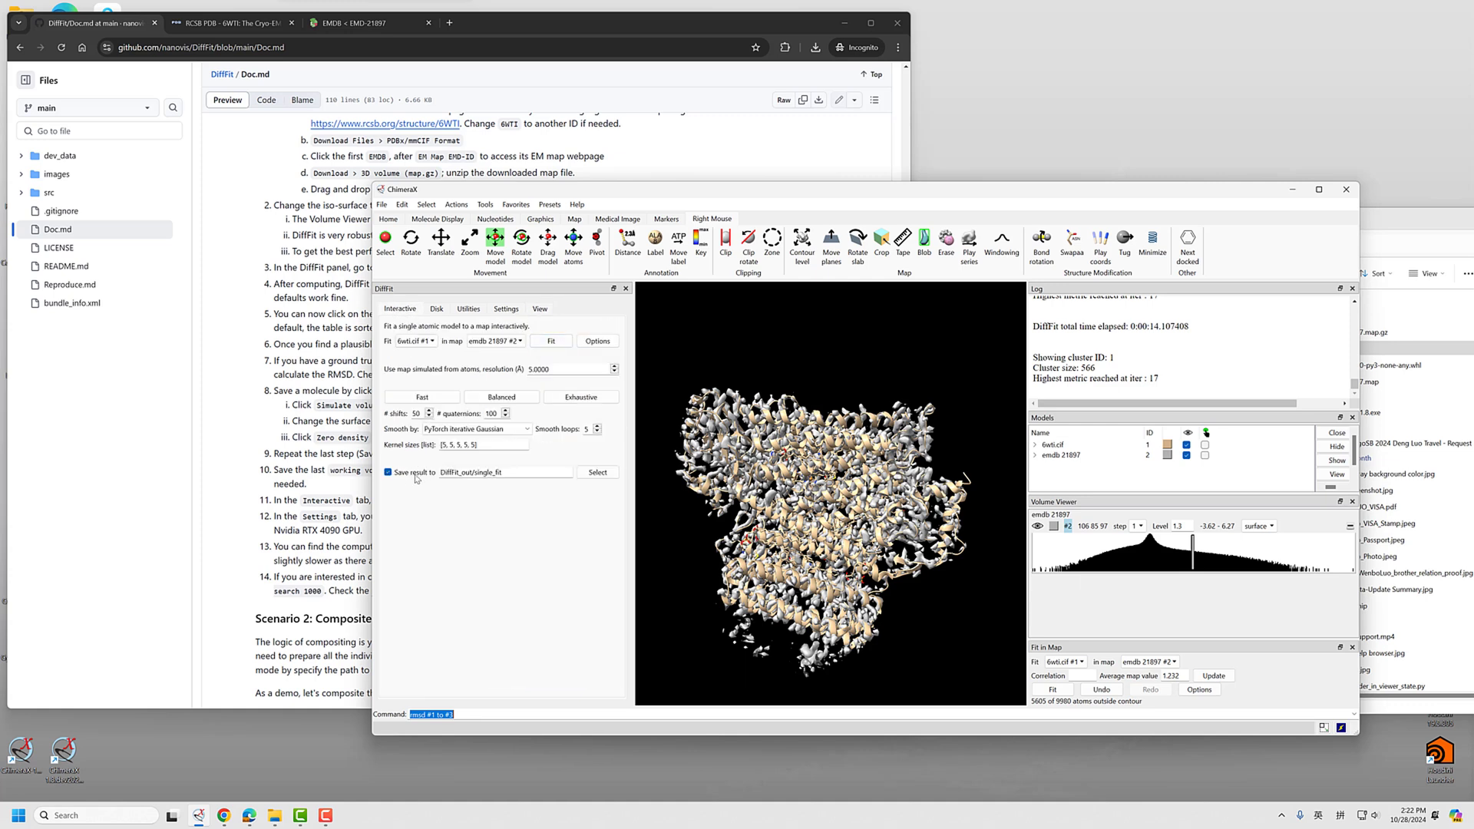
click(540, 308)
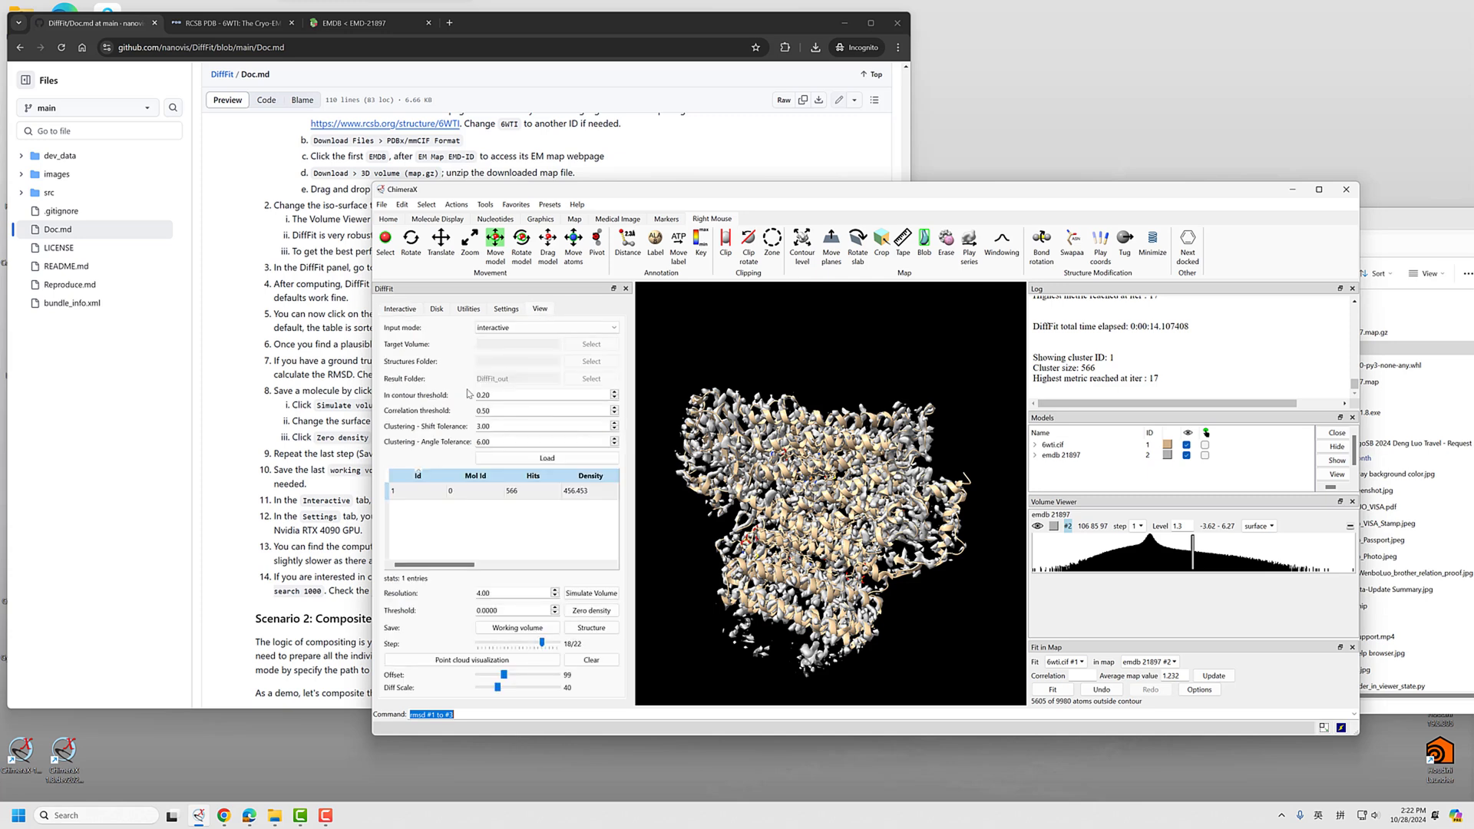
click(502, 328)
click(492, 339)
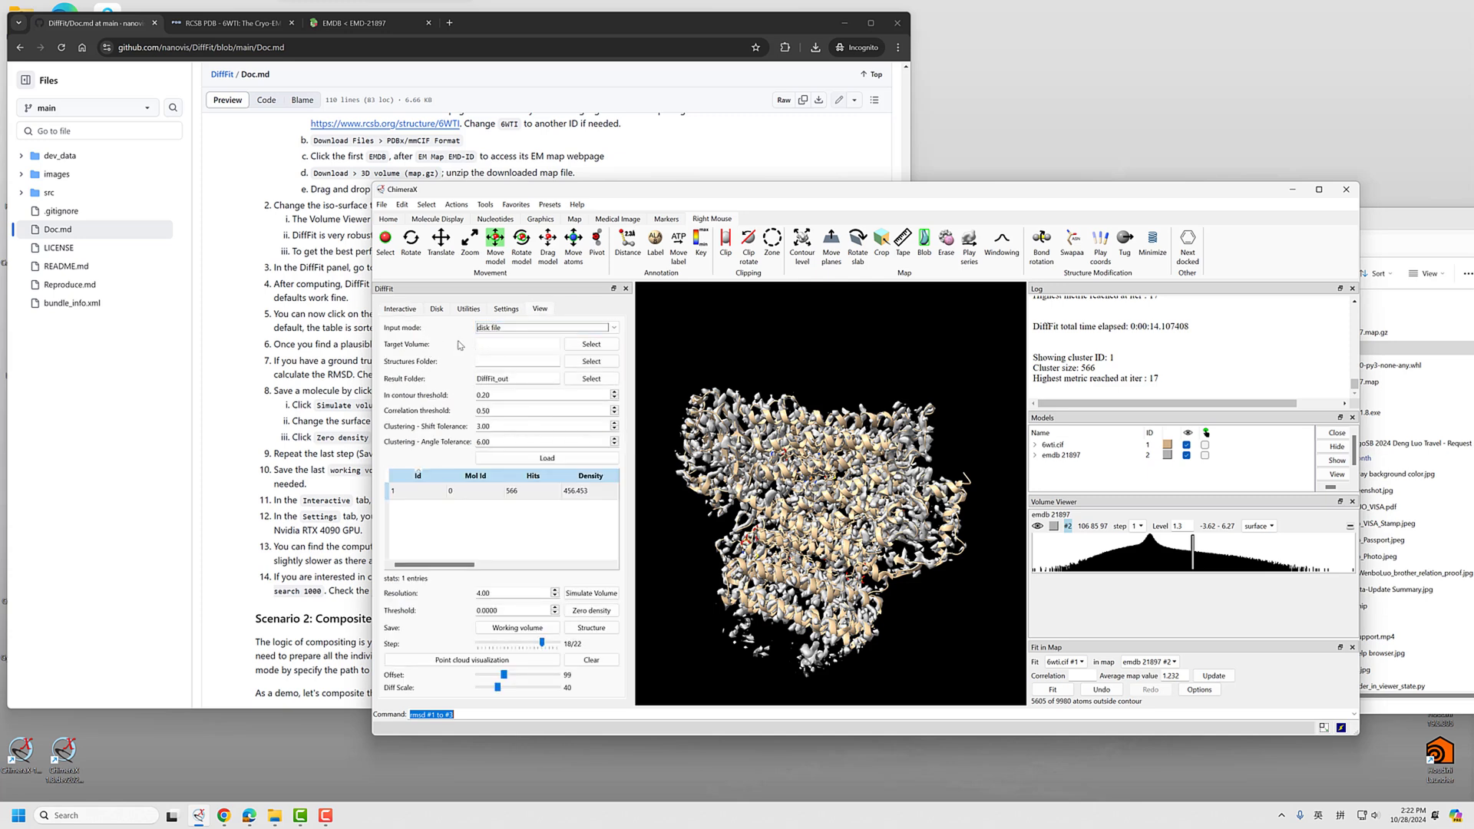
click(555, 344)
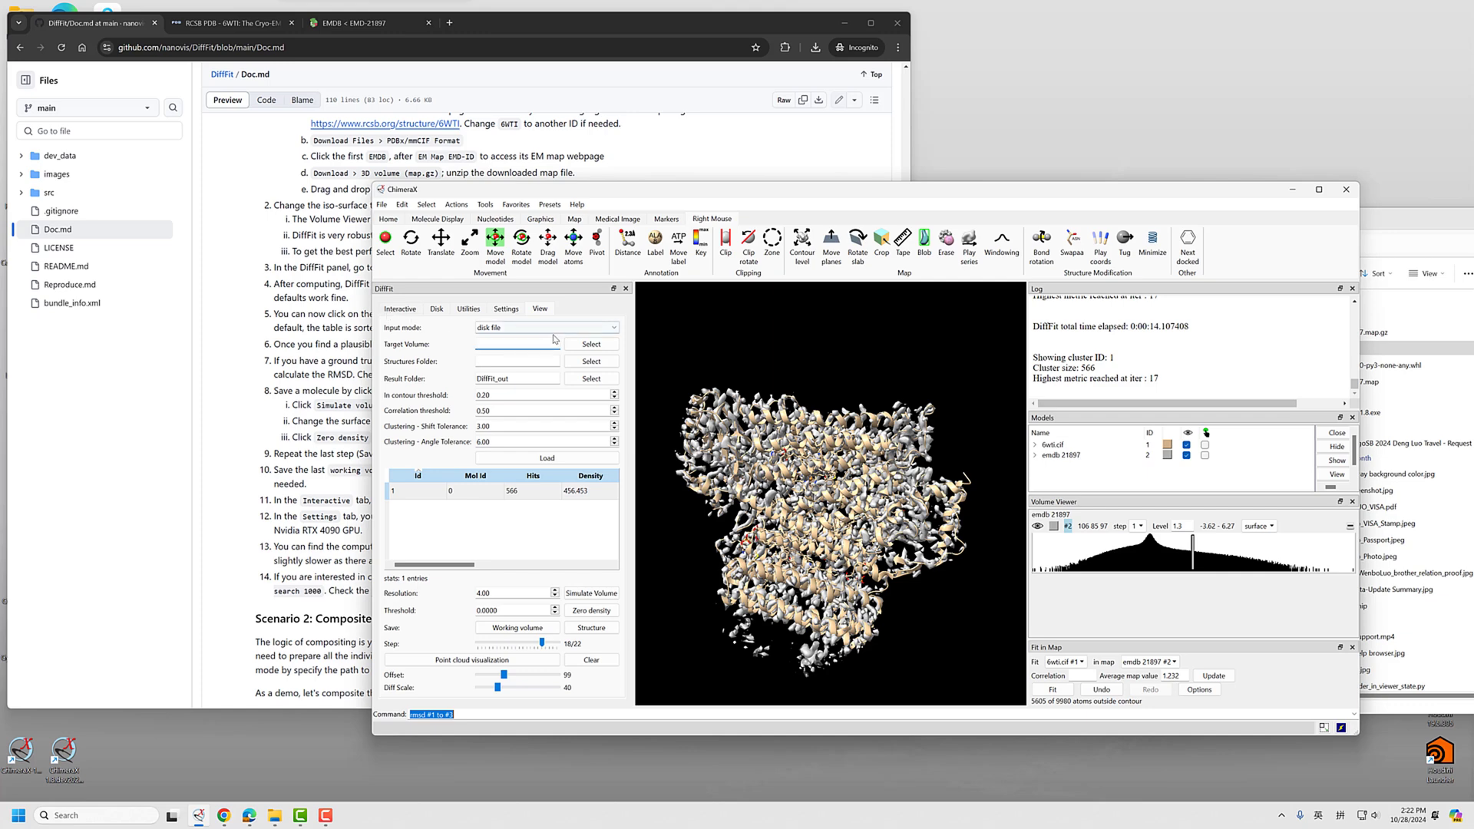
Step: Switch to File Explorer and reopen the Downloads folder through its full path
click(1425, 230)
drag(1383, 221, 1338, 243)
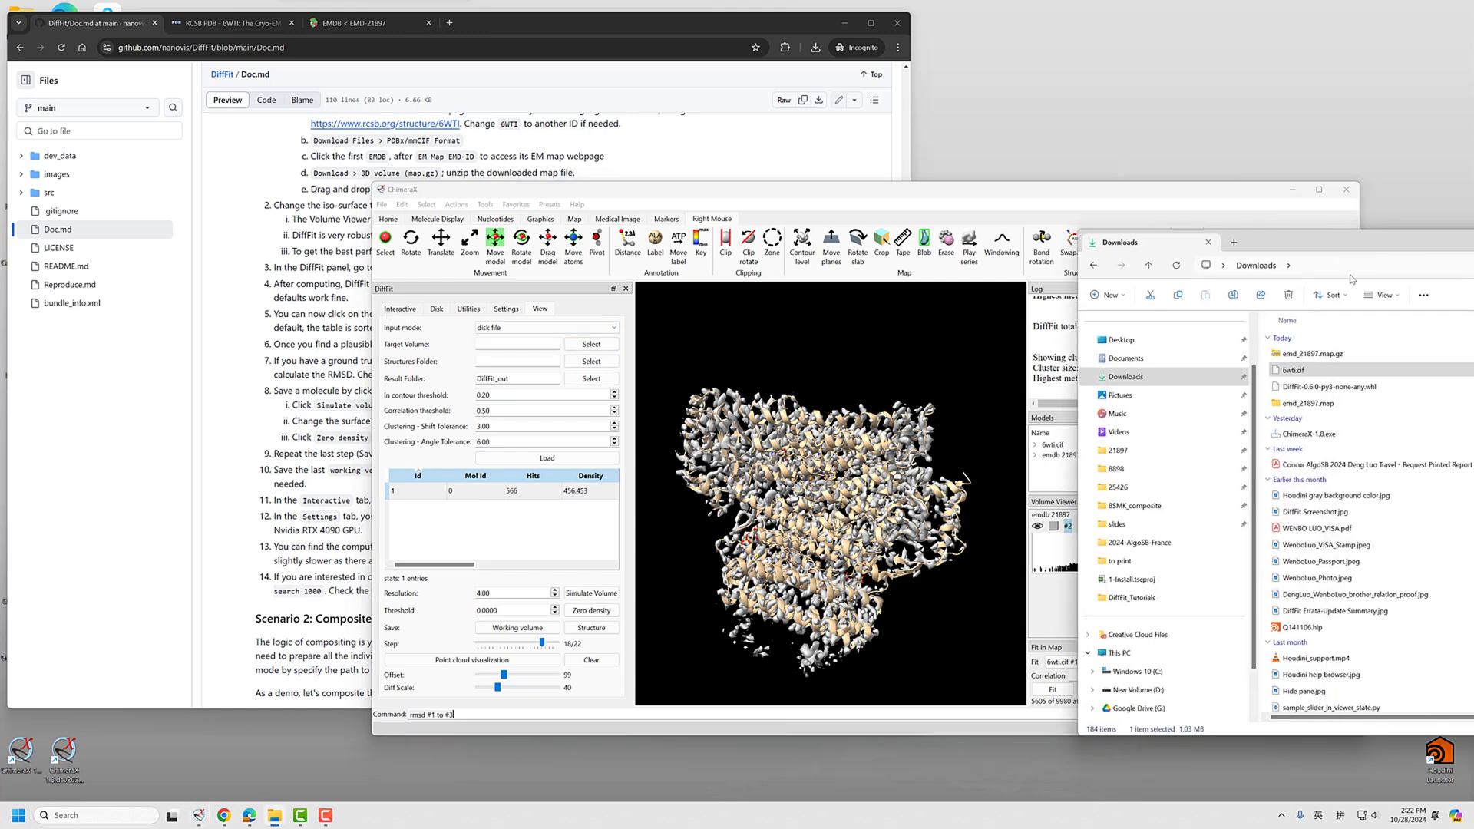
click(1349, 266)
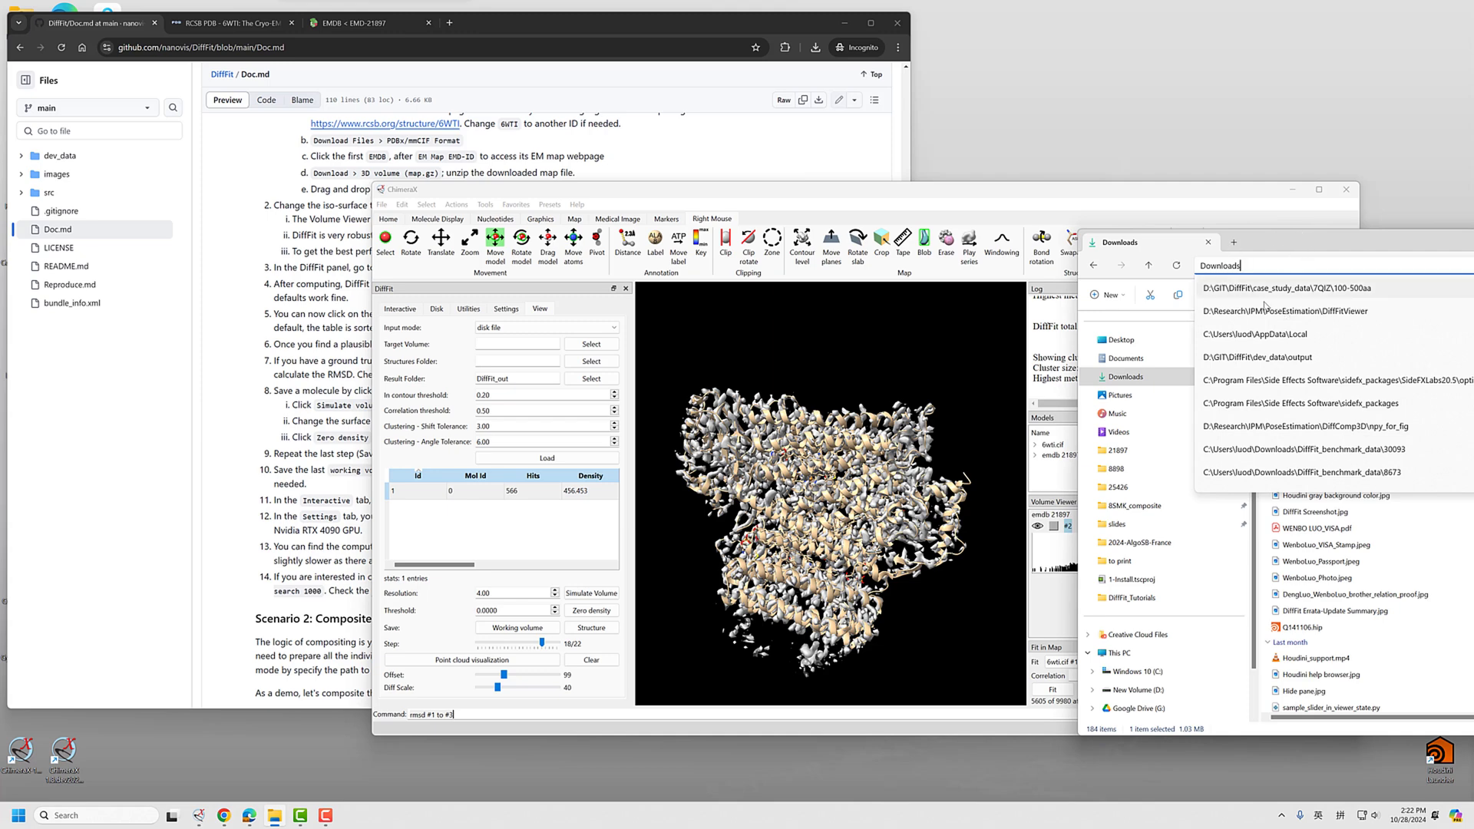
click(1284, 451)
click(1348, 258)
click(1355, 261)
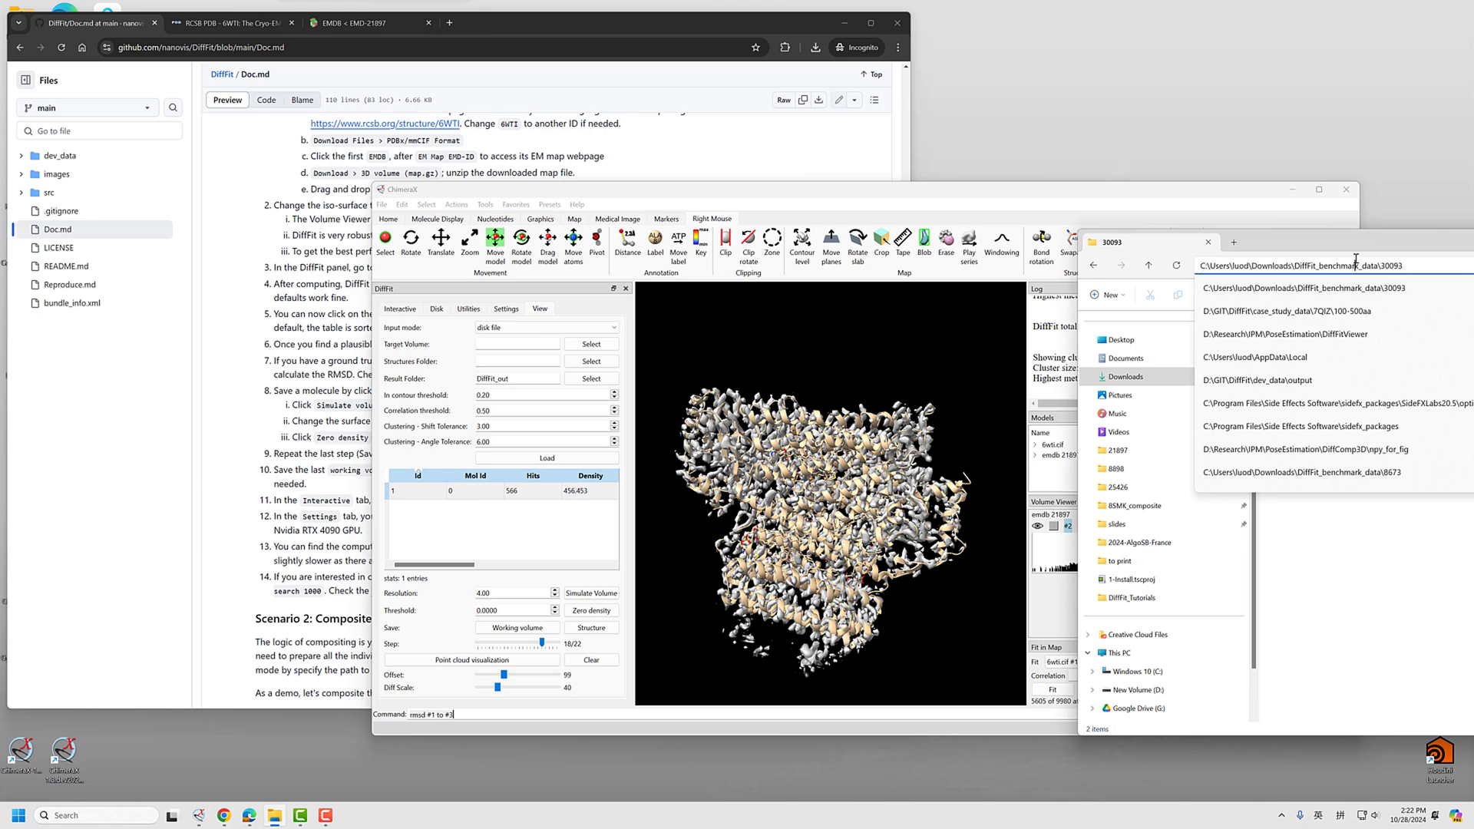
drag(1296, 265, 1405, 266)
key(BackSpace)
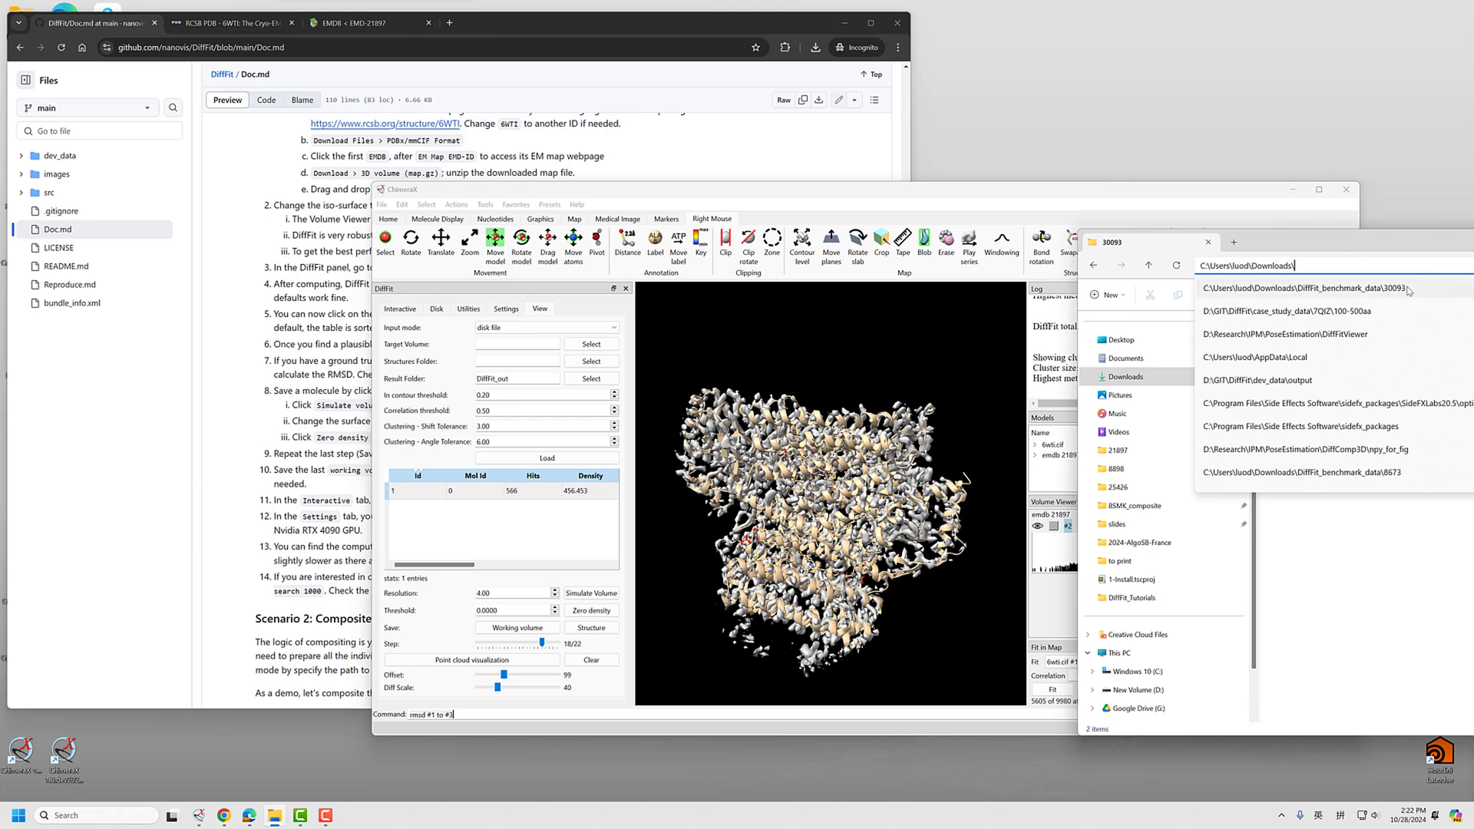
key(Return)
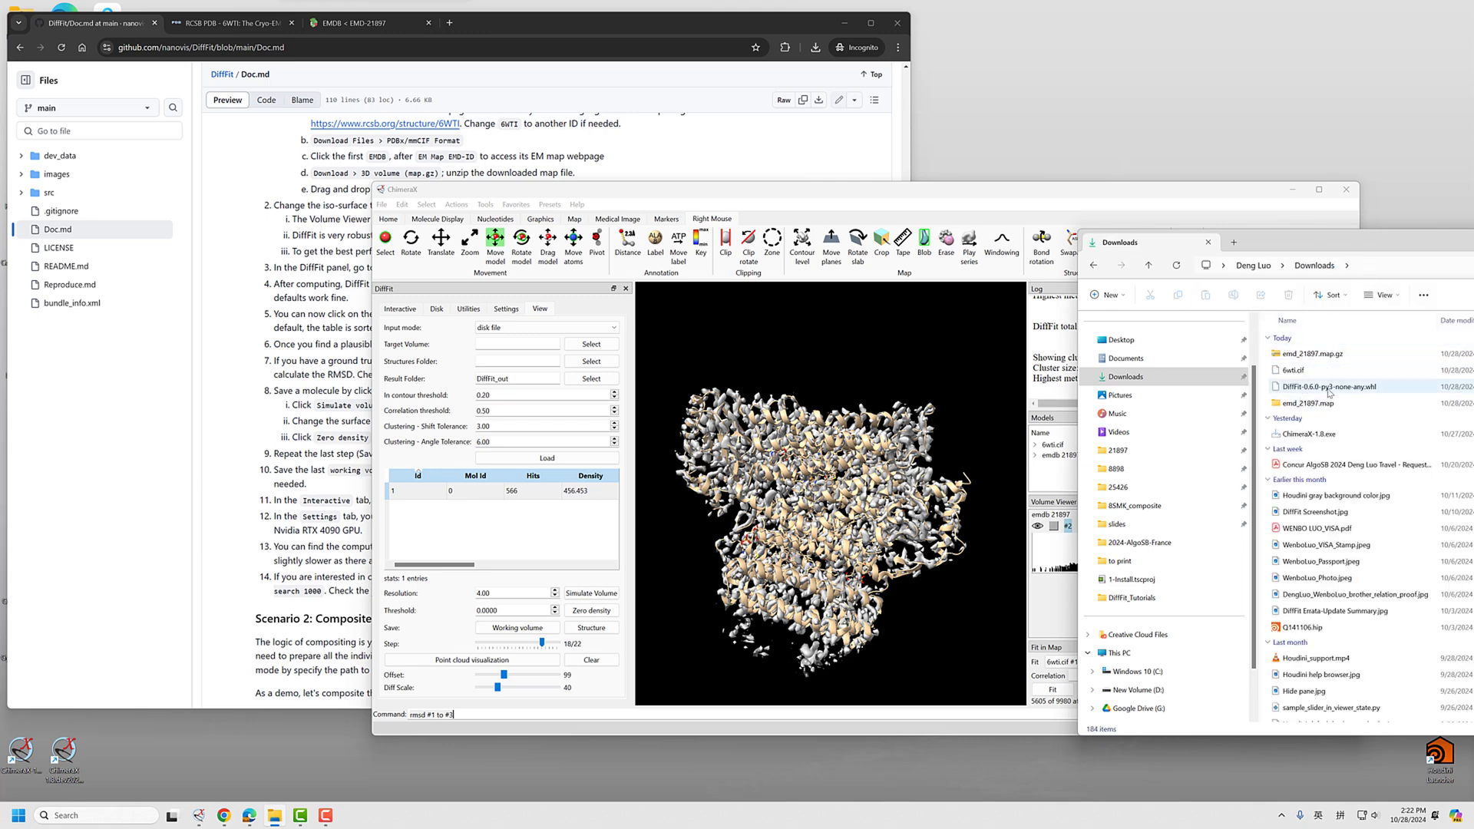
Step: Open the emd_21897.map folder in Downloads and copy its full path
double_click(1305, 404)
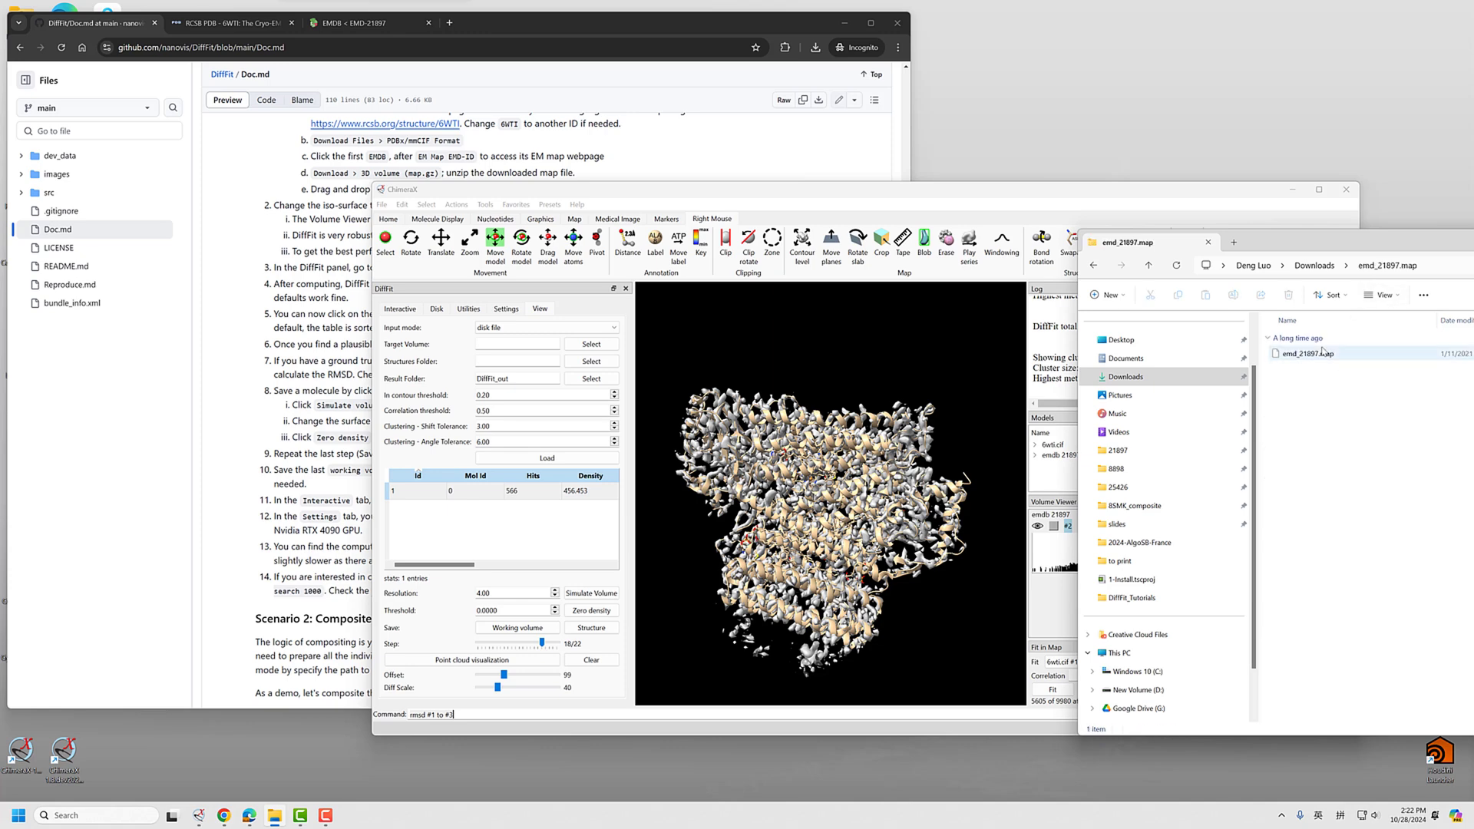
click(1328, 344)
click(1452, 259)
click(1385, 586)
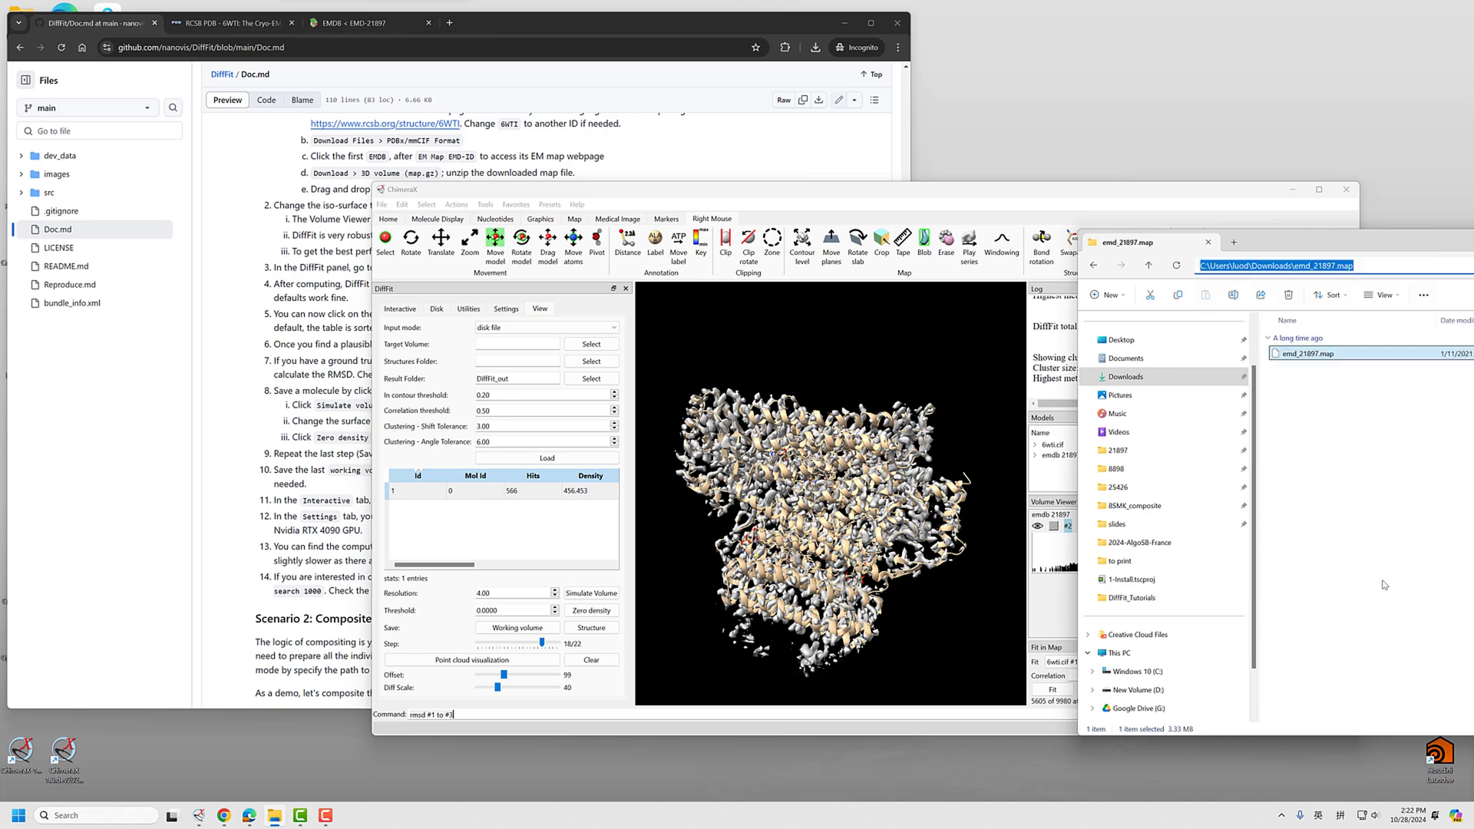
Step: Set the target volume for viewing results to the emd_21897.map file inside the Downloads\emd_21897.map folder, using its full path
click(494, 345)
key(ctrl+v)
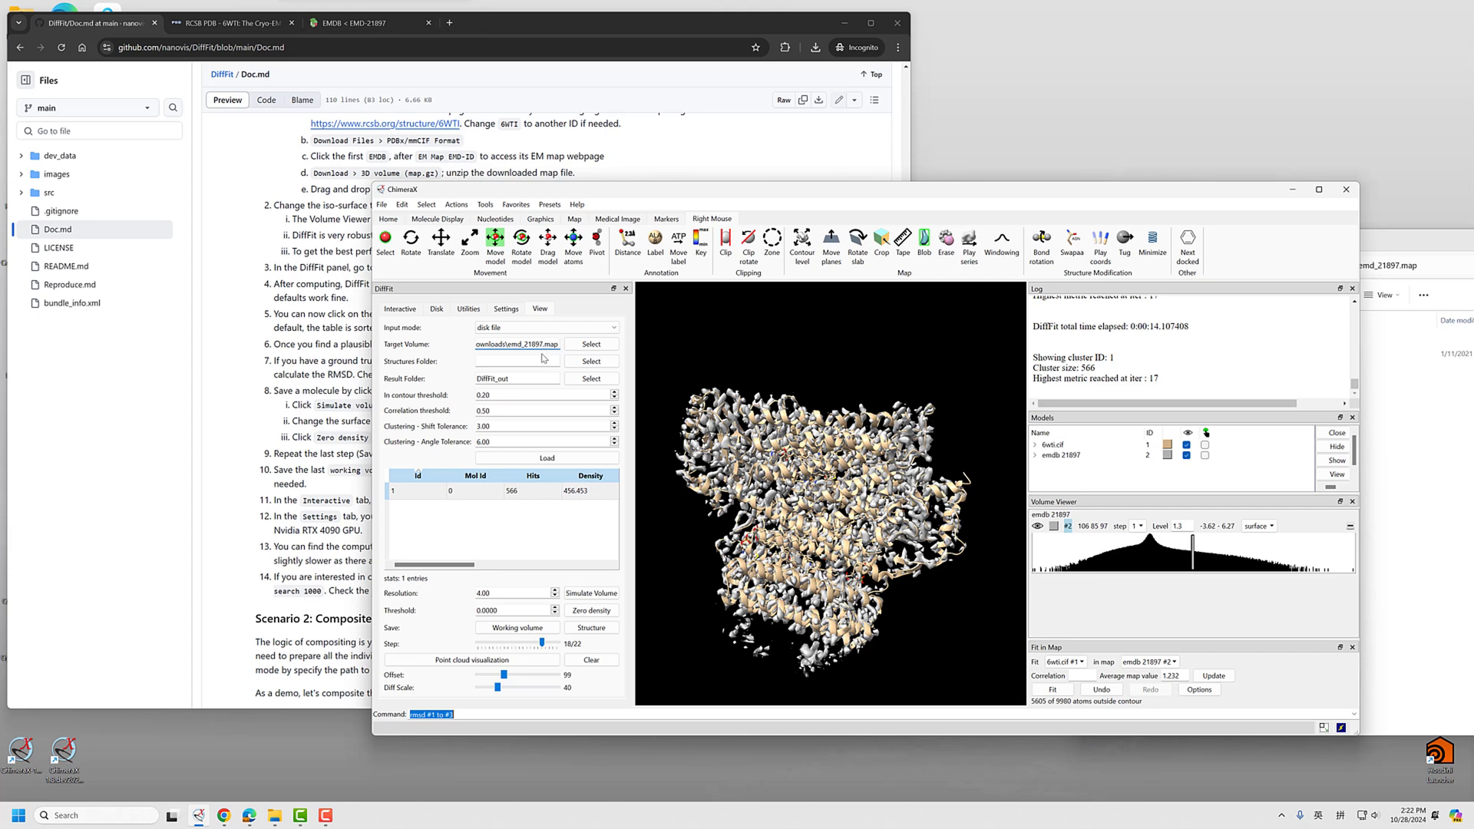
text(\)
click(1450, 489)
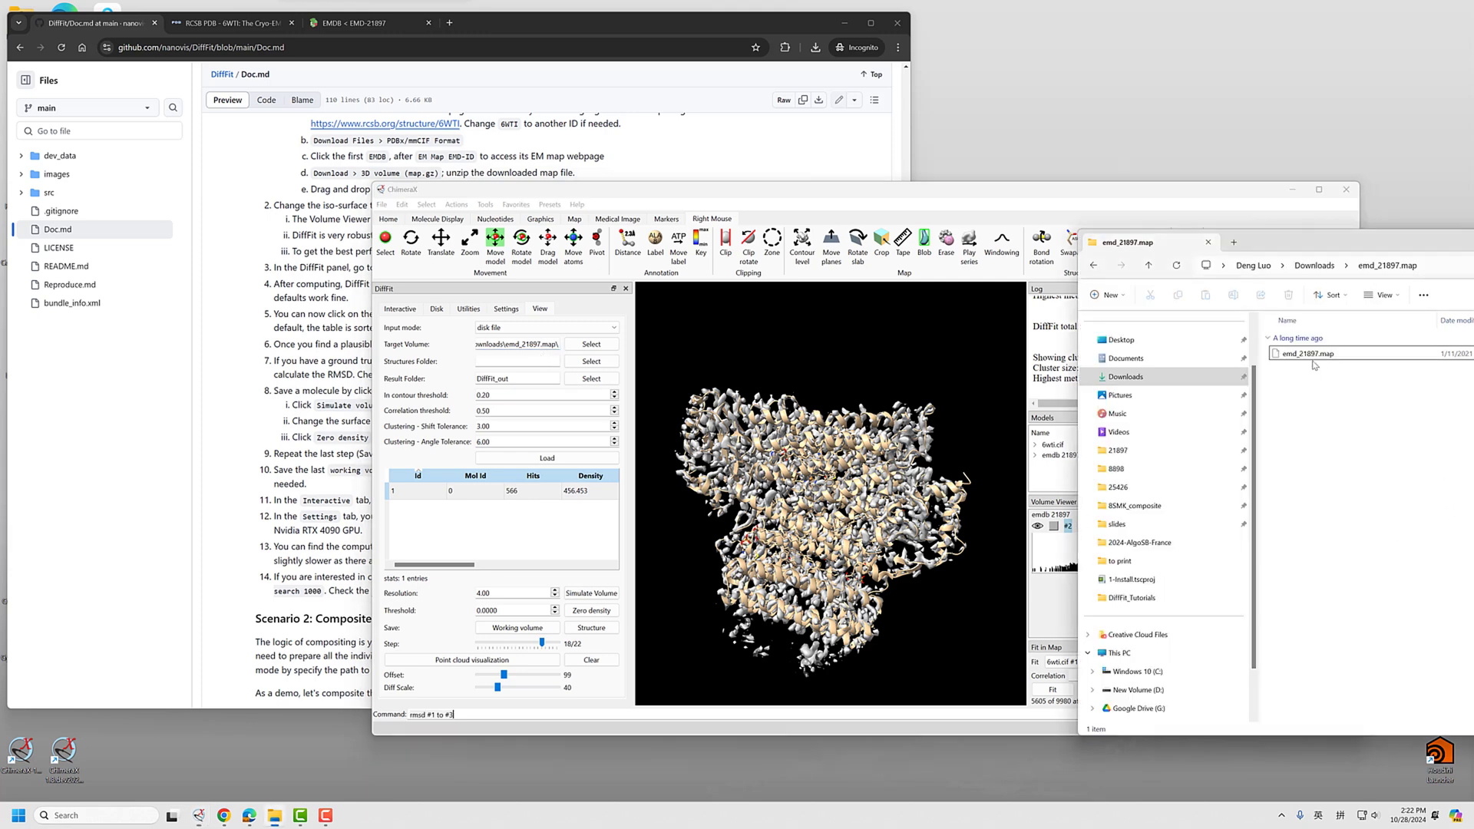
key(F2)
key(ctrl+a)
key(ctrl+c)
click(1339, 536)
click(539, 345)
key(ctrl+v)
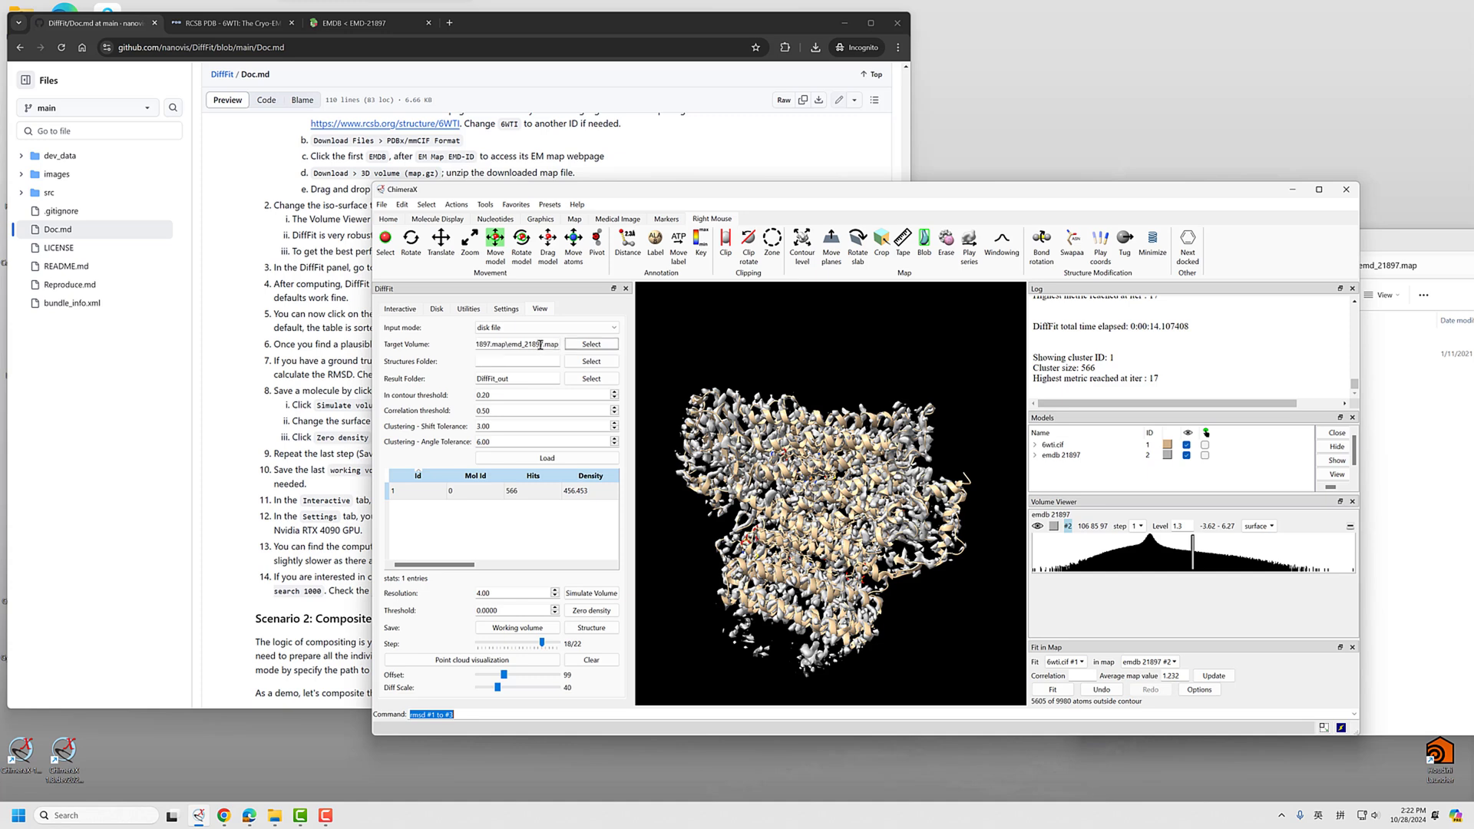
Step: Create a folder named struct in Downloads and move 6wti.cif into it
click(495, 363)
click(1363, 303)
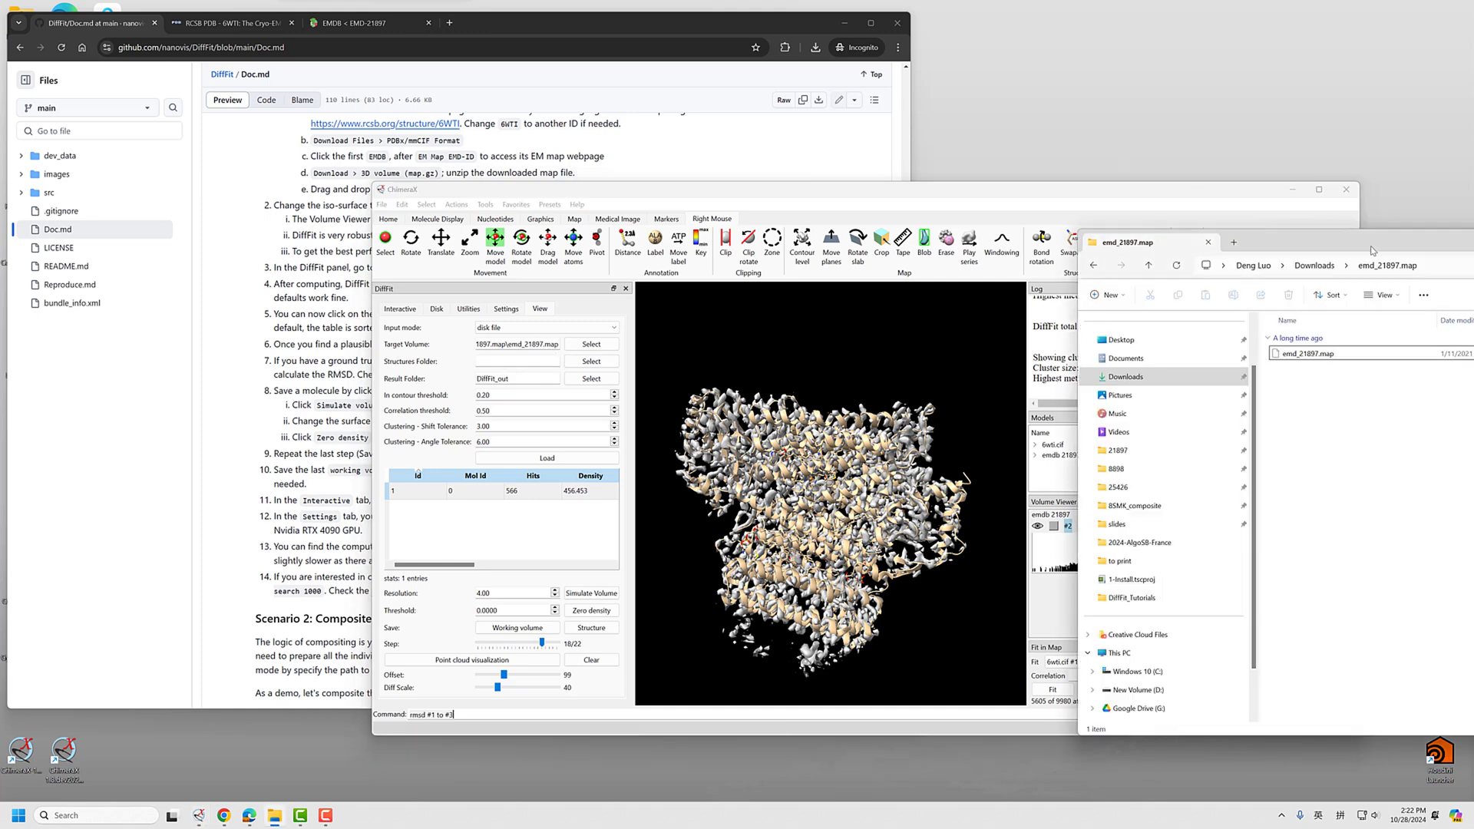
drag(1372, 250, 1127, 263)
click(1073, 282)
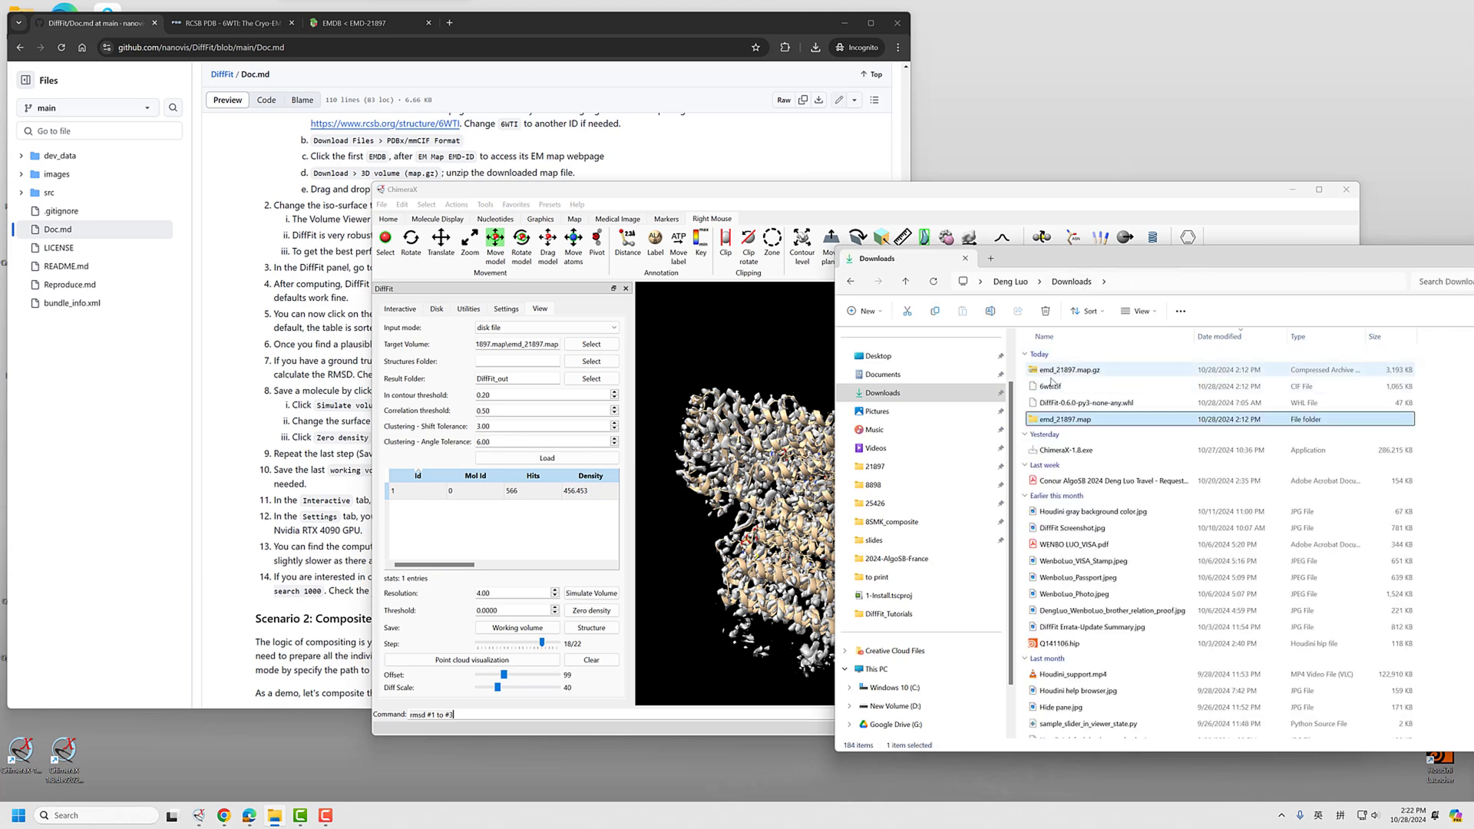
click(1069, 390)
key(ctrl+shift+n)
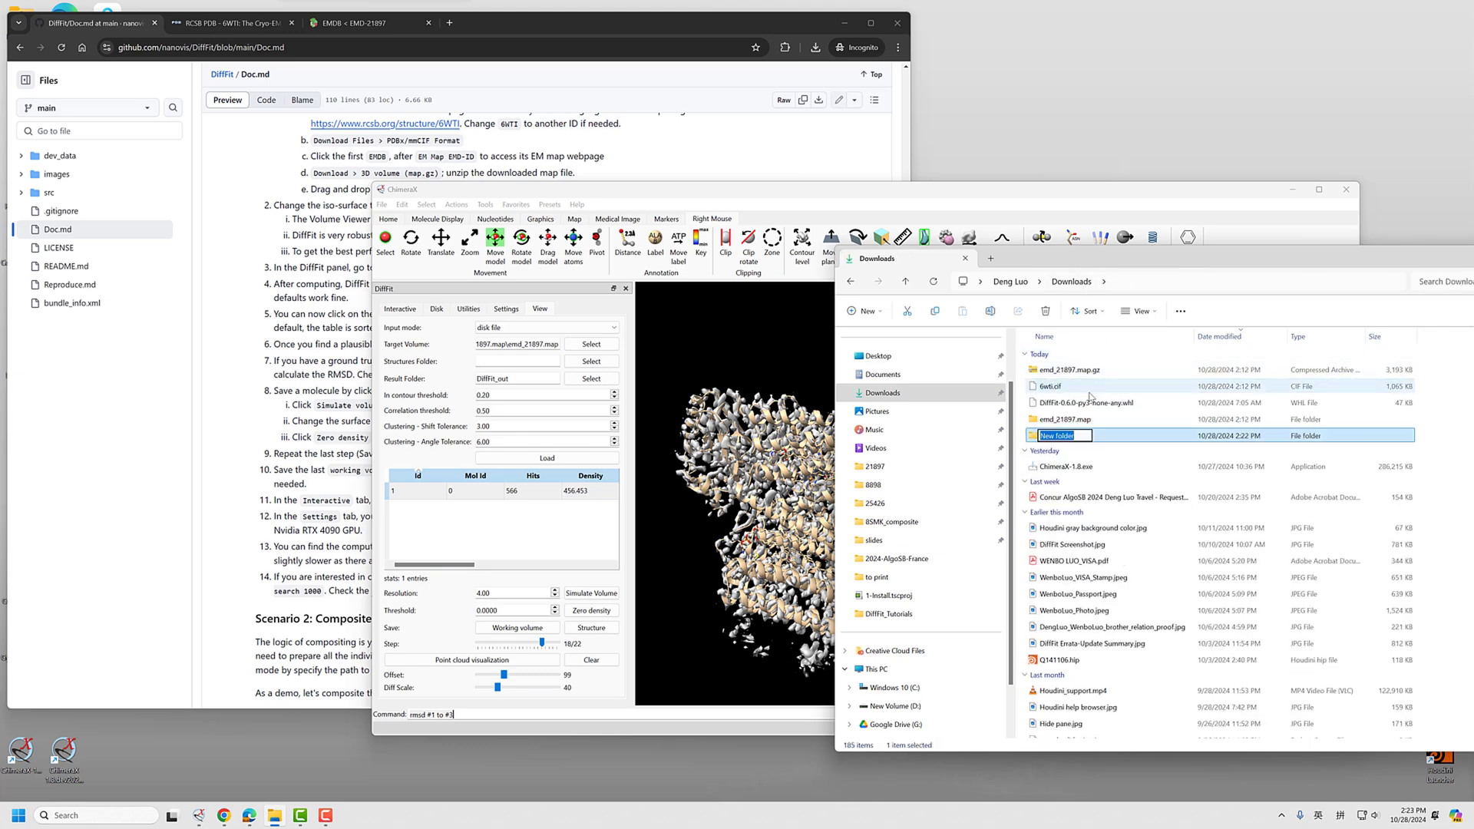
text(struct)
key(Return)
drag(1075, 384, 1068, 435)
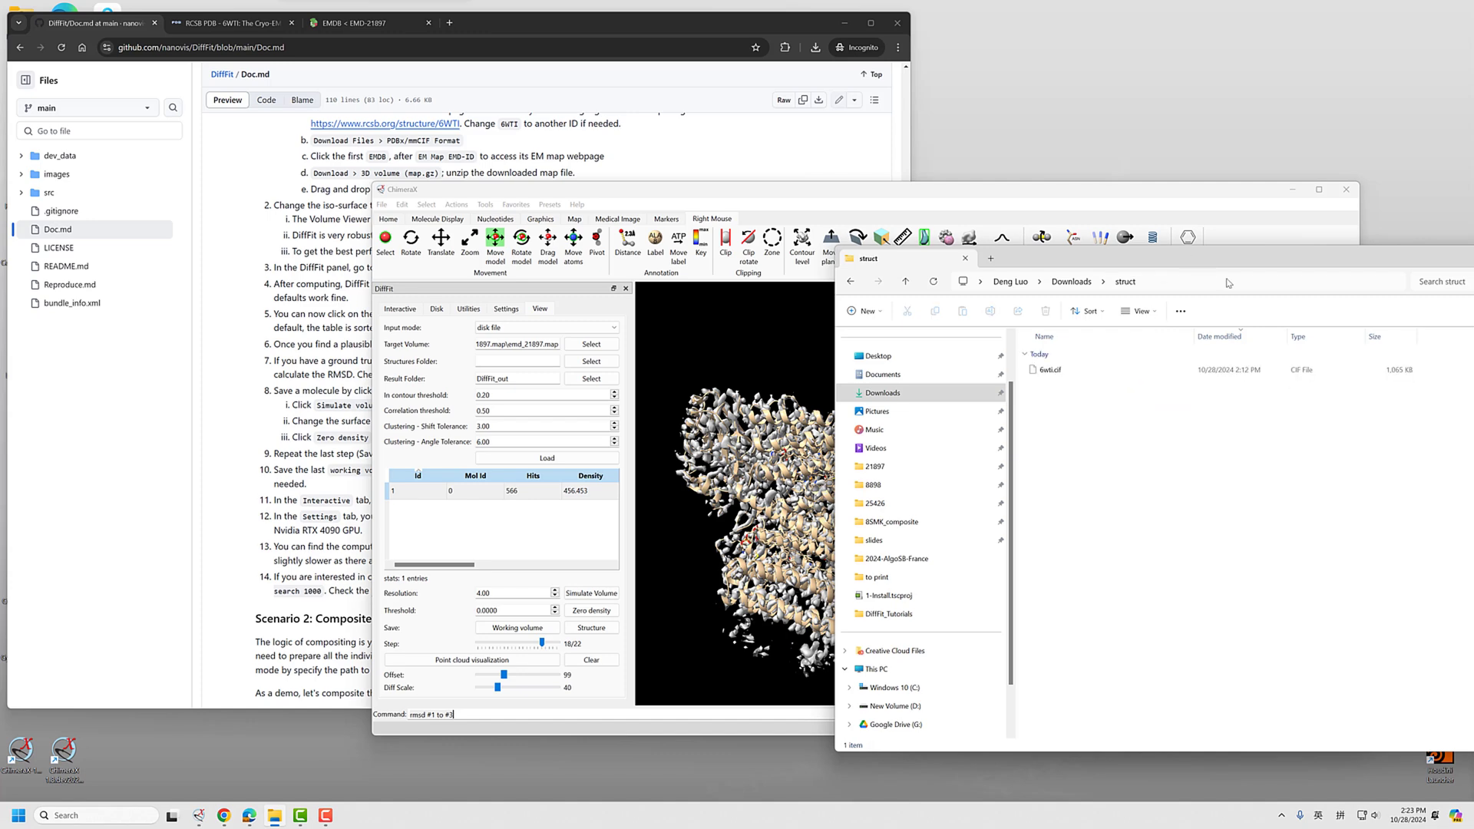
Step: Copy the full path of the struct folder and enter it as the structures folder for viewing results
click(1314, 281)
key(ctrl+c)
click(501, 361)
key(ctrl+v)
Step: Set the result folder to DiffFit_out/single_fit, copied from the interactive fitting options, and load the saved result from disk
click(521, 378)
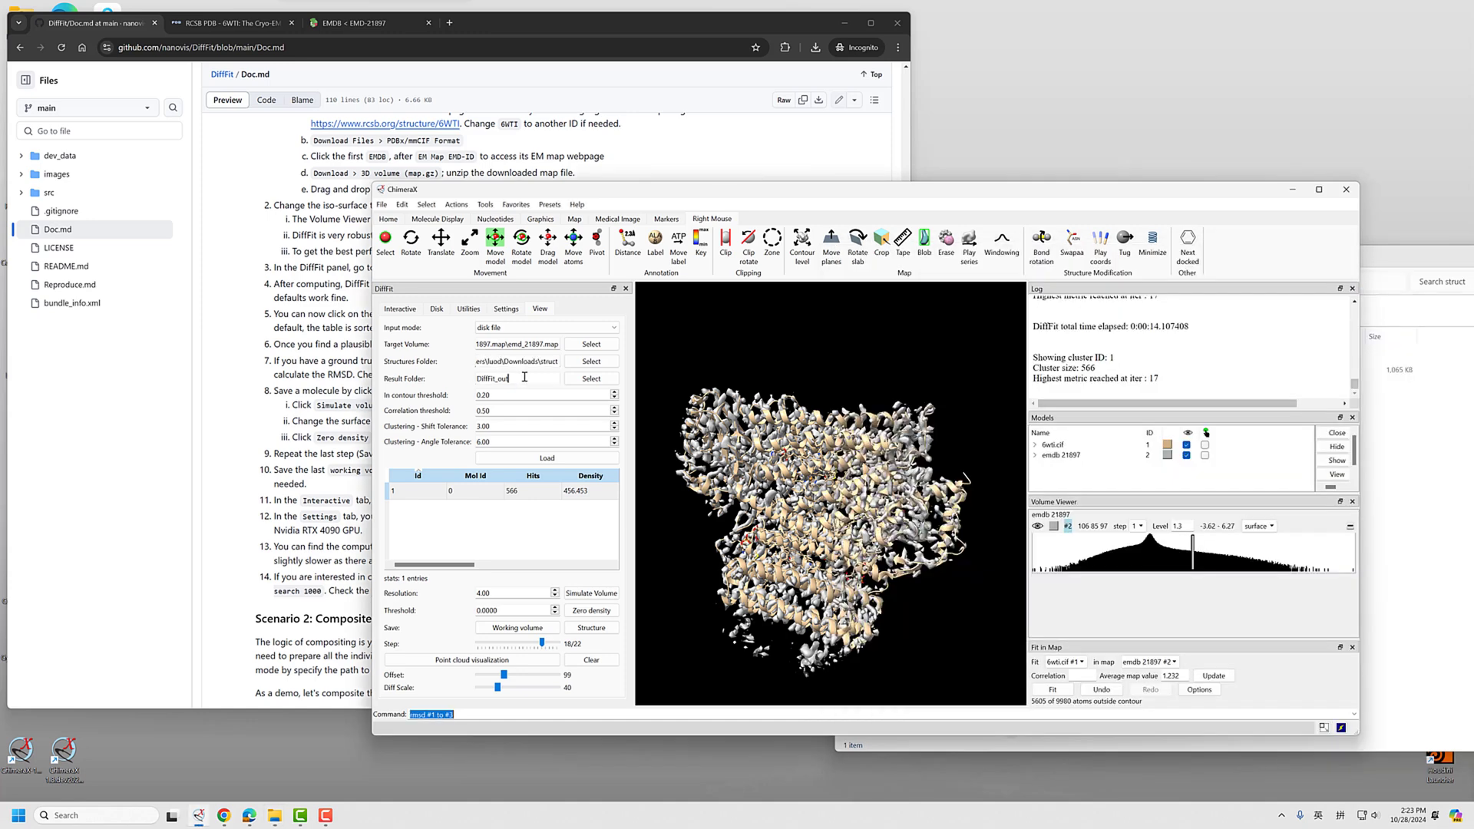
click(400, 309)
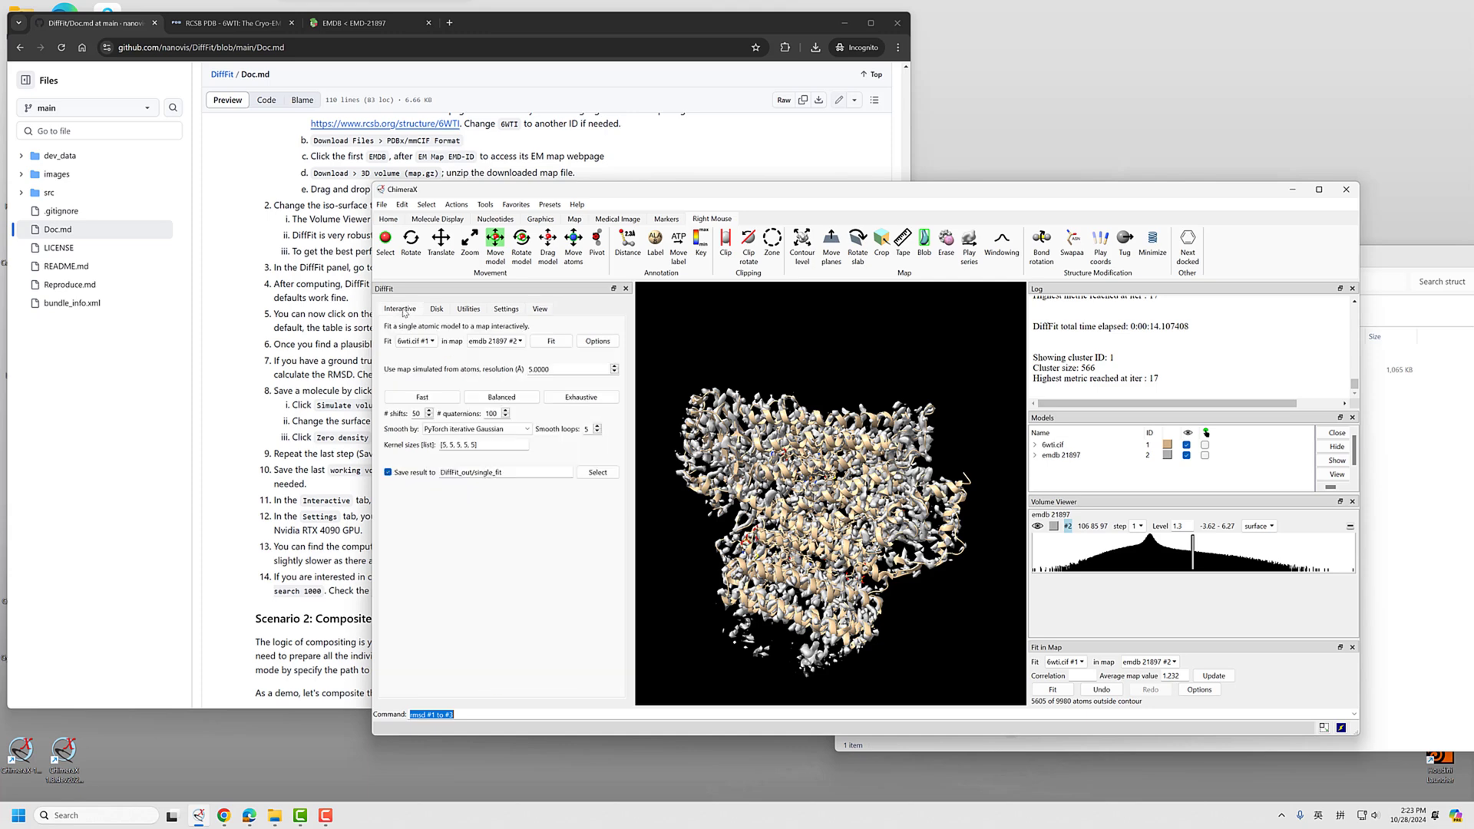
click(554, 468)
key(ctrl+a)
click(539, 309)
double_click(490, 377)
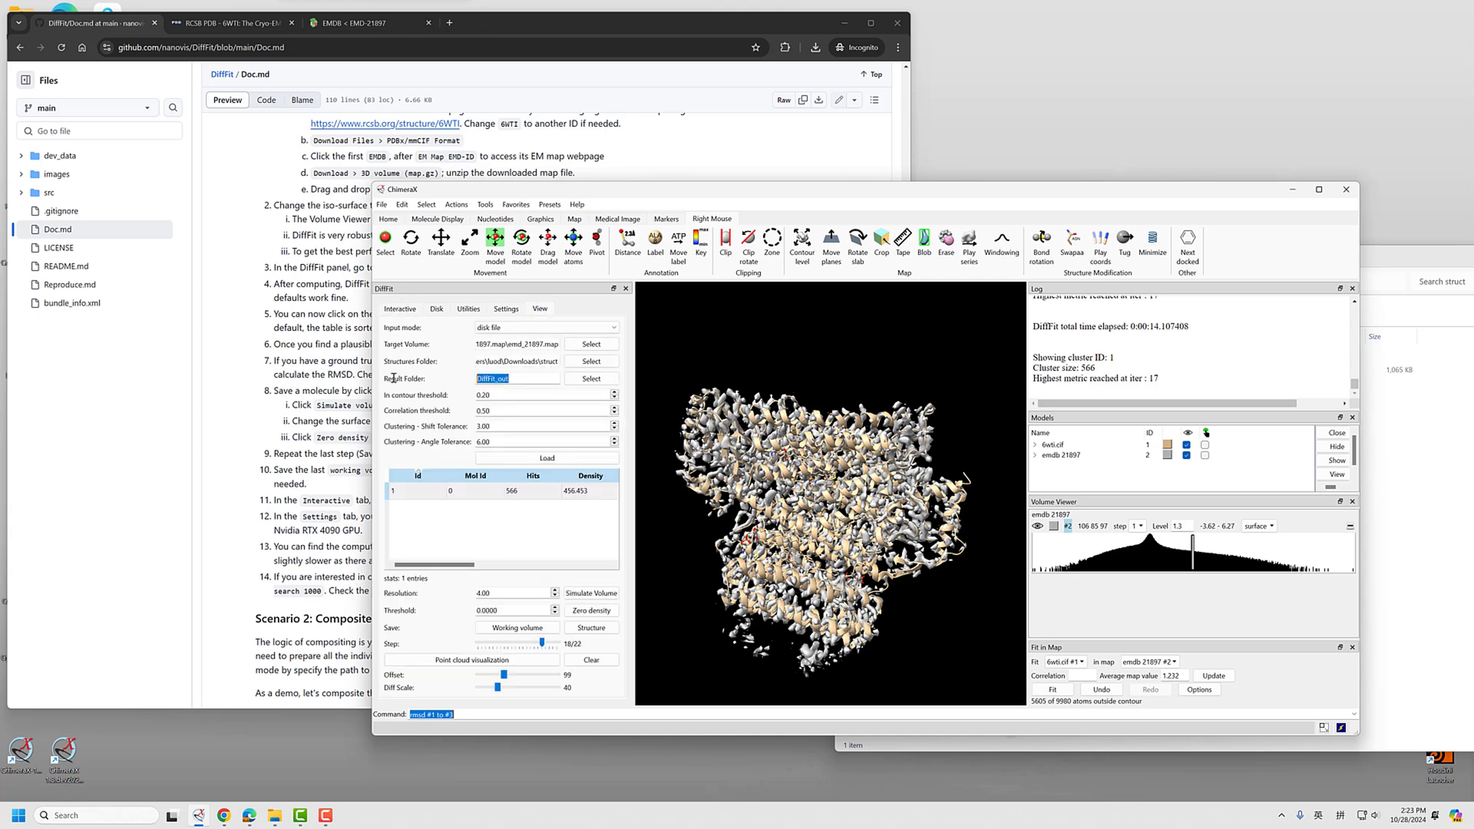
key(ctrl+v)
click(521, 458)
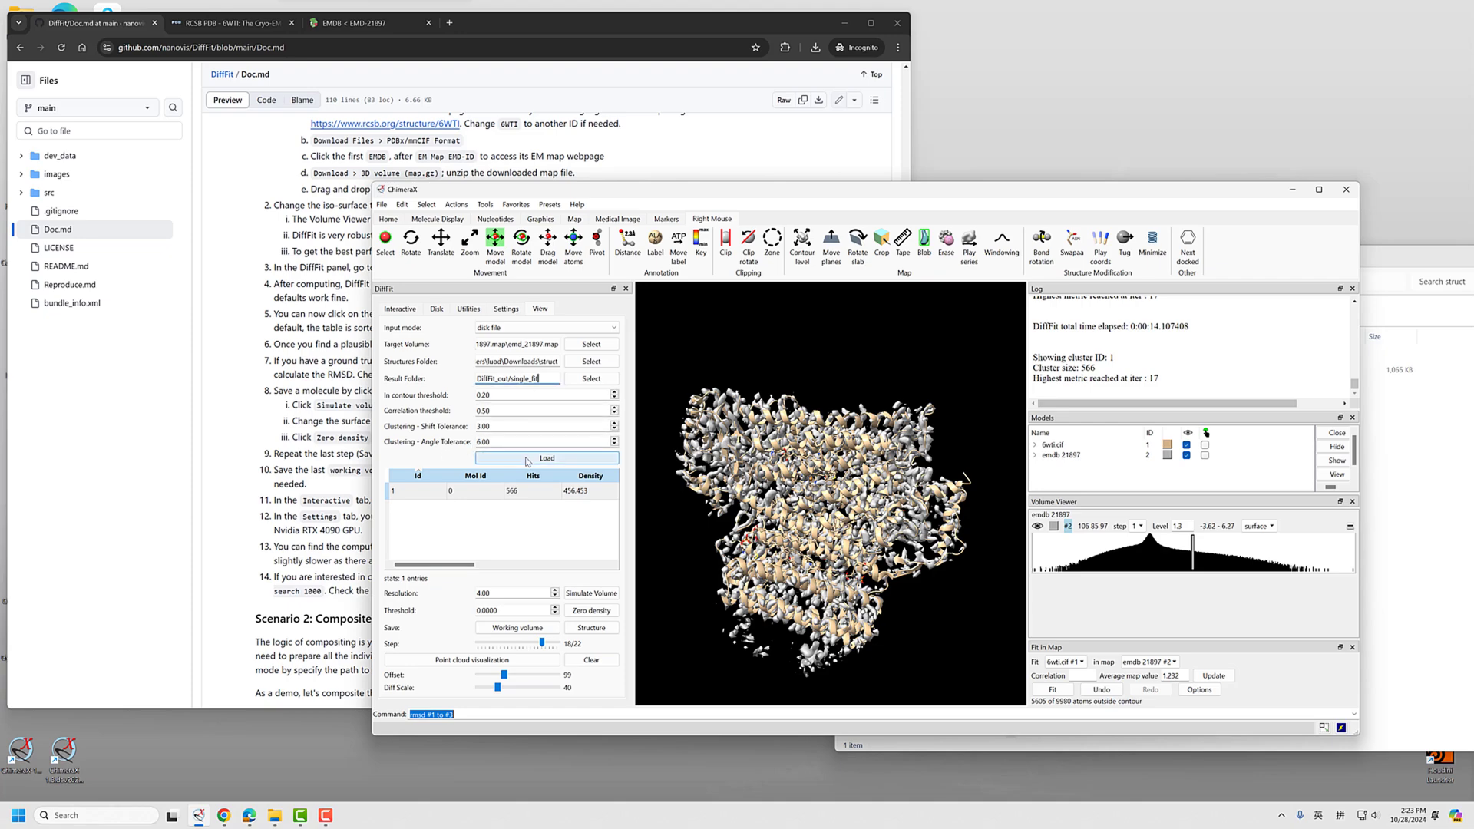
drag(850, 504, 738, 378)
scroll(807, 502, up, 3)
scroll(698, 657, down, 5)
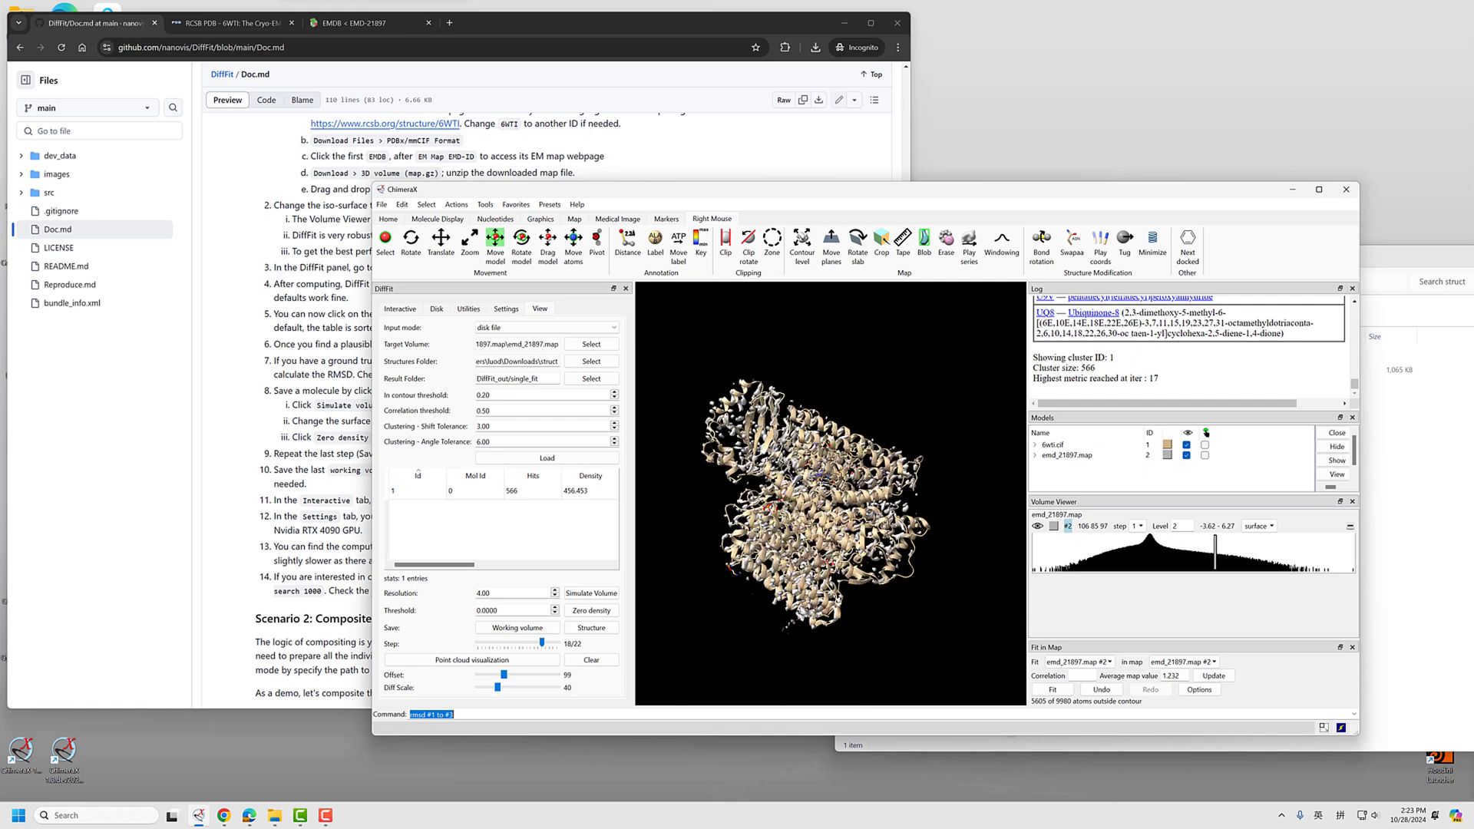
Step: Clear all open models by running the command close session
click(483, 713)
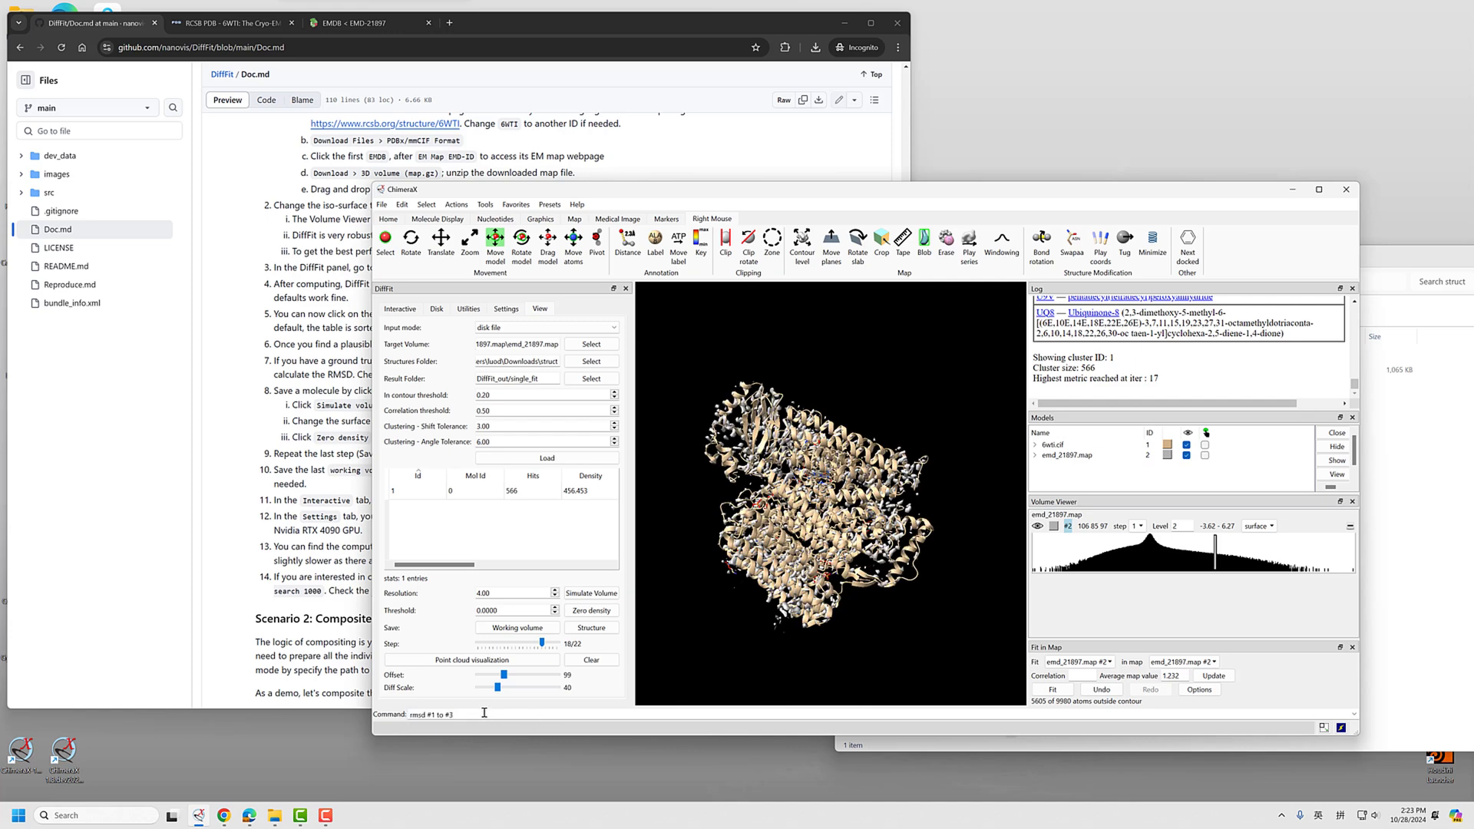
click(517, 205)
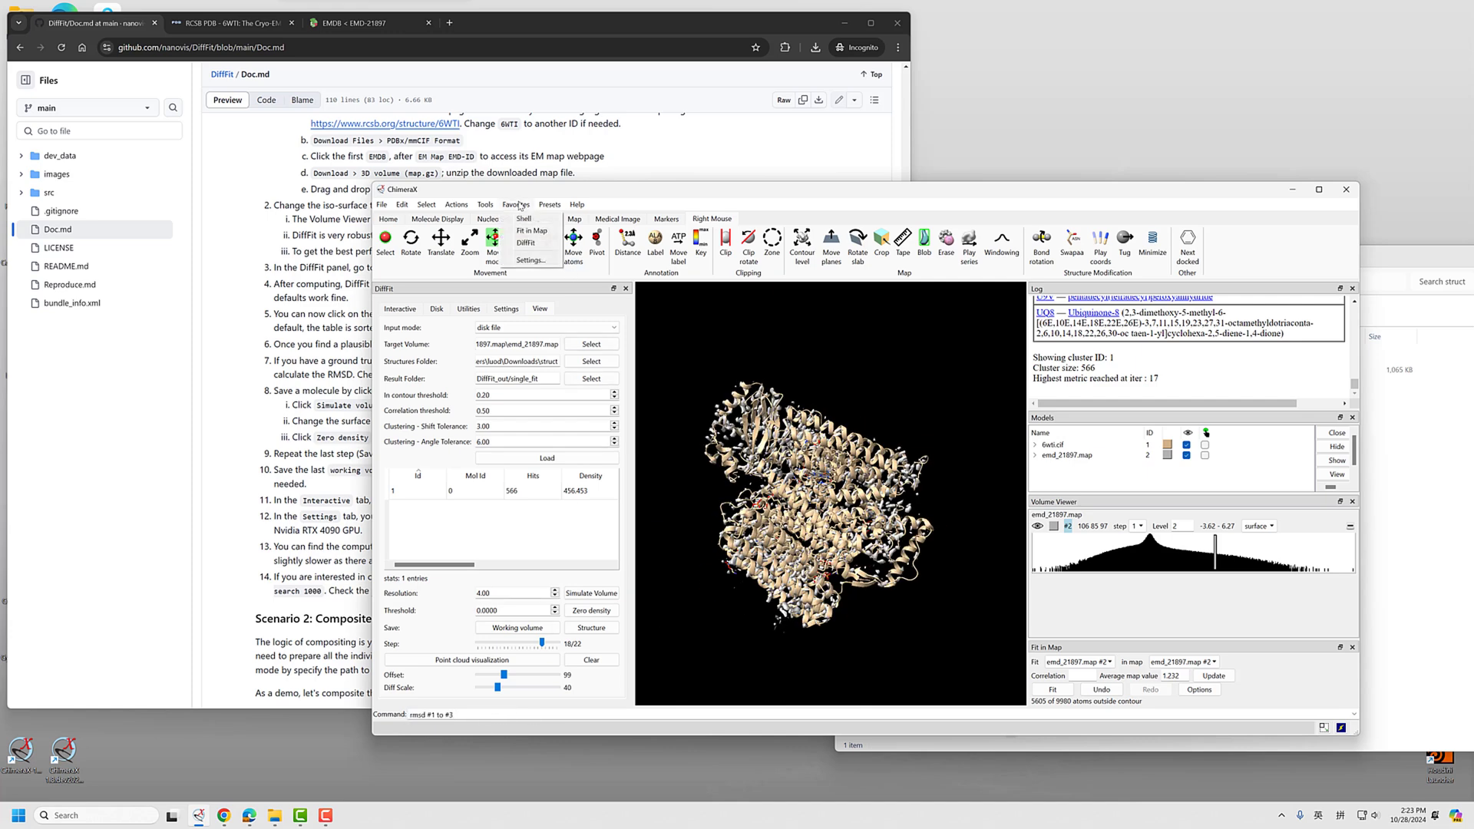
click(480, 714)
triple_click(479, 714)
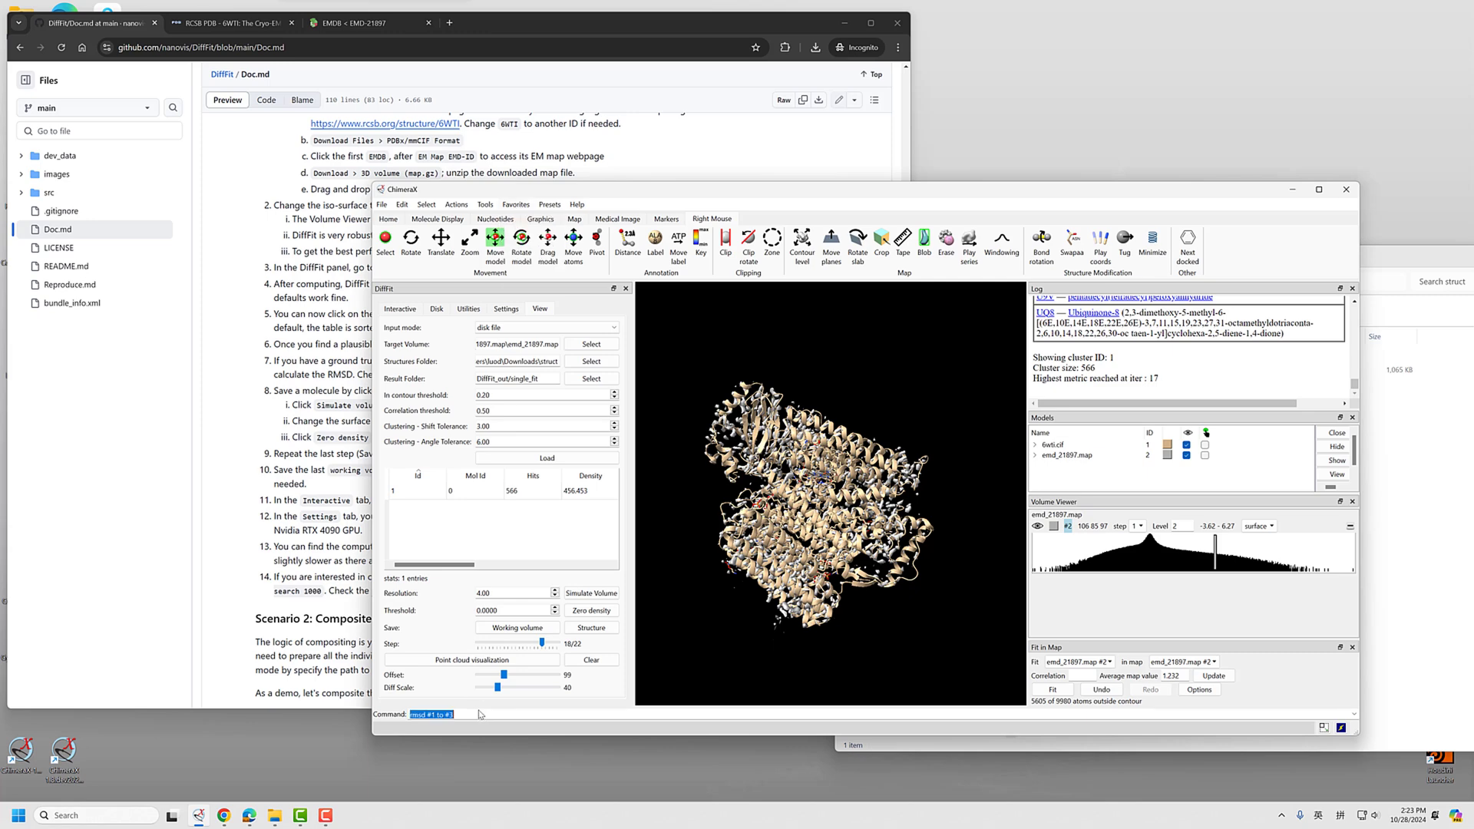
text(close session)
key(Return)
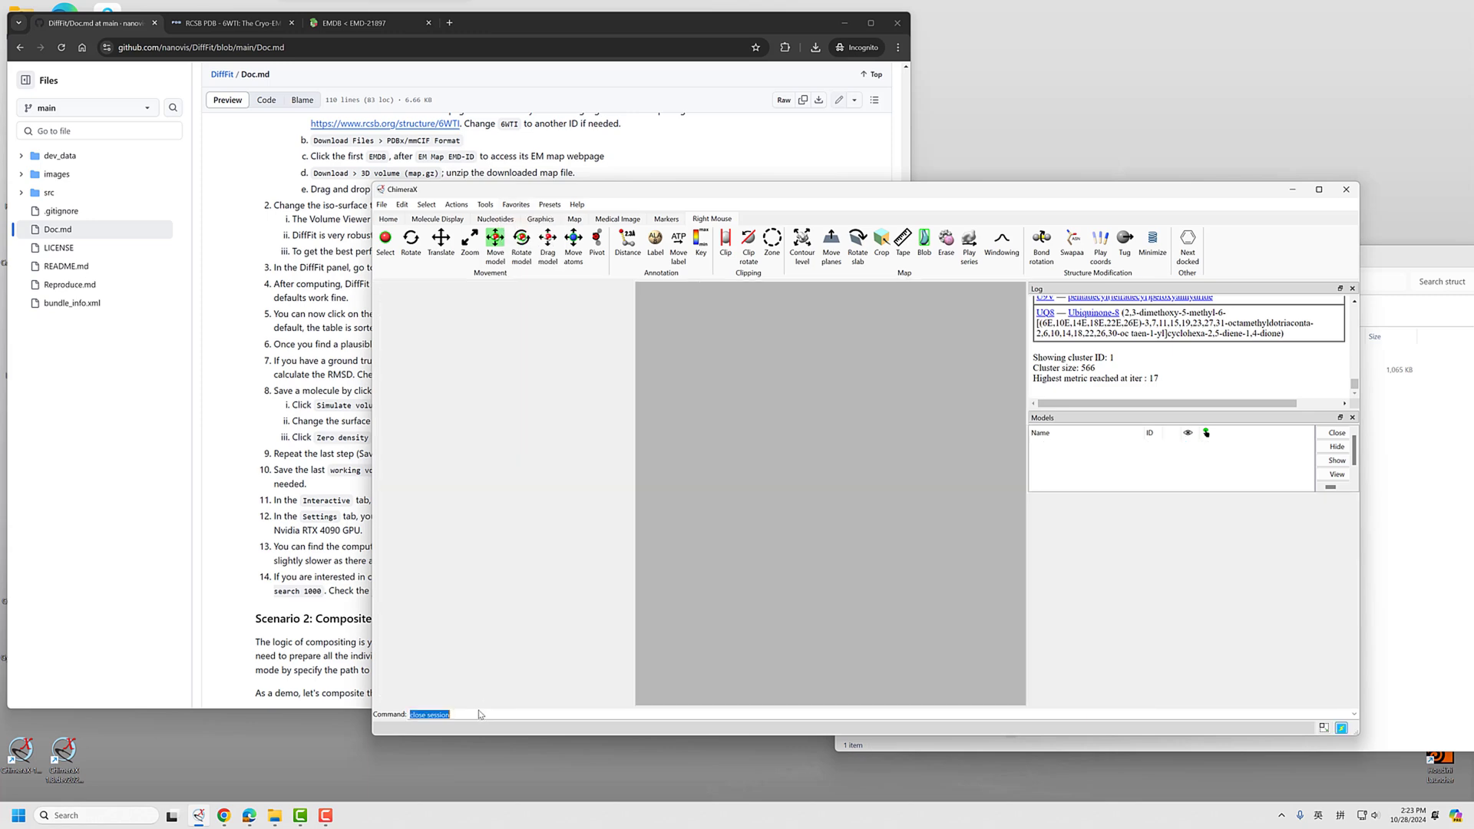
Step: Reopen DiffFit and set the structures folder for viewing results to the full path of Downloads\struct
click(517, 205)
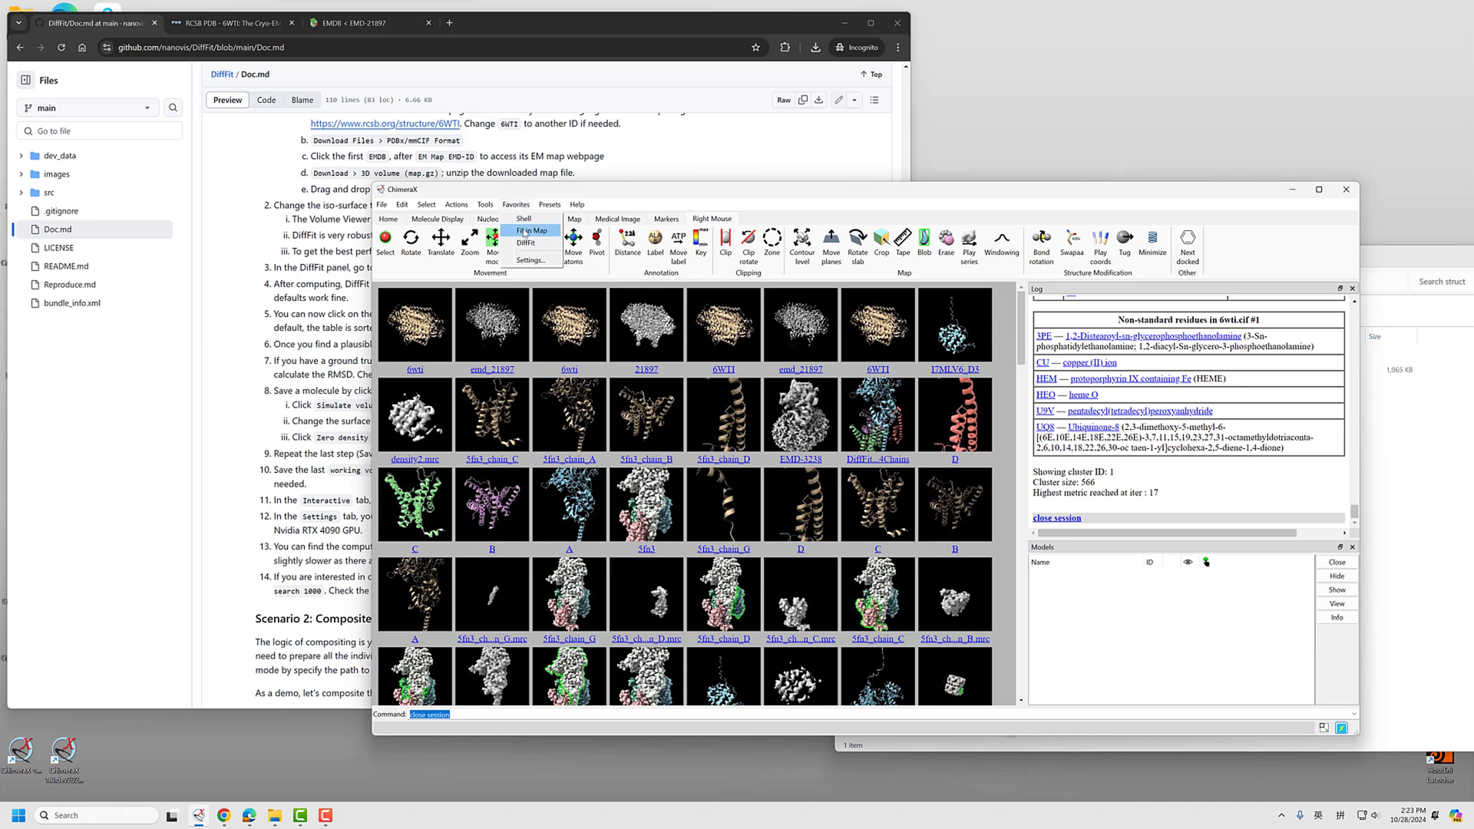
click(530, 241)
click(539, 309)
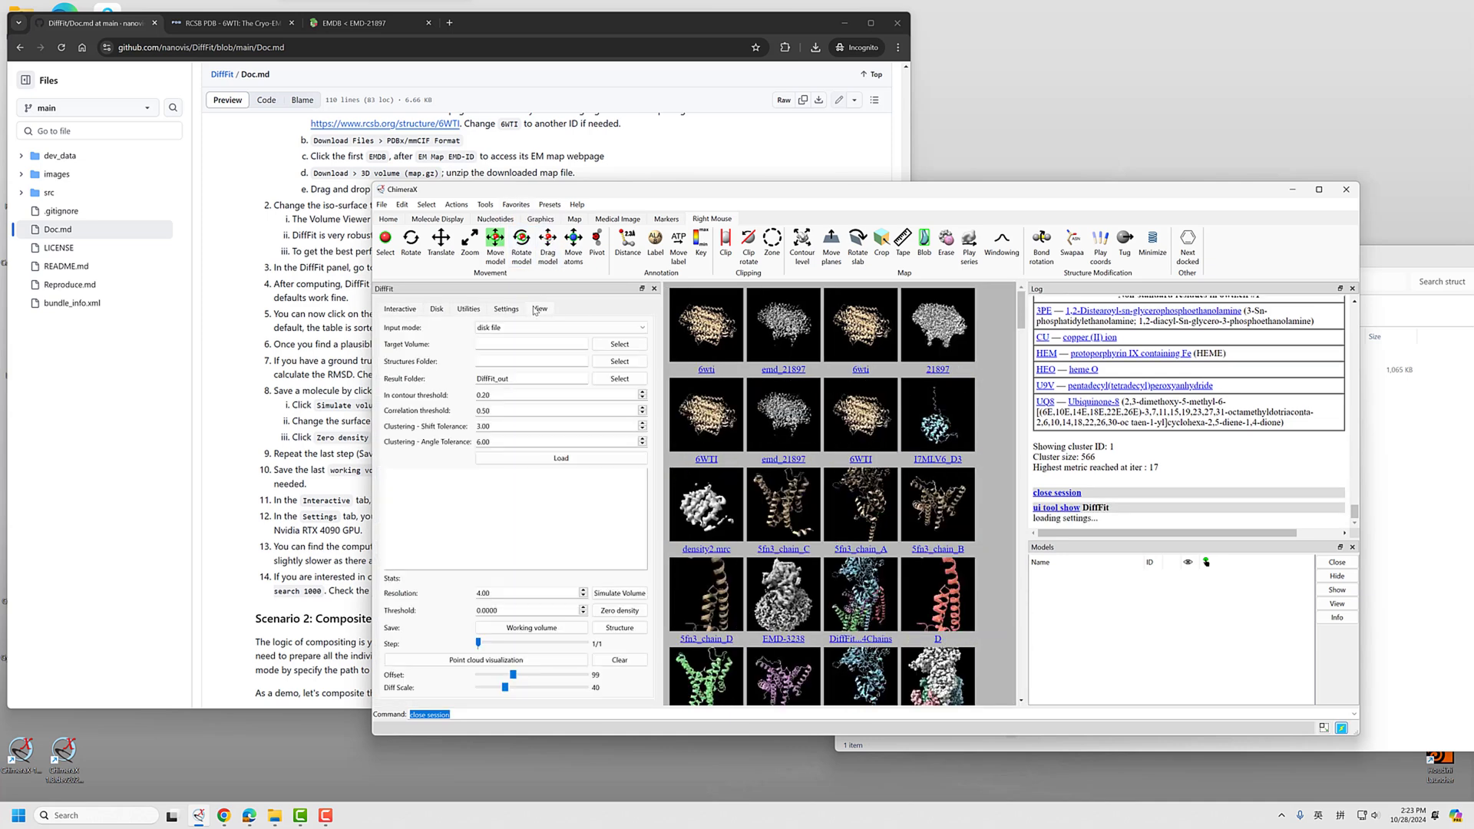
click(1420, 487)
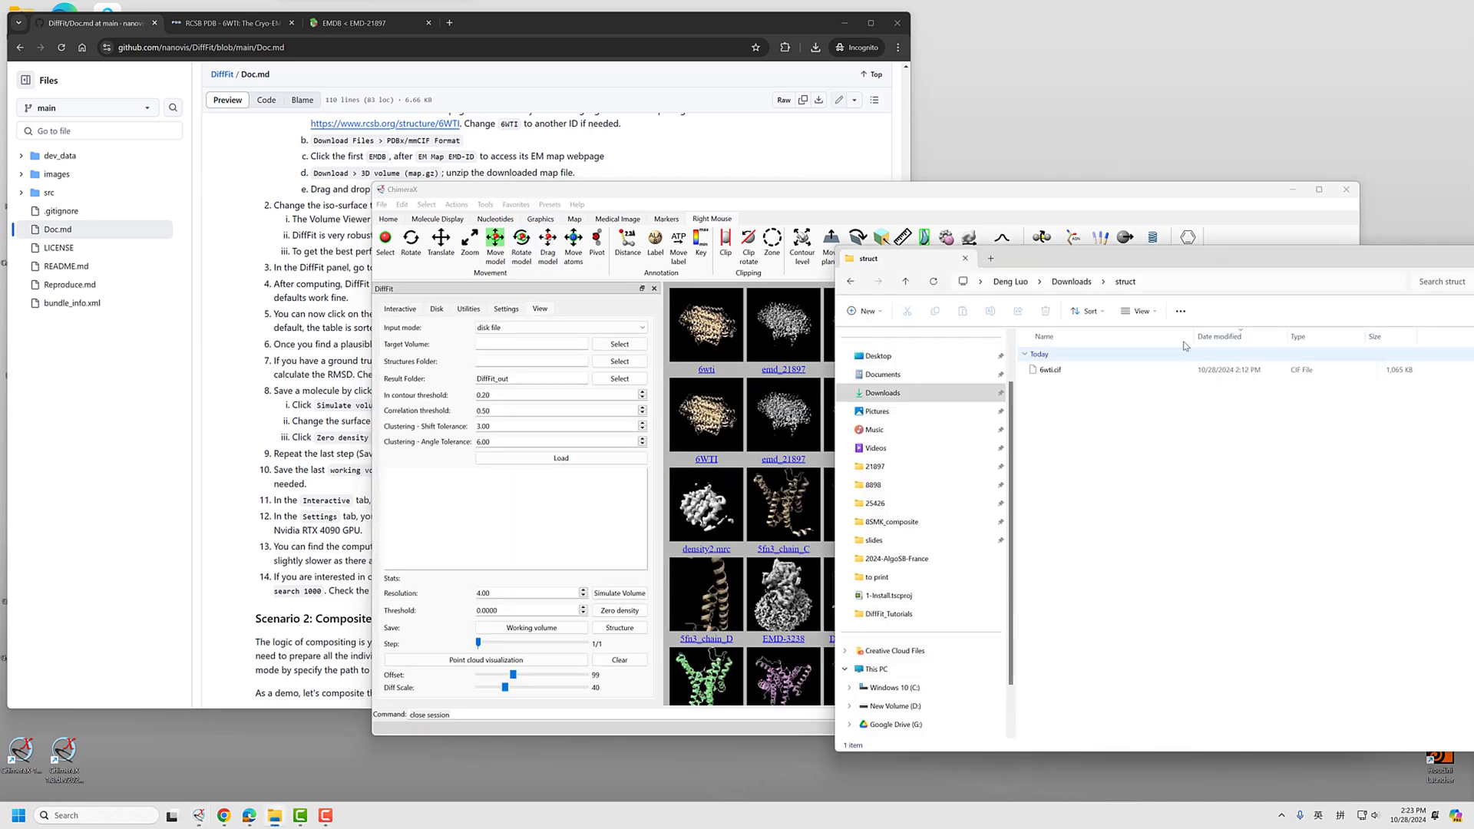
click(1197, 289)
key(ctrl+c)
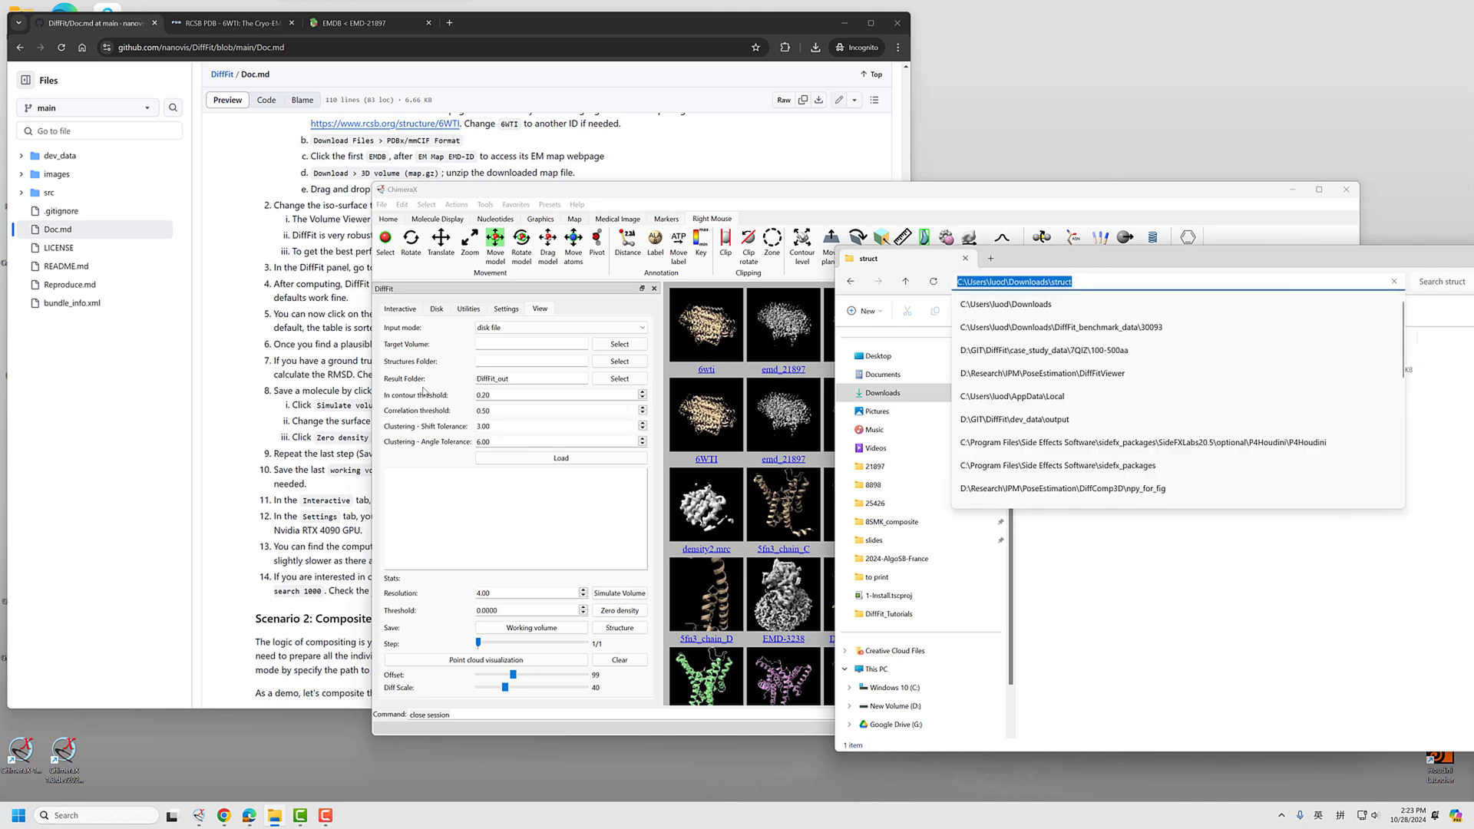
click(507, 358)
key(ctrl+v)
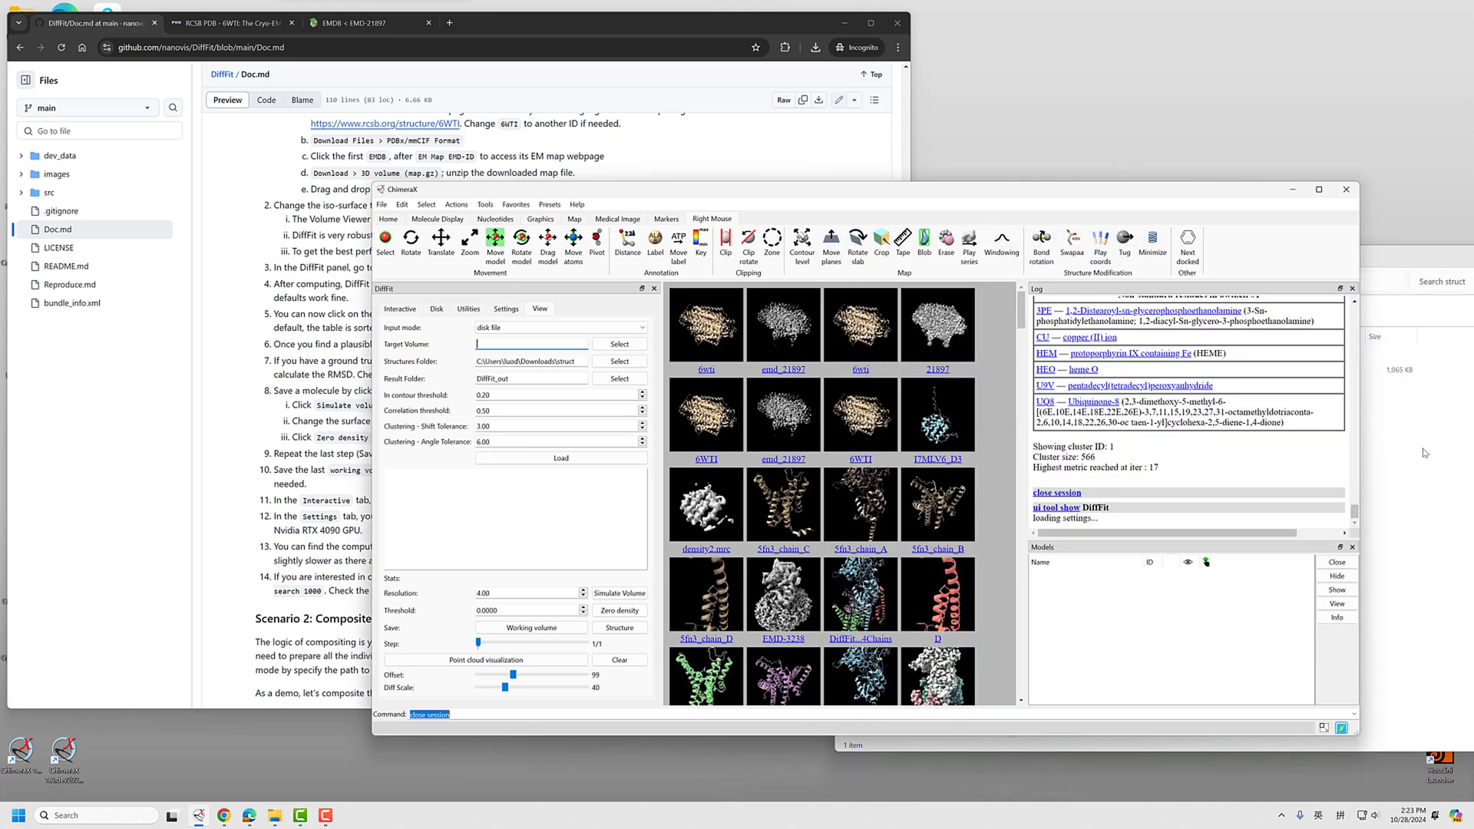
Step: Enter the full path of the Downloads\emd_21897.map folder, followed by a backslash, as the target volume
click(1424, 453)
click(1075, 281)
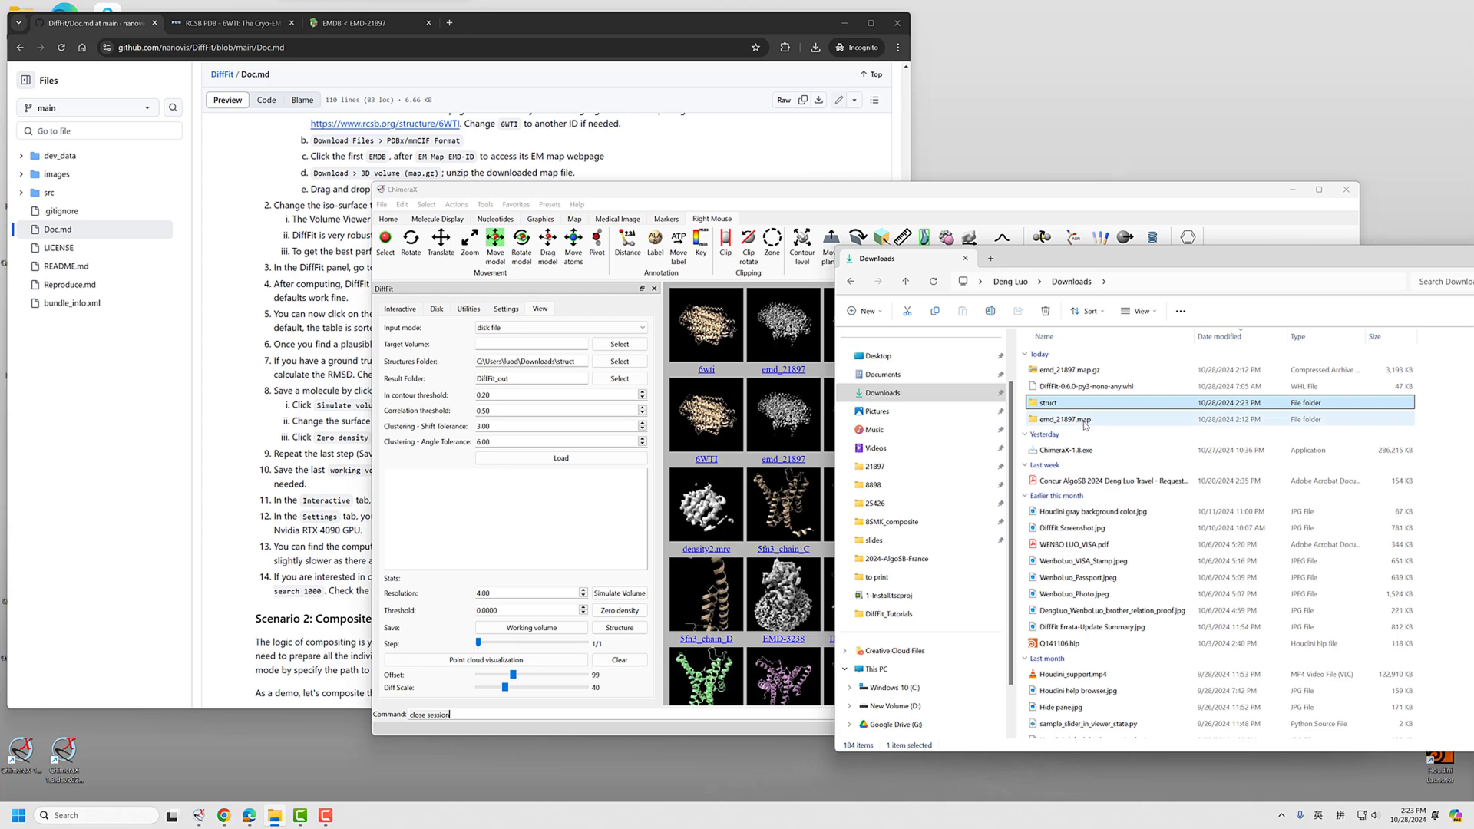
double_click(1084, 420)
click(1225, 286)
key(ctrl+c)
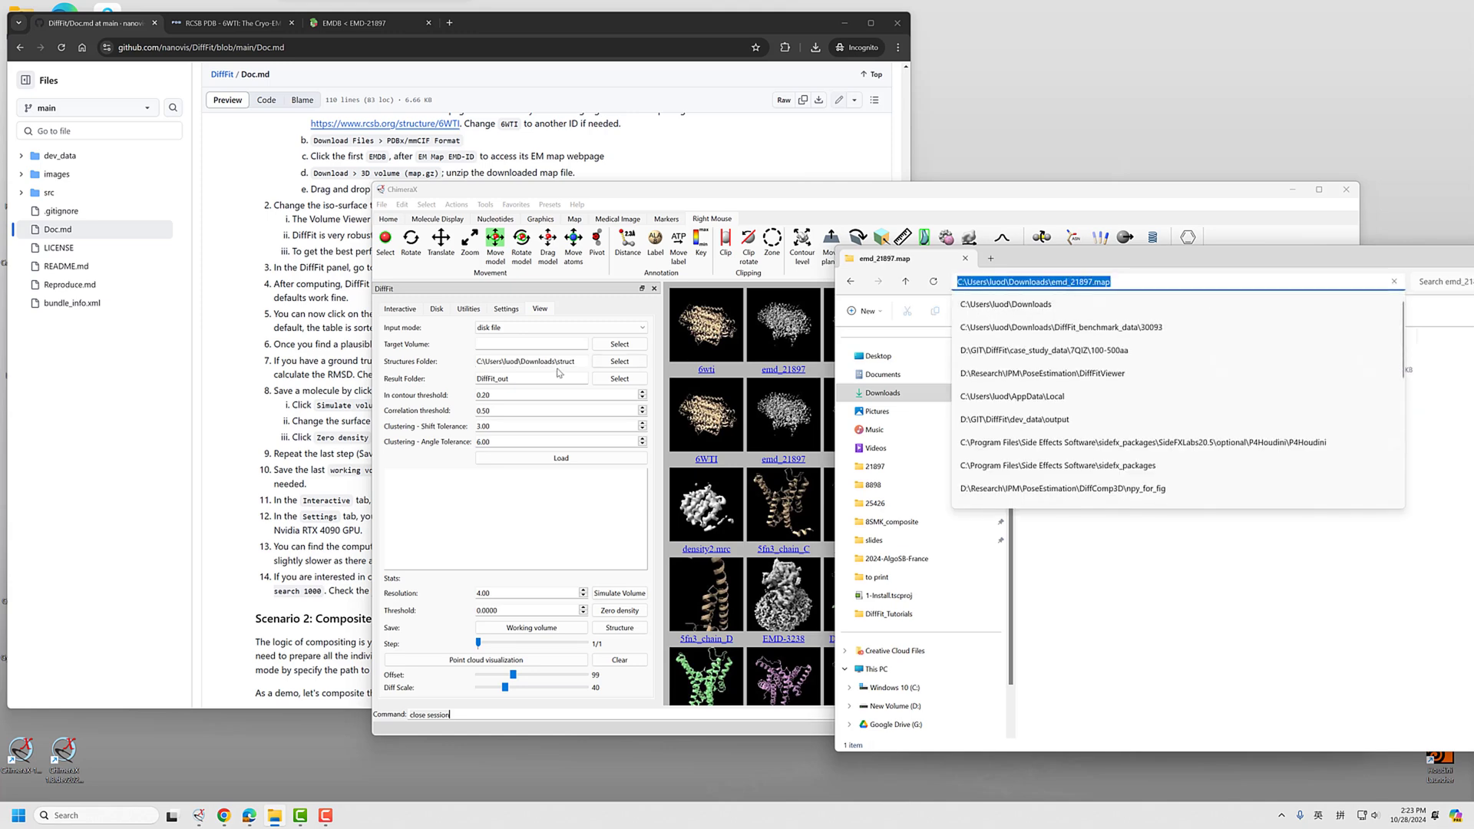
click(513, 347)
key(ctrl+v)
text(\)
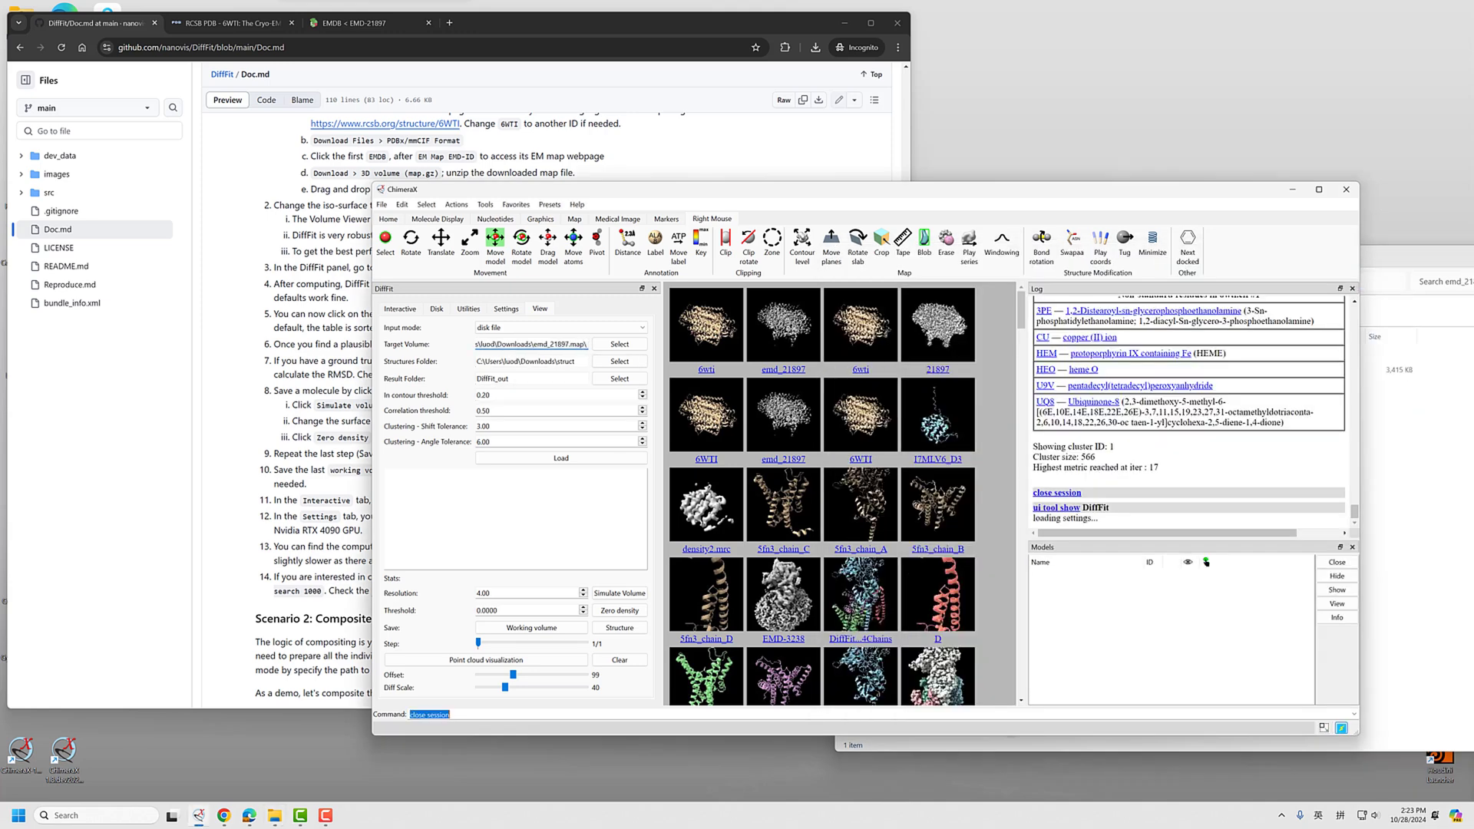
Step: Complete the target volume path with the file name emd_21897.map, copied from File Explorer
click(1413, 476)
click(1106, 374)
key(F2)
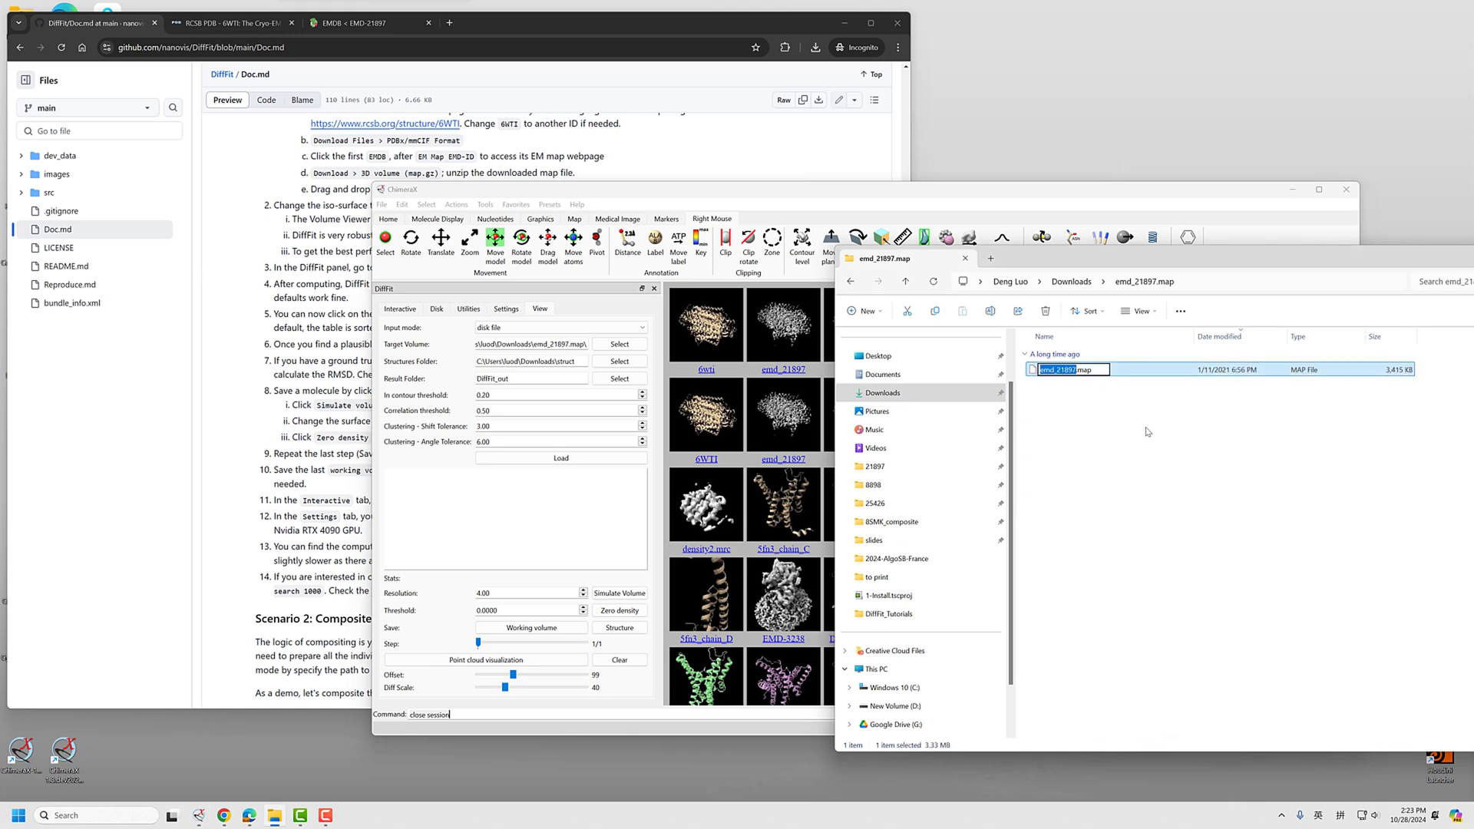
key(ctrl+a)
key(ctrl+c)
click(1259, 553)
click(542, 353)
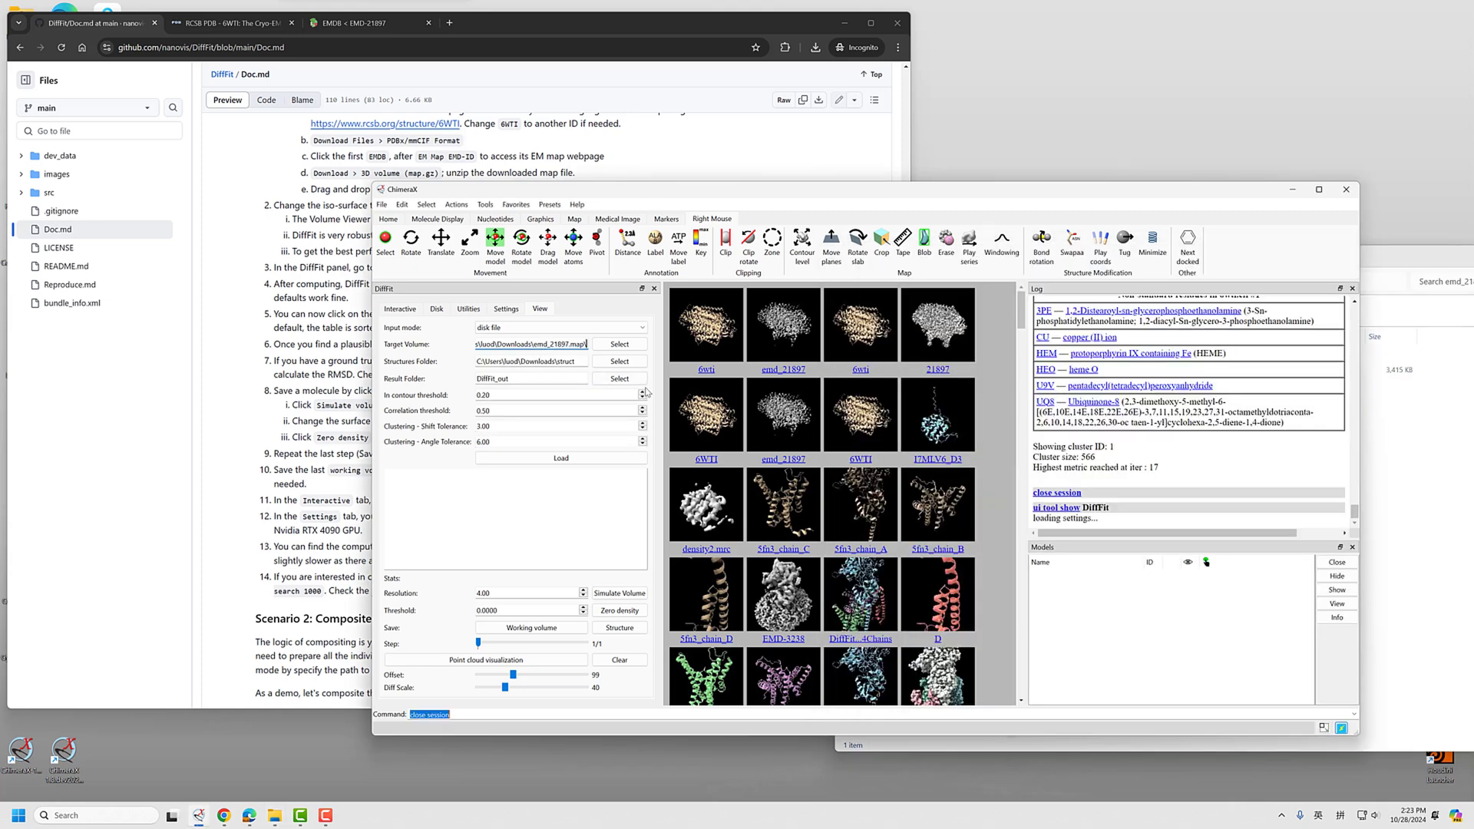
key(ctrl+v)
Step: Copy DiffFit_out/single_fit from the interactive save-result option into the result folder setting and load the saved fit from disk
key(Tab)
key(Tab)
key(Tab)
click(388, 309)
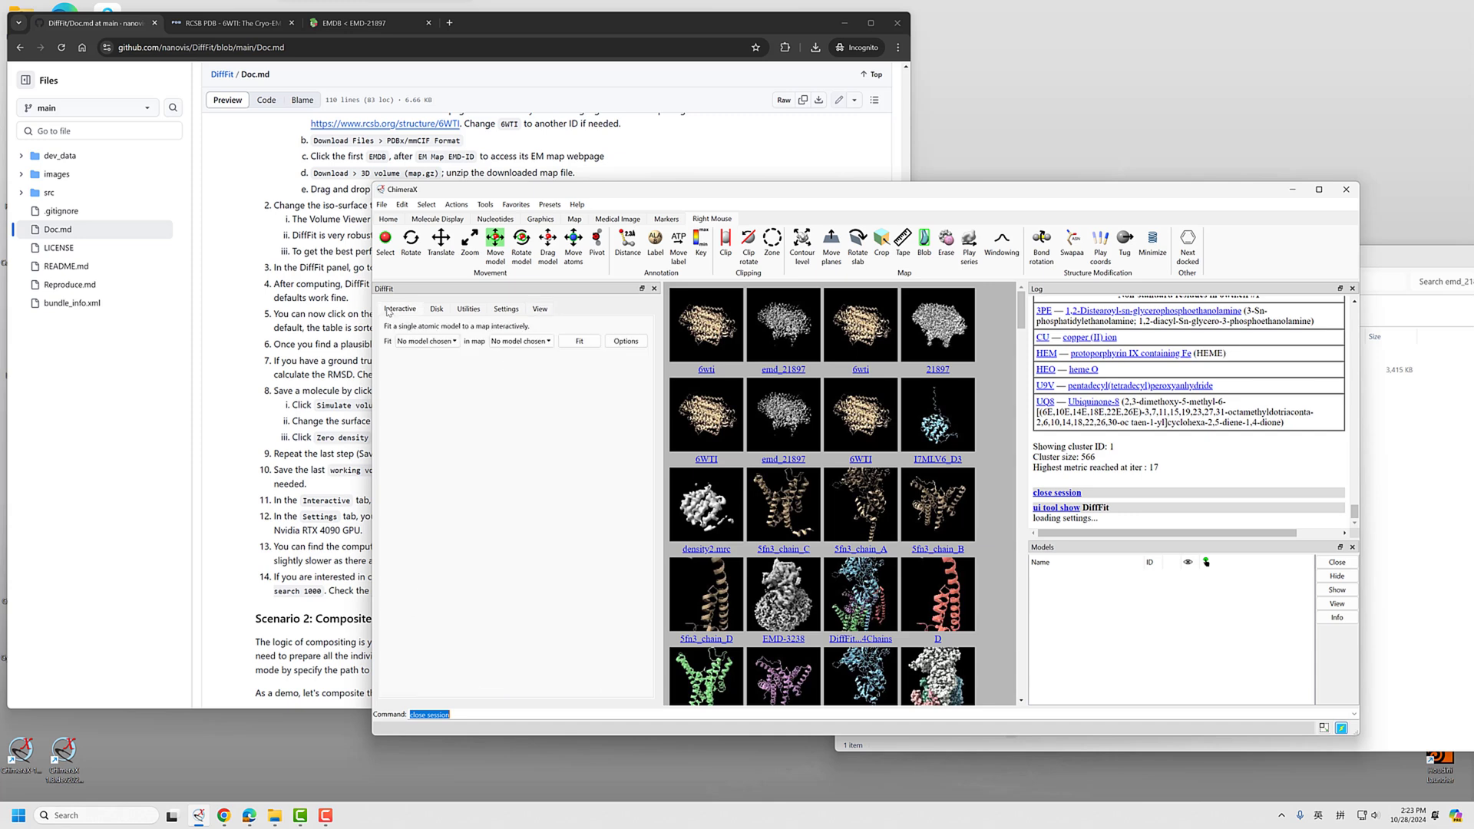
click(624, 342)
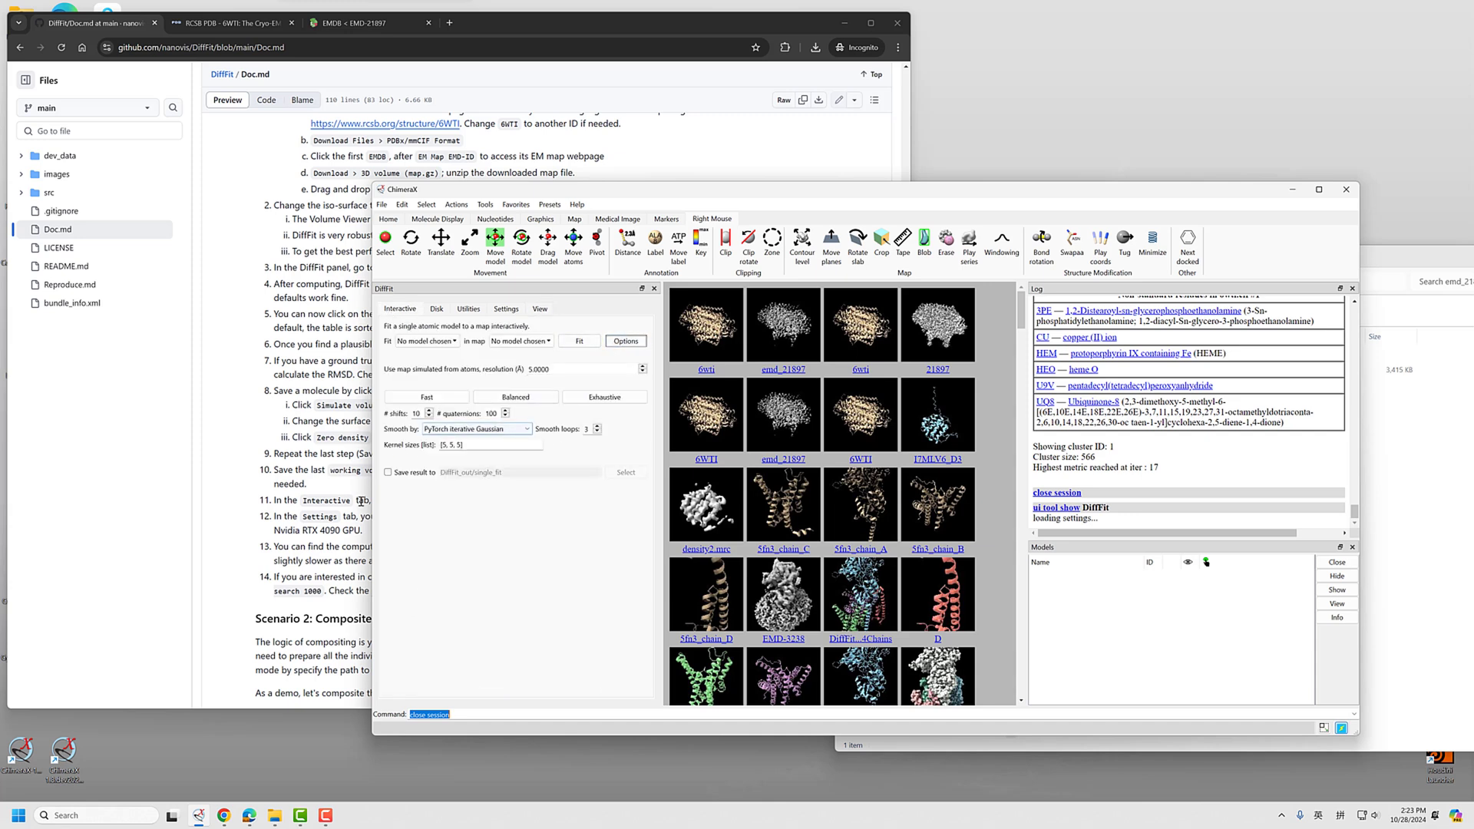
click(389, 472)
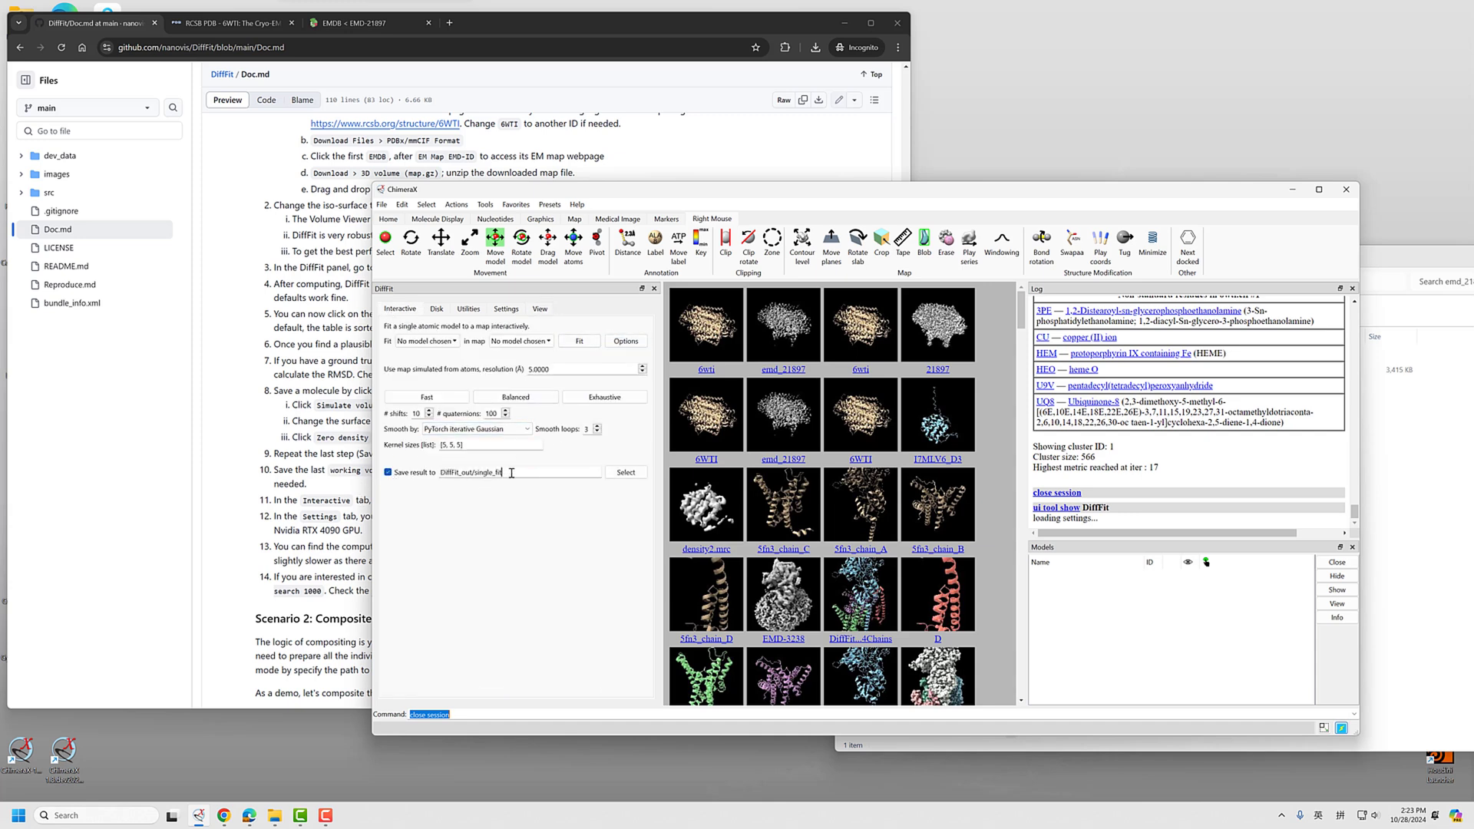
drag(512, 472, 440, 471)
click(539, 309)
drag(513, 380, 417, 379)
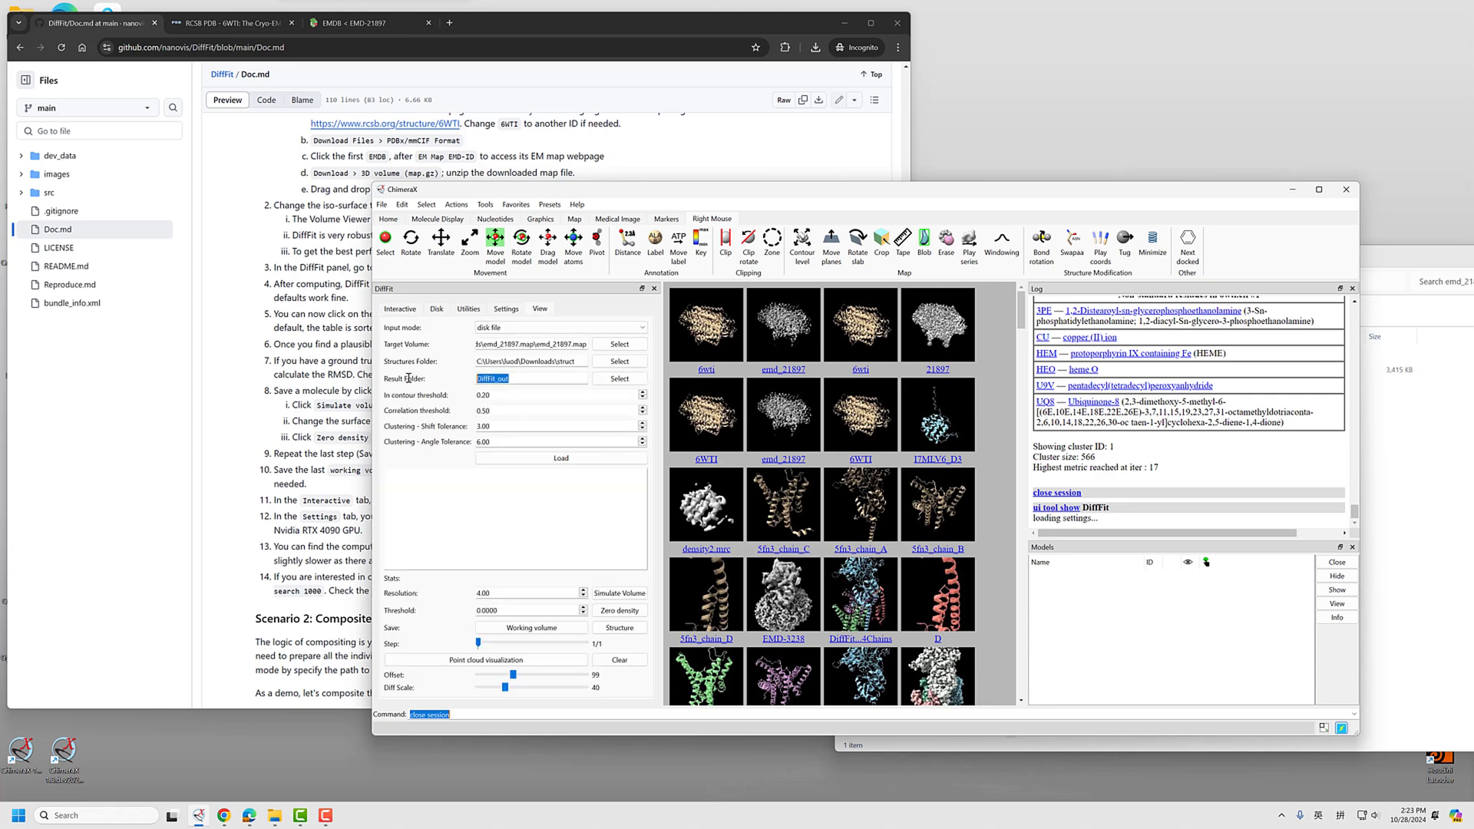
key(ctrl+v)
click(545, 463)
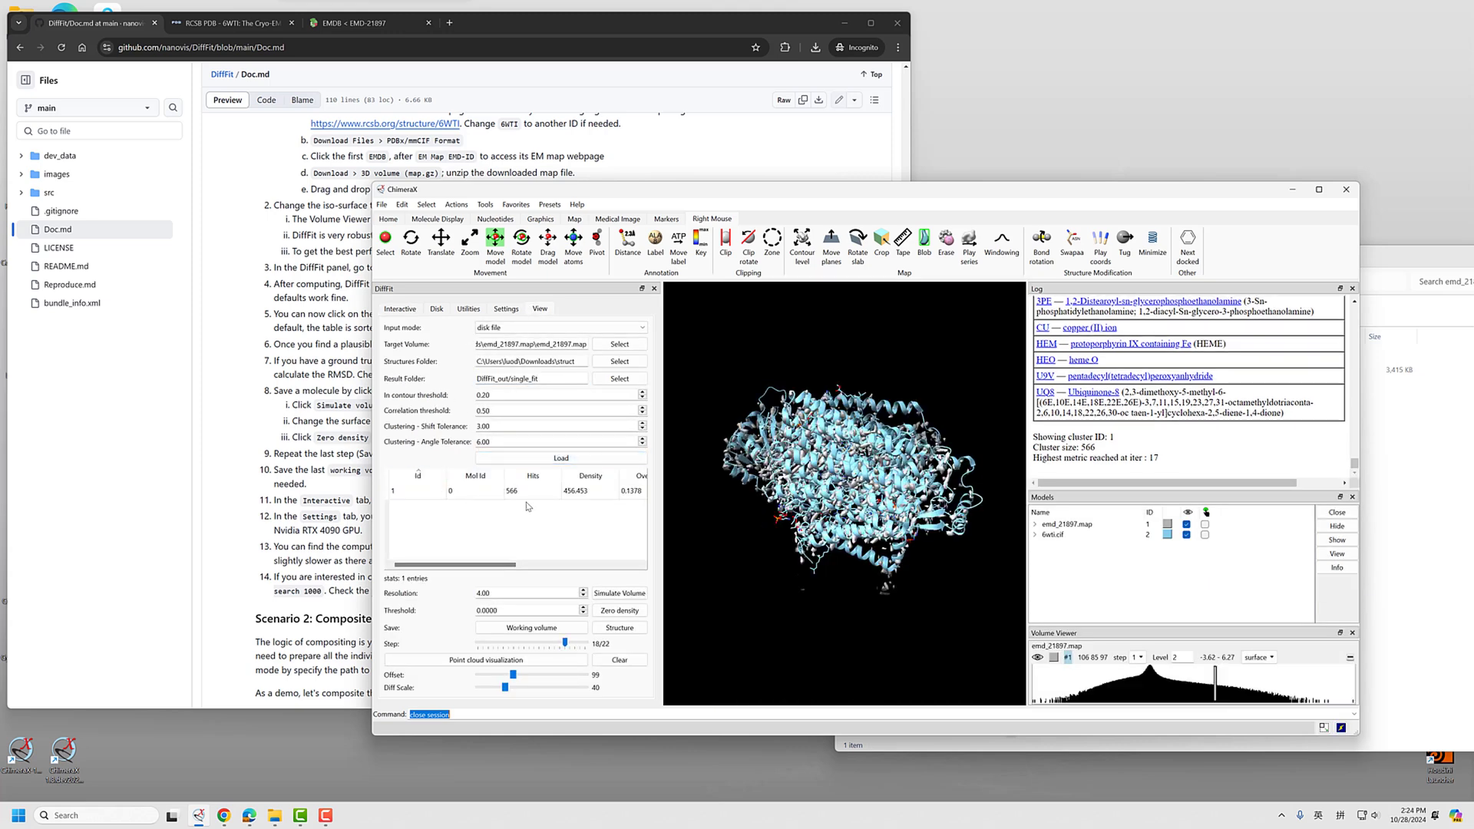
Step: Lower the emd_21897.map surface level to about 1.04, examine the loaded fit up close, and return to the DiffFit documentation in the browser
drag(921, 552, 887, 583)
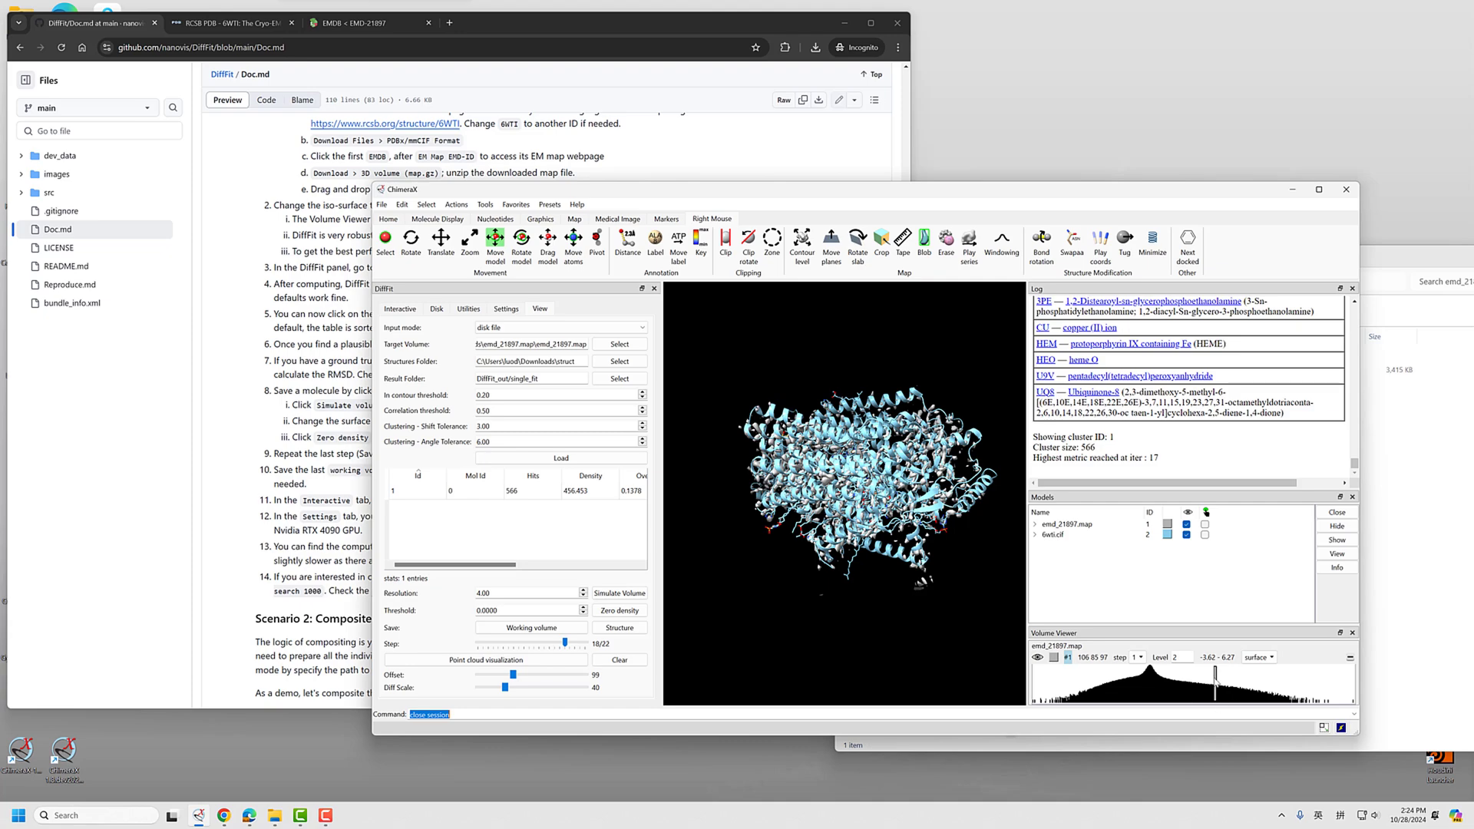
drag(1215, 679, 1183, 682)
scroll(848, 411, up, 10)
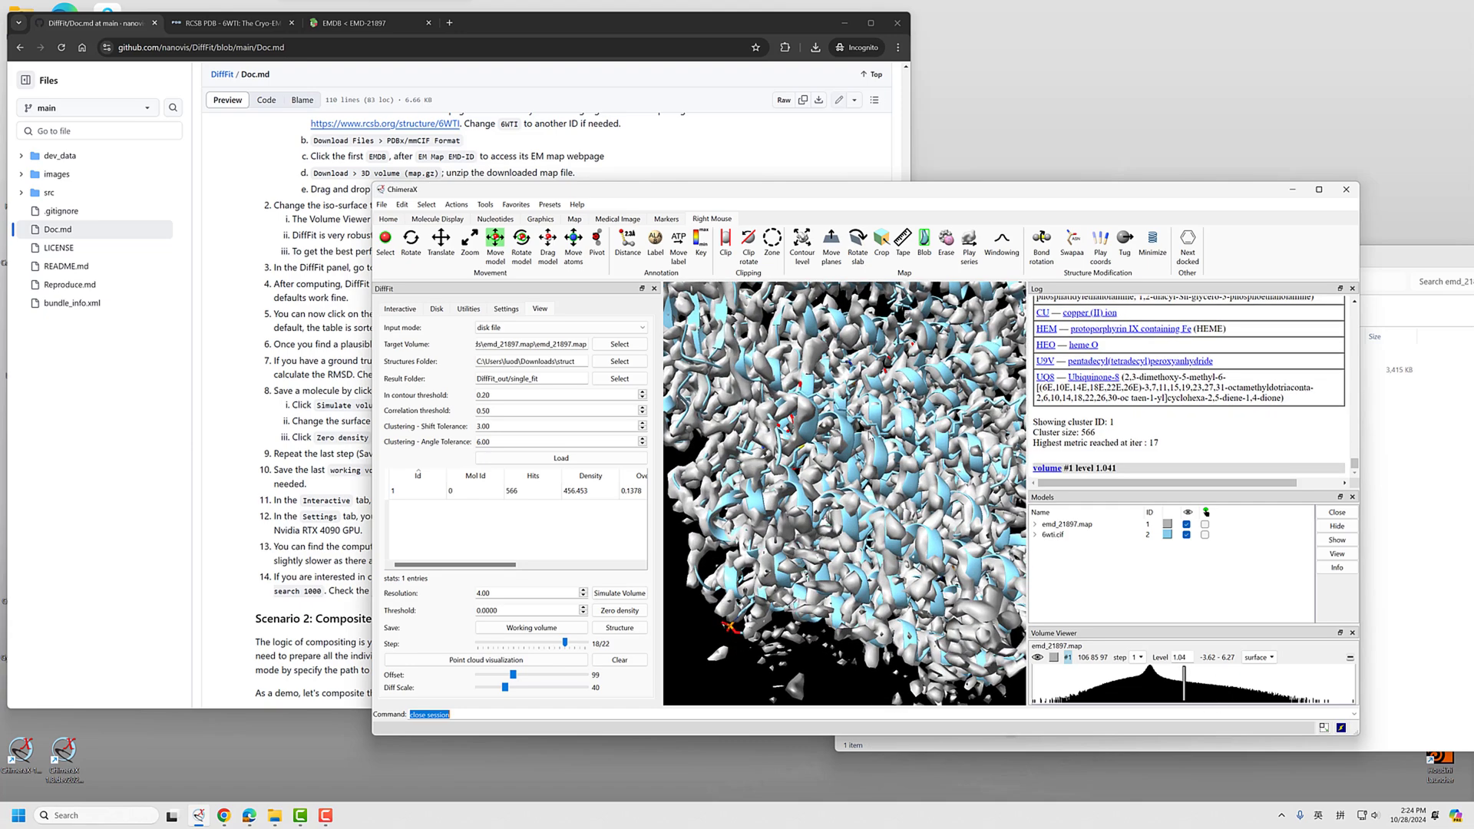
drag(849, 413, 756, 321)
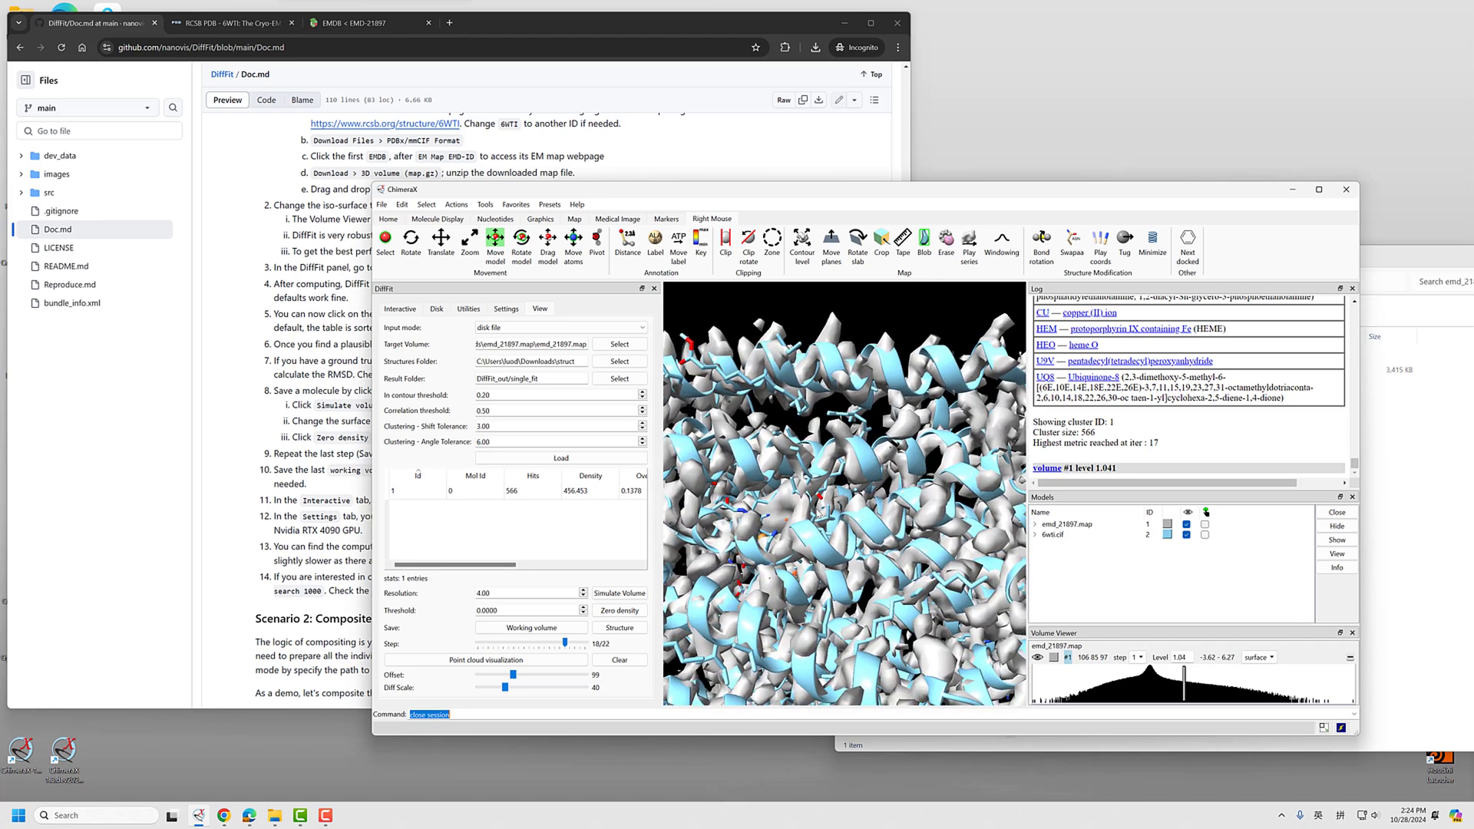
click(283, 477)
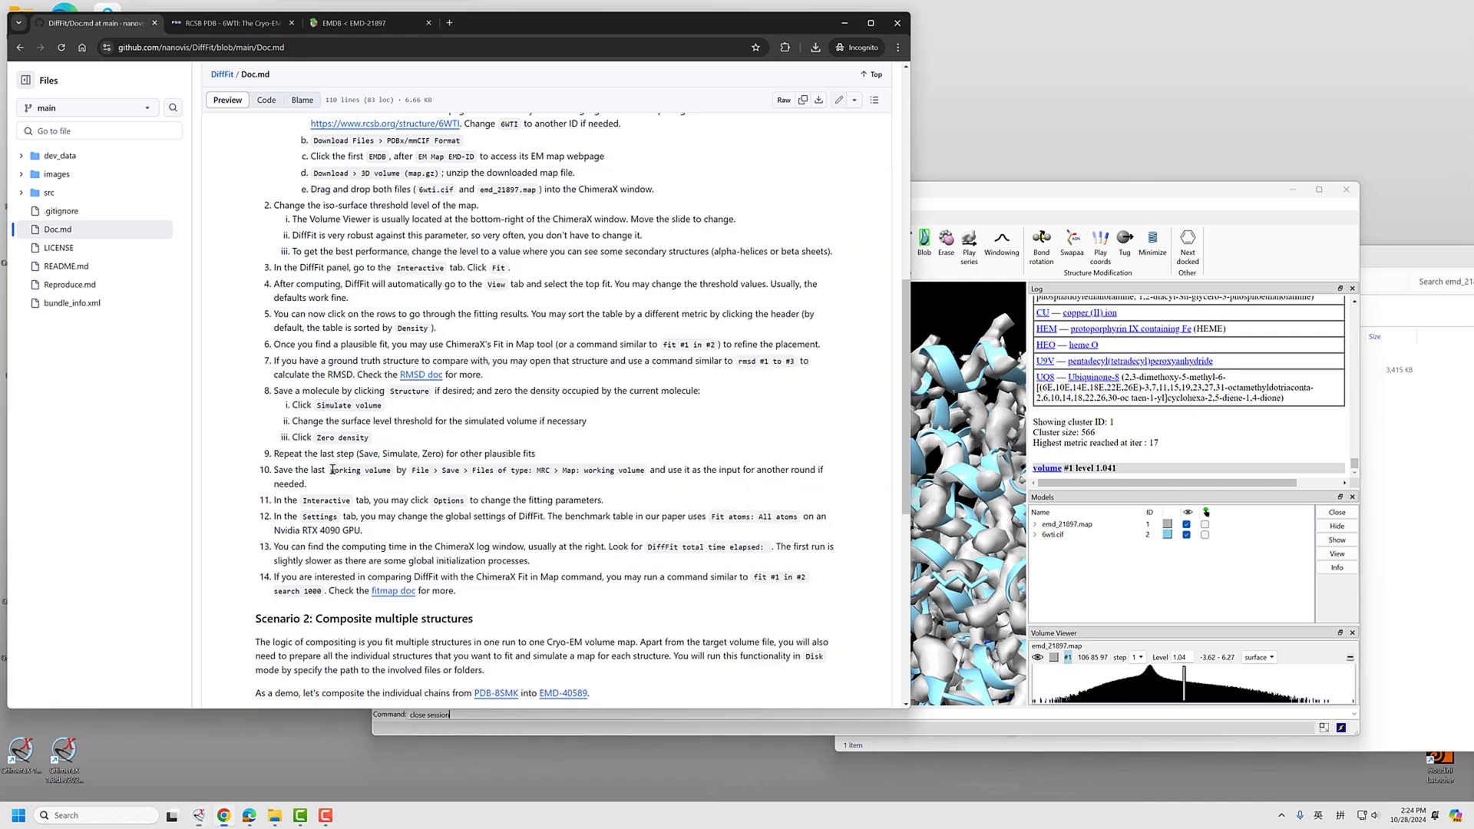
Step: Read documentation steps 11 and 12, switch to ChimeraX, and set DiffFit's global Fit atoms option to All atoms
drag(305, 501, 569, 501)
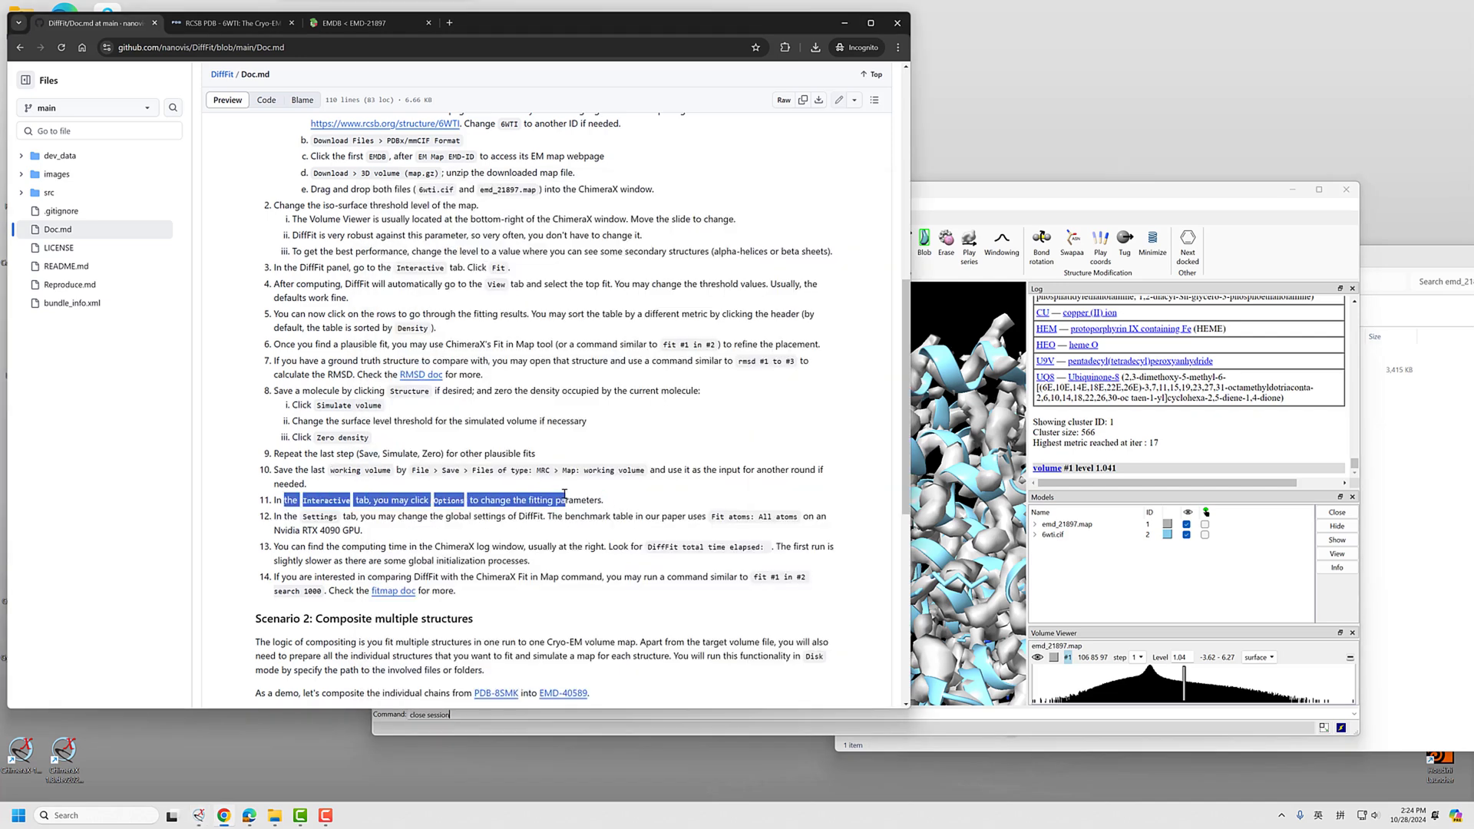
click(352, 544)
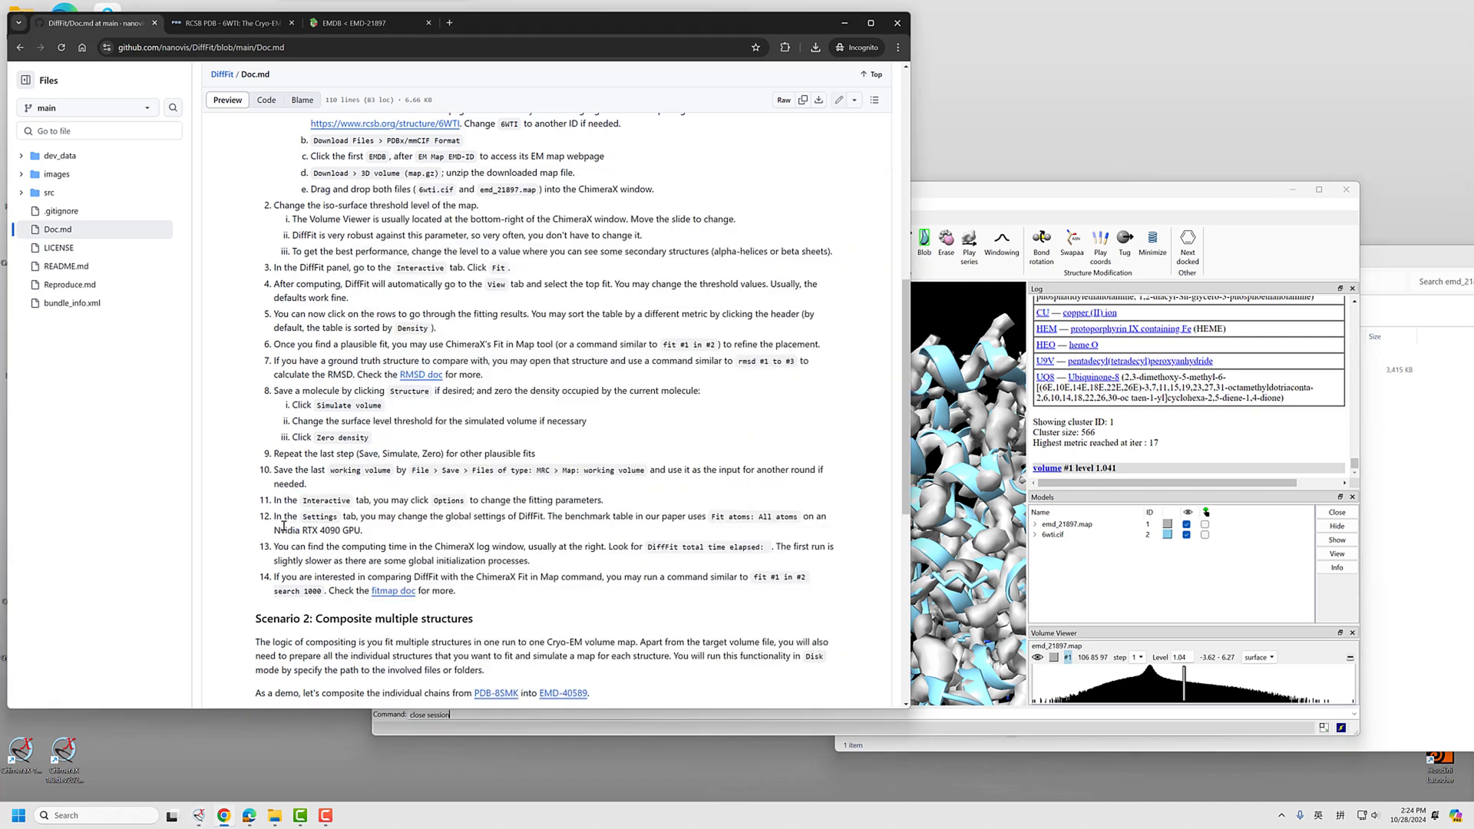
drag(287, 519, 687, 518)
click(581, 537)
click(961, 201)
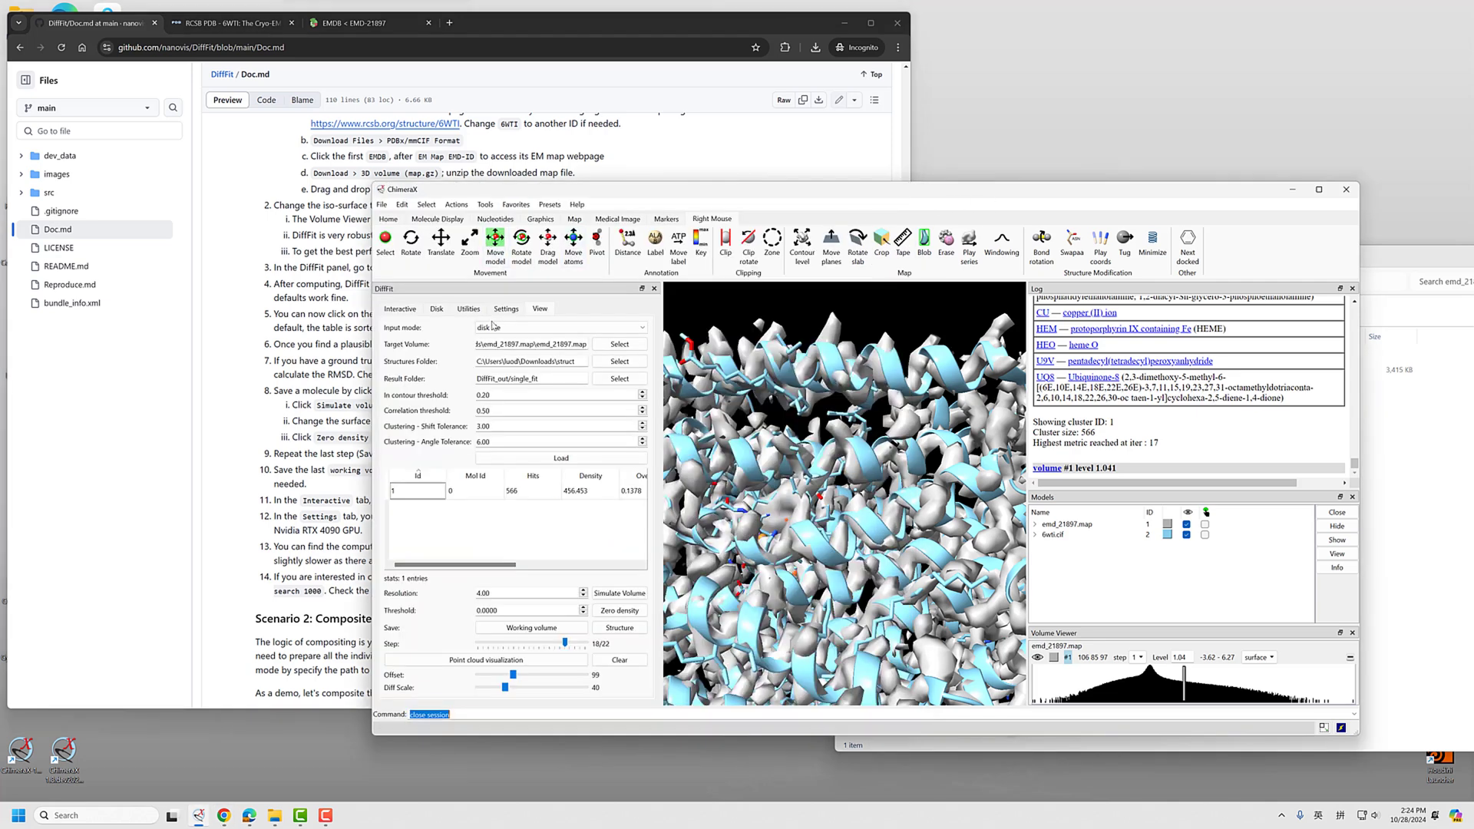
click(506, 308)
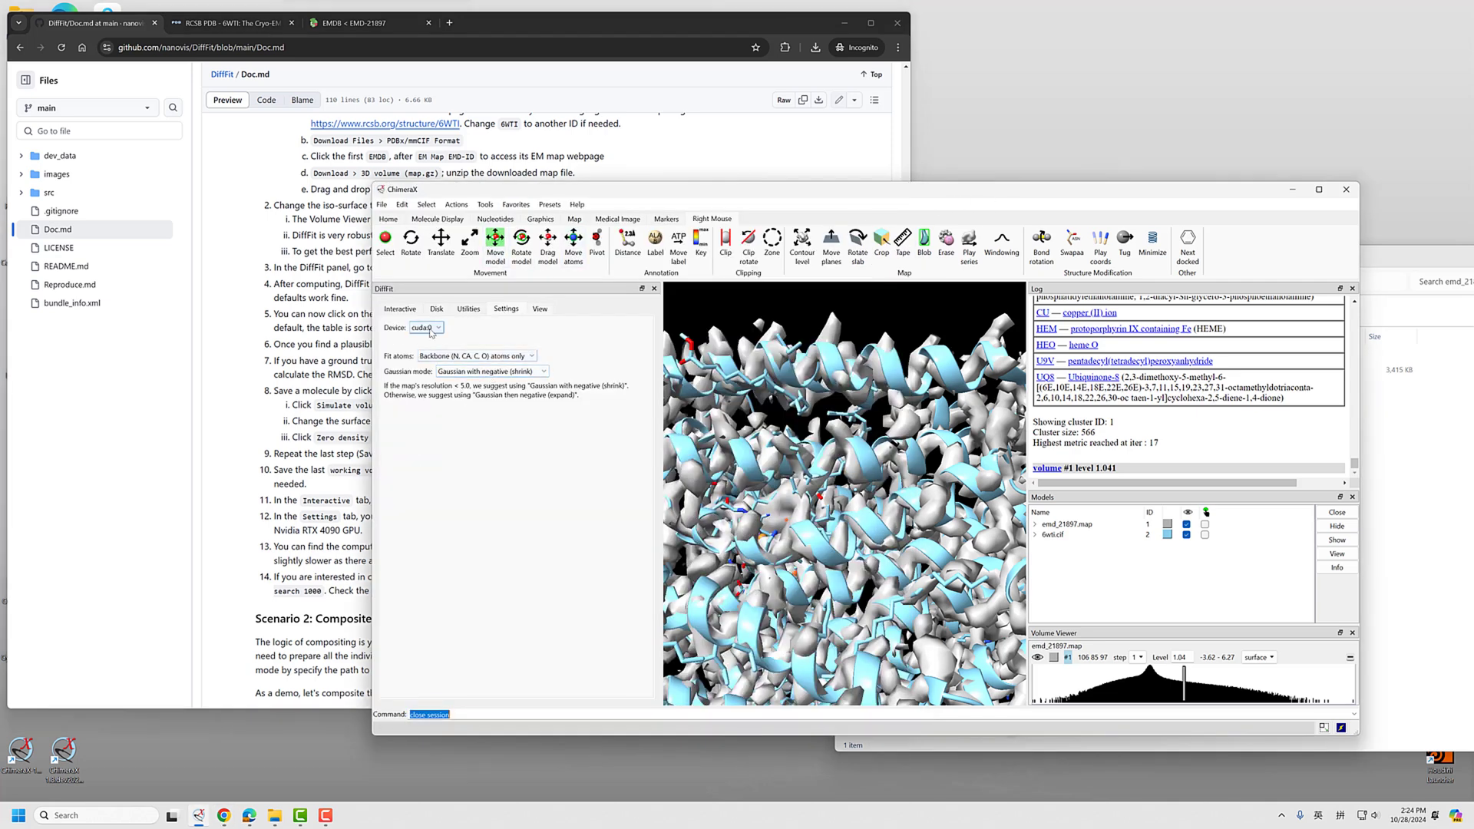
click(446, 357)
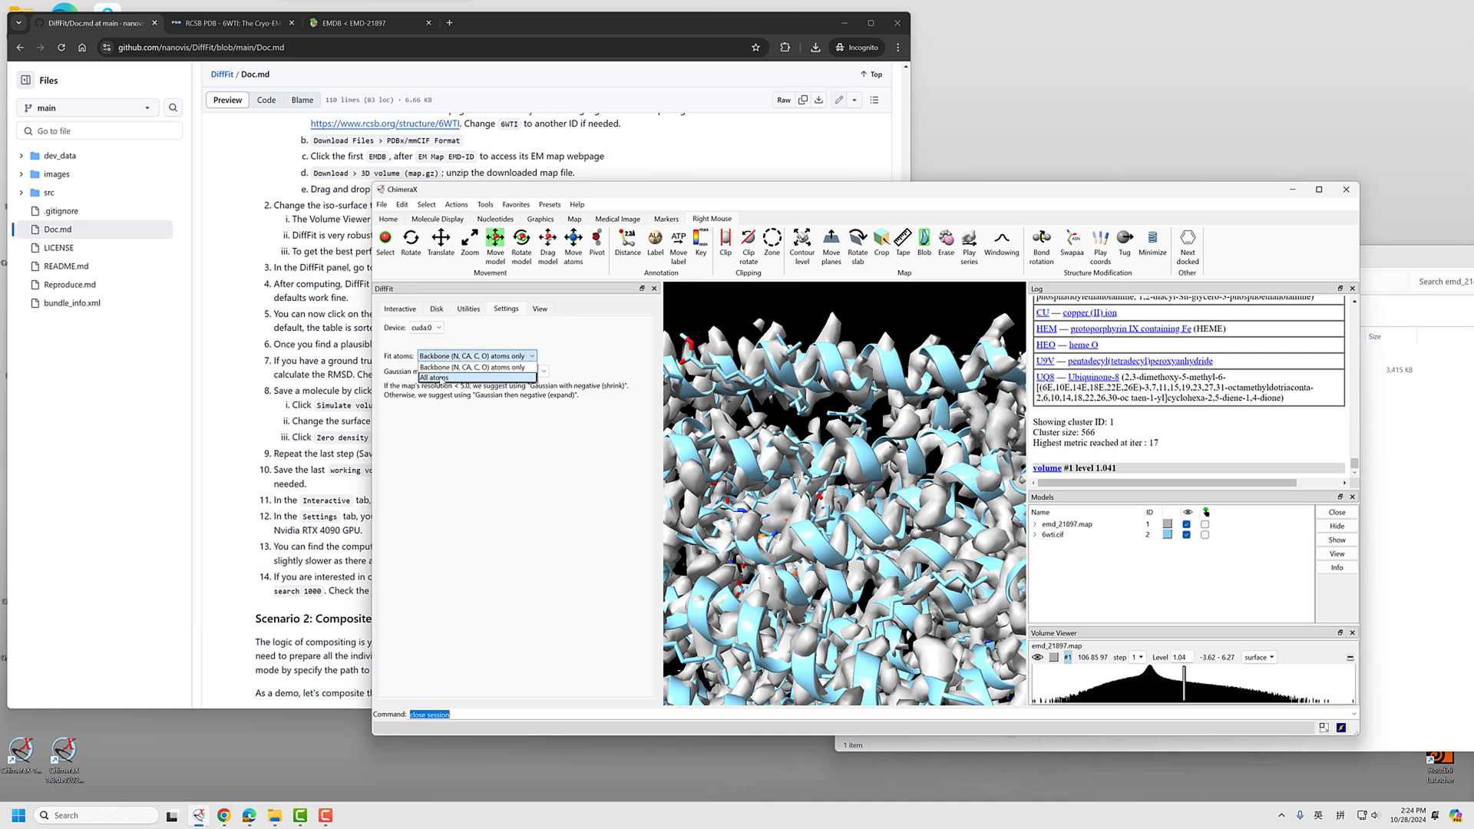
click(401, 358)
click(440, 355)
click(435, 377)
Step: Try cpu and cuda:1 as DiffFit's computing device and set the device back to cuda:0
click(437, 329)
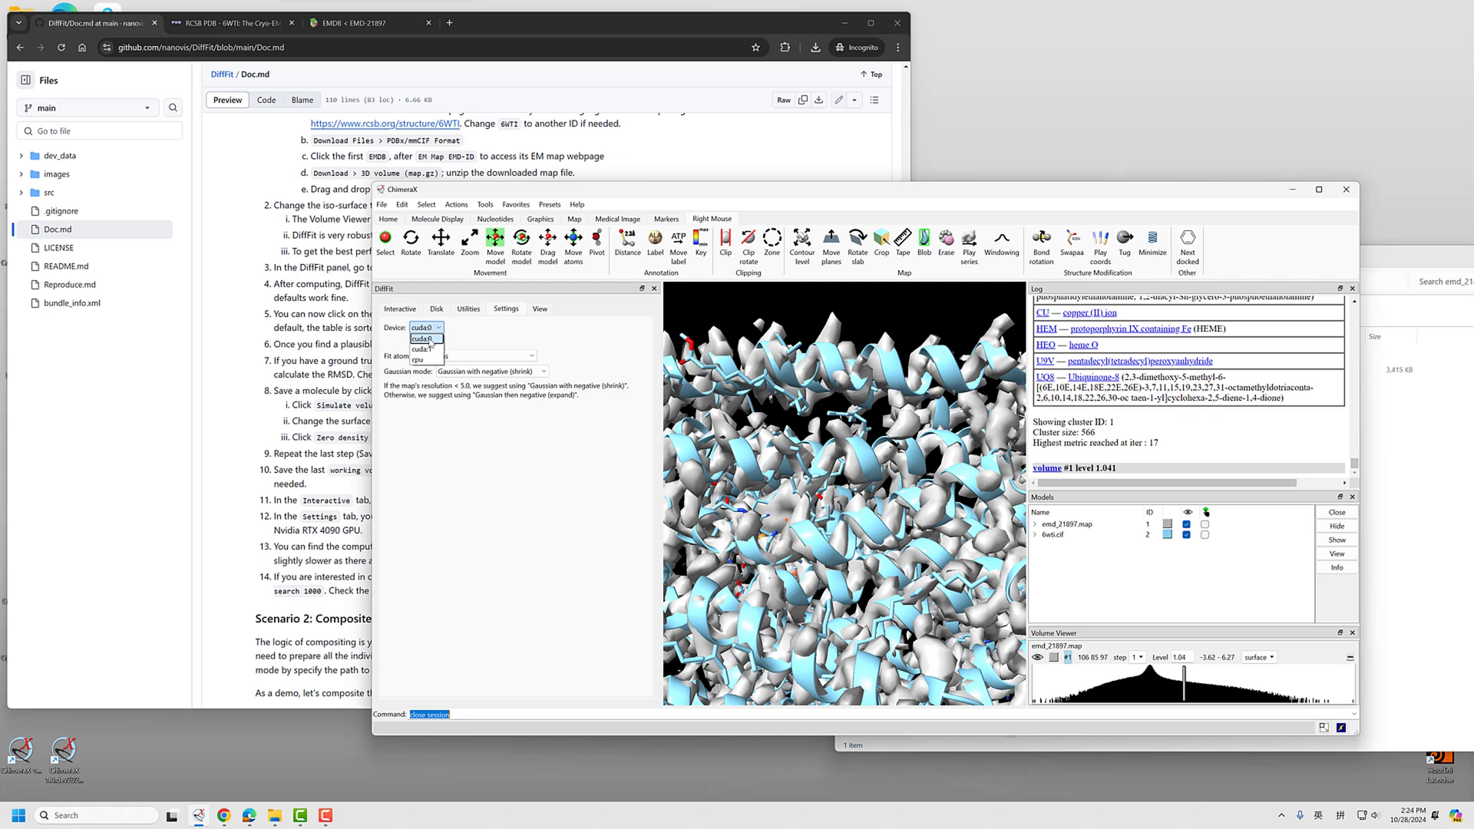
click(429, 341)
click(439, 329)
click(428, 360)
click(427, 328)
click(421, 349)
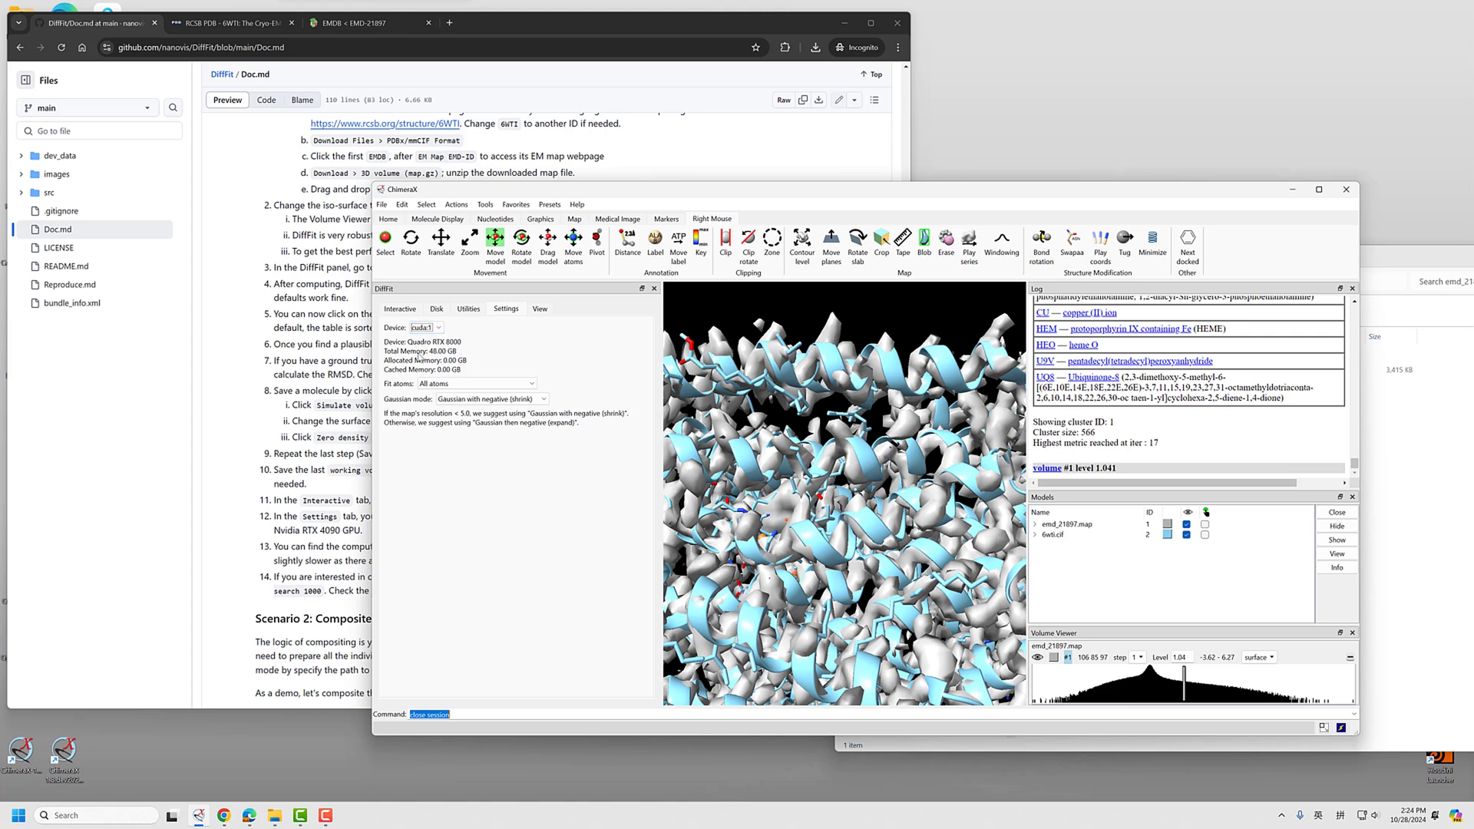
click(426, 328)
click(422, 321)
Step: Read documentation step 13 on computing time and locate the "DiffFit total time elapsed" entry in the ChimeraX log
click(337, 552)
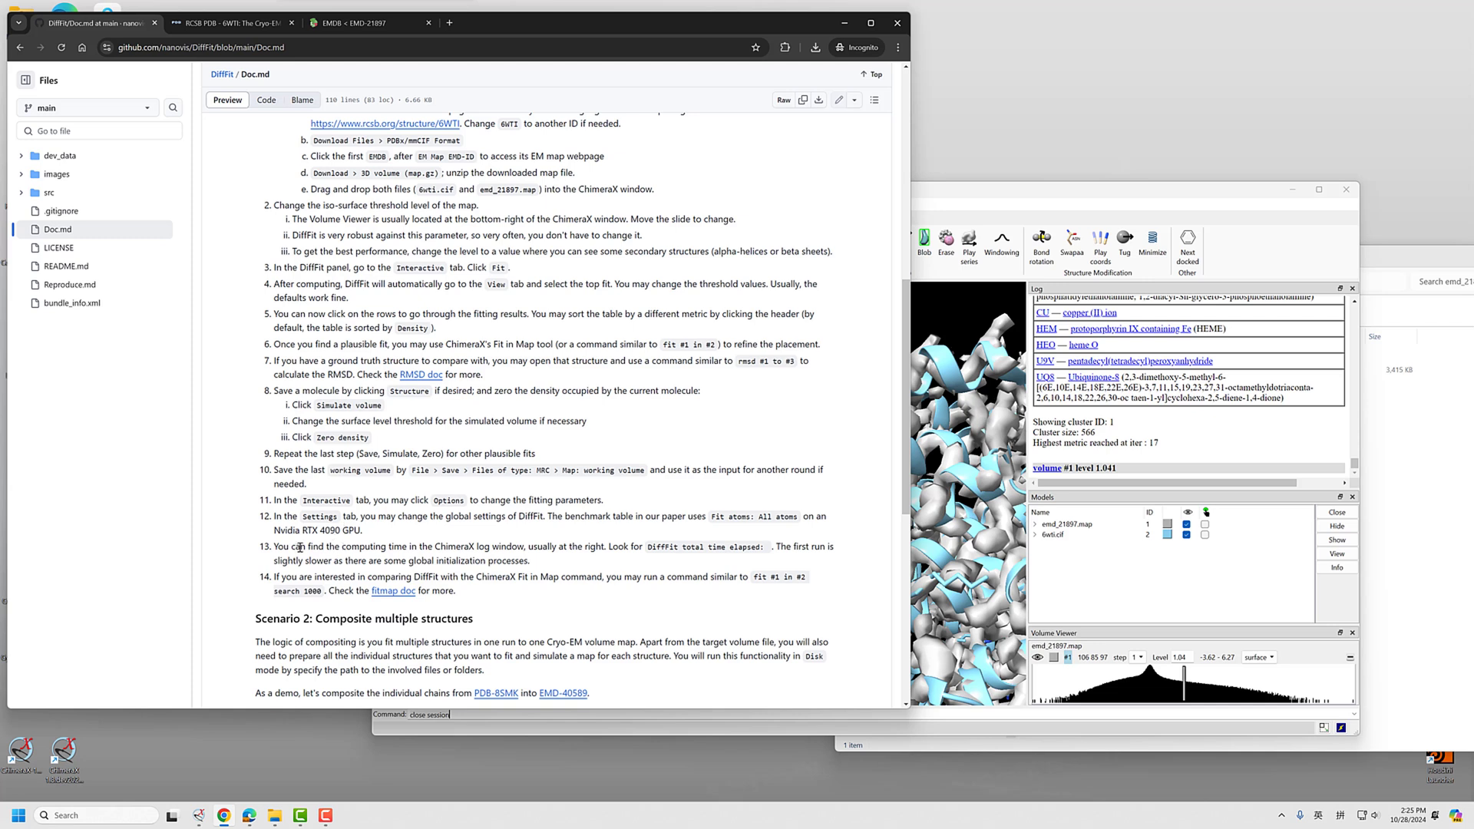
drag(297, 549, 508, 562)
click(546, 569)
drag(371, 547, 528, 547)
click(440, 567)
click(1177, 422)
key(Return)
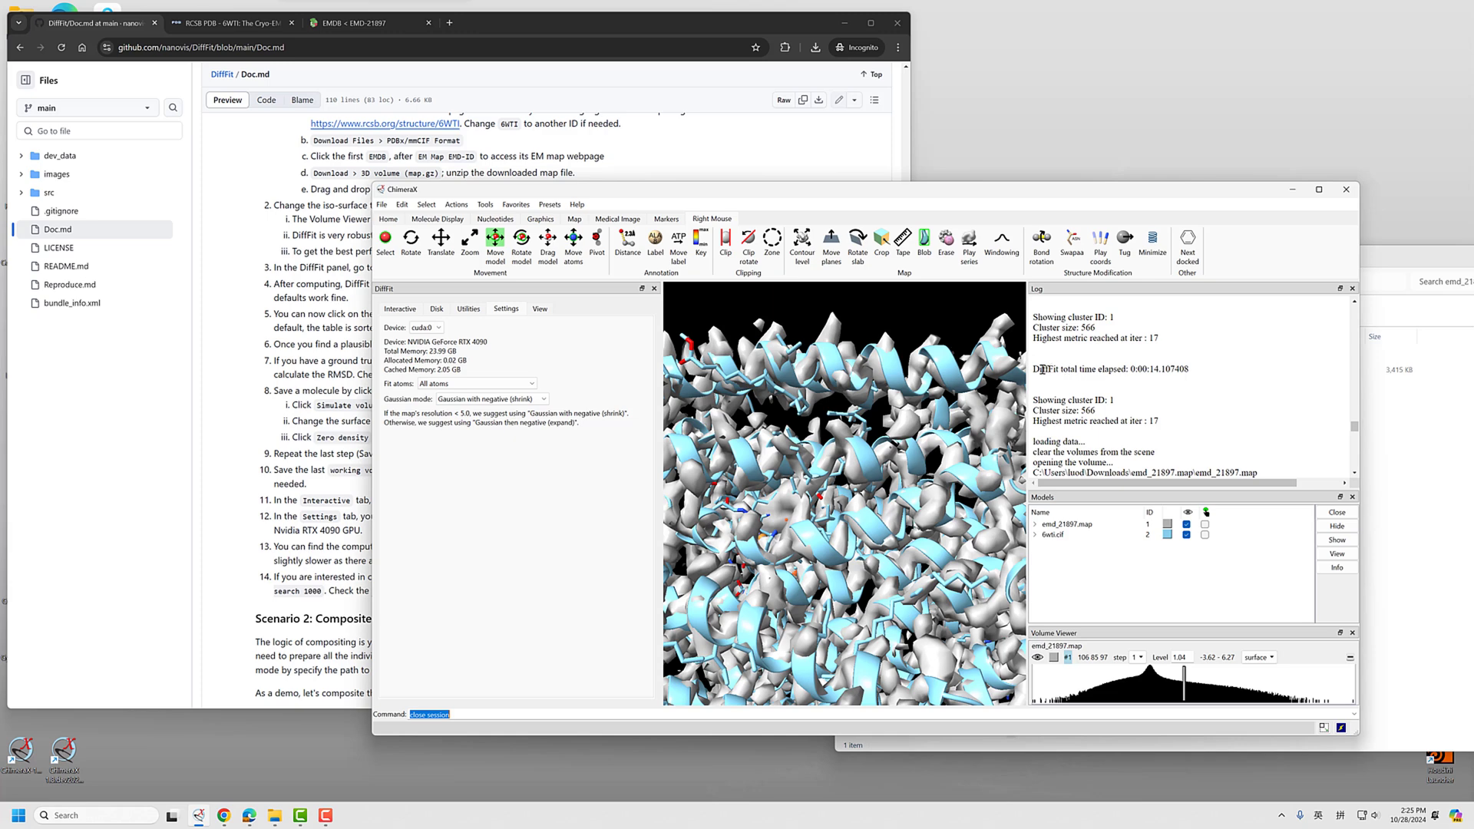
drag(1033, 369, 1165, 371)
click(1156, 370)
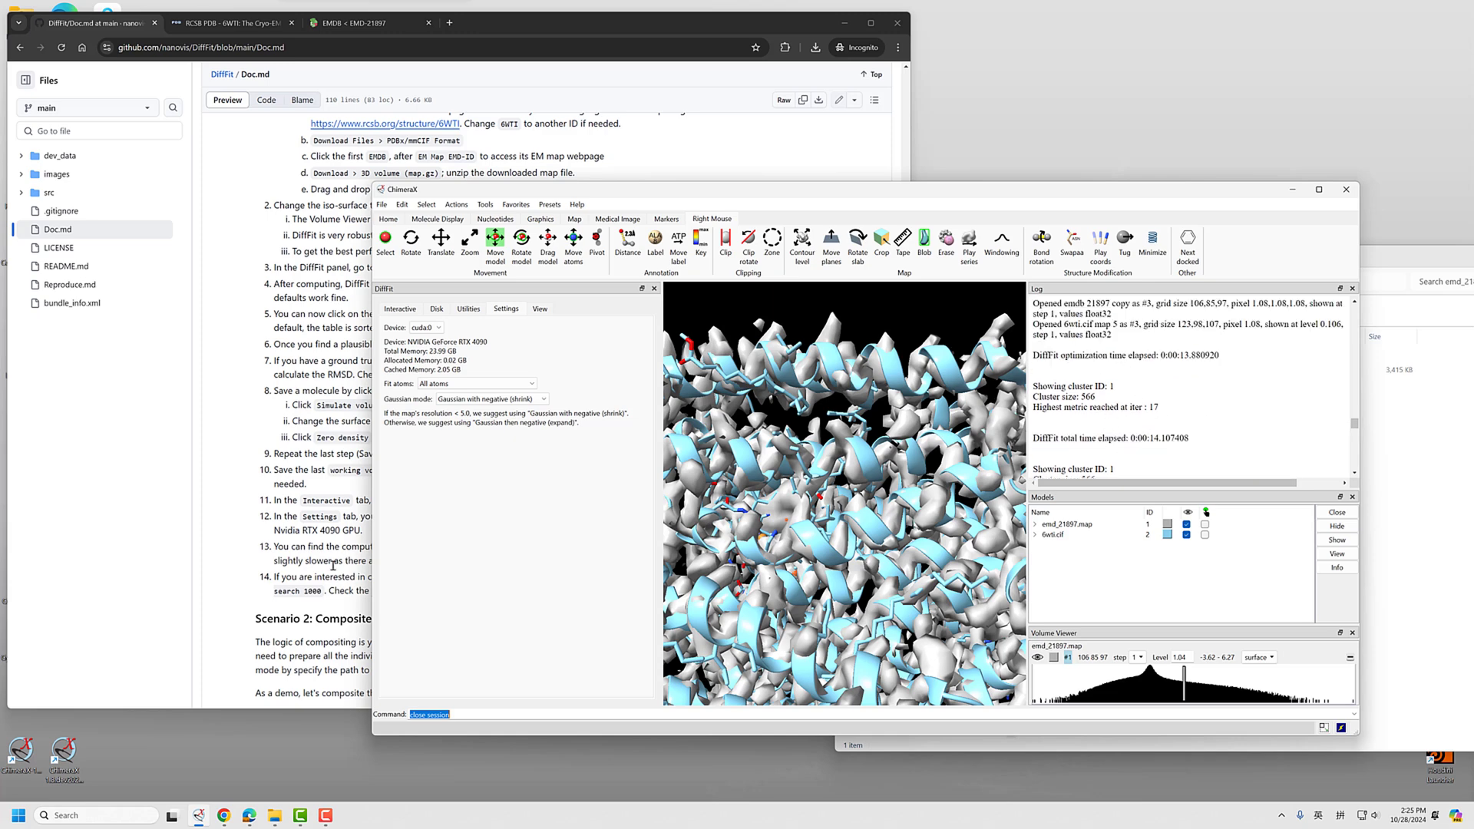
Step: Return to the browser documentation and read steps 13 and 14, including the Fit in Map search command for comparison with DiffFit
click(282, 544)
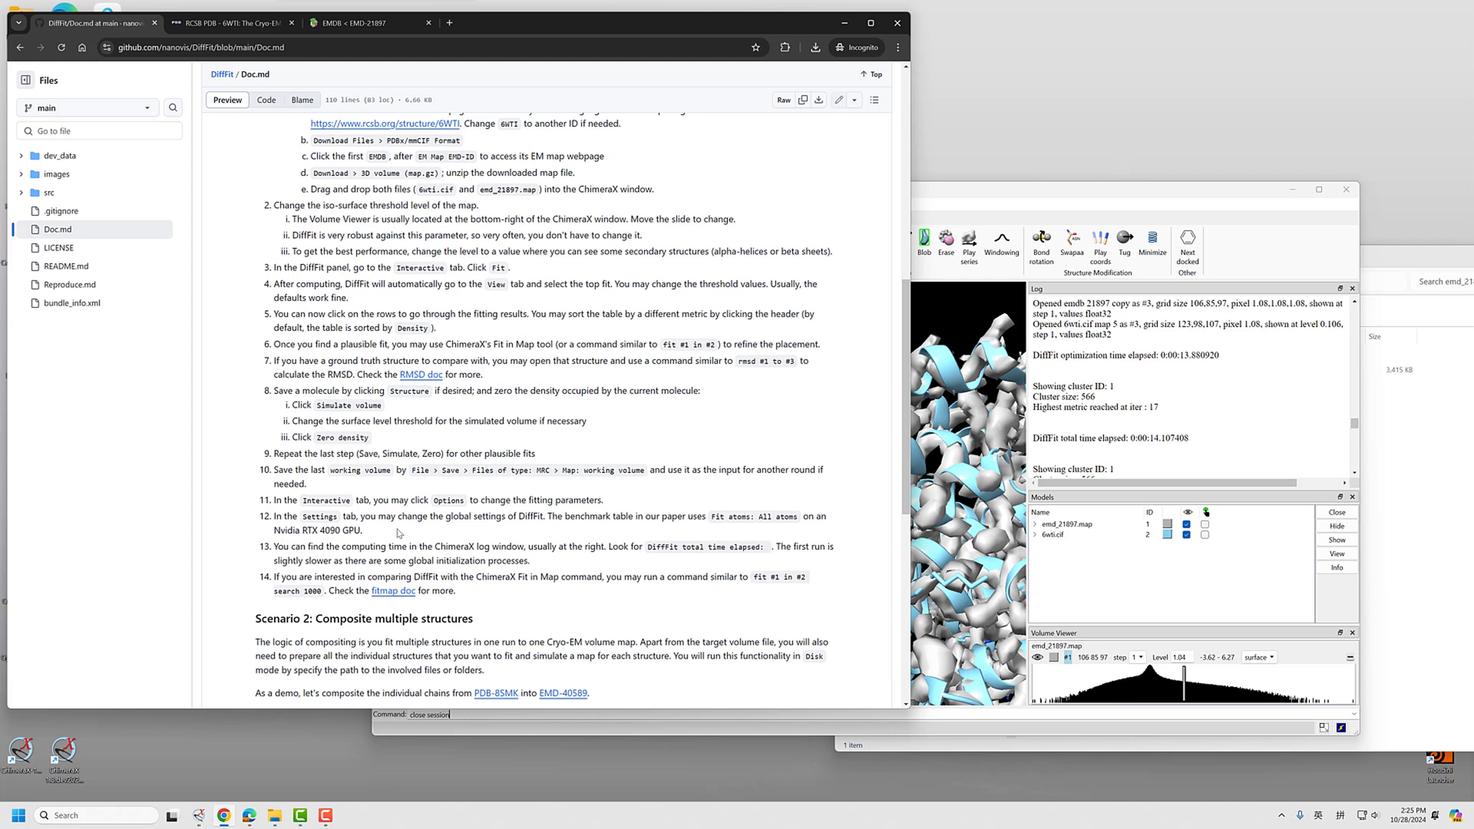
drag(400, 546, 520, 548)
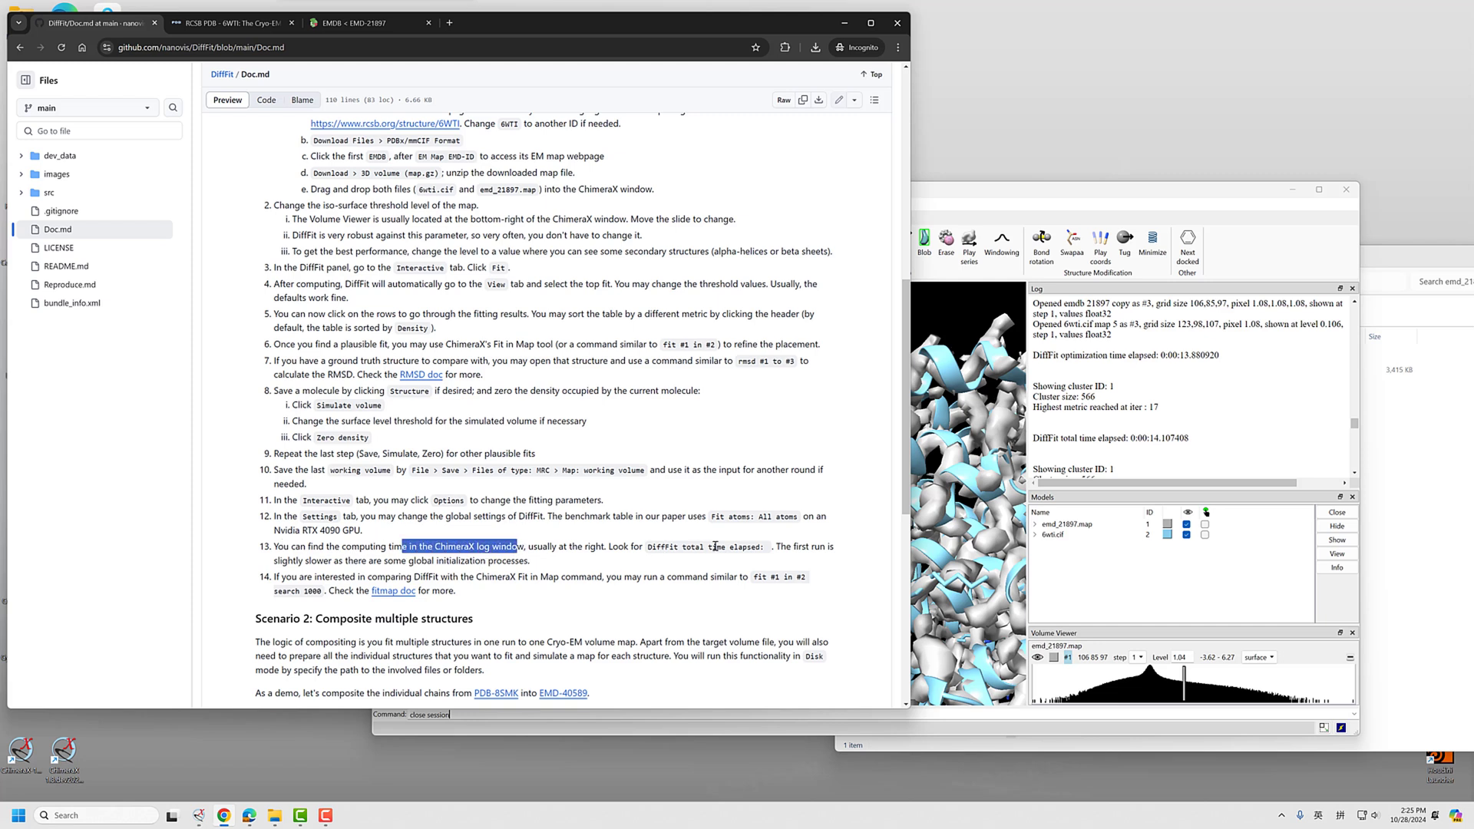
drag(323, 561, 395, 559)
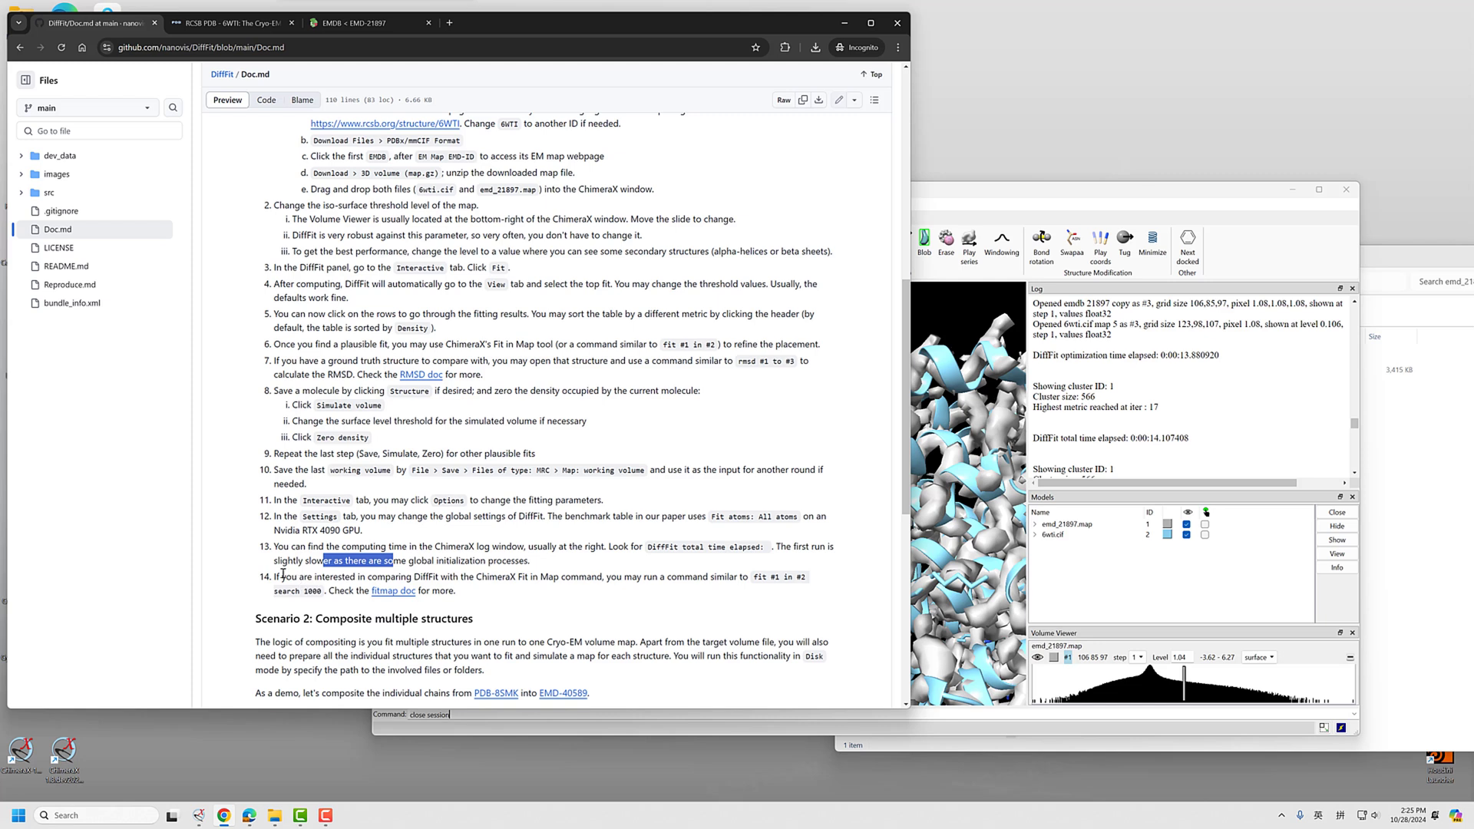
drag(291, 574, 435, 574)
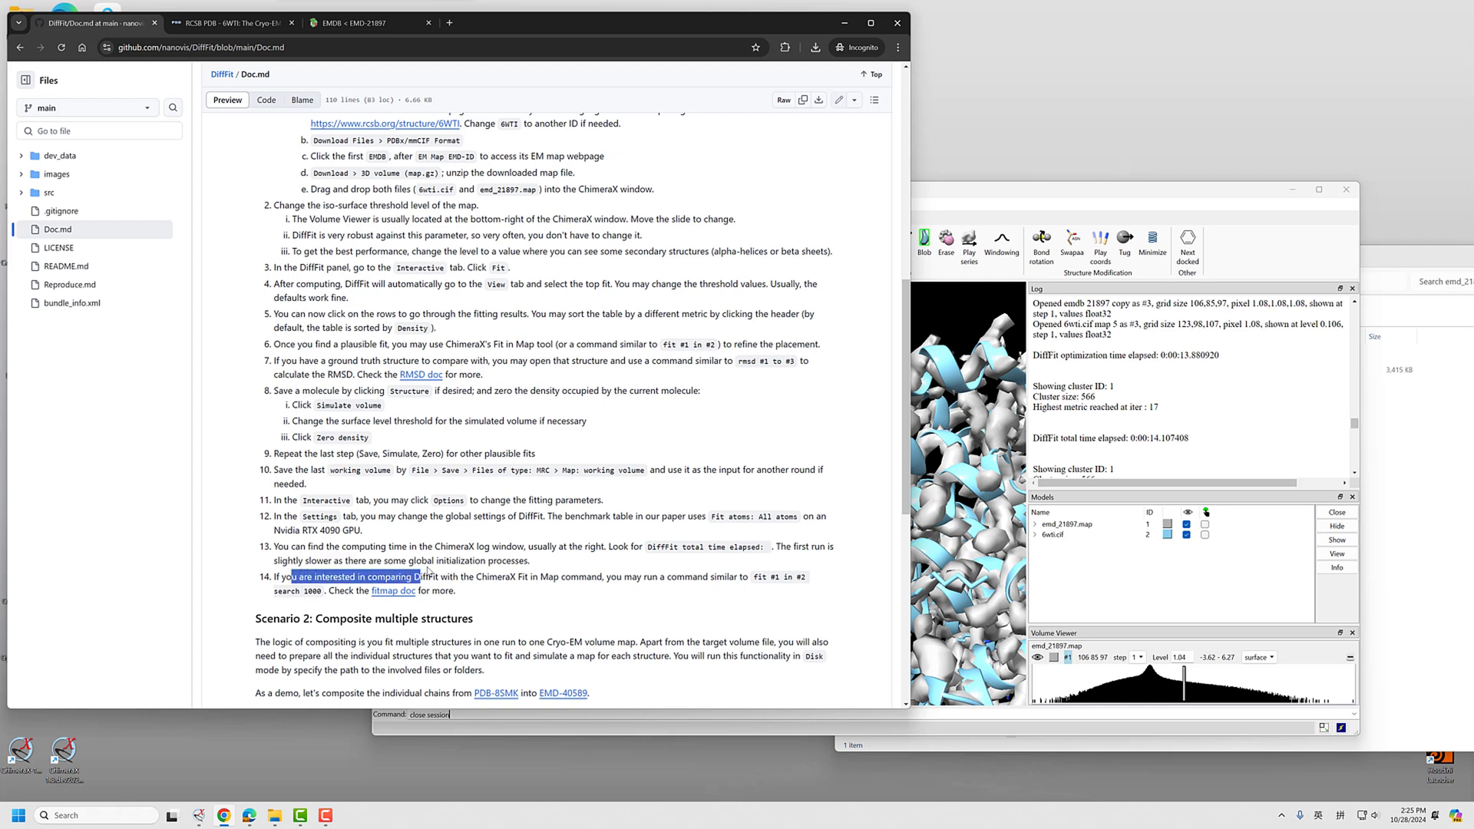
click(481, 565)
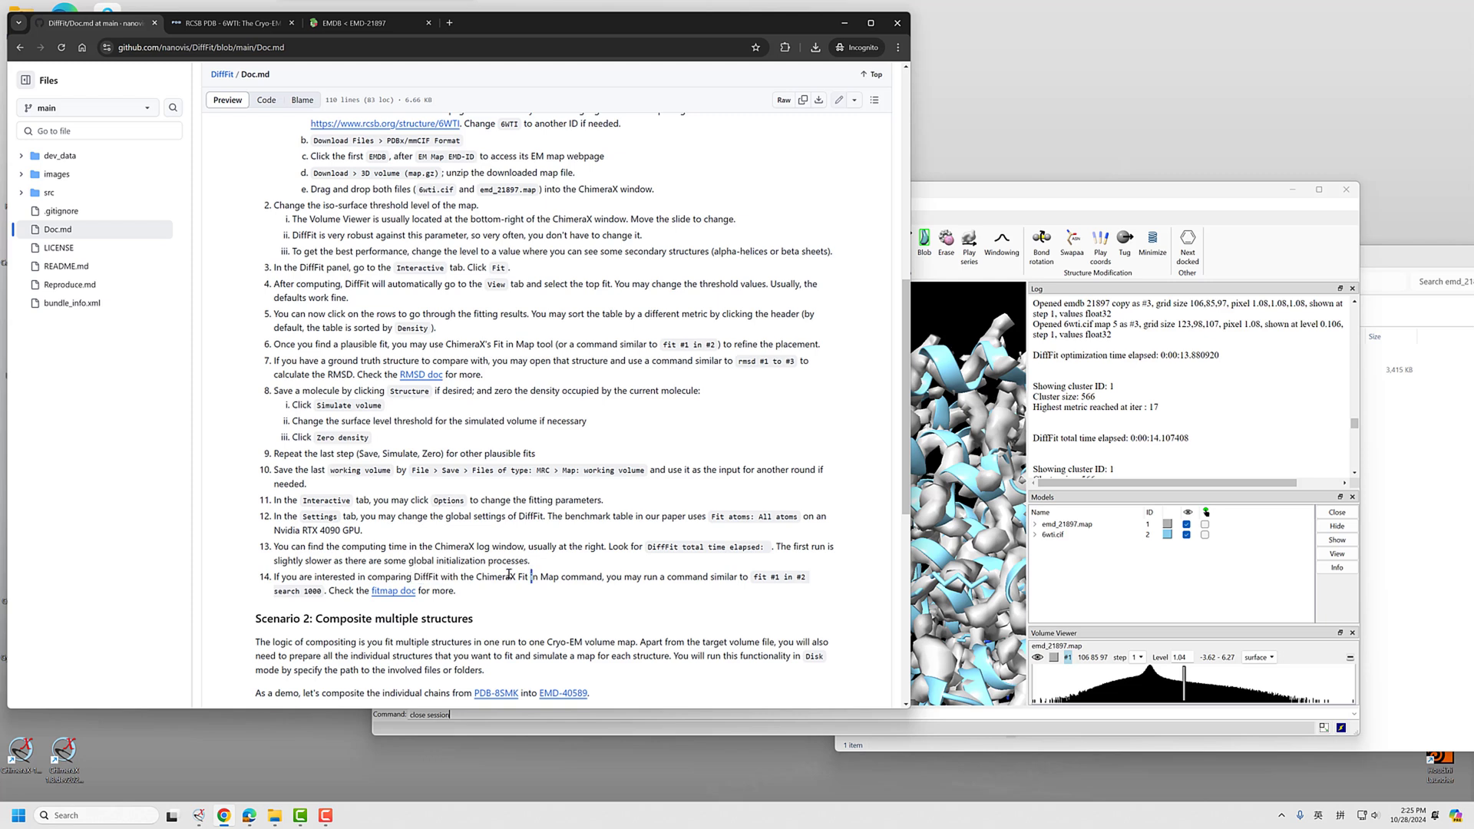
drag(475, 576, 598, 579)
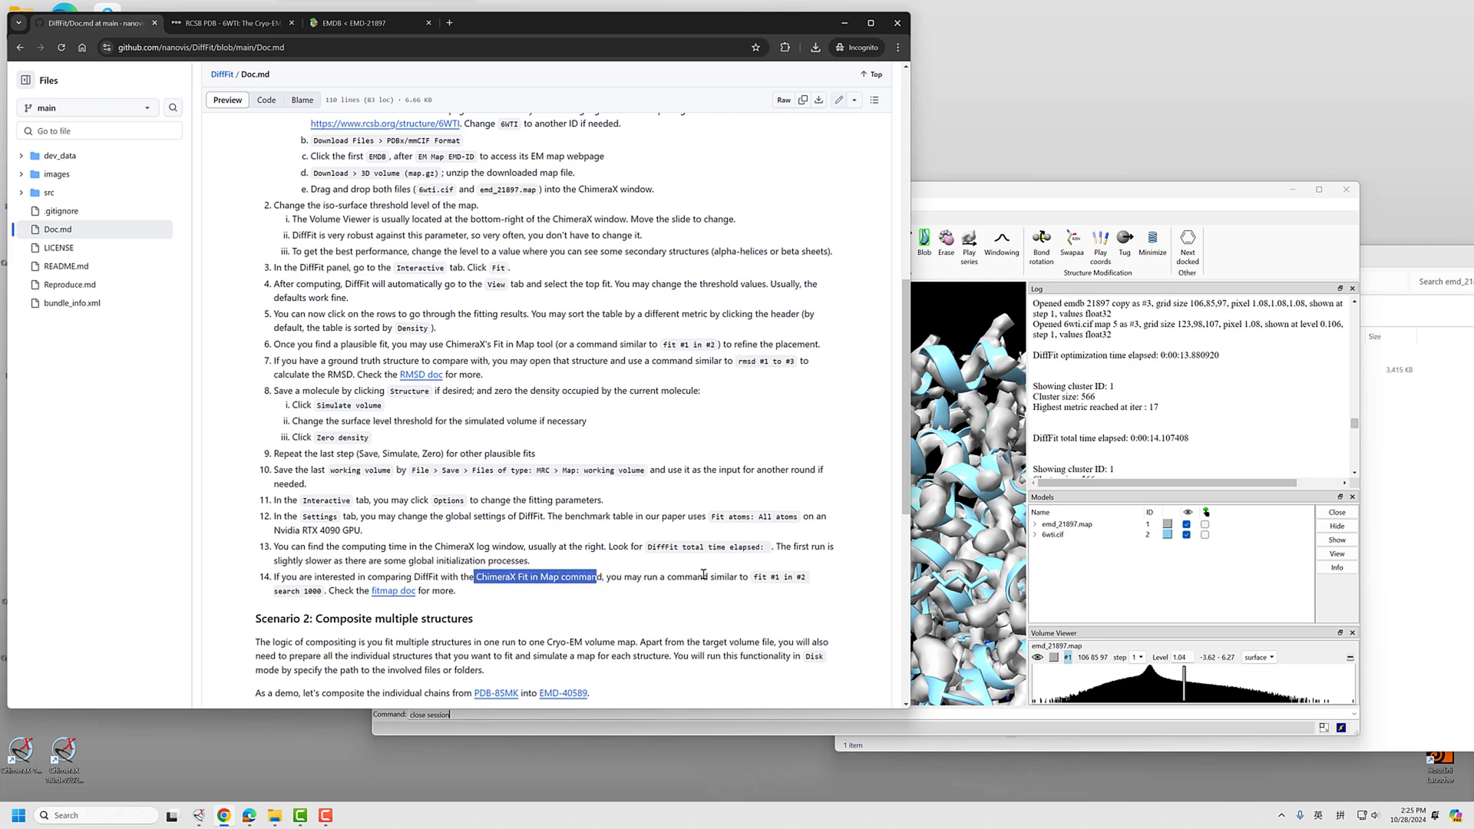
click(755, 582)
drag(756, 577, 322, 589)
click(744, 561)
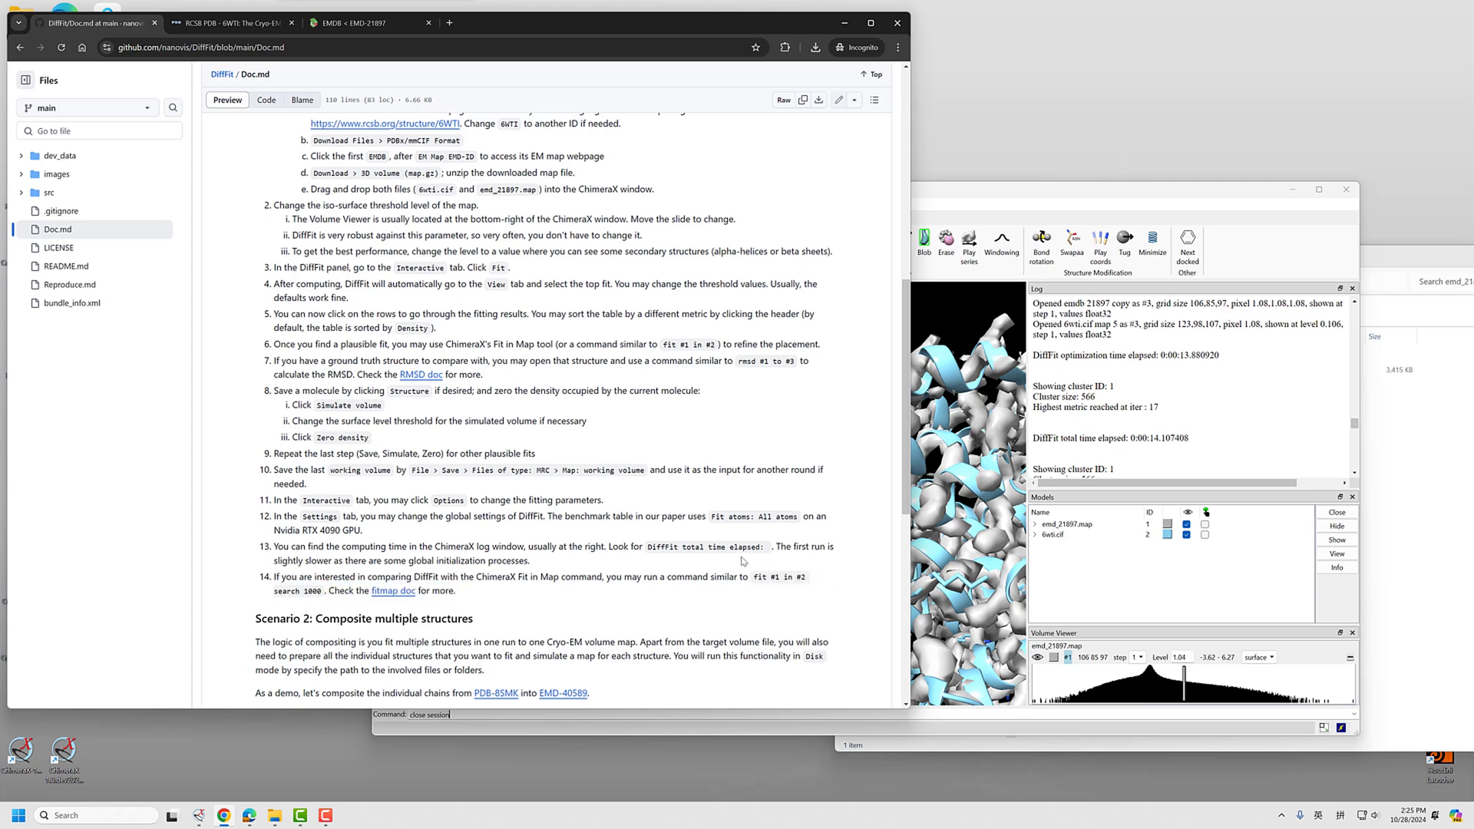
Step: Run the command fit #2 in #1 search 1000 in ChimeraX to fit 6wti.cif into emd_21897.map with Fit in Map
click(1124, 597)
scroll(808, 529, down, 8)
right_drag(808, 529, 834, 493)
scroll(833, 492, up, 4)
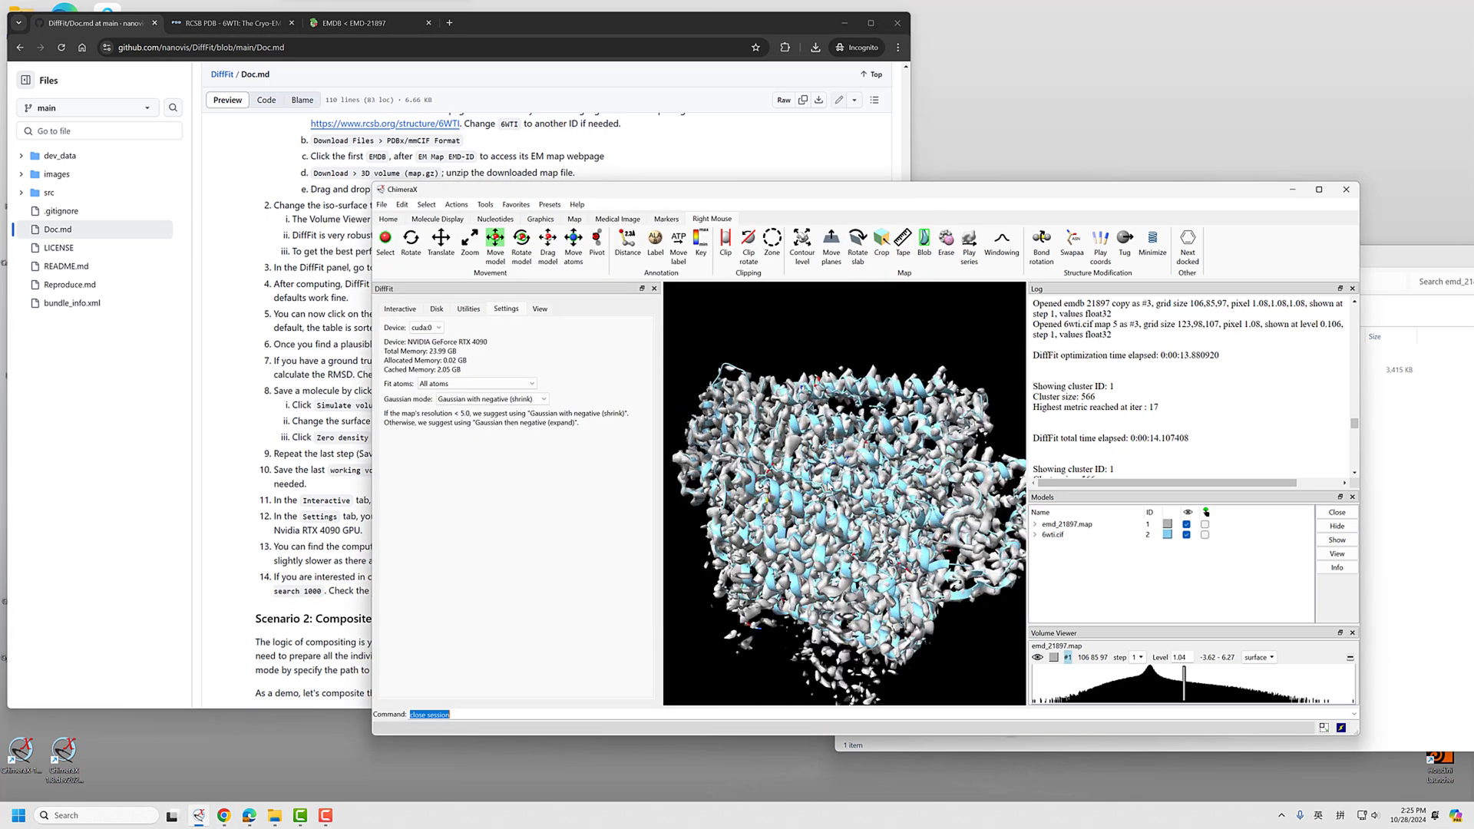
scroll(833, 492, down, 4)
drag(834, 492, 848, 499)
triple_click(484, 716)
text(fit #1 in #2 search 1000)
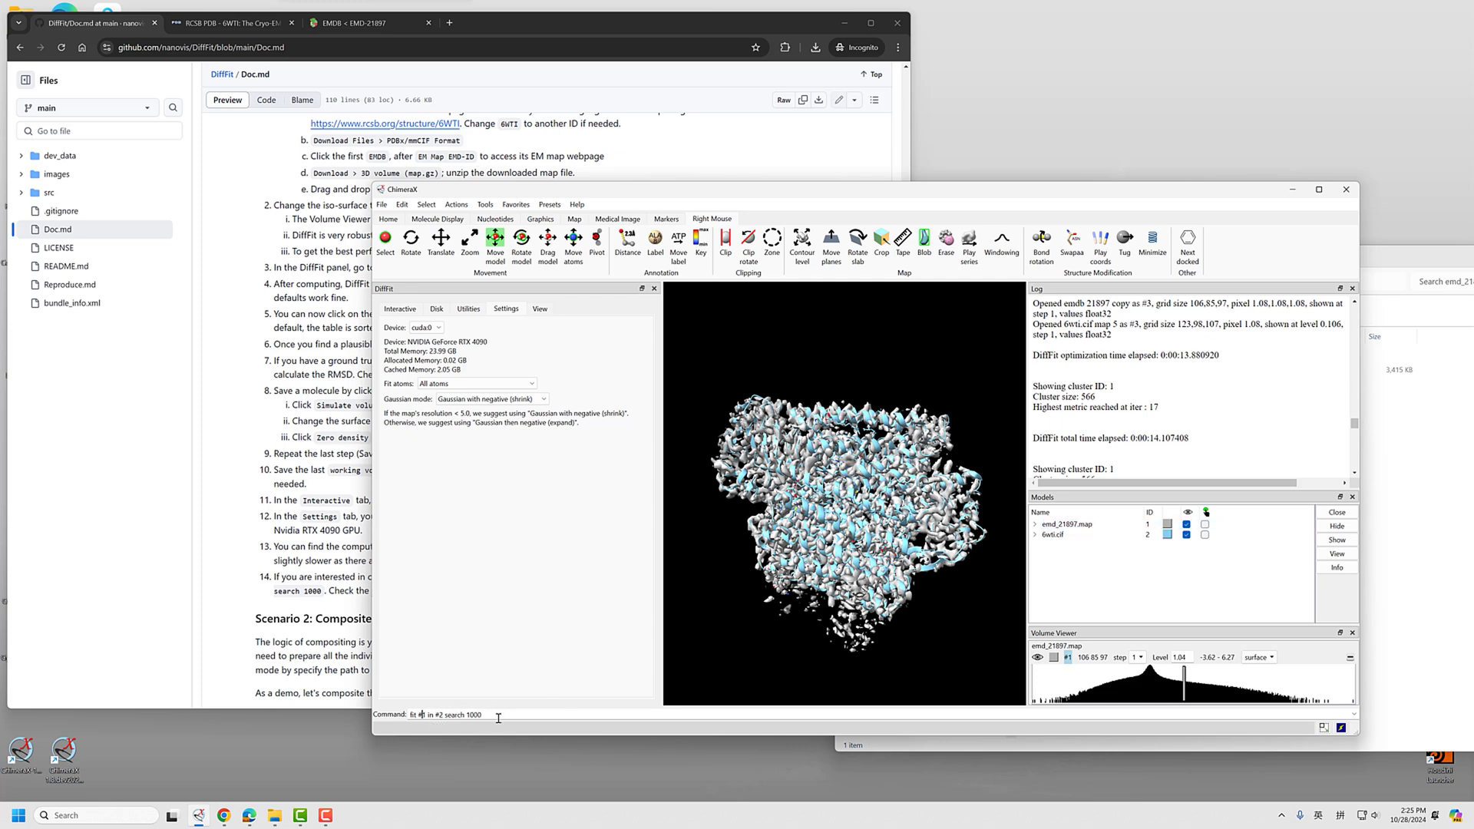
key(BackSpace)
text(2)
key(Return)
Step: Check on the running Fit in Map search and review the Scenario 1 instructions in the browser documentation
click(228, 604)
scroll(532, 545, down, 1)
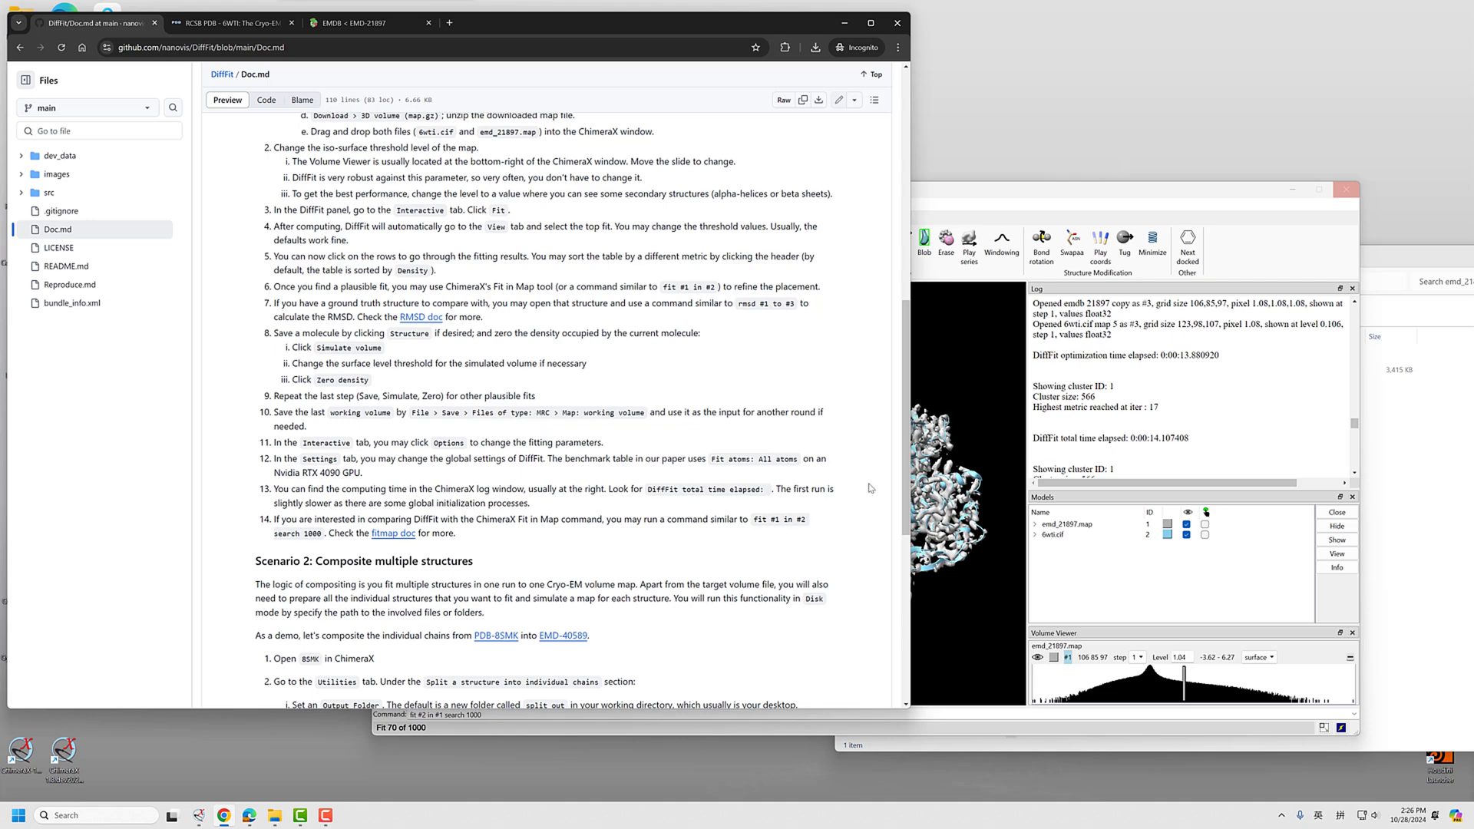
click(997, 204)
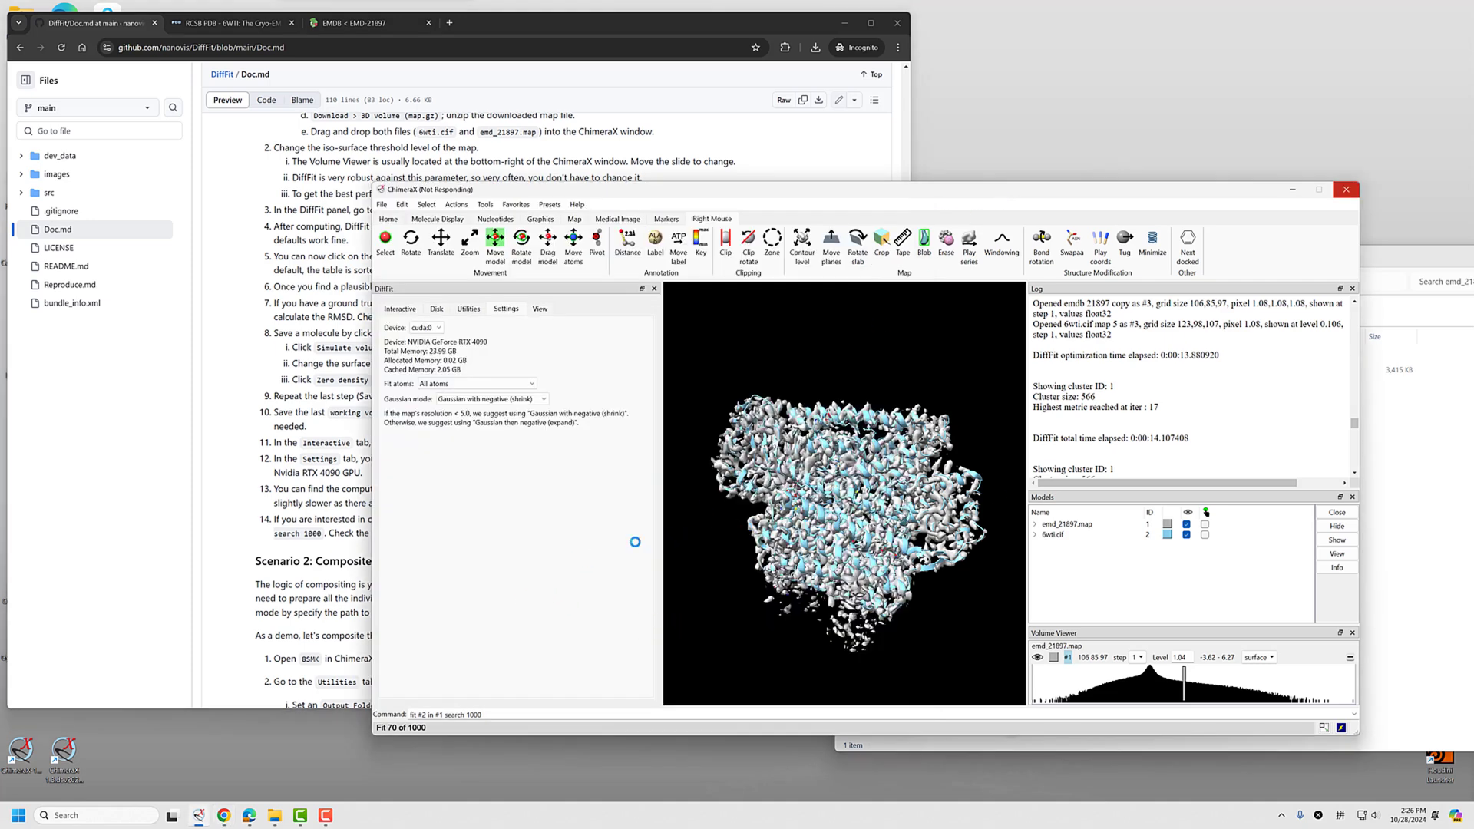
click(299, 377)
scroll(236, 177, up, 15)
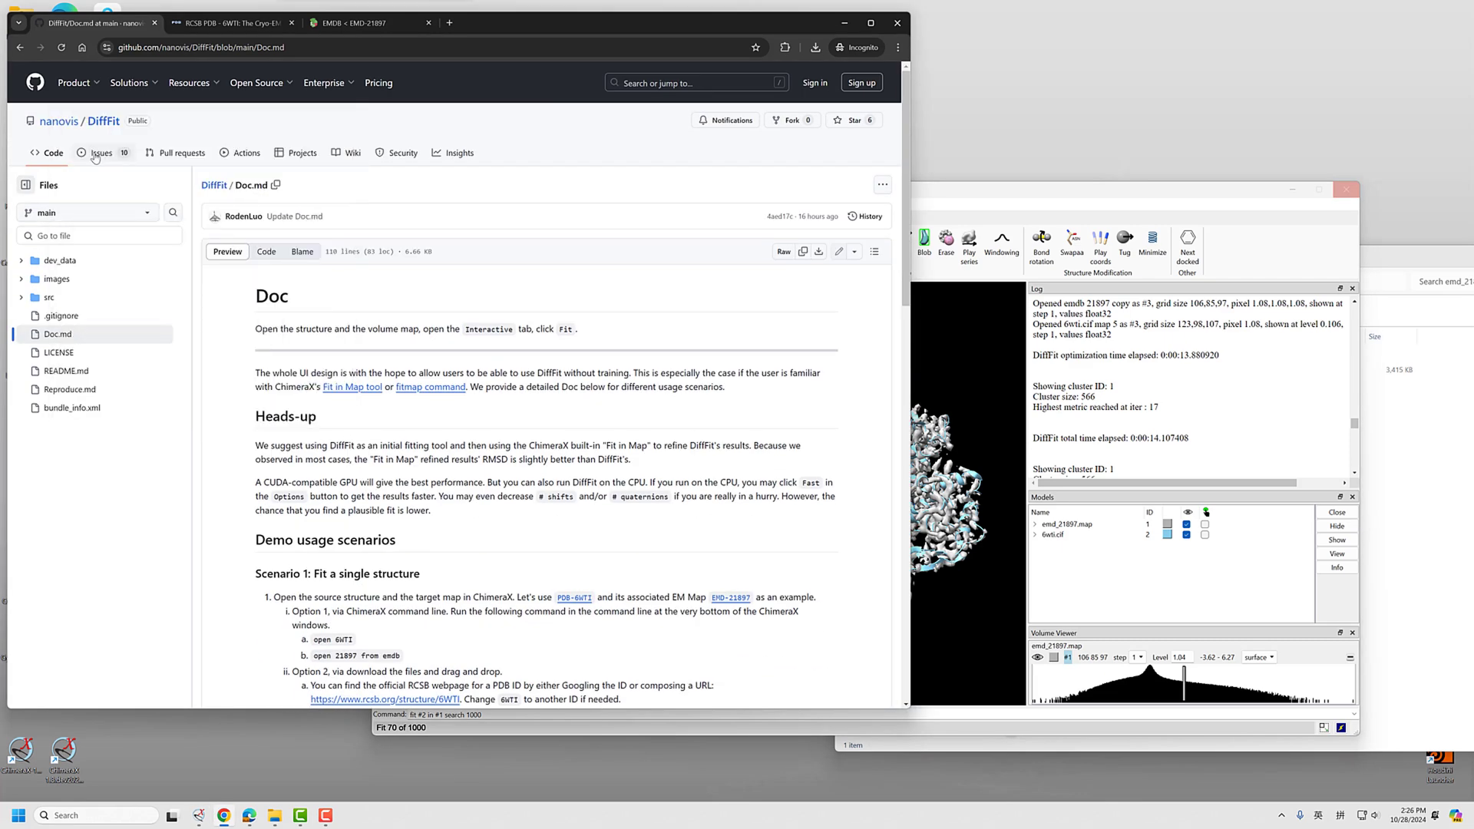
scroll(254, 488, down, 5)
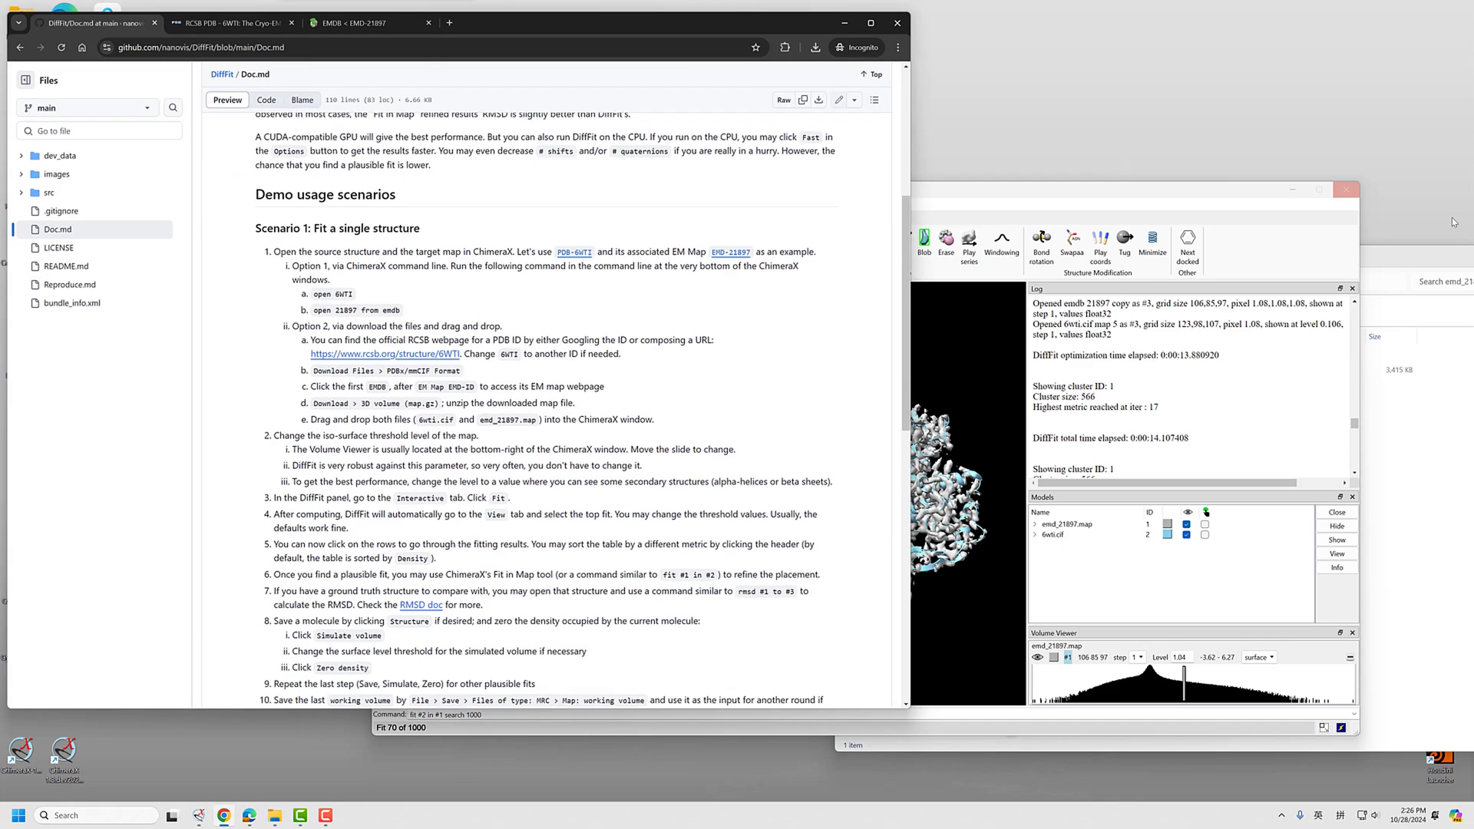